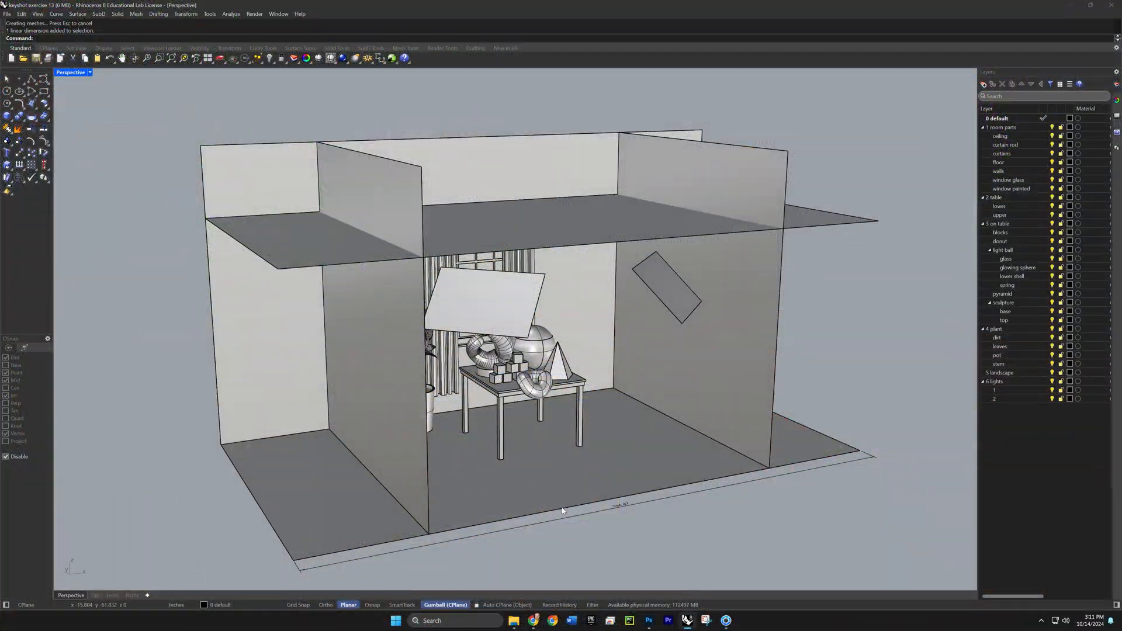
# - Select all objects on the leaves sublayer of the plant layer to check which geometry it holds
pyautogui.moveTo(565, 514); pyautogui.dragTo(611, 516, button='right')
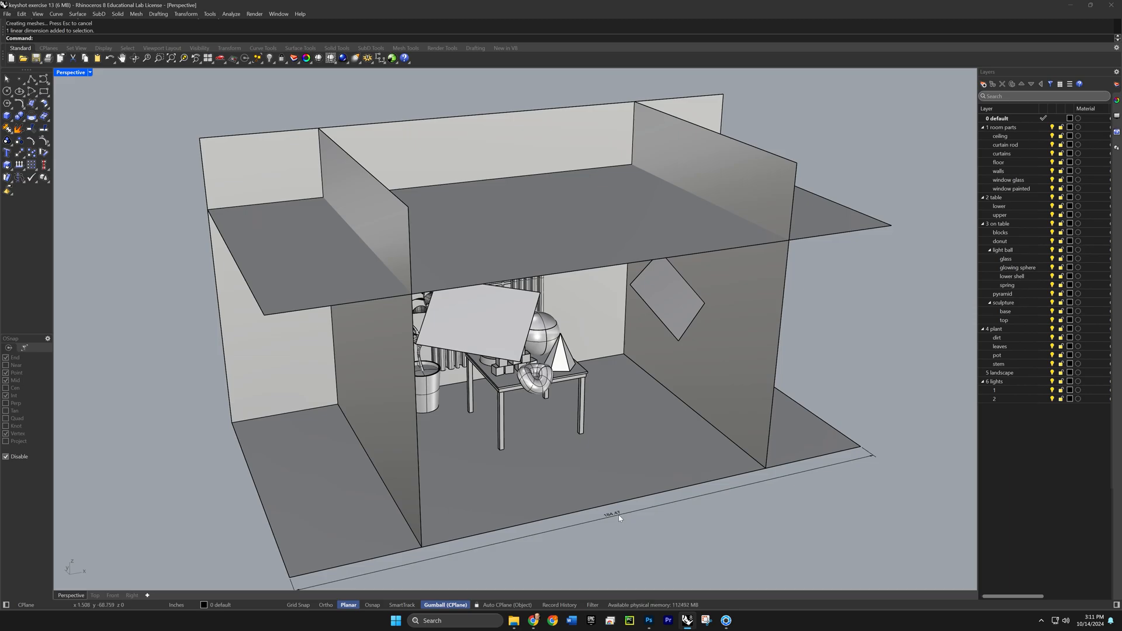
pyautogui.moveTo(615, 547); pyautogui.dragTo(581, 519, button='right')
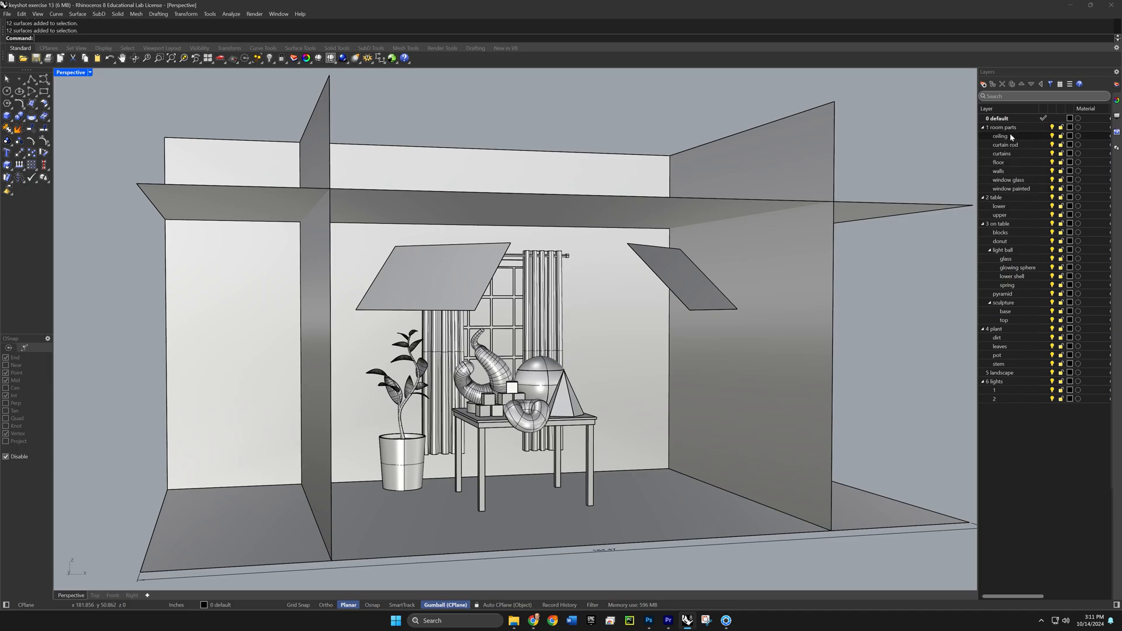
pyautogui.rightClick(1005, 348)
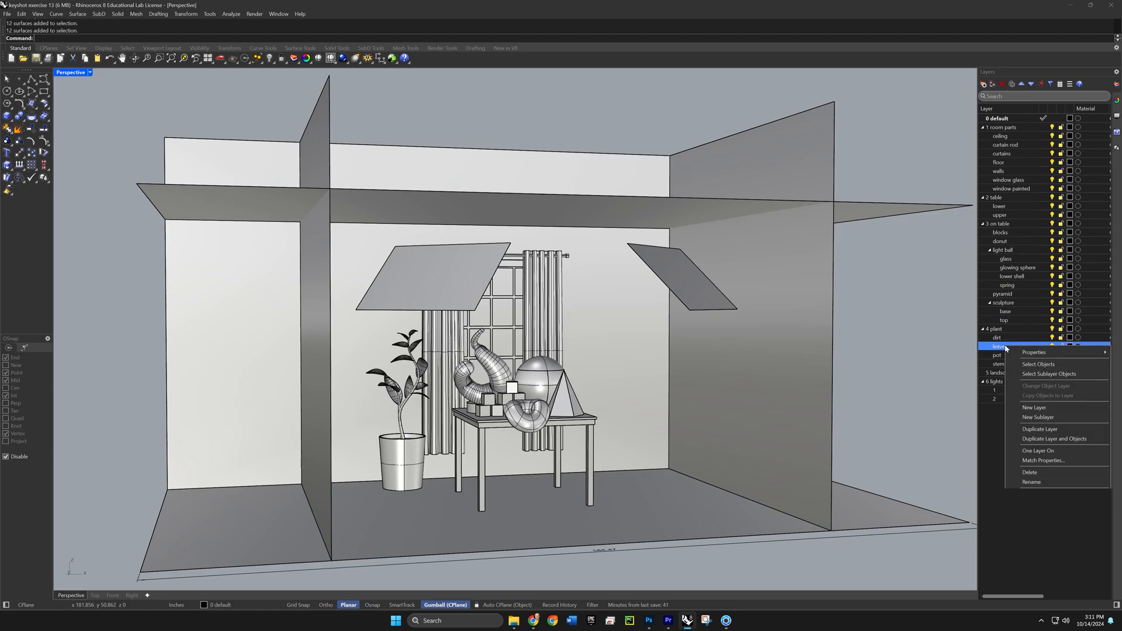
pyautogui.click(1029, 366)
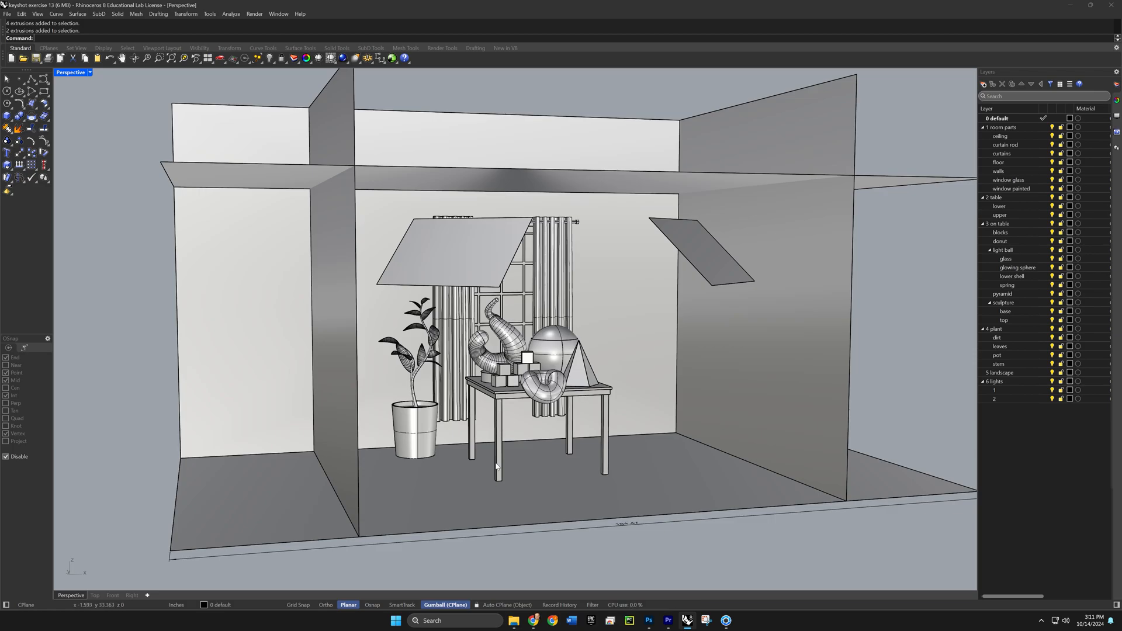
# - Inspect the light ball on the table by selecting its glass cap and lower shell in turn, and clear the selection
pyautogui.scroll(10, 523, 289)
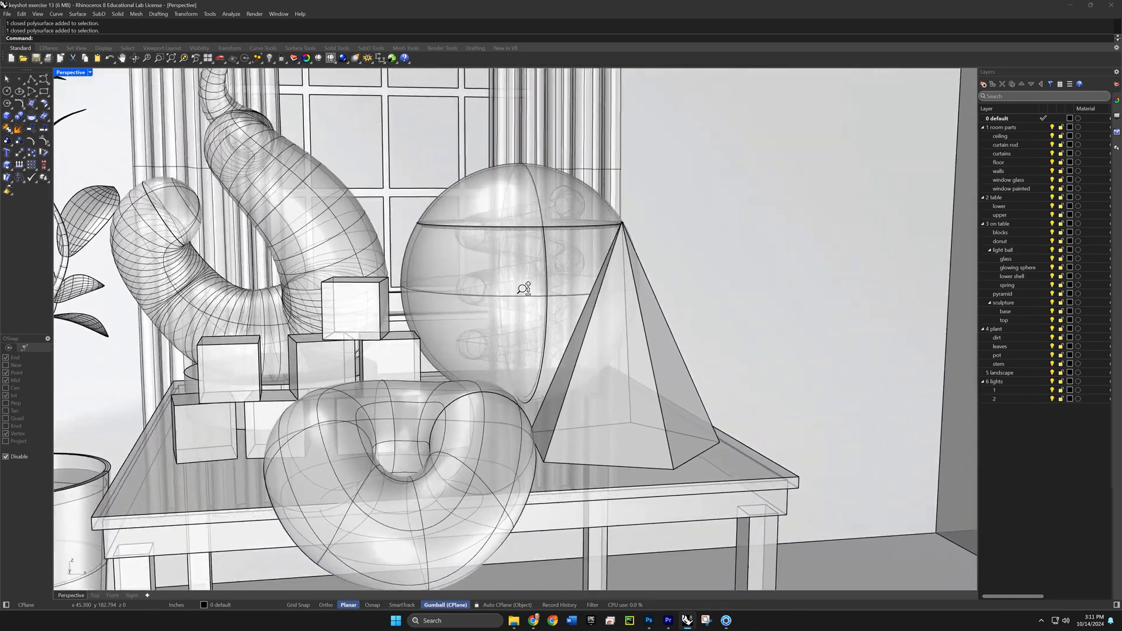
pyautogui.keyDown('ctrl'); pyautogui.moveTo(523, 289); pyautogui.dragTo(555, 428, button='right'); pyautogui.keyUp('ctrl')
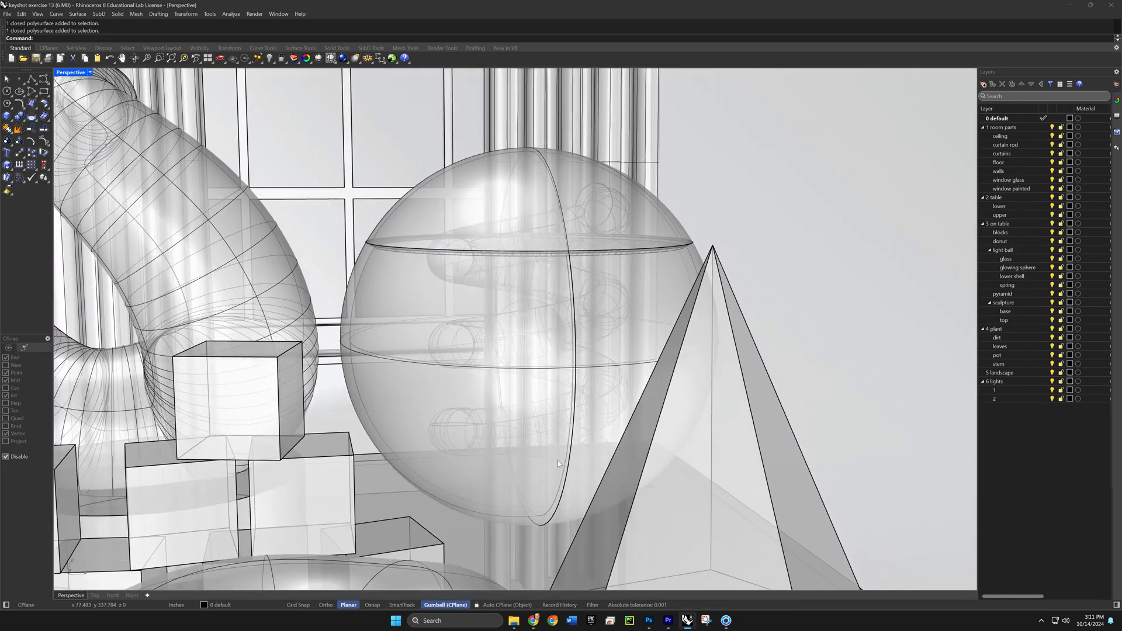
pyautogui.click(395, 212)
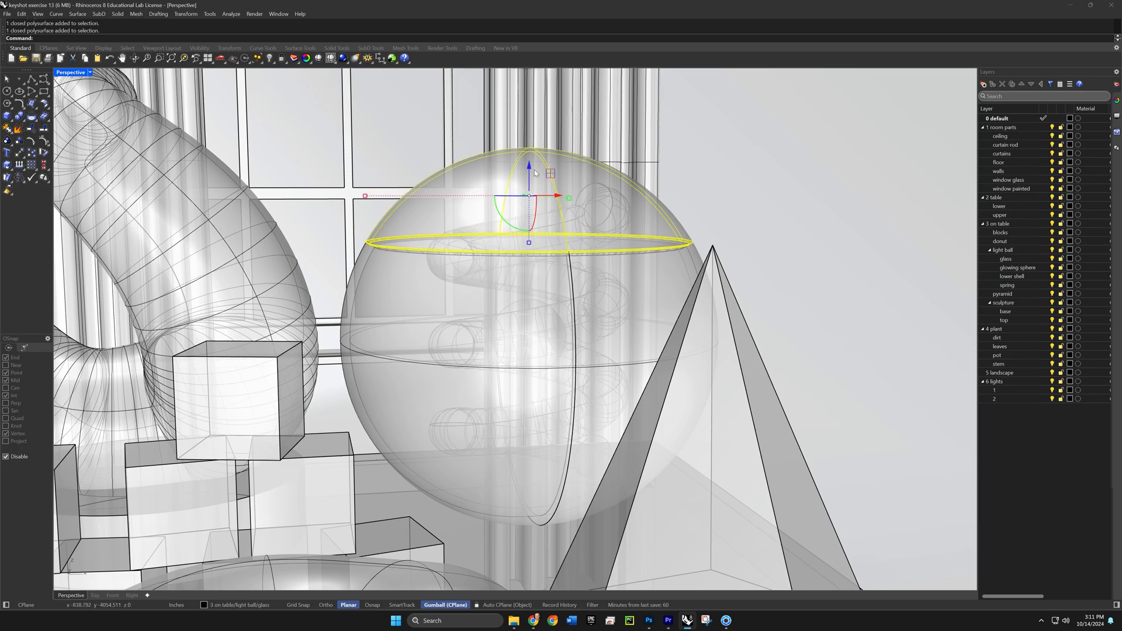
pyautogui.click(363, 267)
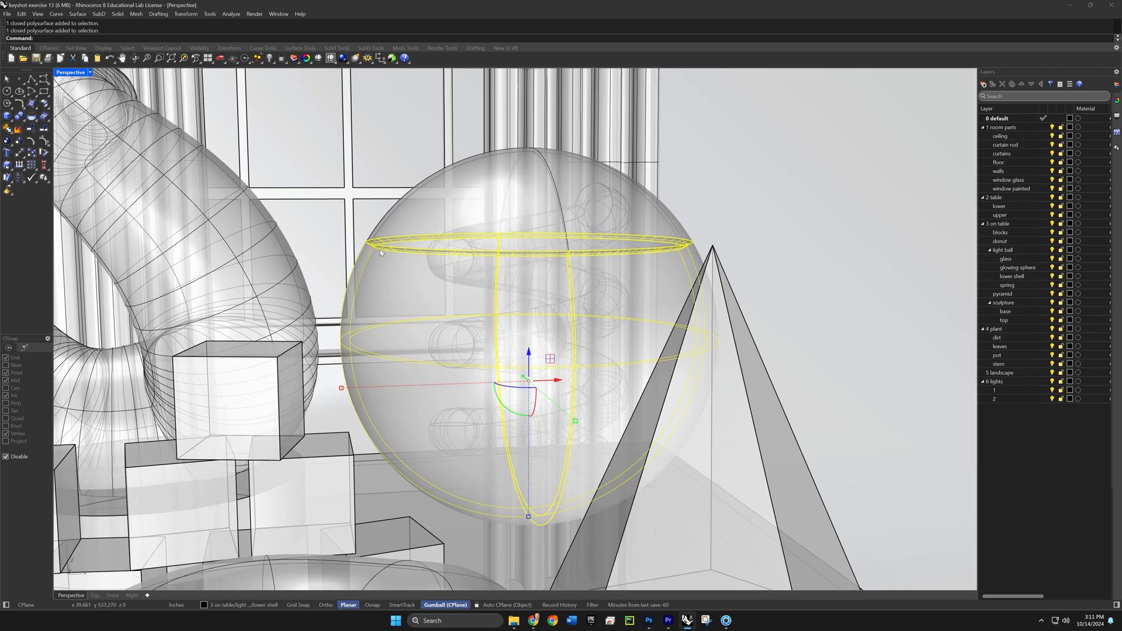
pyautogui.scroll(-2, 380, 251)
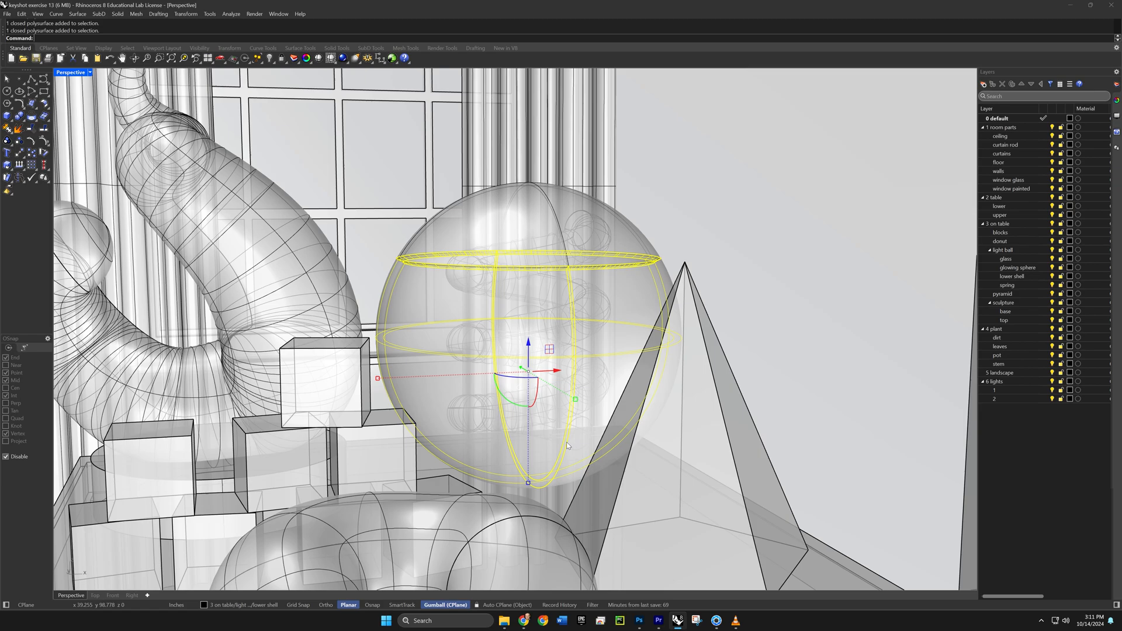
pyautogui.scroll(-8, 566, 446)
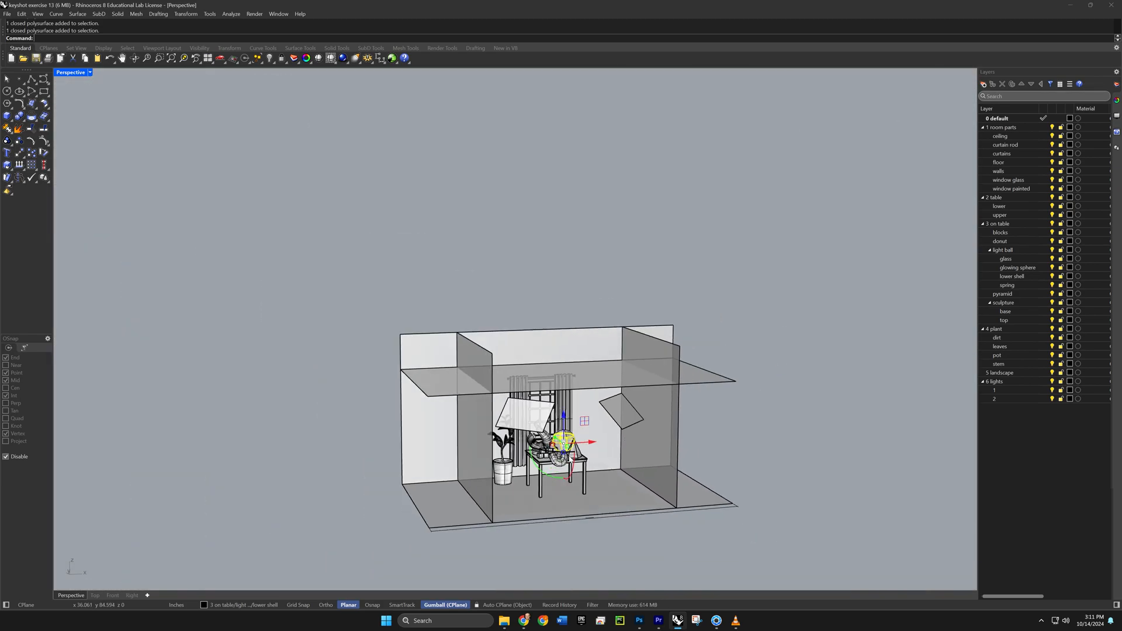
pyautogui.click(610, 554)
pyautogui.keyDown('shift'); pyautogui.moveTo(610, 552); pyautogui.dragTo(596, 459, button='right'); pyautogui.keyUp('shift')
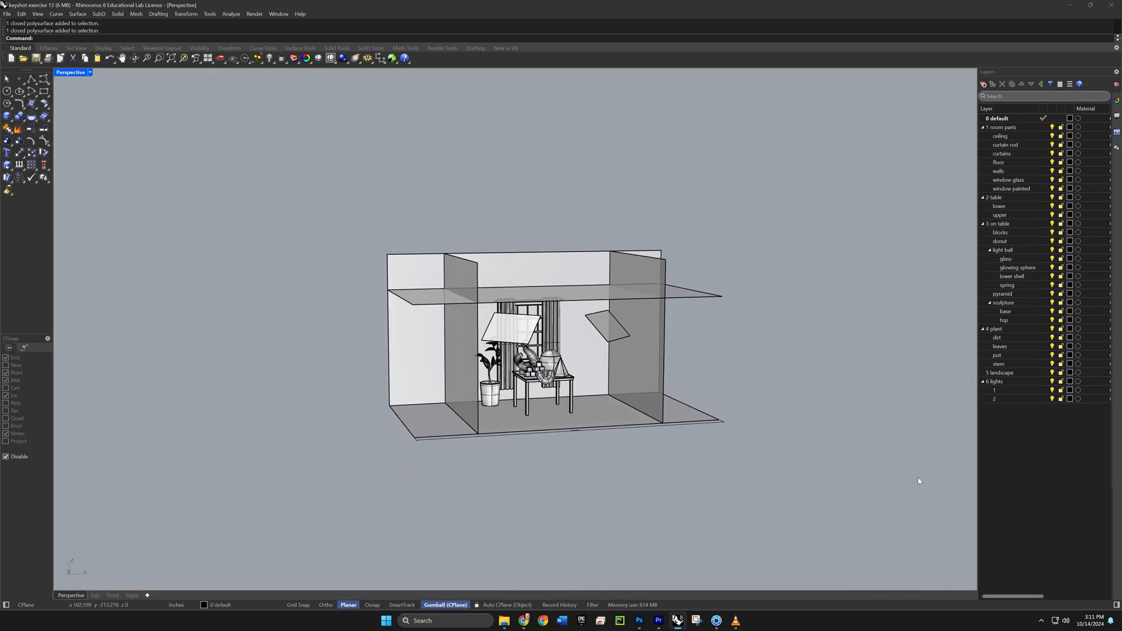
# - Make the 5 landscape layer current and place the forest image with the Picture command, flat on the ground in front of the room
pyautogui.doubleClick(1000, 374)
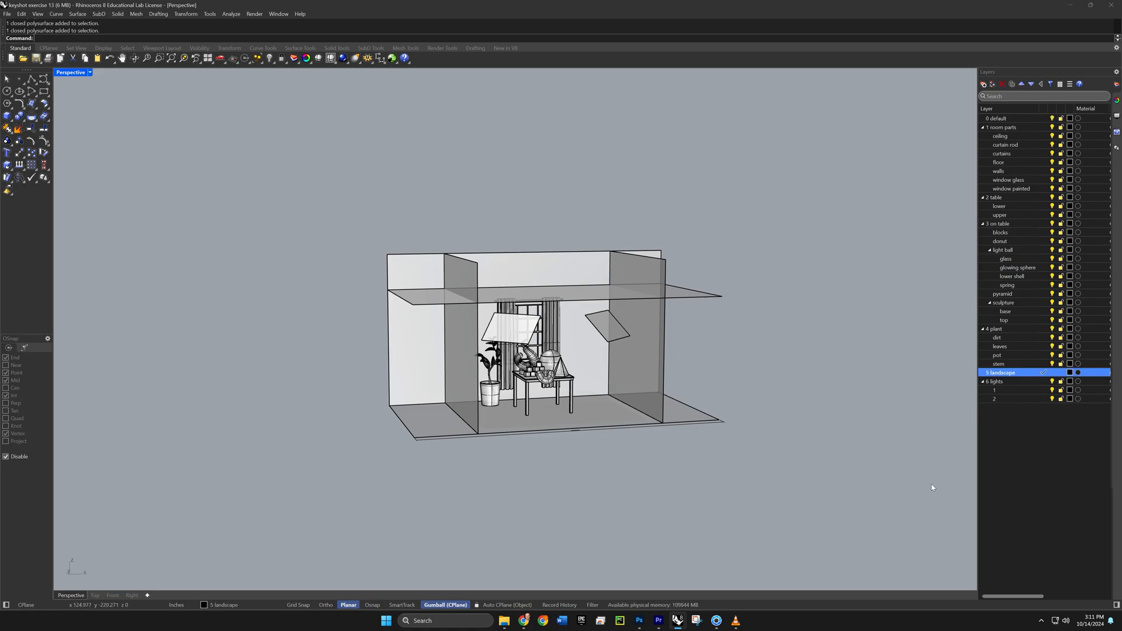
pyautogui.moveTo(696, 505); pyautogui.dragTo(671, 490, button='right')
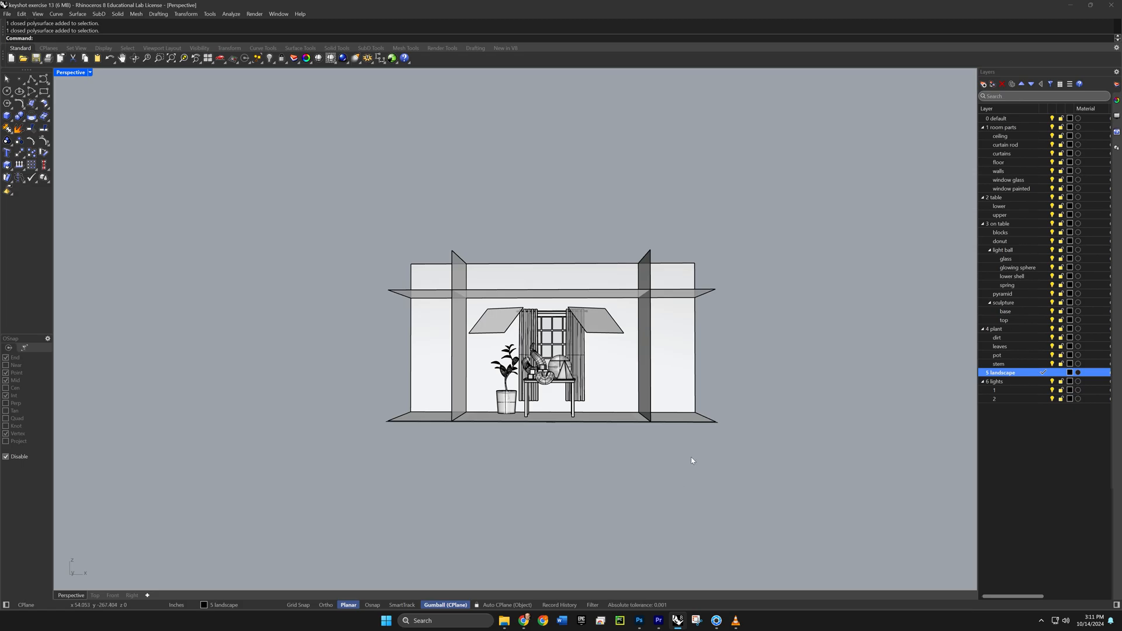
pyautogui.write('Picture')
pyautogui.press('Return')
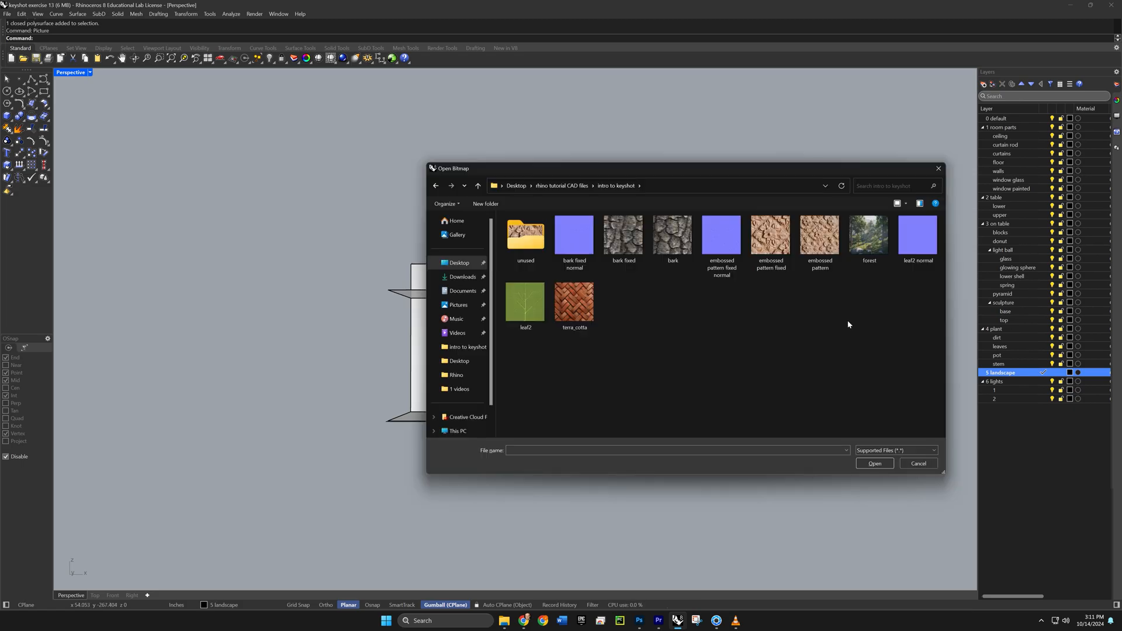
pyautogui.click(870, 240)
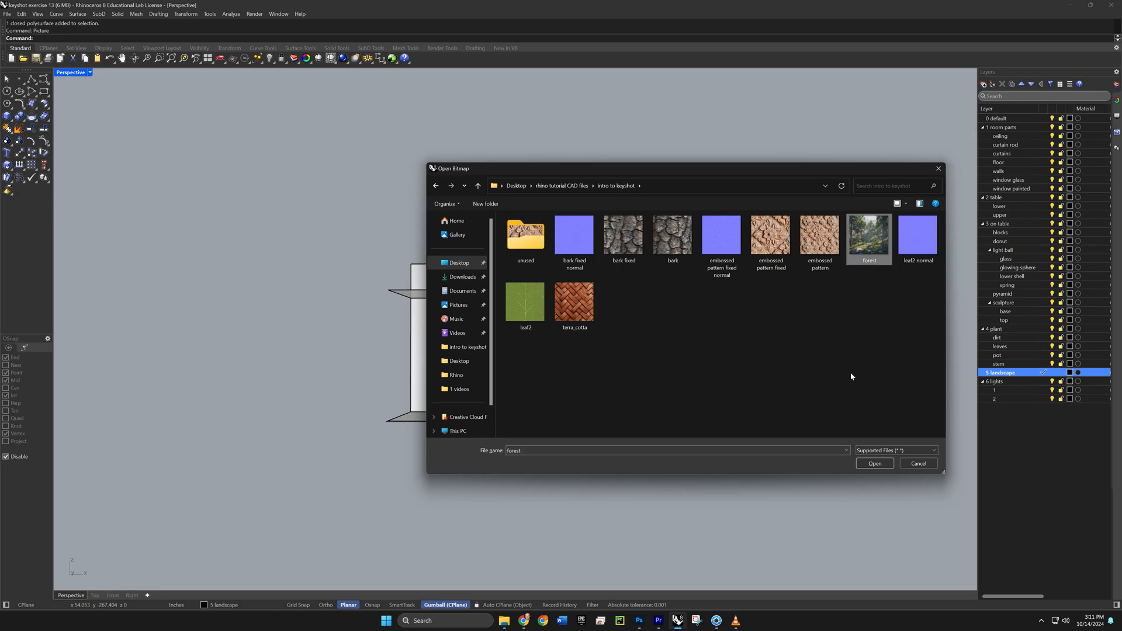
pyautogui.click(875, 463)
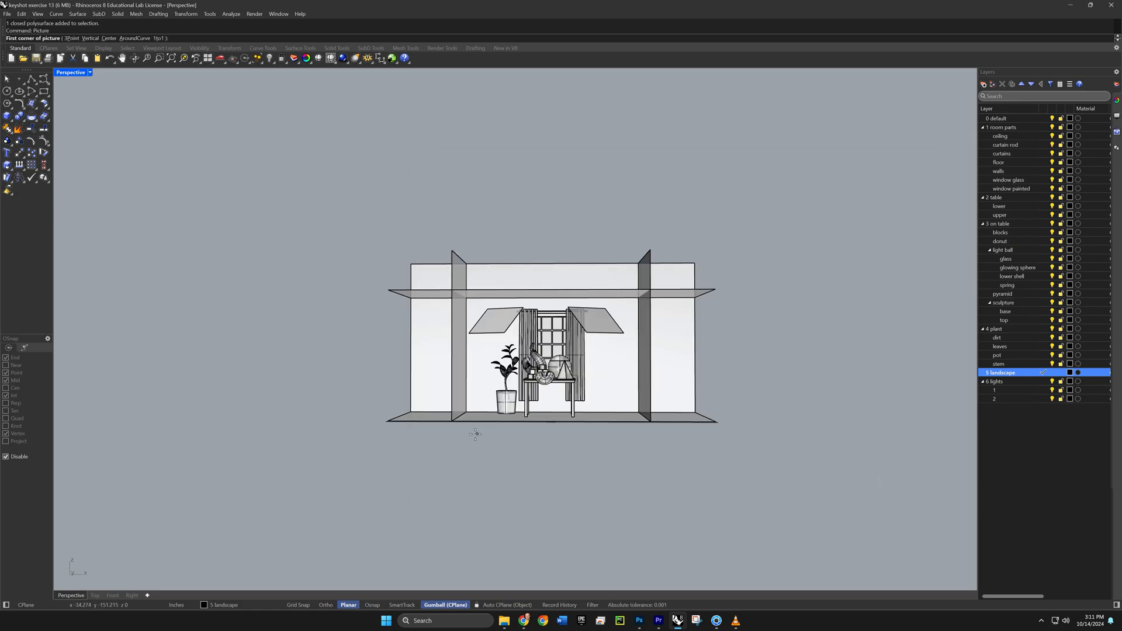
pyautogui.click(459, 453)
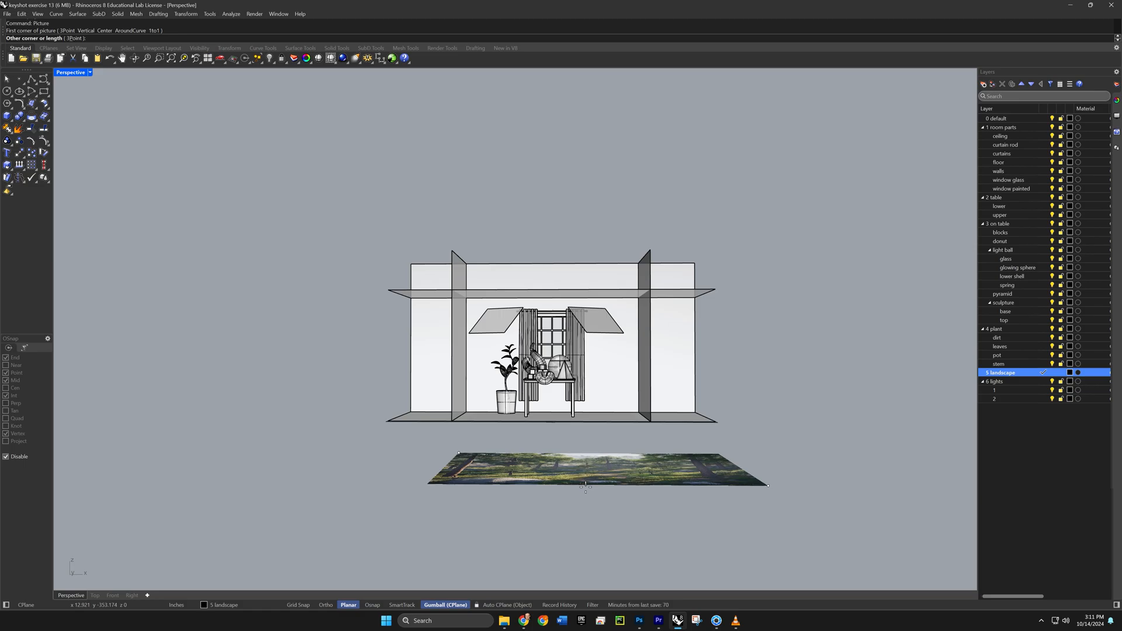
pyautogui.click(546, 492)
# - Move the forest picture across the ground to a spot outside, behind the room's window wall
pyautogui.moveTo(527, 471); pyautogui.dragTo(583, 484, button='right')
pyautogui.scroll(-6, 583, 485)
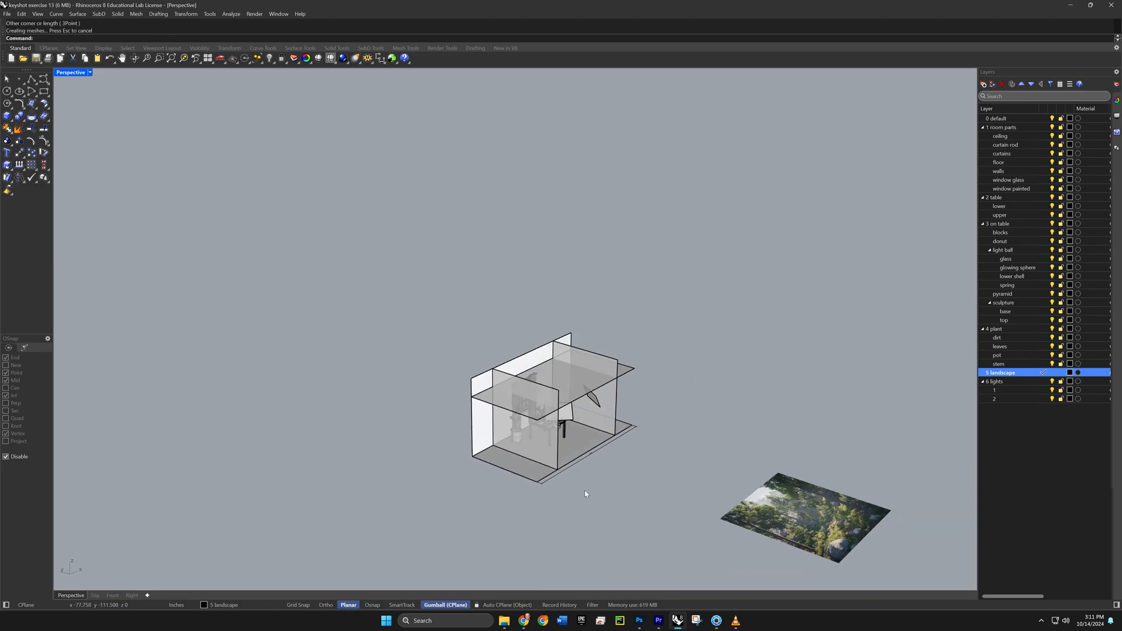
pyautogui.keyDown('shift'); pyautogui.moveTo(730, 497); pyautogui.dragTo(660, 486, button='right'); pyautogui.keyUp('shift')
pyautogui.click(706, 497)
pyautogui.moveTo(706, 498); pyautogui.dragTo(399, 375)
pyautogui.moveTo(390, 460)
pyautogui.mouseDown(button='right')
pyautogui.moveTo(423, 448)
pyautogui.moveTo(386, 462)
pyautogui.mouseUp(button='right')
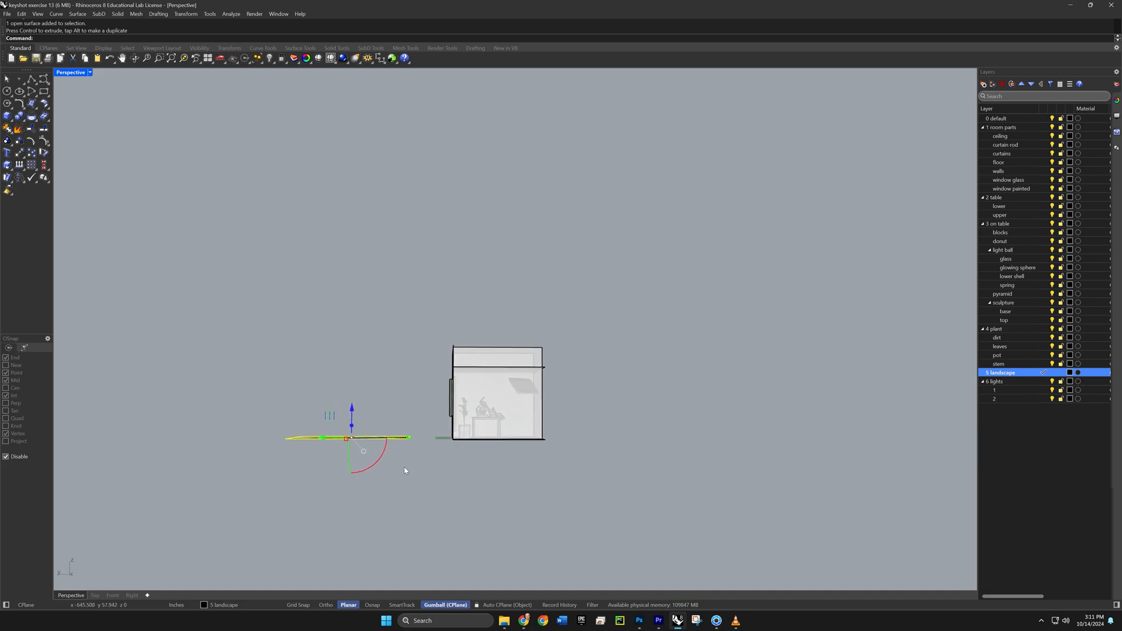
# - Rotate the forest picture upright to face the window and raise it to roughly ground level
pyautogui.moveTo(383, 459); pyautogui.dragTo(360, 476)
pyautogui.keyDown('shift'); pyautogui.moveTo(333, 477); pyautogui.dragTo(333, 476); pyautogui.keyUp('shift')
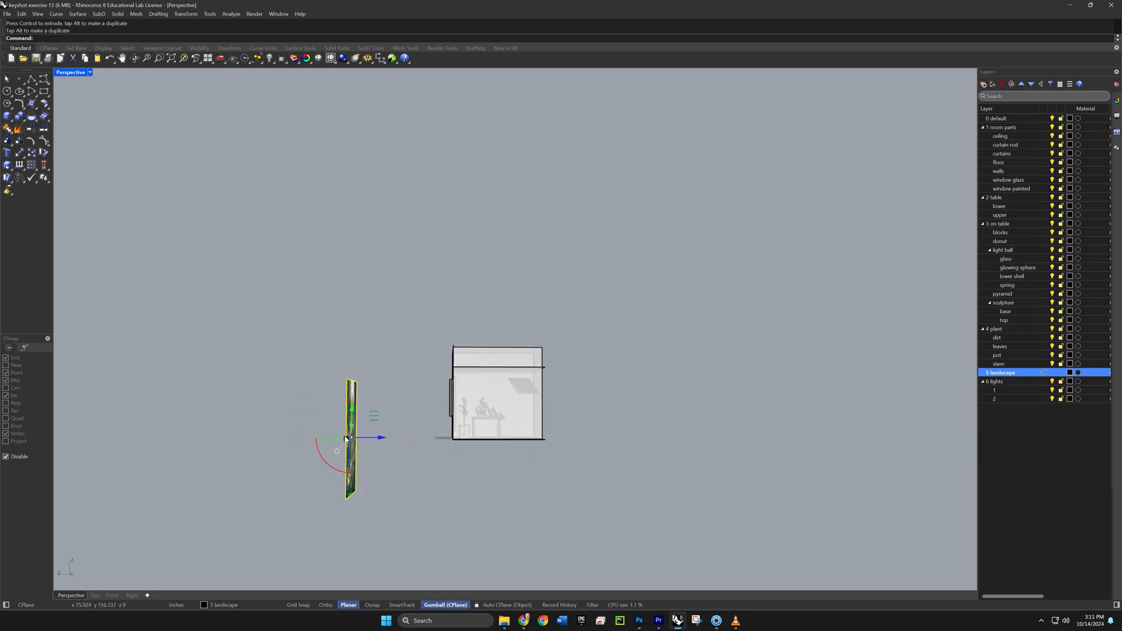
pyautogui.moveTo(352, 408); pyautogui.dragTo(352, 349)
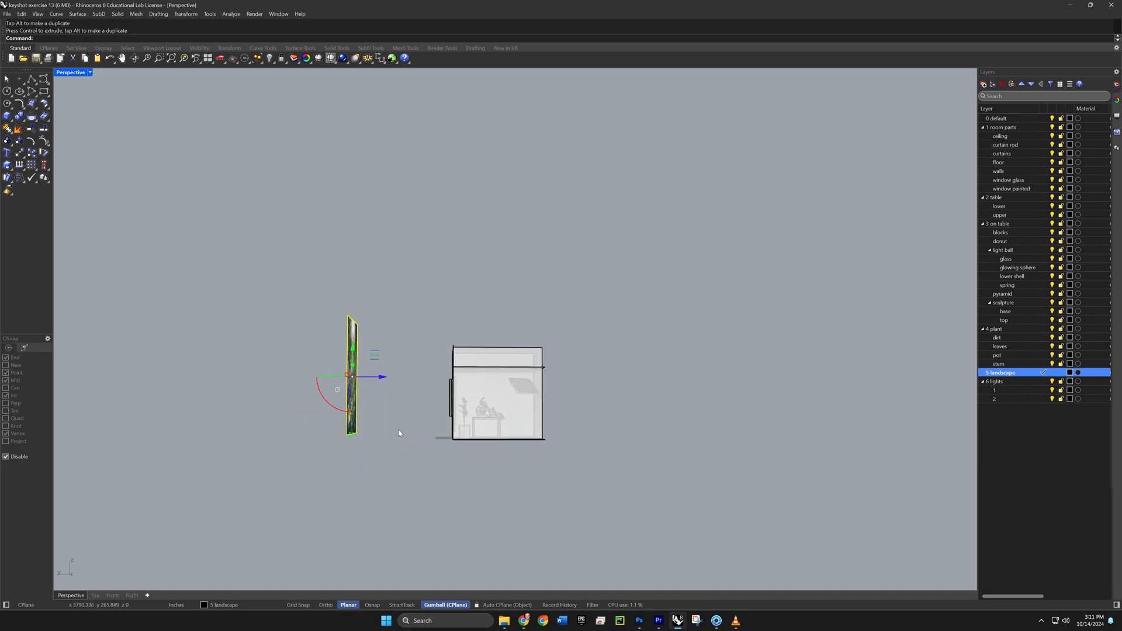
# - Scale the forest picture up uniformly until it is nearly as wide as the room and fills the view behind the window
pyautogui.moveTo(396, 431); pyautogui.dragTo(344, 443, button='right')
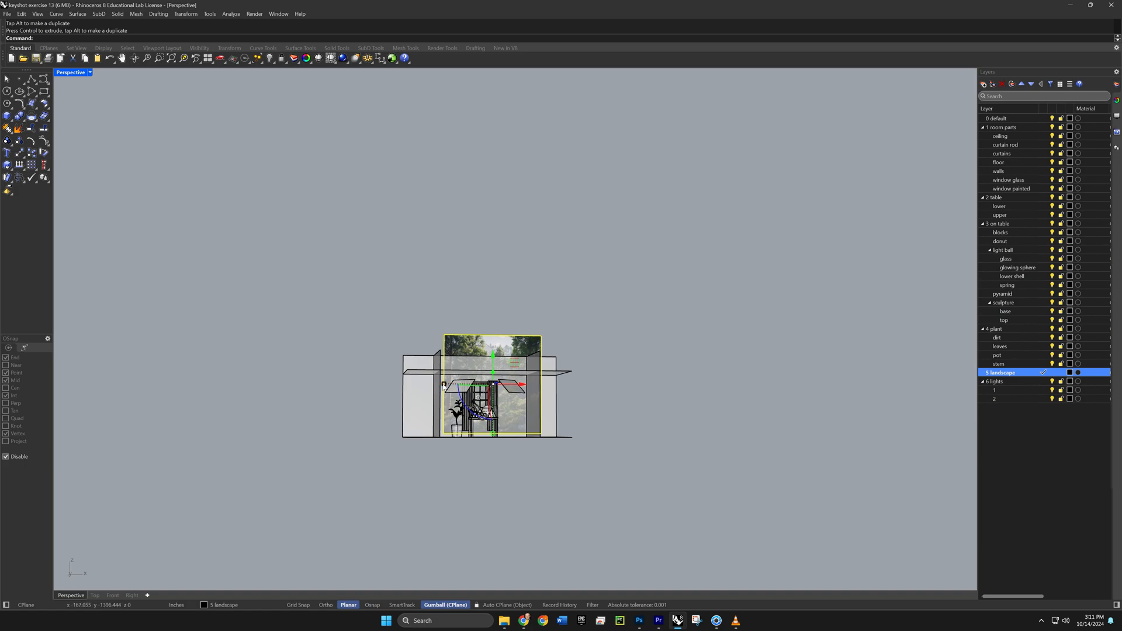
pyautogui.moveTo(444, 386); pyautogui.dragTo(414, 401)
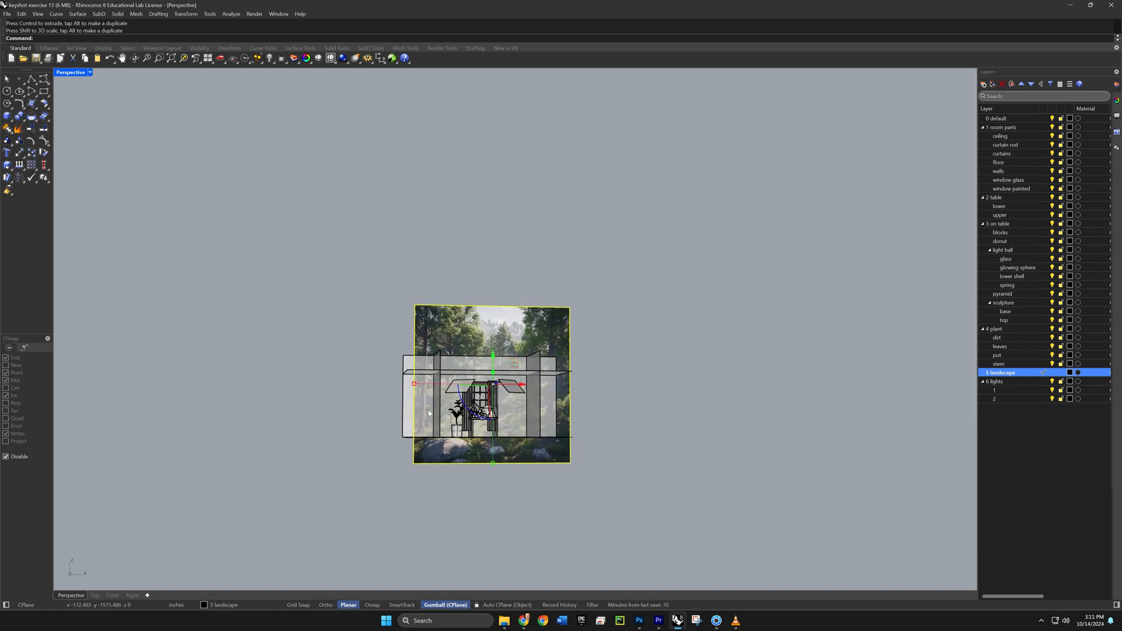
pyautogui.moveTo(442, 420)
pyautogui.mouseDown(button='right')
pyautogui.moveTo(426, 446)
pyautogui.moveTo(440, 430)
pyautogui.mouseUp(button='right')
pyautogui.moveTo(521, 354); pyautogui.dragTo(505, 357)
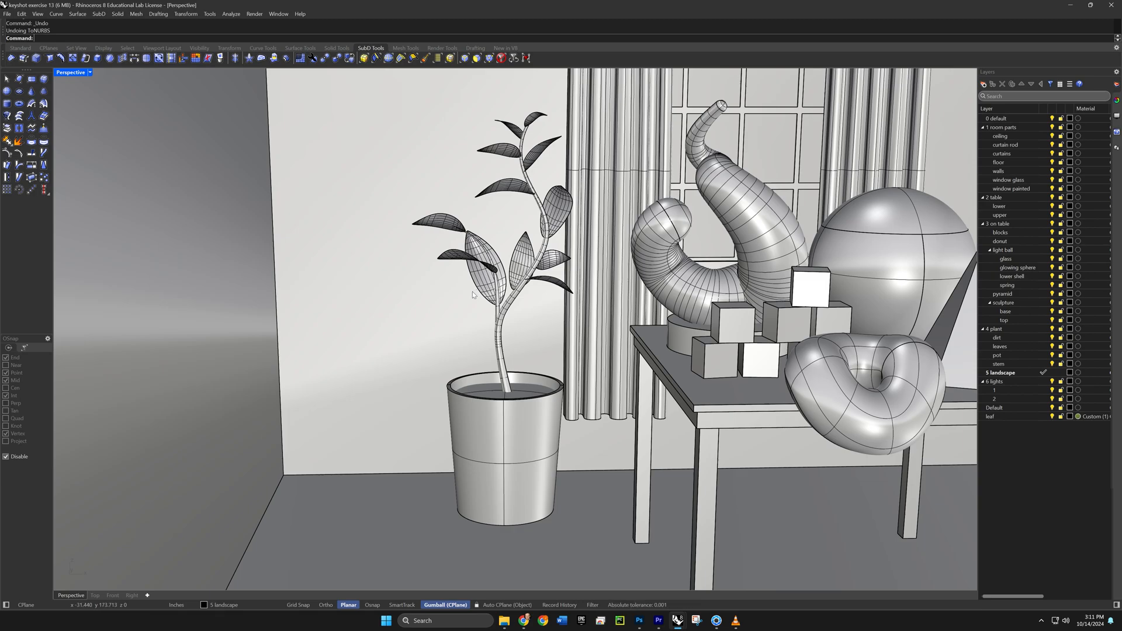
# - Select all the SubD leaves of the potted plant
pyautogui.moveTo(473, 295); pyautogui.dragTo(590, 353, button='right')
pyautogui.scroll(2, 432, 315)
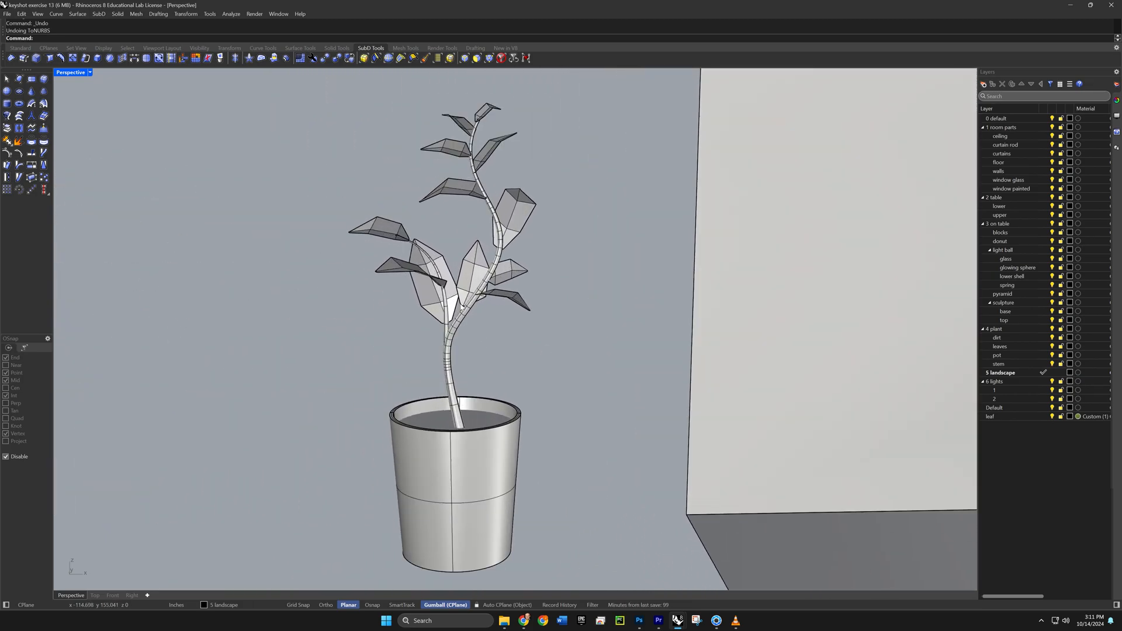
pyautogui.keyDown('shift'); pyautogui.moveTo(433, 314); pyautogui.dragTo(483, 337, button='right'); pyautogui.keyUp('shift')
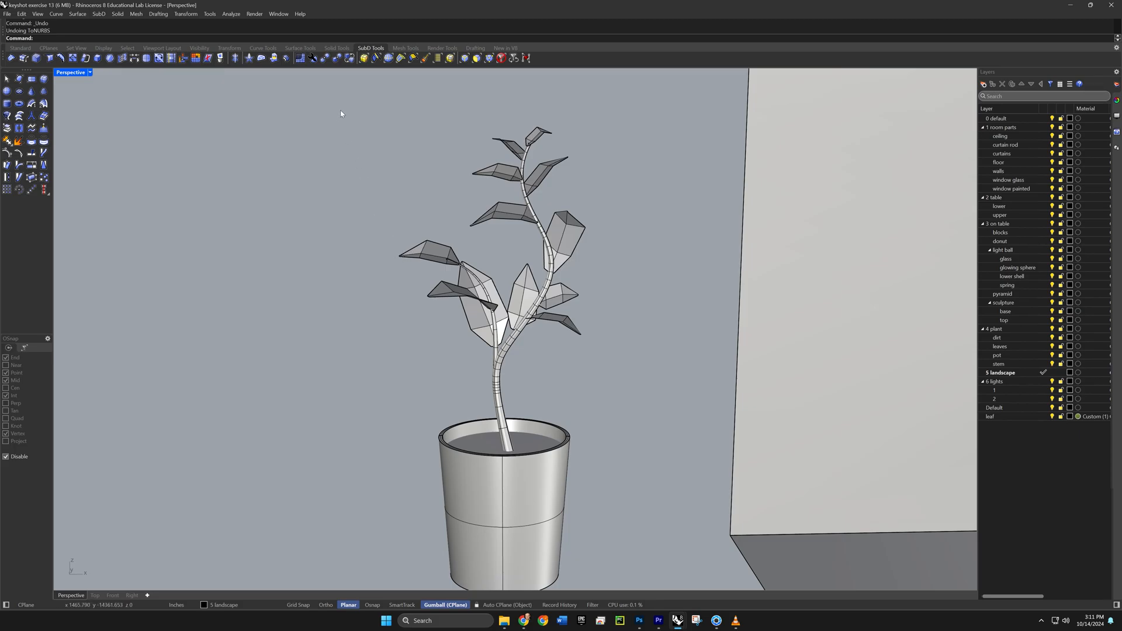
pyautogui.moveTo(342, 106); pyautogui.dragTo(612, 355)
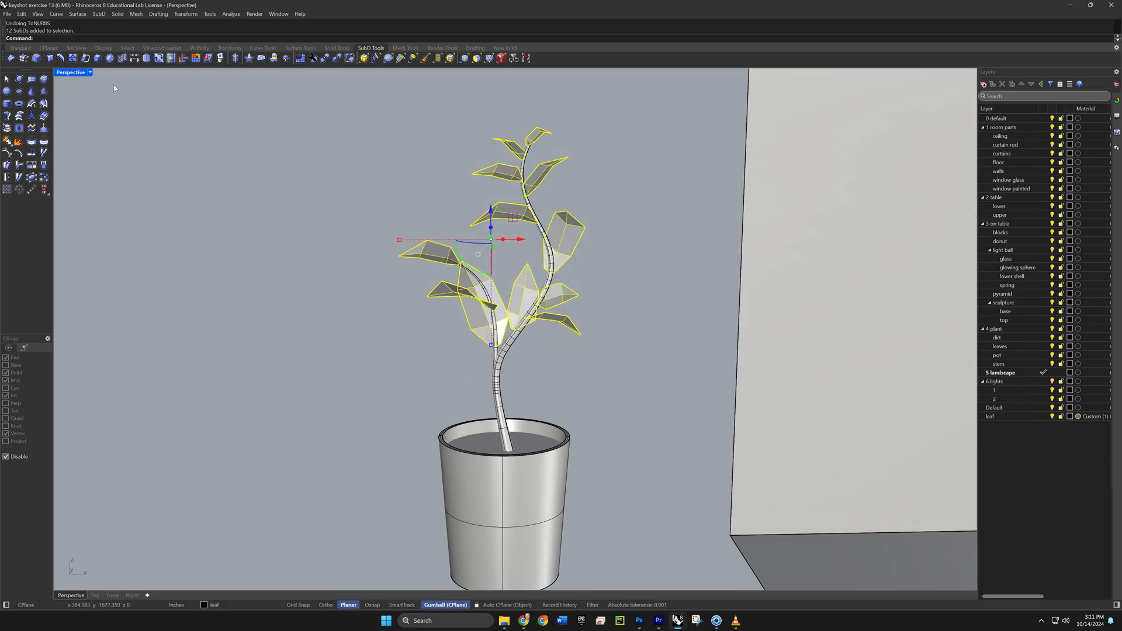
pyautogui.click(326, 64)
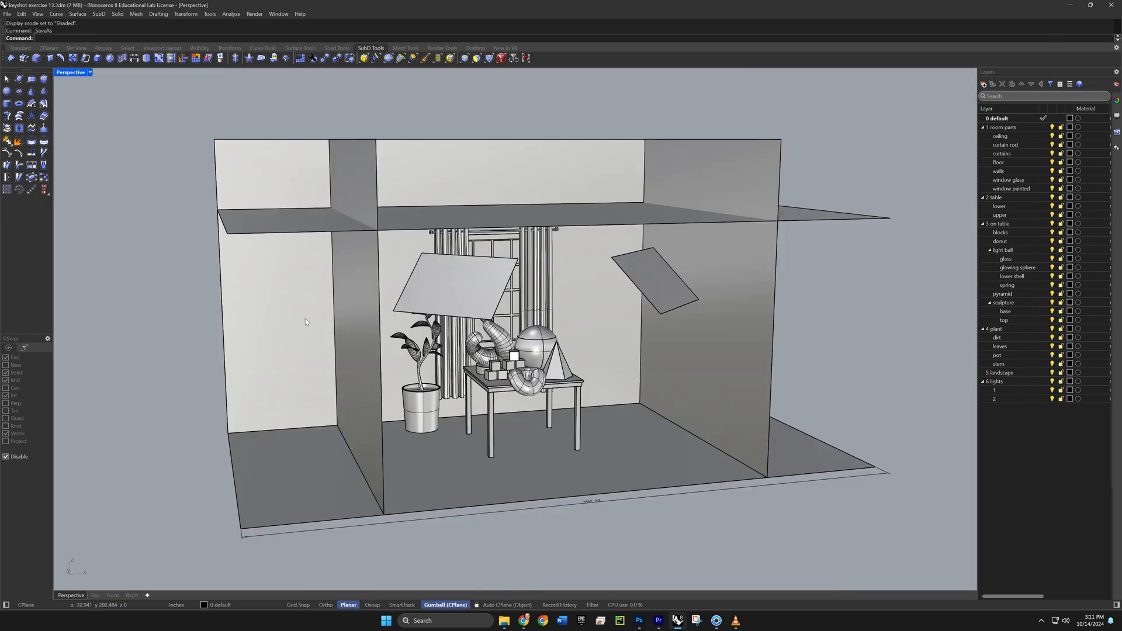
# - Preview the room in the Wireframe and Rendered display modes and return the perspective view to Shaded
pyautogui.click(78, 72)
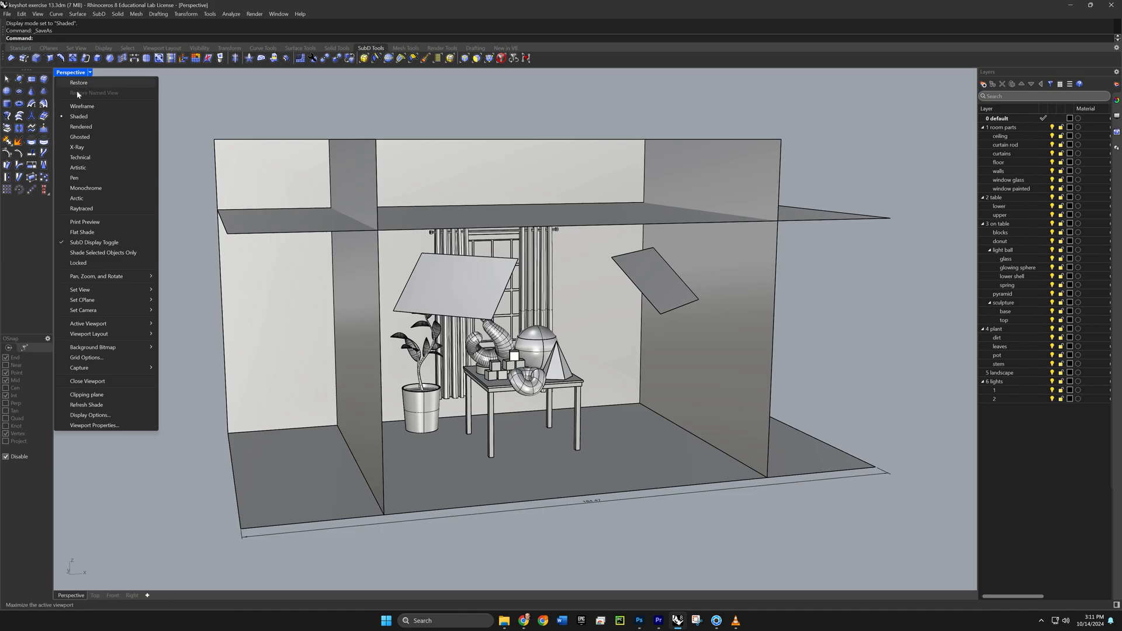
pyautogui.click(80, 104)
pyautogui.click(75, 73)
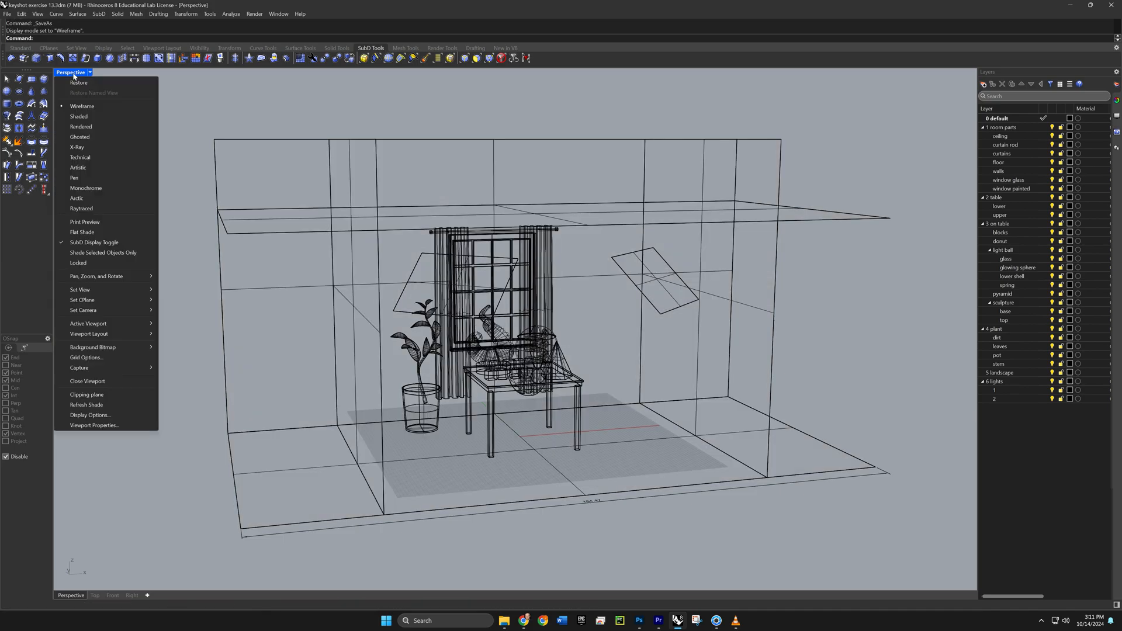
pyautogui.click(81, 126)
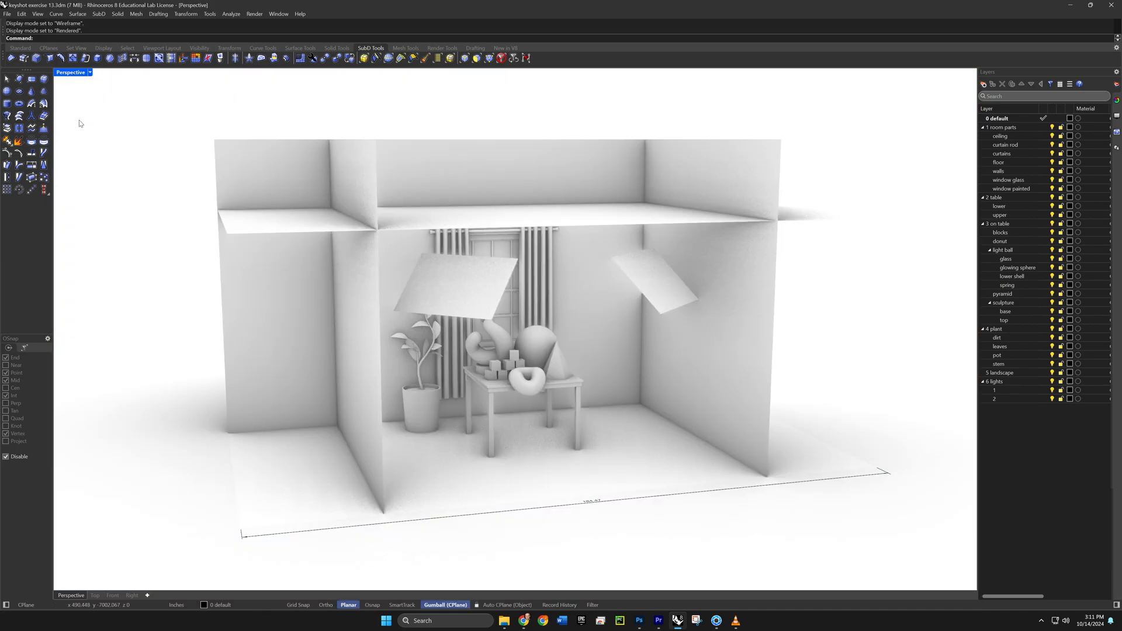
pyautogui.click(75, 73)
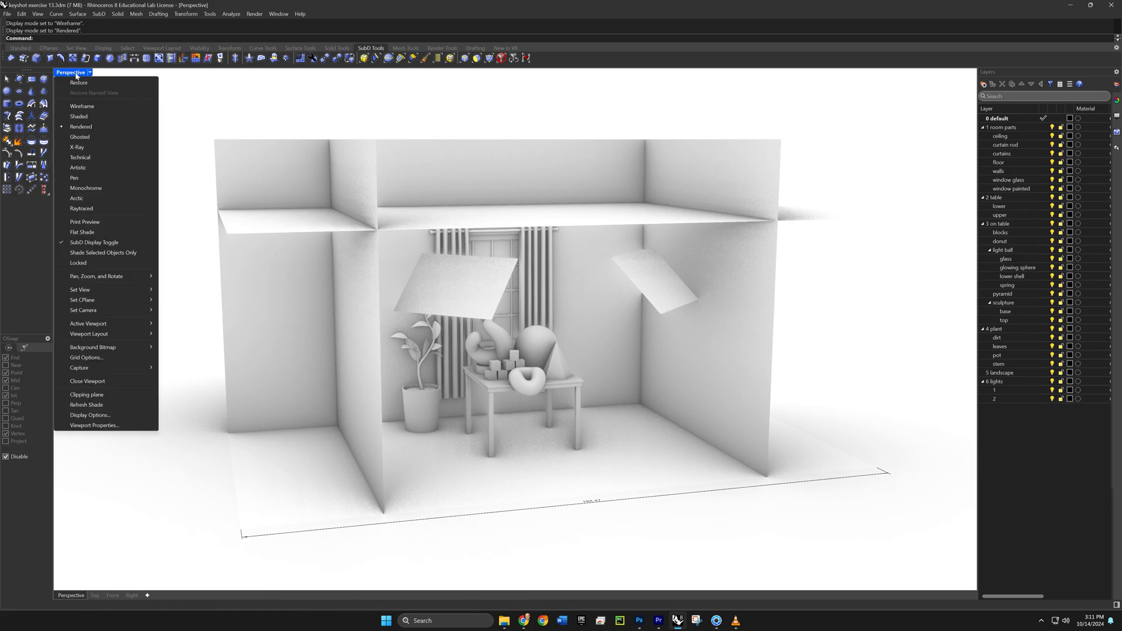
pyautogui.click(78, 117)
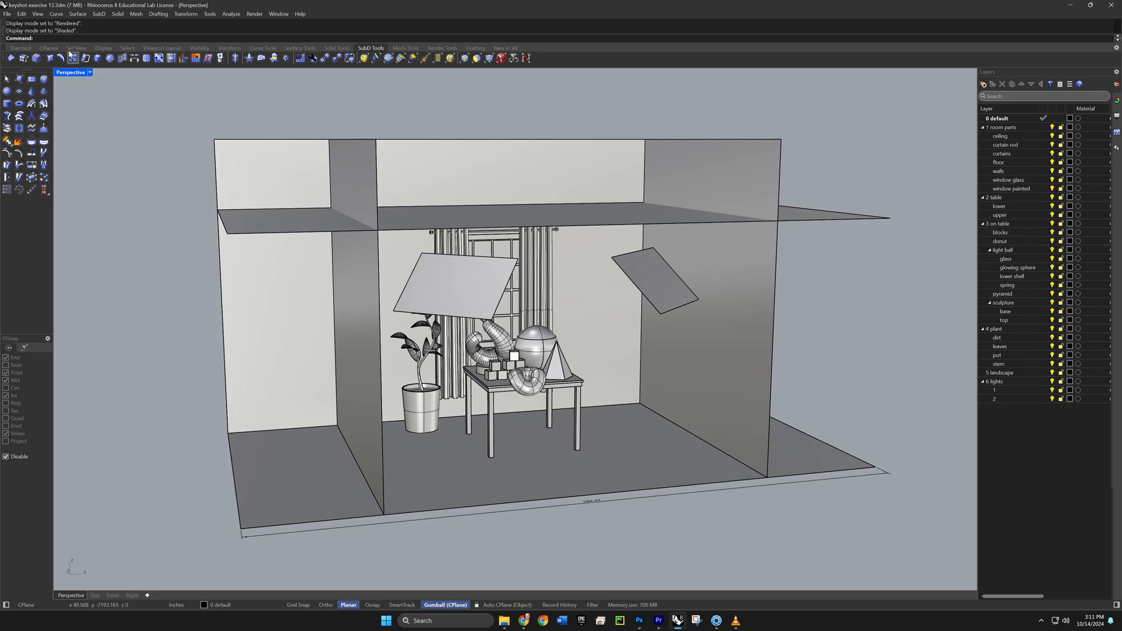
# - Start saving the room model with Save As
pyautogui.click(2, 14)
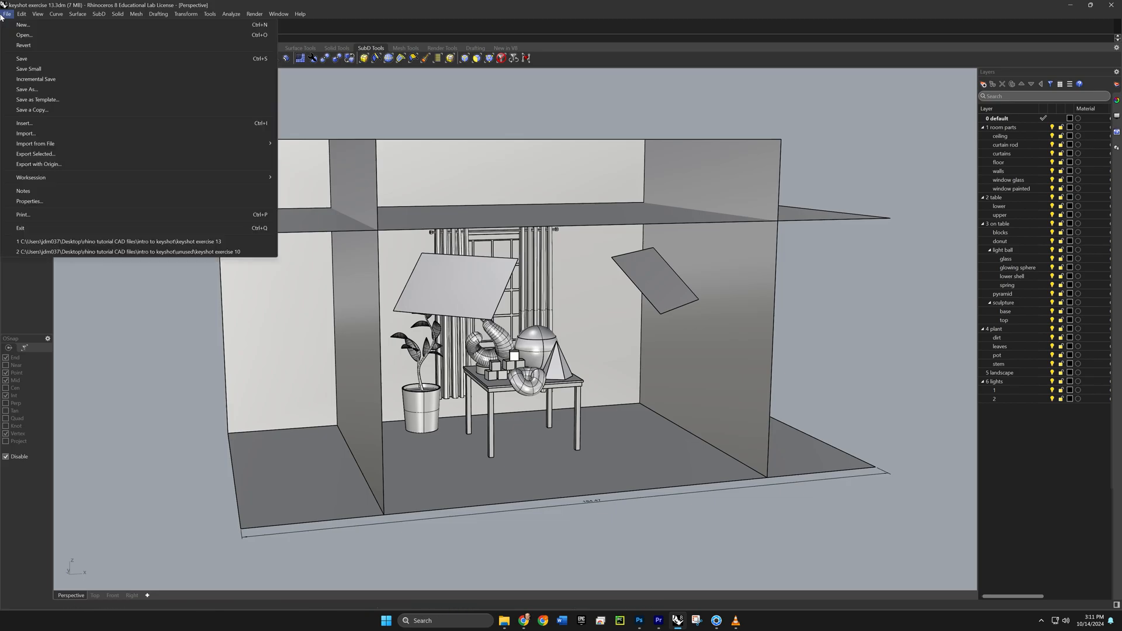
pyautogui.click(35, 89)
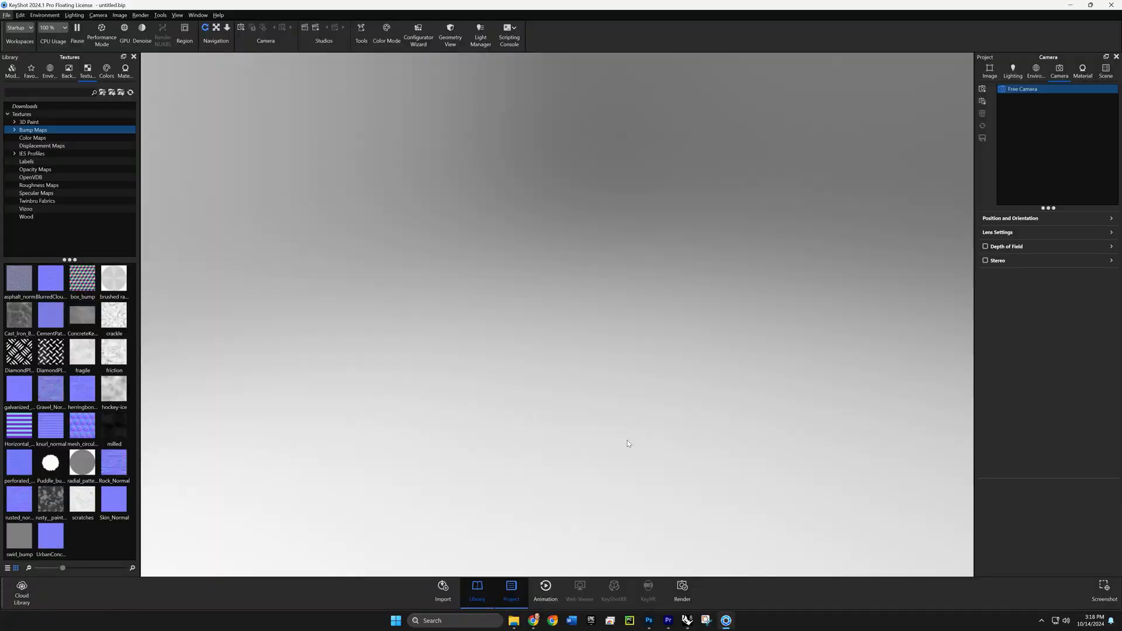
# - Import the Rhino file keyshot exercise 13 into KeyShot with Z up orientation and NURBS data, and dismiss the log
pyautogui.click(448, 597)
pyautogui.click(160, 109)
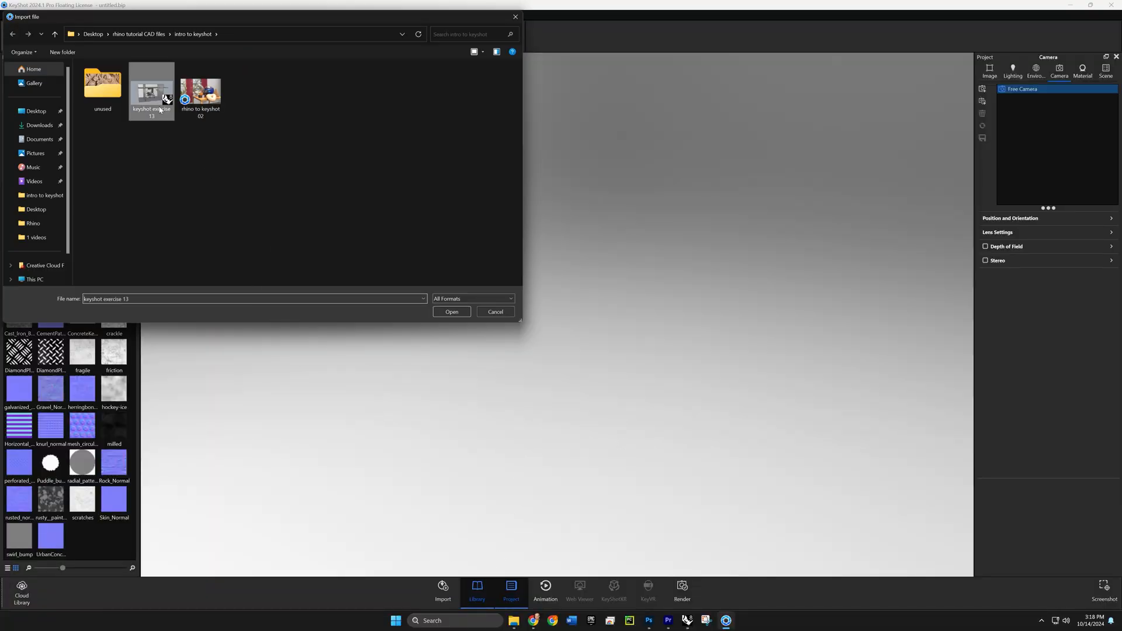
pyautogui.click(452, 312)
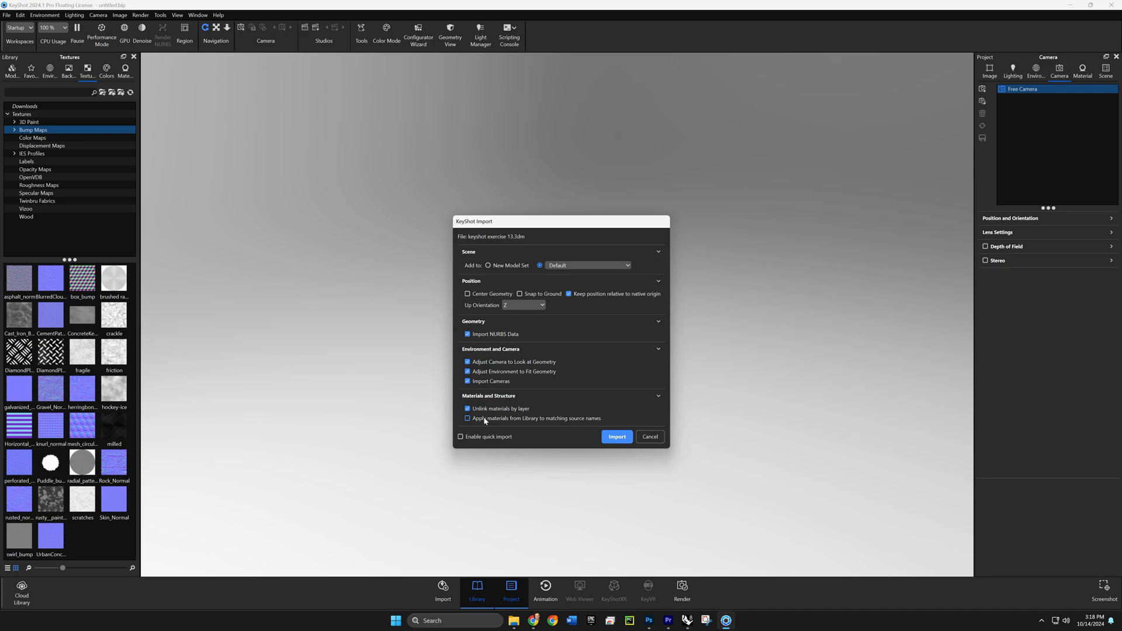
pyautogui.click(615, 437)
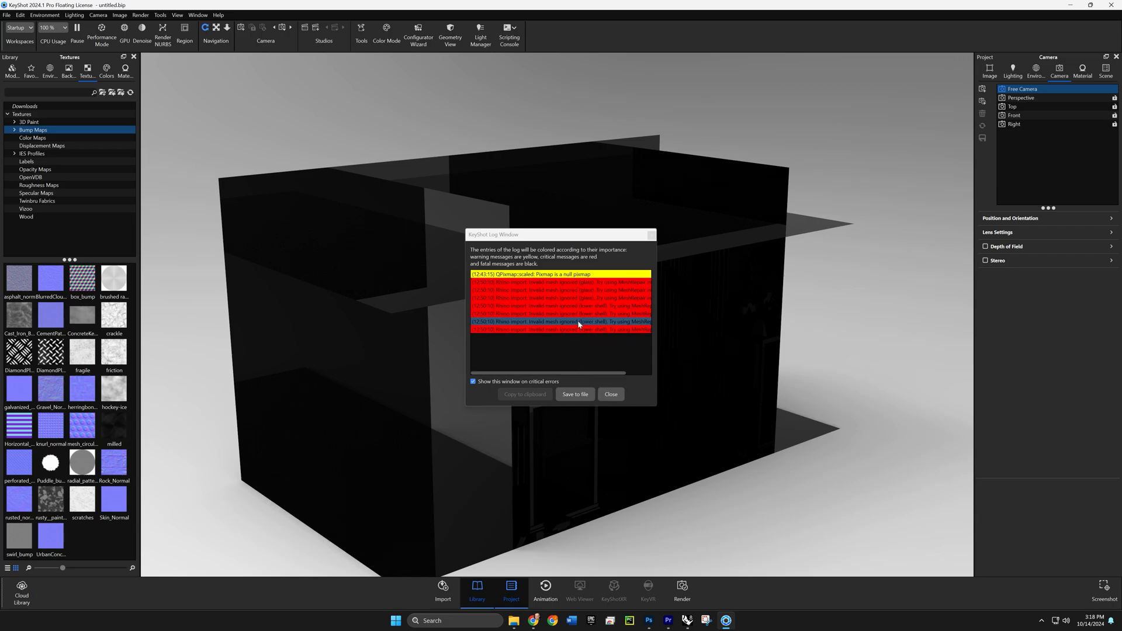
pyautogui.click(610, 395)
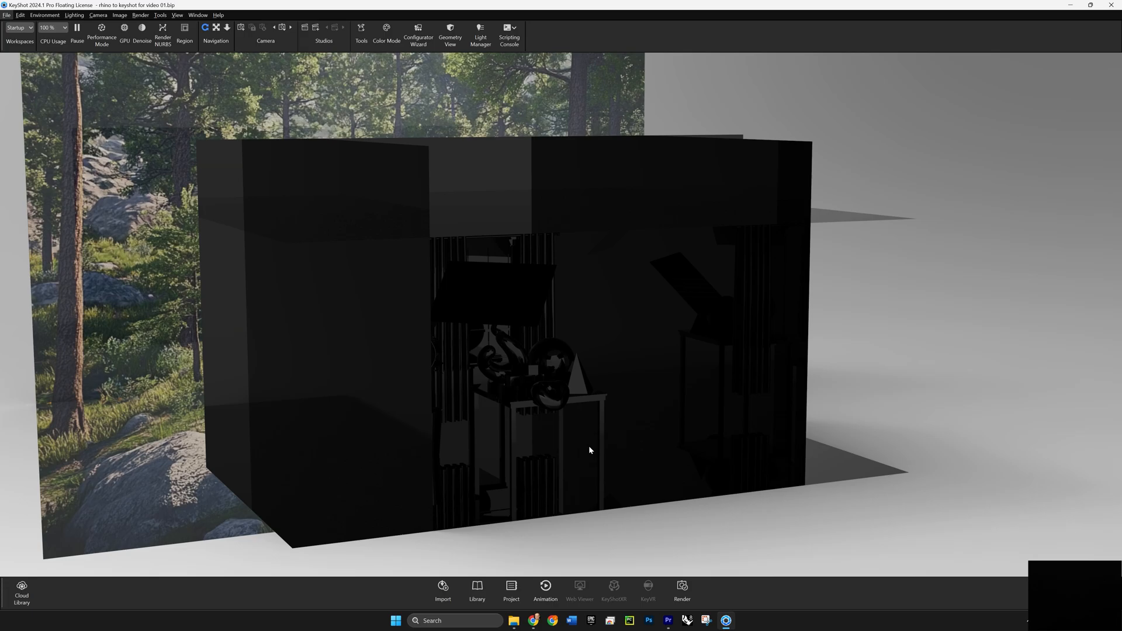
# - Apply the Matte Grey material from the Miscellaneous materials library to the whole keyshot exercise 13 model set
pyautogui.click(480, 594)
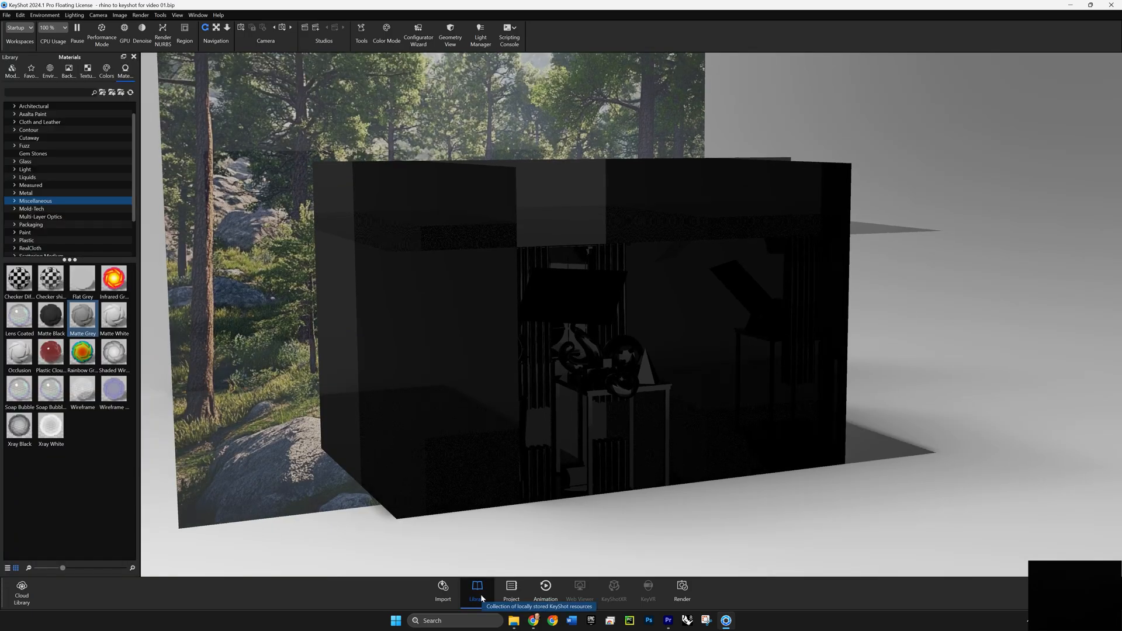
pyautogui.click(511, 592)
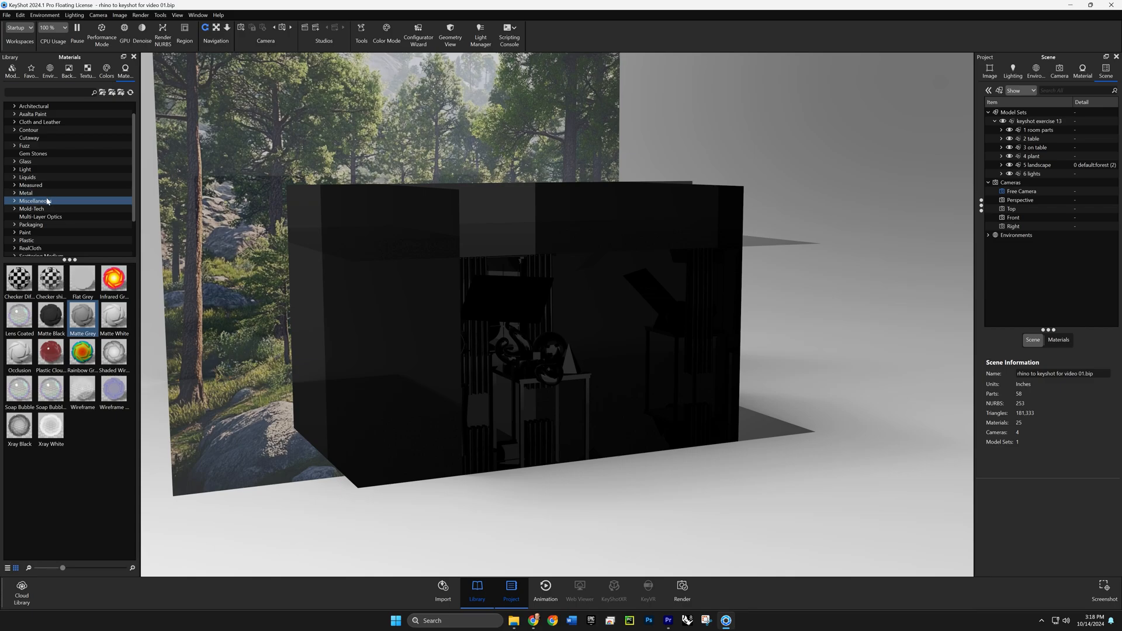
pyautogui.click(85, 321)
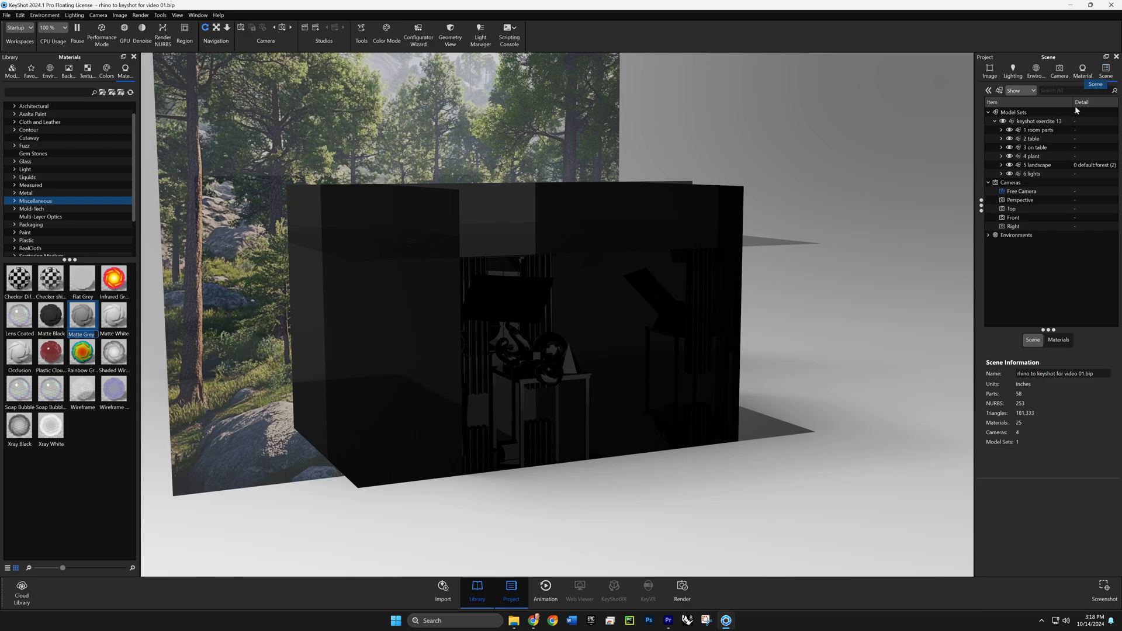
pyautogui.click(1061, 122)
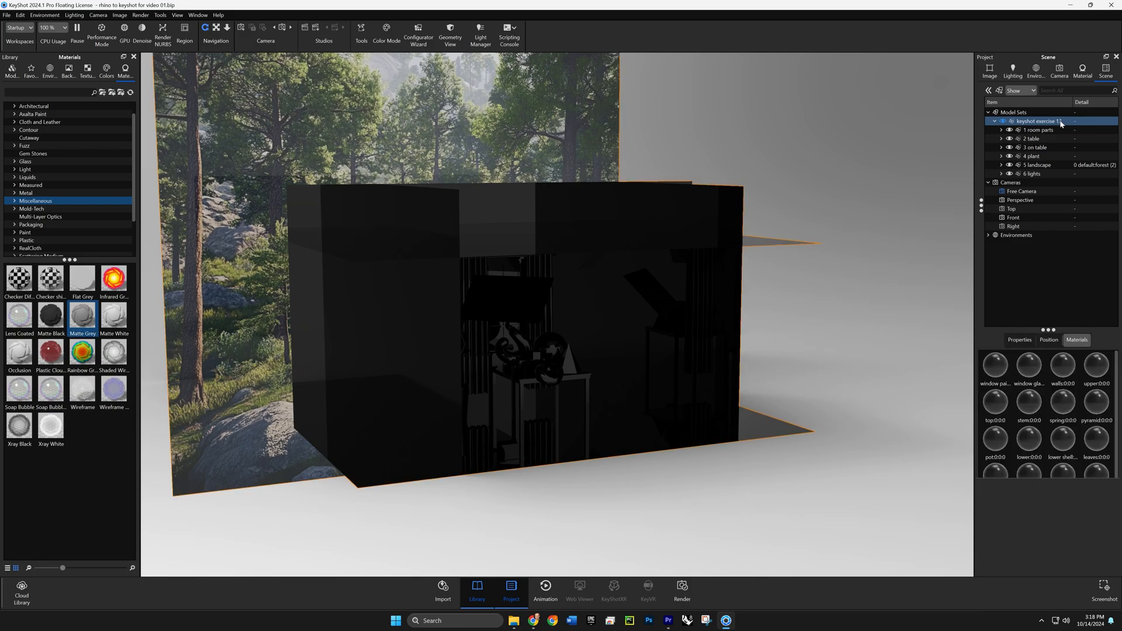
pyautogui.moveTo(82, 317); pyautogui.dragTo(89, 321)
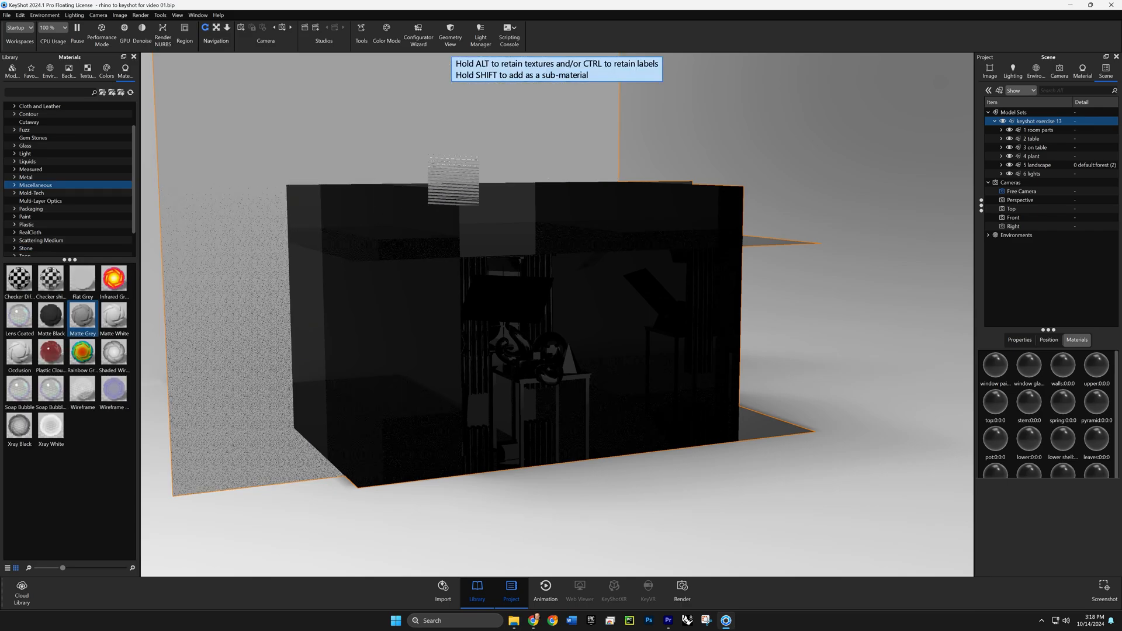
pyautogui.moveTo(456, 178); pyautogui.dragTo(1066, 122)
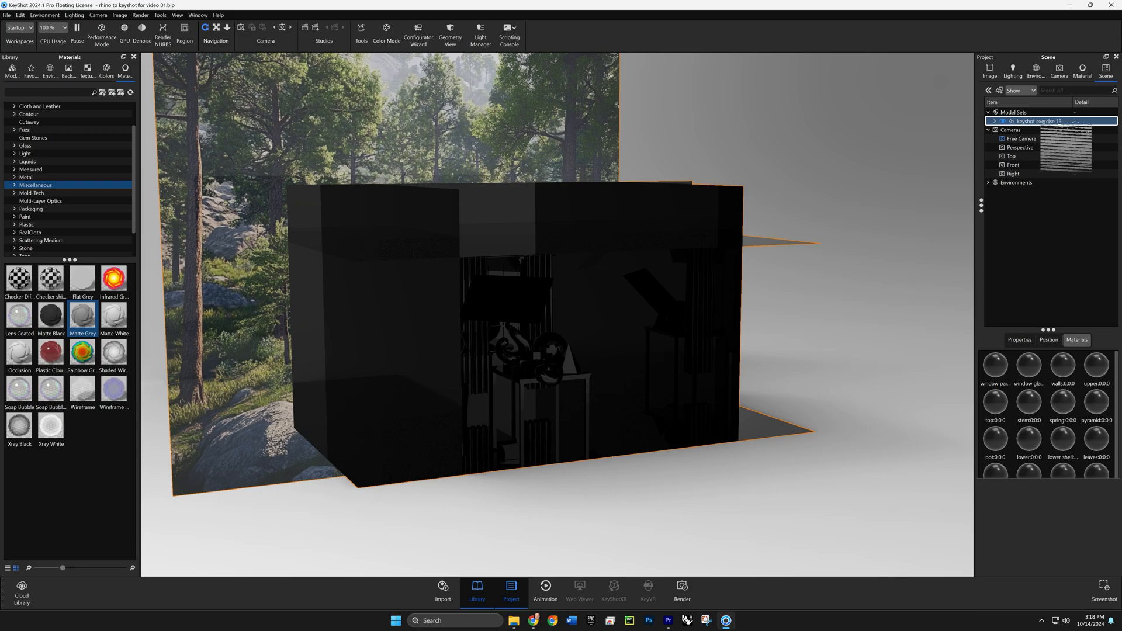
pyautogui.moveTo(1066, 121); pyautogui.dragTo(1066, 122)
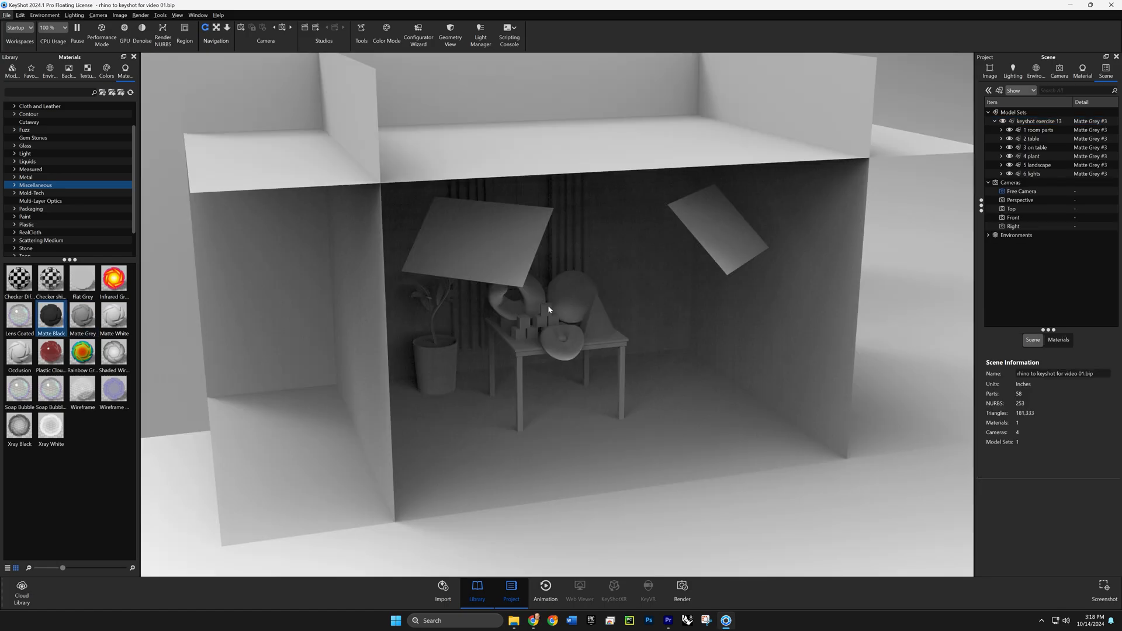
# - Hide the ceiling and the two side wall parts that block the view of the table and window
pyautogui.rightClick(548, 159)
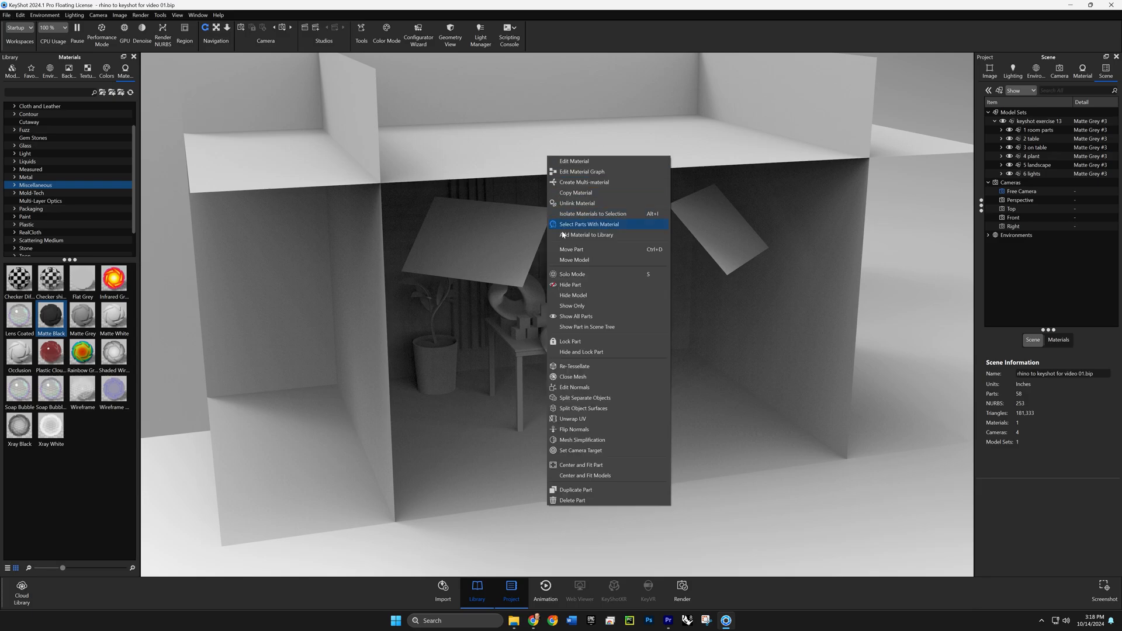
pyautogui.click(569, 285)
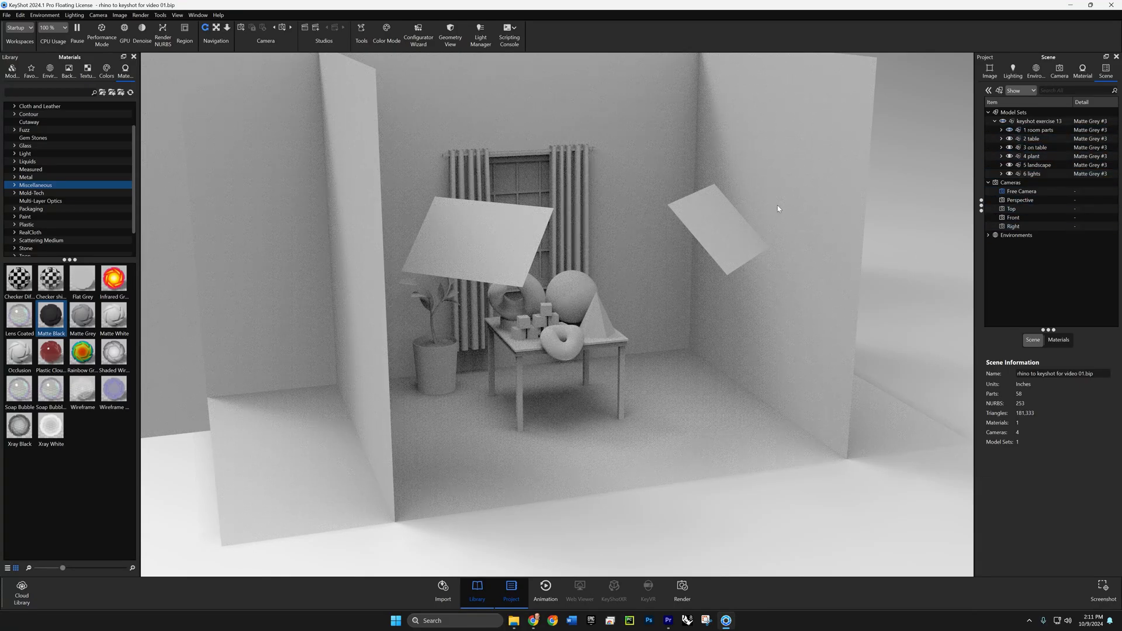
pyautogui.rightClick(778, 207)
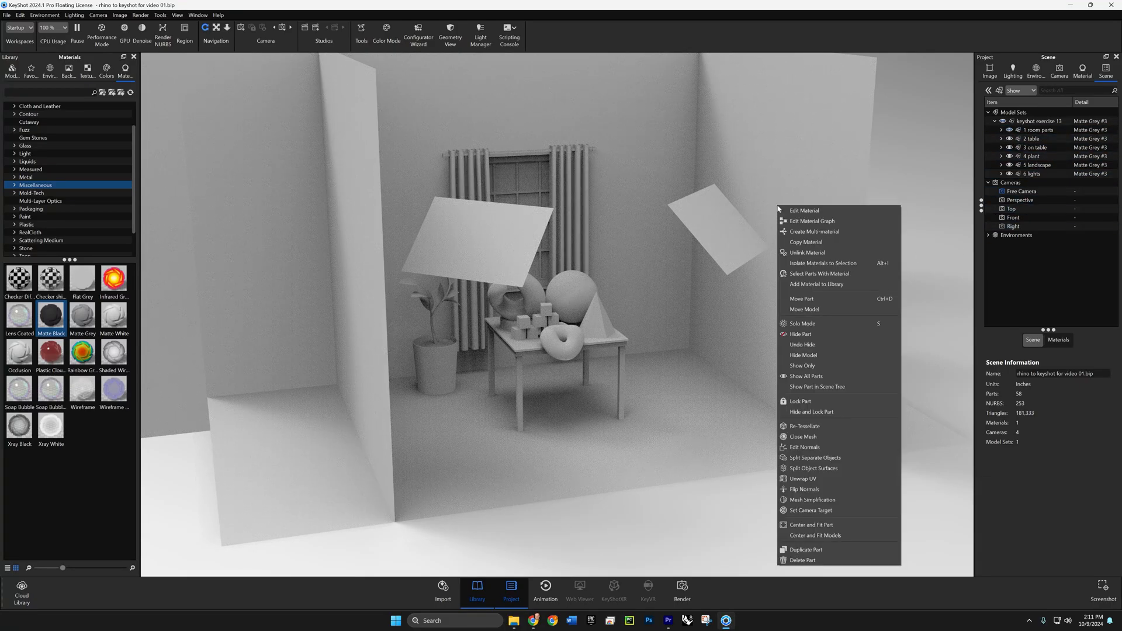
pyautogui.click(812, 335)
pyautogui.rightClick(368, 249)
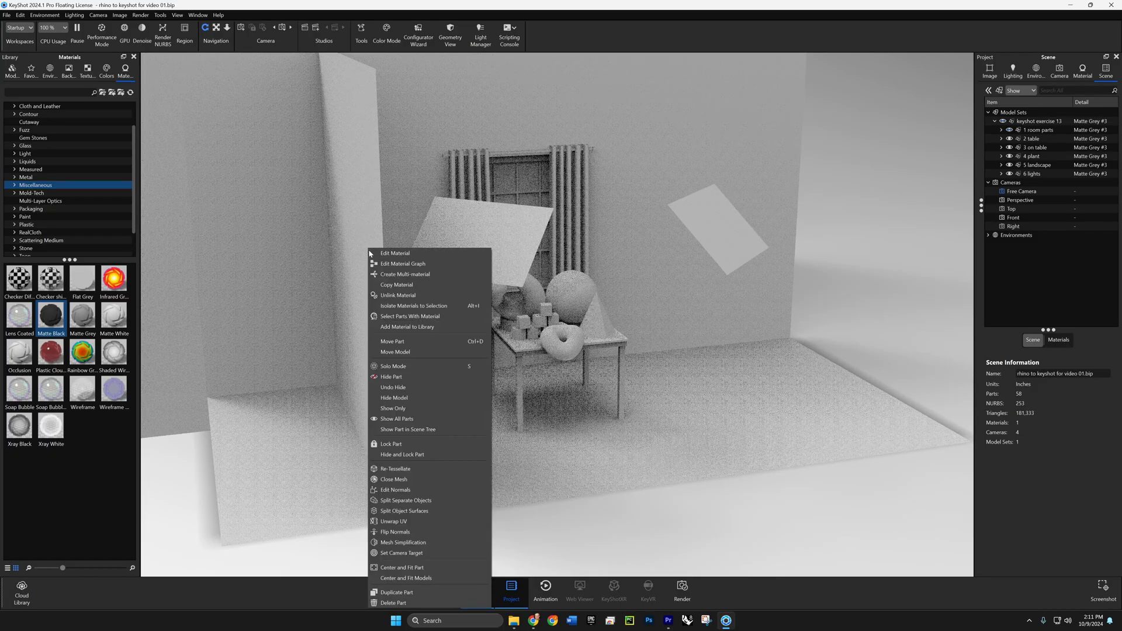
pyautogui.click(391, 376)
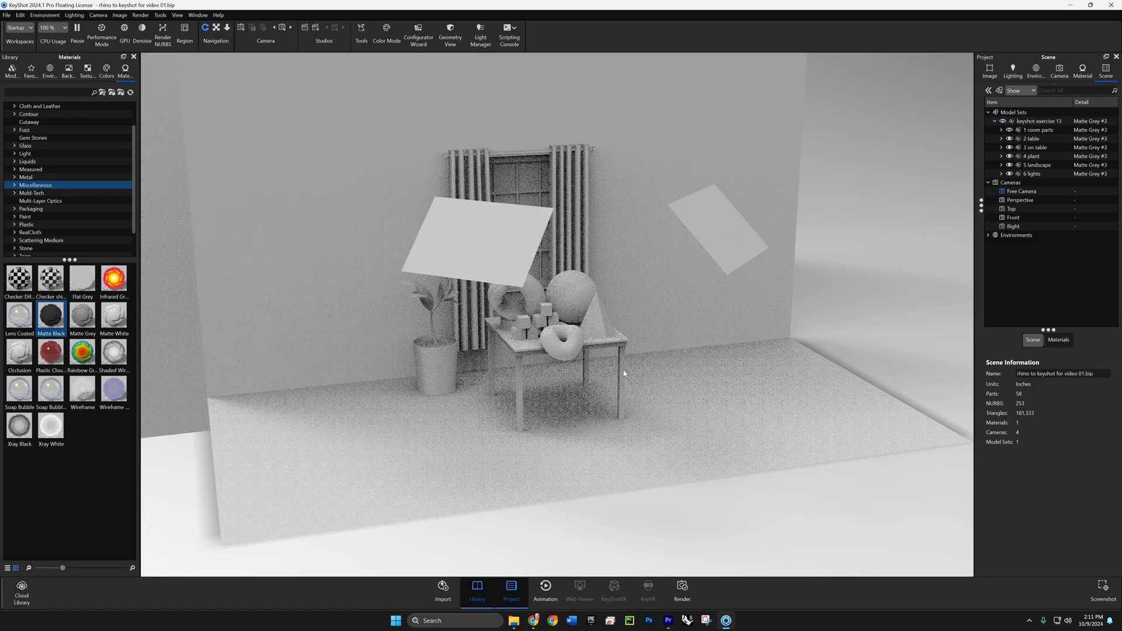
# - Frame the objects on the table and the potted plant in a close view and take a screenshot of it
pyautogui.moveTo(596, 380); pyautogui.dragTo(553, 360)
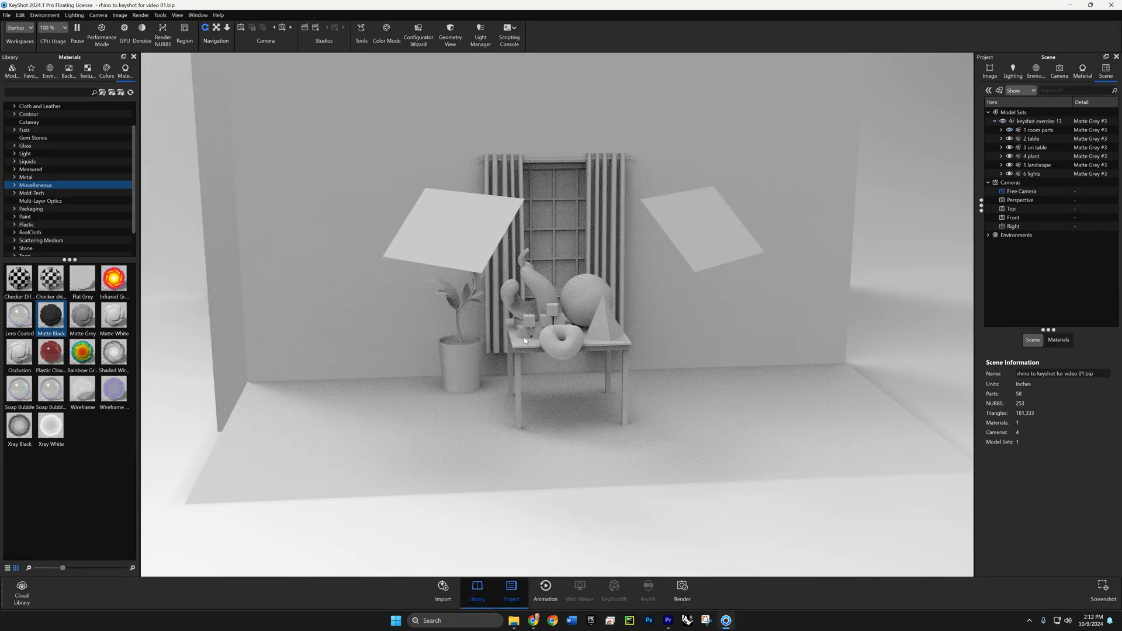
pyautogui.moveTo(527, 342); pyautogui.dragTo(593, 351)
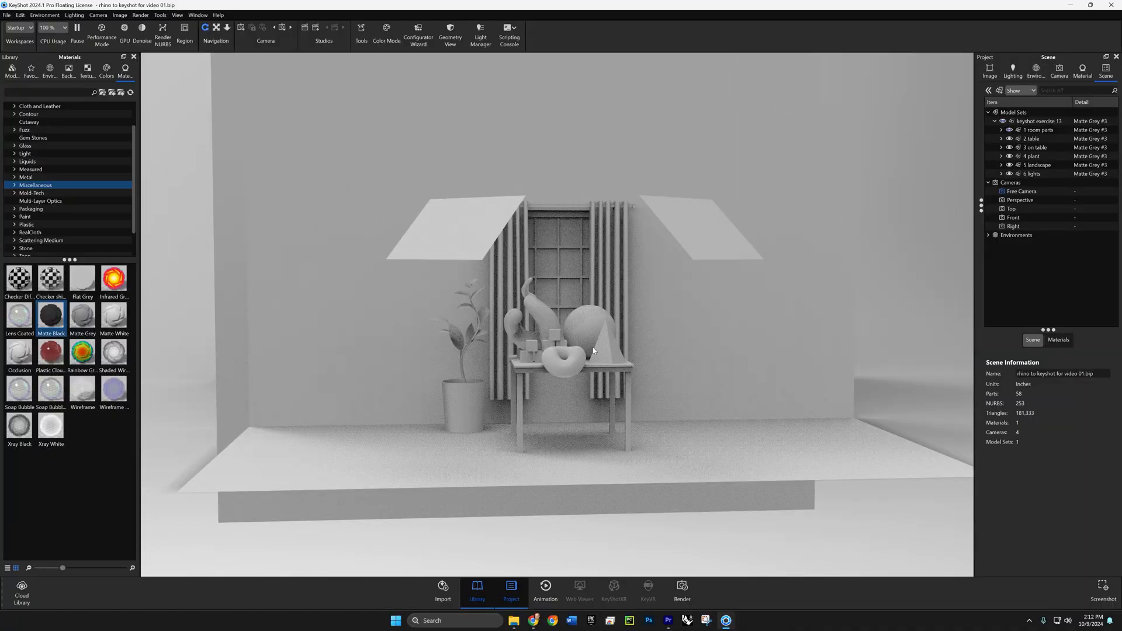
pyautogui.scroll(-2, 585, 352)
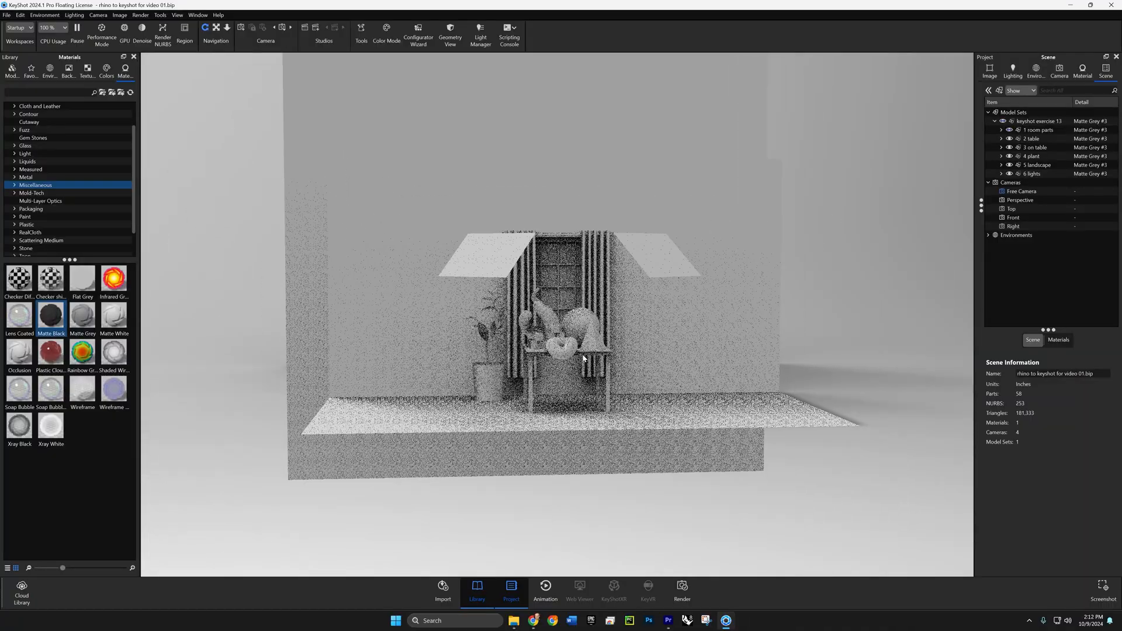
pyautogui.scroll(6, 583, 368)
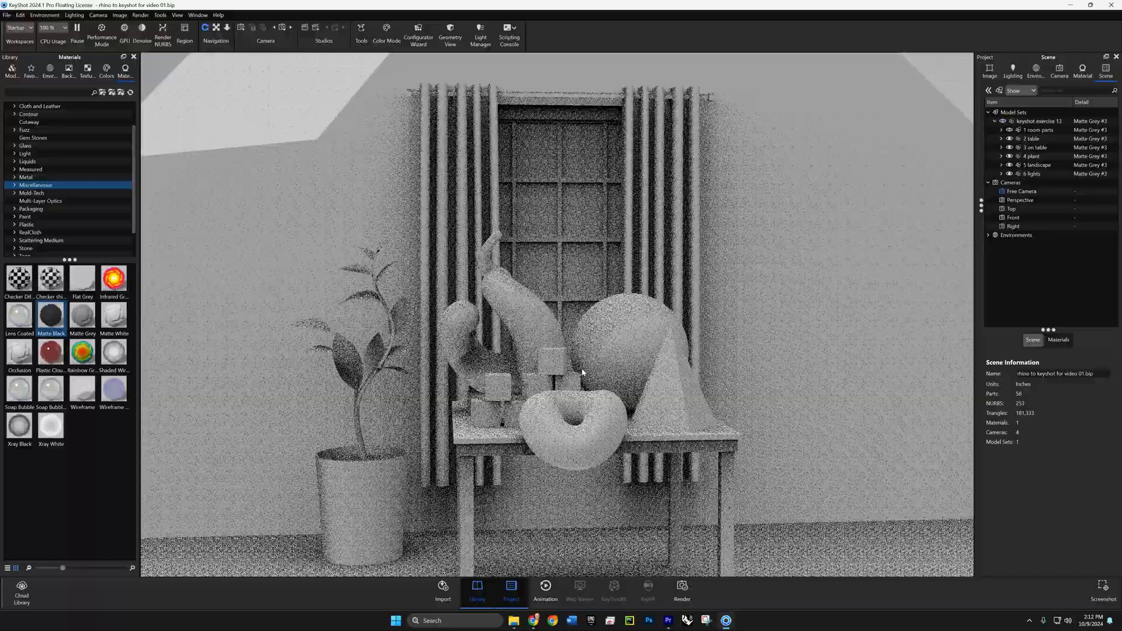
pyautogui.scroll(-2, 582, 372)
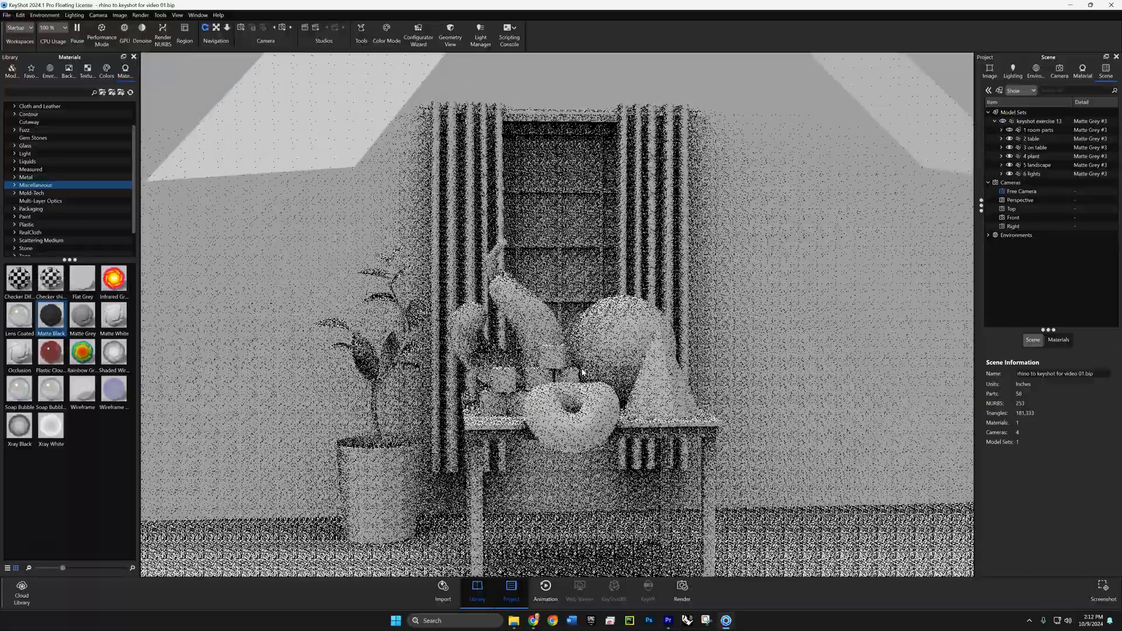
pyautogui.moveTo(576, 374); pyautogui.dragTo(553, 372)
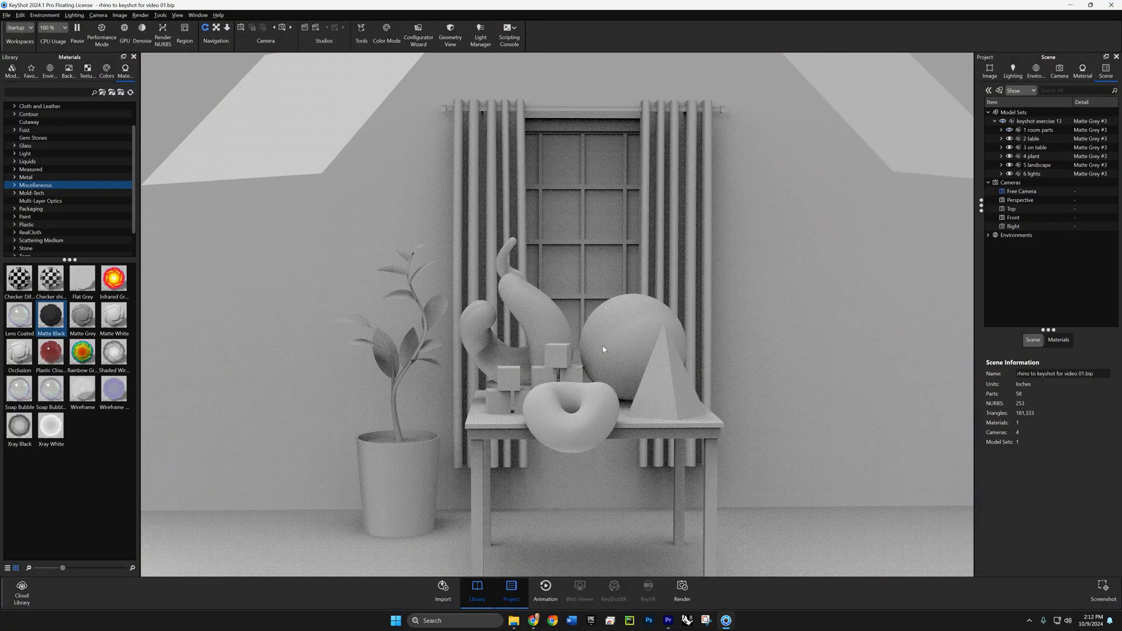
pyautogui.scroll(6, 603, 349)
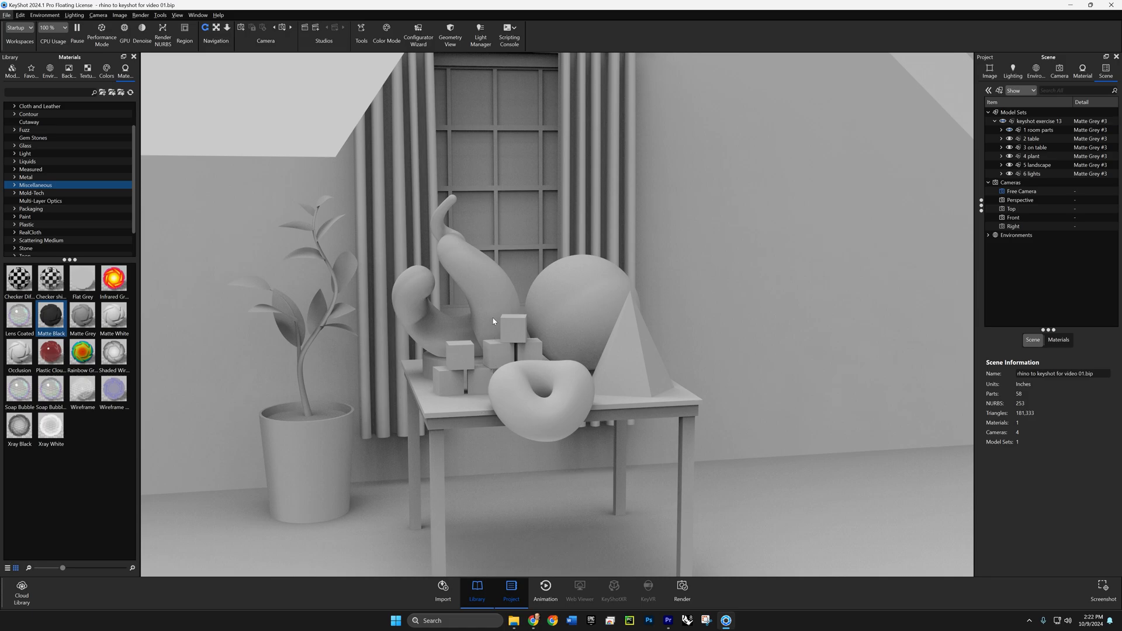
pyautogui.moveTo(492, 320); pyautogui.dragTo(466, 306)
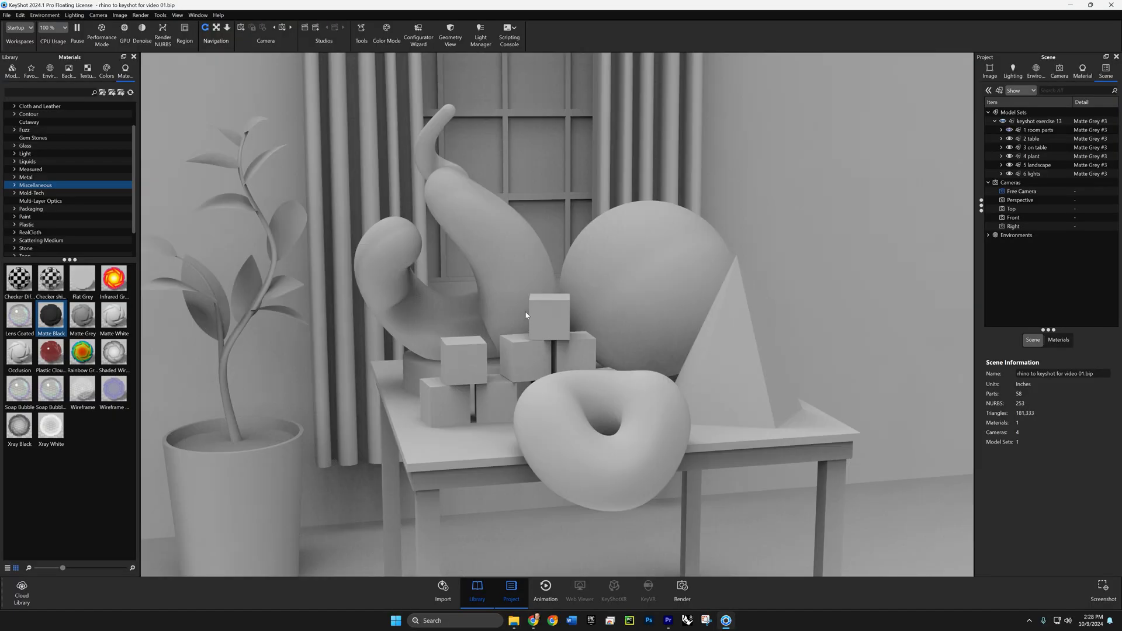
pyautogui.scroll(3, 532, 328)
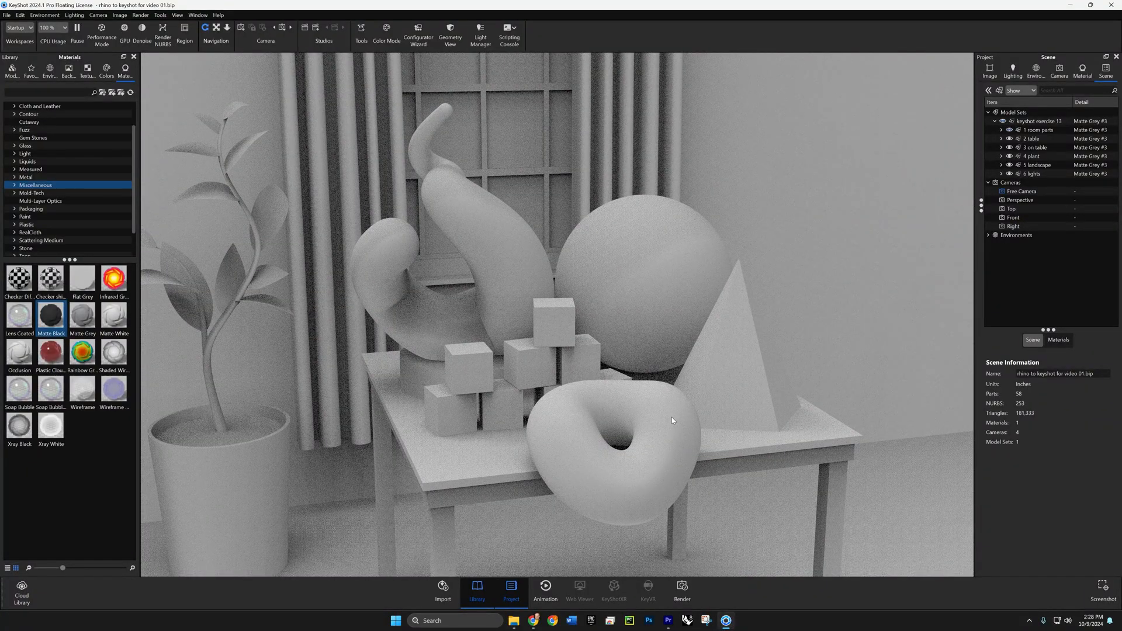
pyautogui.scroll(2, 537, 335)
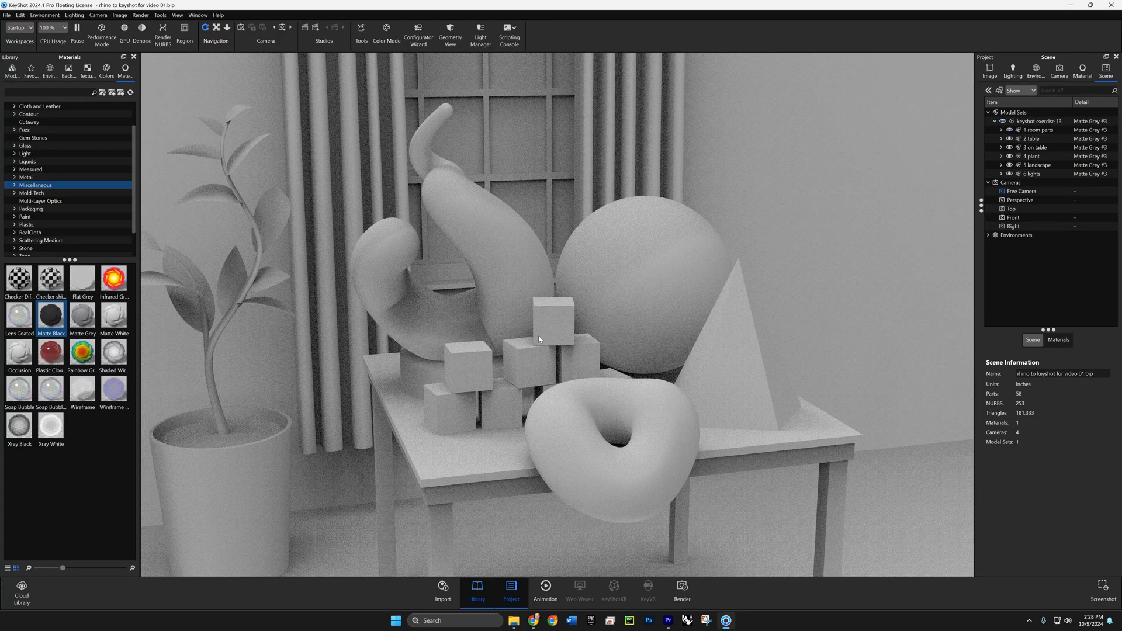
pyautogui.click(1108, 593)
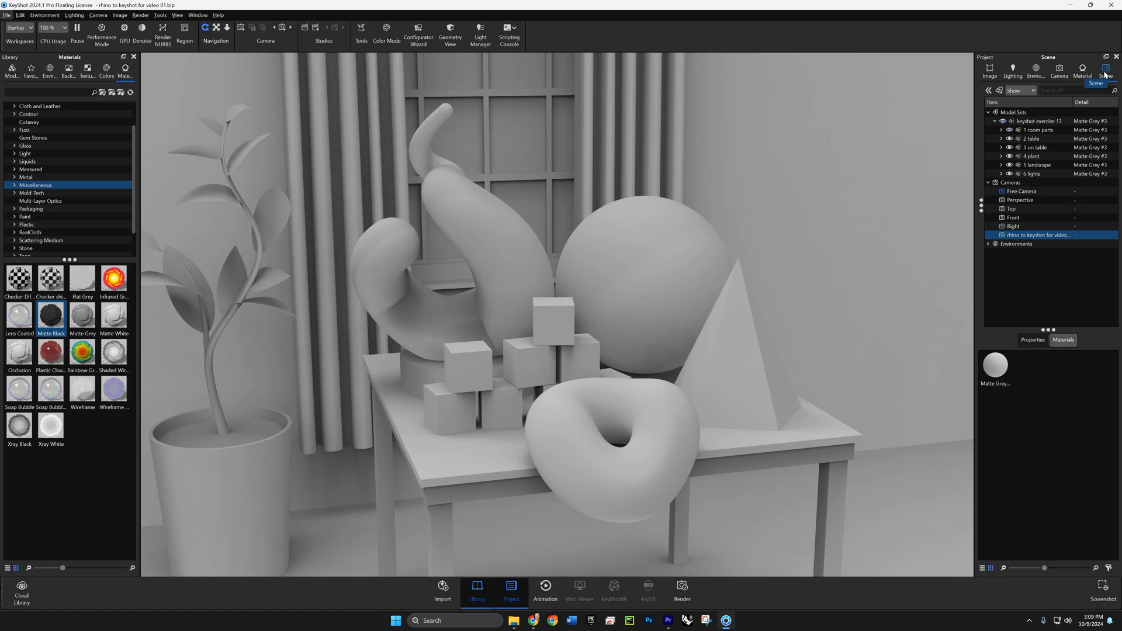
# - Open the render settings for the scene and view the render queue
pyautogui.click(1043, 122)
pyautogui.click(682, 591)
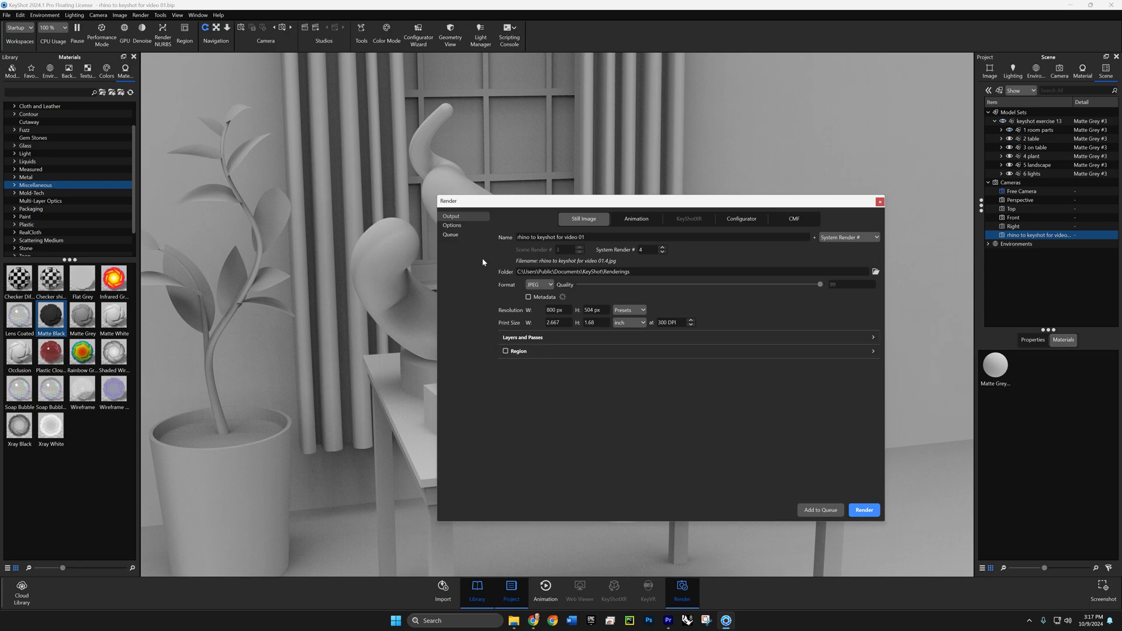
pyautogui.click(454, 236)
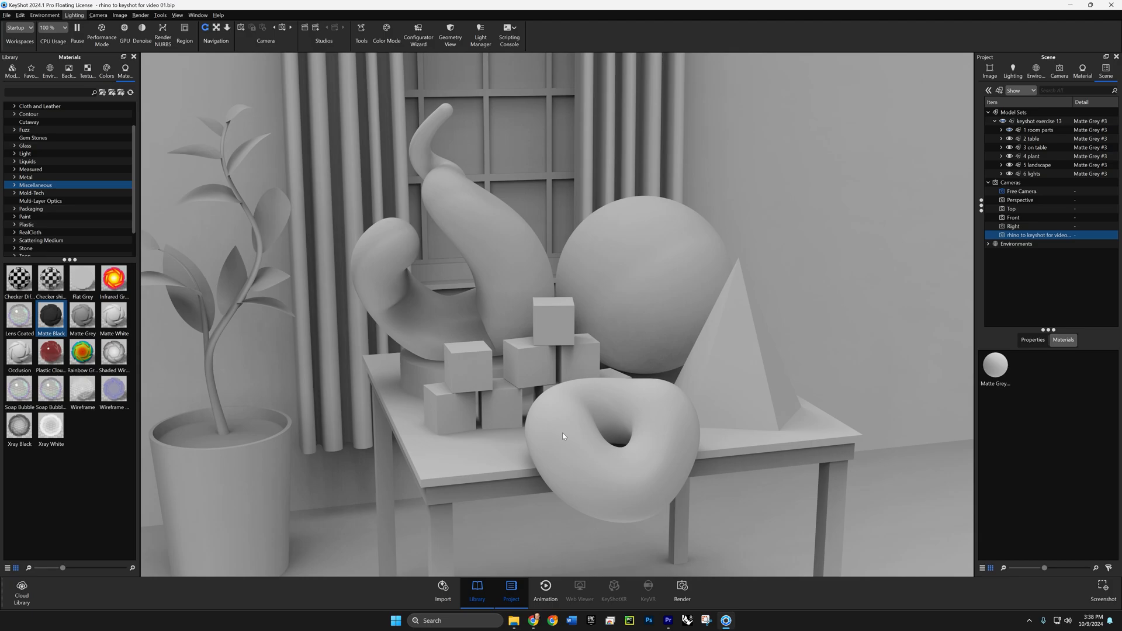
# - Review the core options for CPU usage and try pausing the real-time view
pyautogui.click(65, 28)
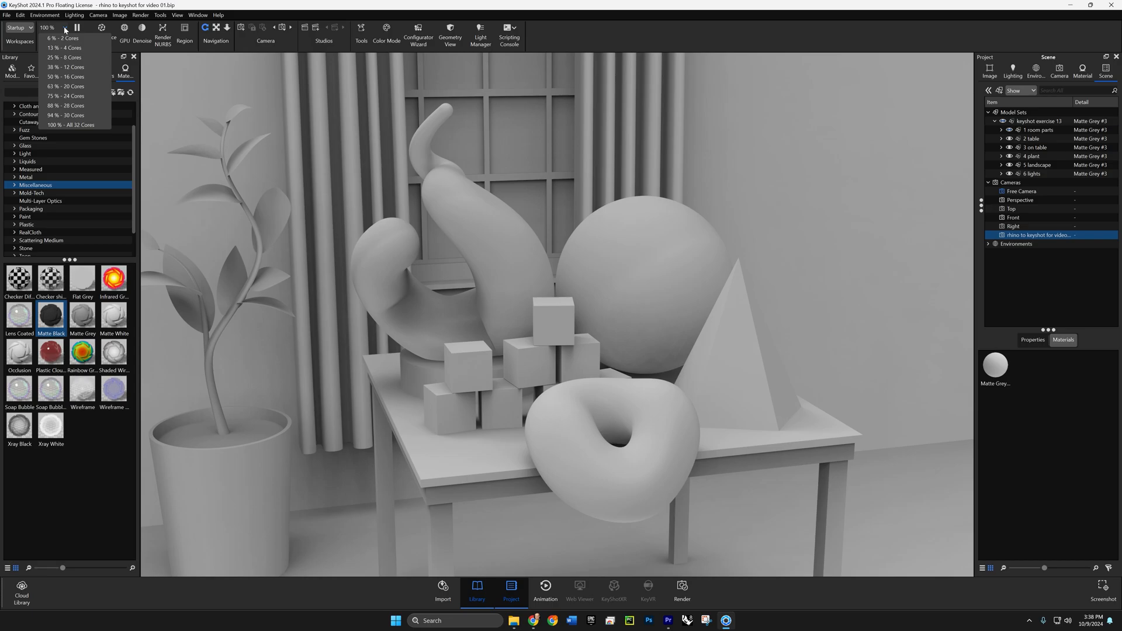
pyautogui.click(183, 10)
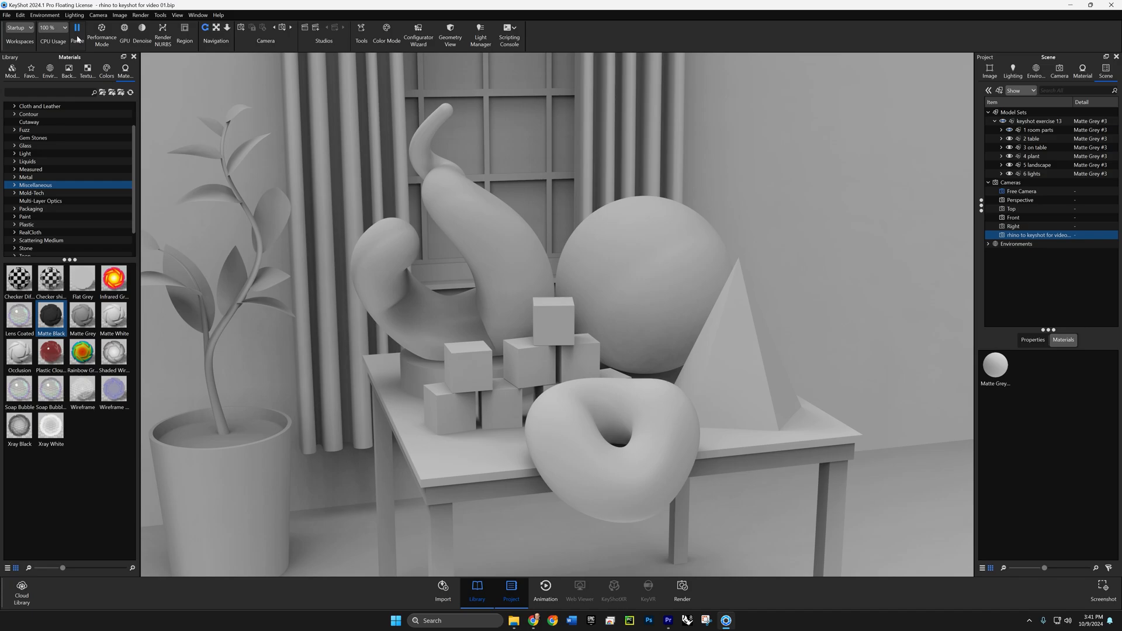
pyautogui.click(78, 39)
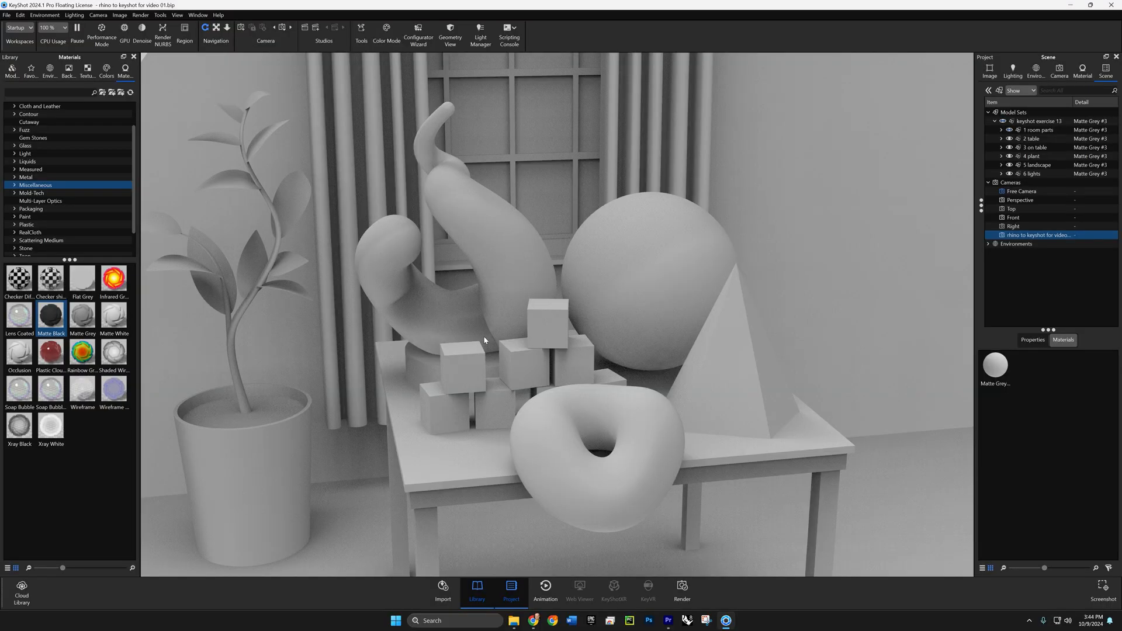
# - Turn on Performance Mode and orbit around the table objects to preview the simplified shading
pyautogui.moveTo(484, 340)
pyautogui.mouseDown()
pyautogui.moveTo(448, 339)
pyautogui.moveTo(479, 318)
pyautogui.moveTo(468, 326)
pyautogui.mouseUp()
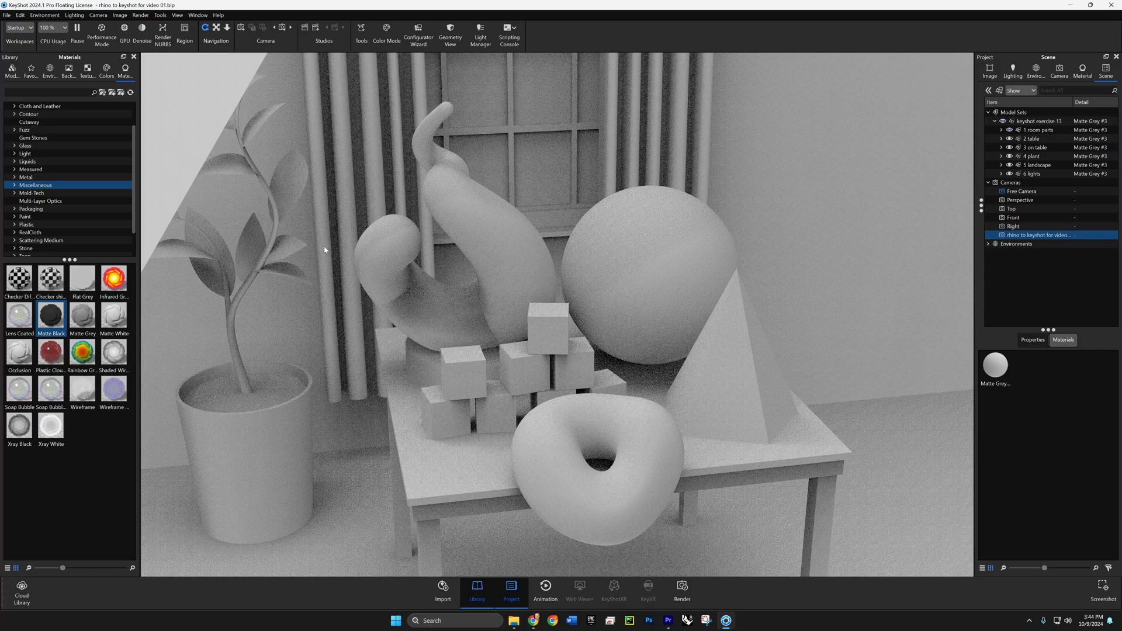
pyautogui.click(101, 32)
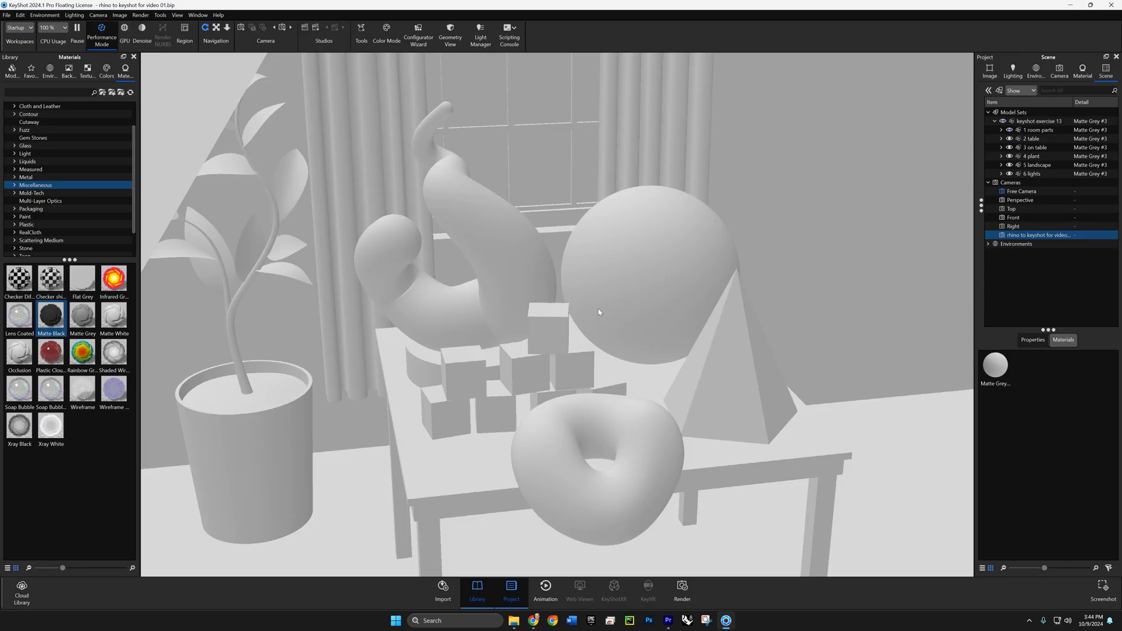
pyautogui.moveTo(603, 304); pyautogui.dragTo(468, 280)
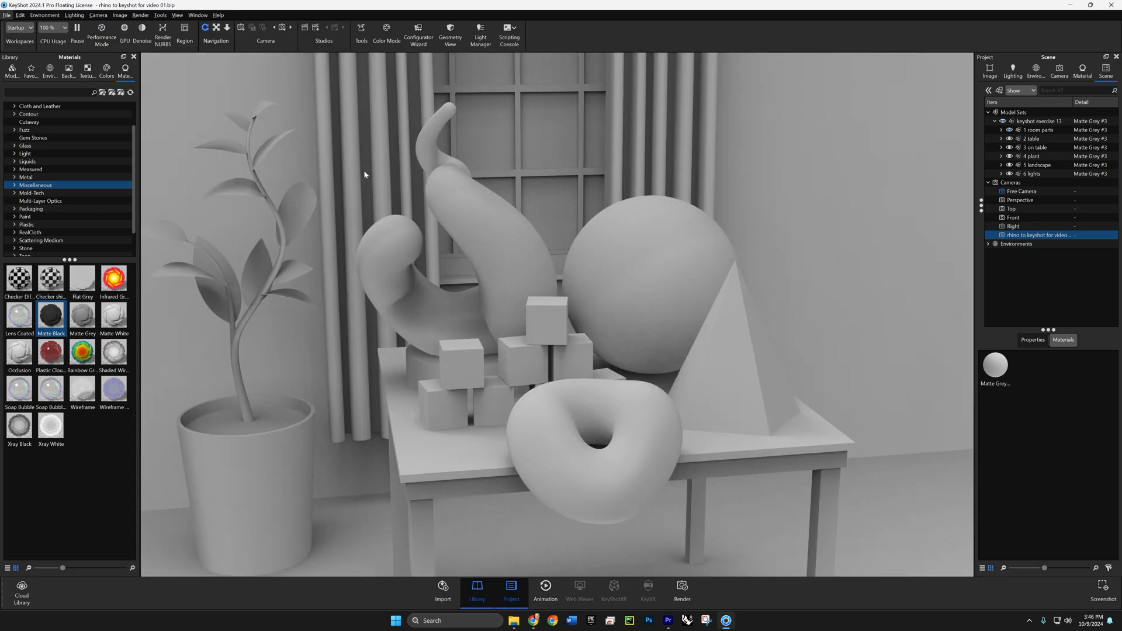
# - Switch the real-time rendering to GPU mode and turn on Denoise
pyautogui.click(124, 35)
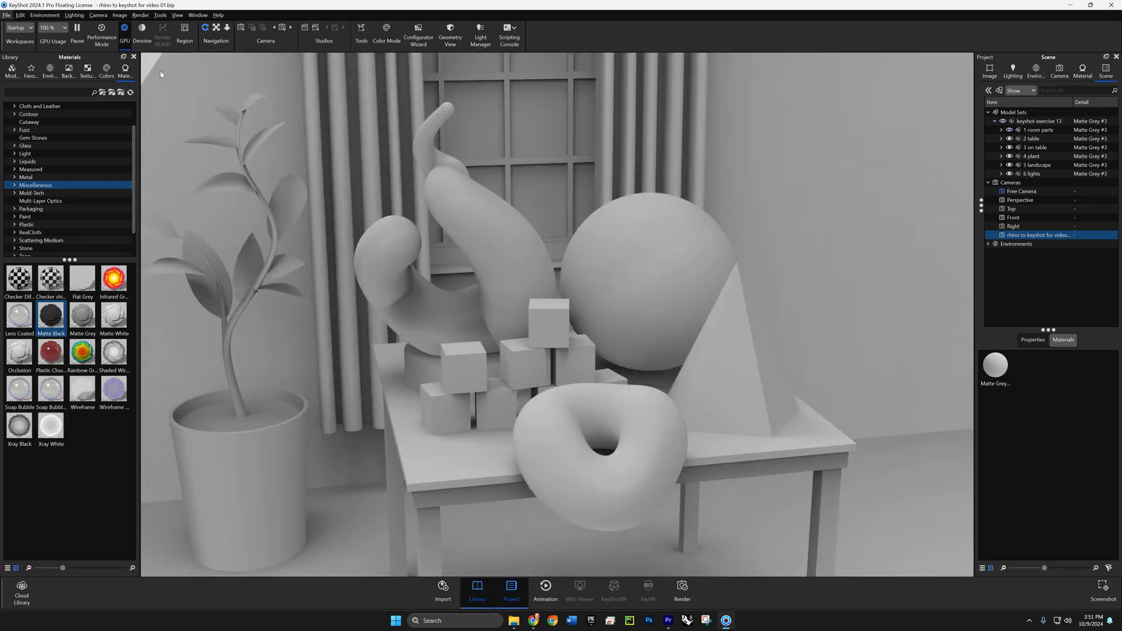
pyautogui.click(142, 29)
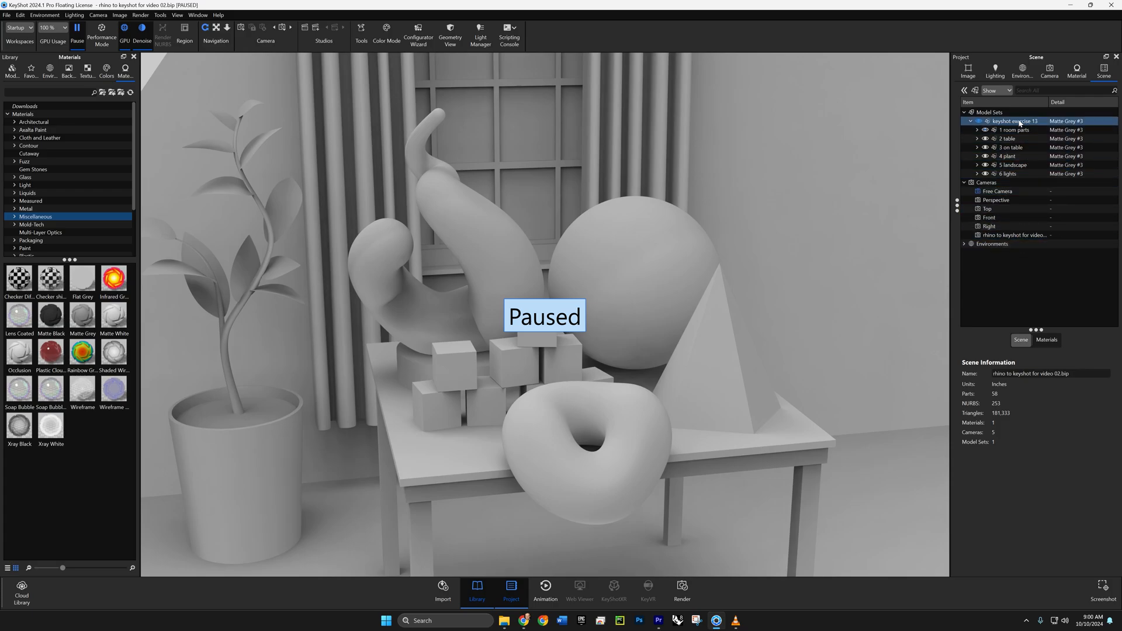
# - Look inside the 1 room parts group and add a sub-group named "test" under keyshot exercise 13
pyautogui.doubleClick(1017, 129)
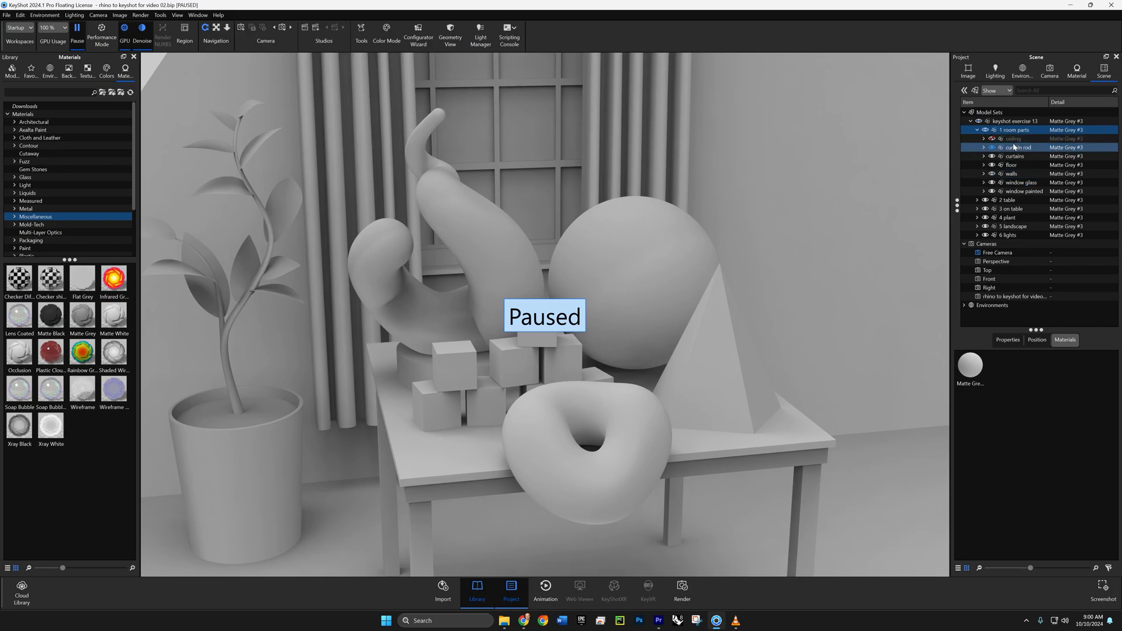
pyautogui.click(977, 130)
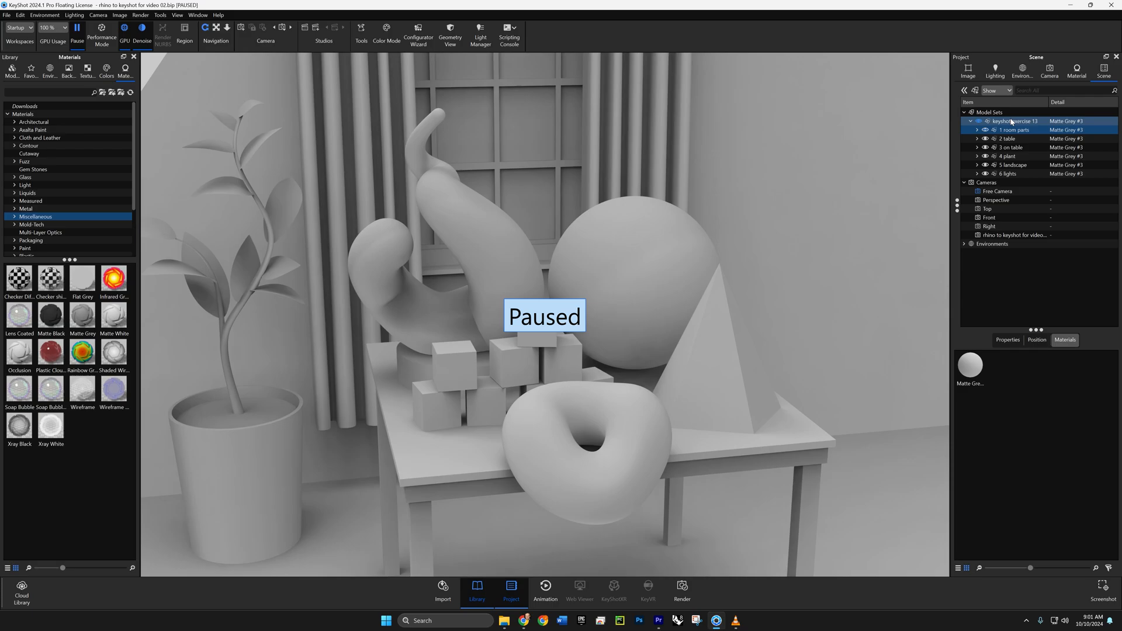
pyautogui.click(1014, 121)
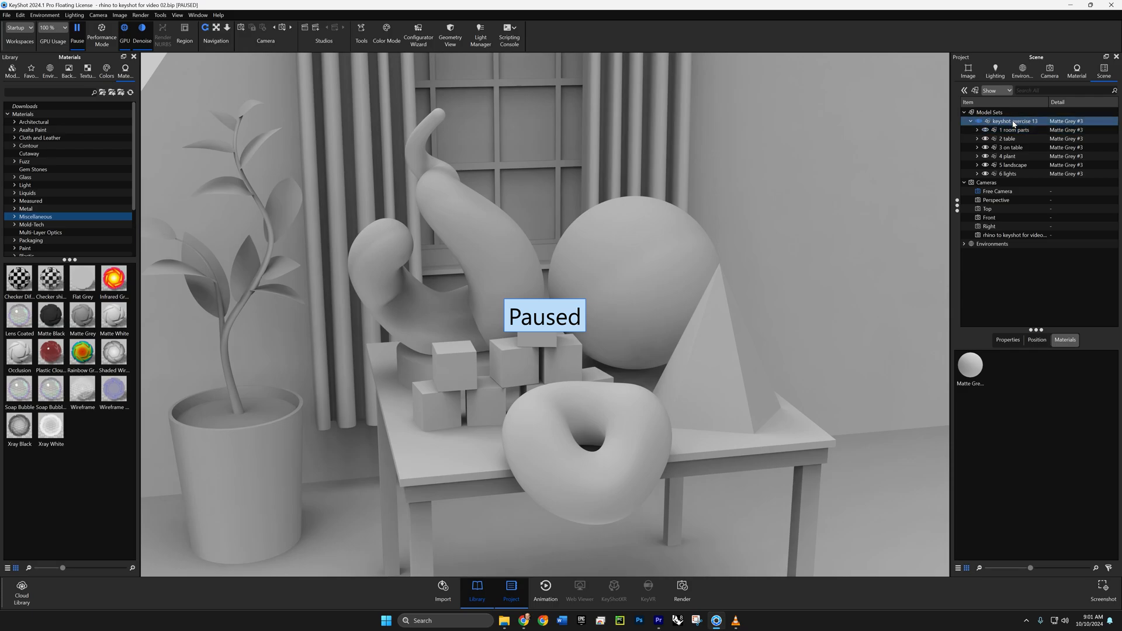
pyautogui.rightClick(1014, 123)
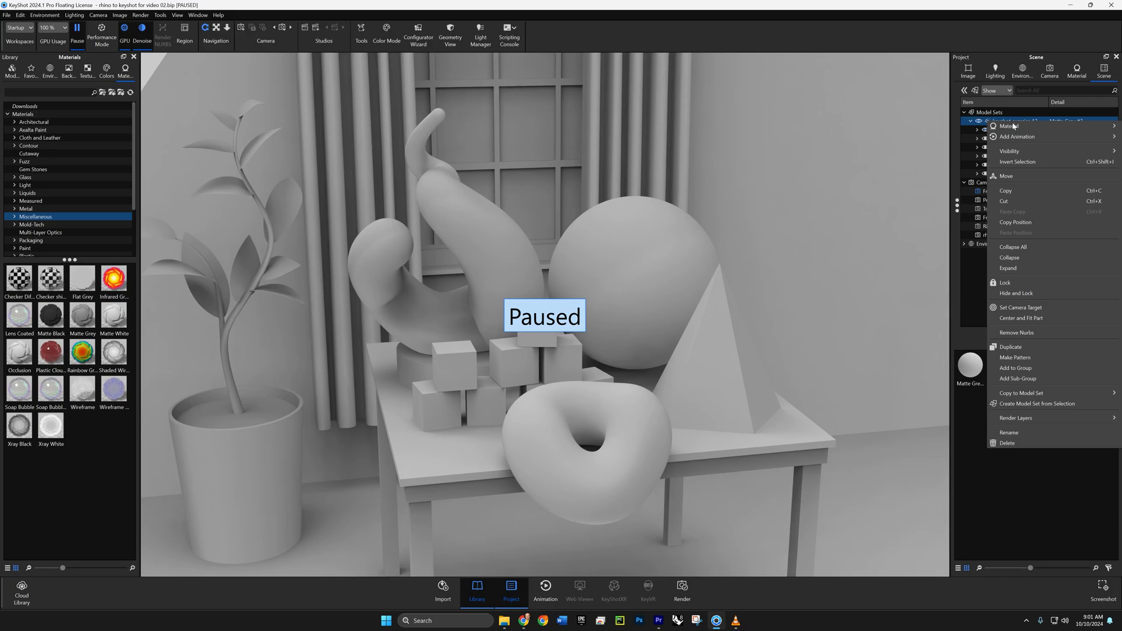
pyautogui.click(1009, 379)
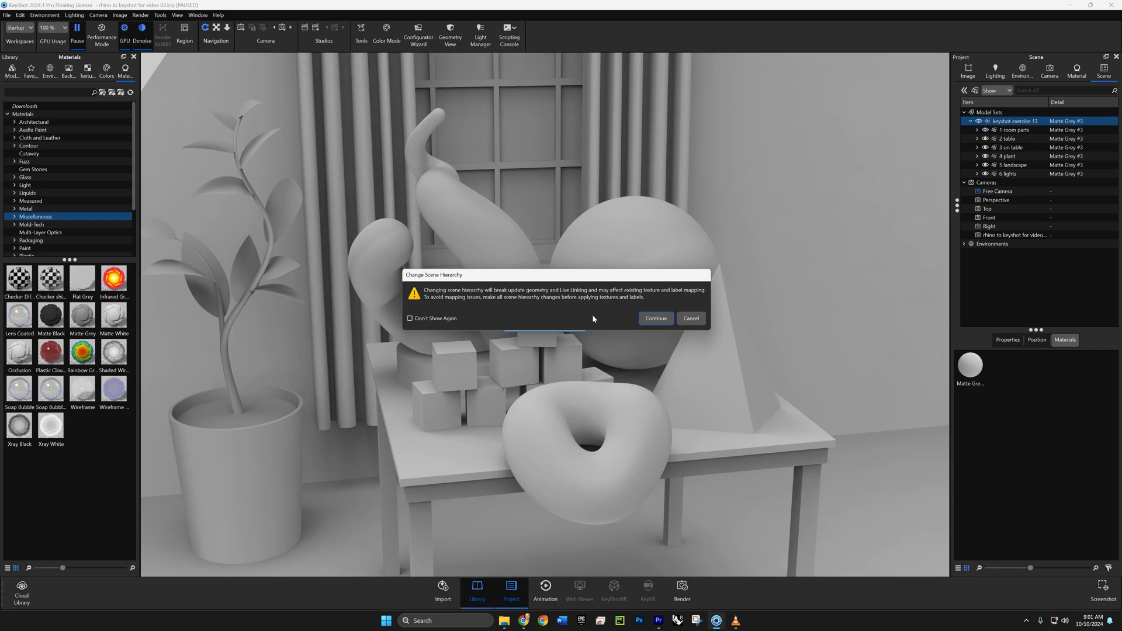
pyautogui.click(647, 320)
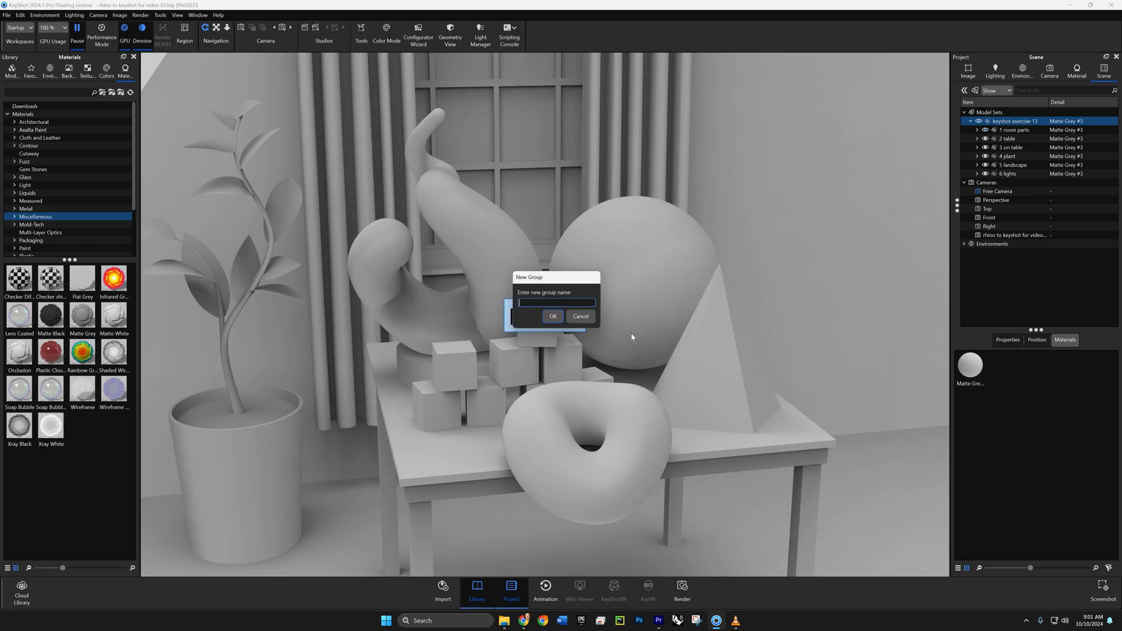
pyautogui.write('test')
pyautogui.click(553, 316)
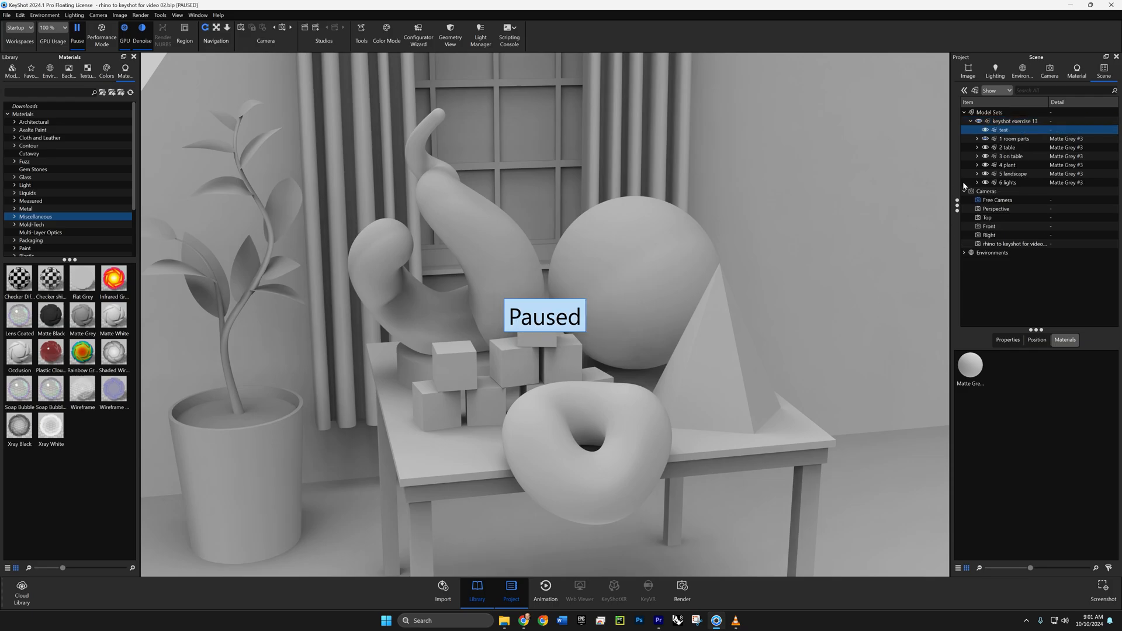
# - Select the curtain rod and curtains inside 1 room parts and try moving them within the scene tree
pyautogui.click(1011, 139)
pyautogui.click(977, 139)
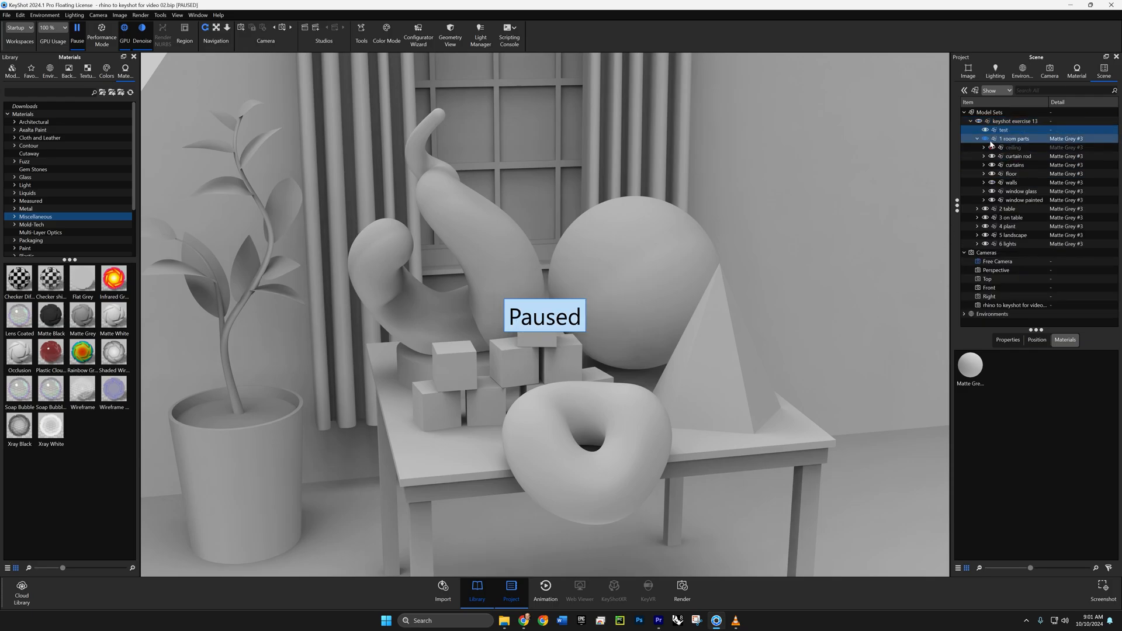
pyautogui.click(1015, 158)
pyautogui.click(1016, 159)
pyautogui.keyDown('ctrl'); pyautogui.click(1017, 166); pyautogui.keyUp('ctrl')
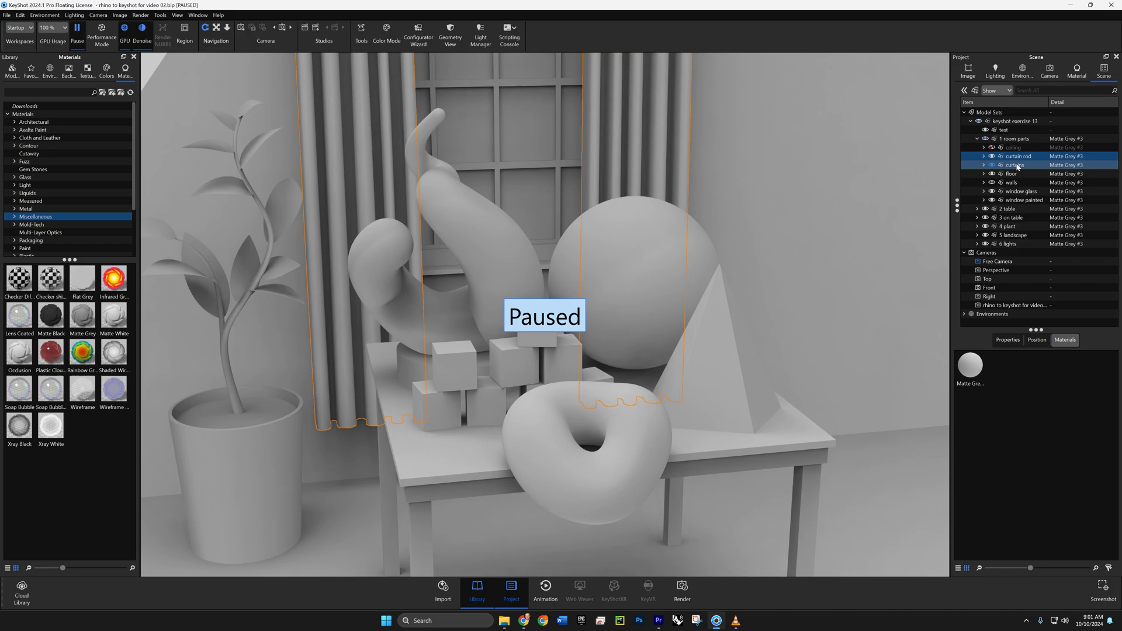
pyautogui.moveTo(1015, 158)
pyautogui.mouseDown()
pyautogui.moveTo(1007, 131)
pyautogui.moveTo(1011, 154)
pyautogui.mouseUp()
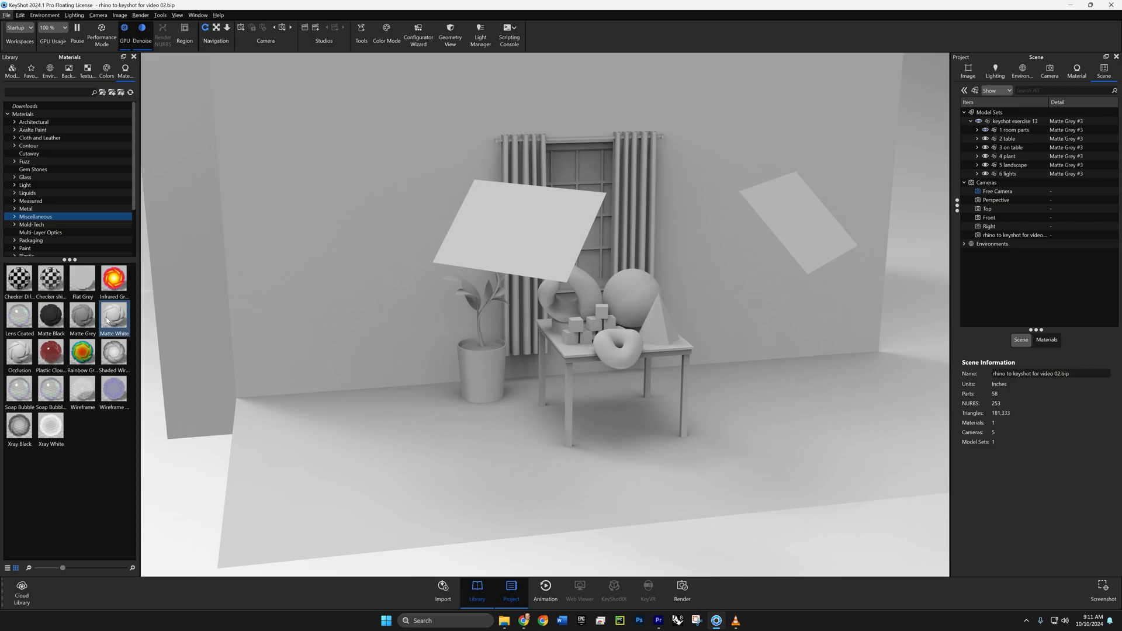
# - Look at the Matte Grey and Matte Black swatches among the Miscellaneous materials
pyautogui.moveTo(83, 315); pyautogui.dragTo(89, 444)
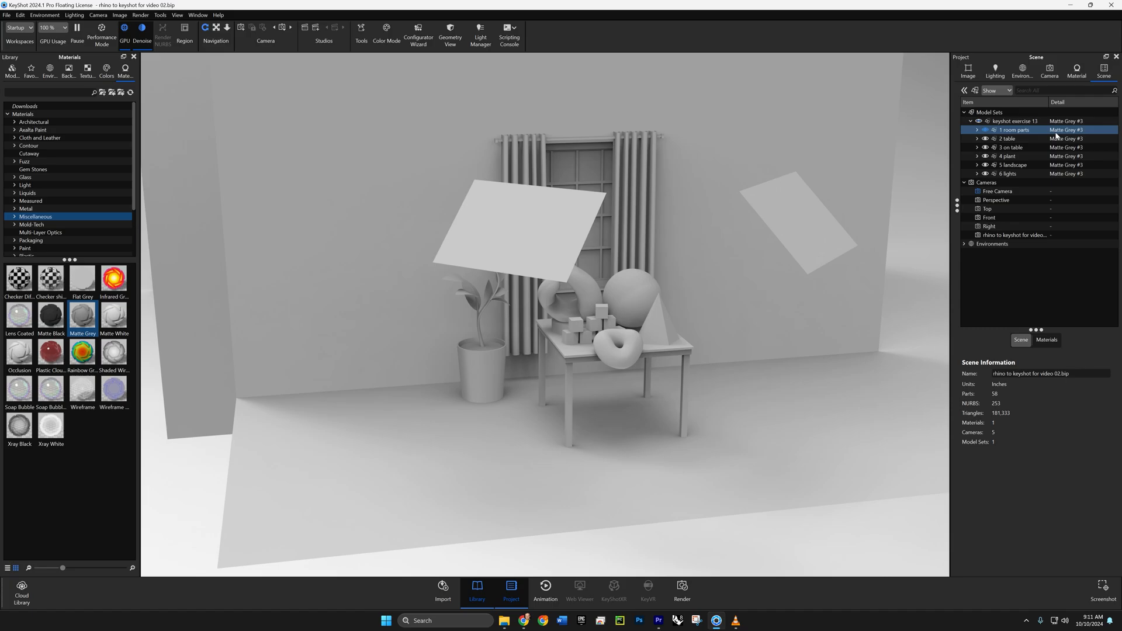
pyautogui.click(50, 316)
pyautogui.moveTo(97, 354); pyautogui.dragTo(51, 319)
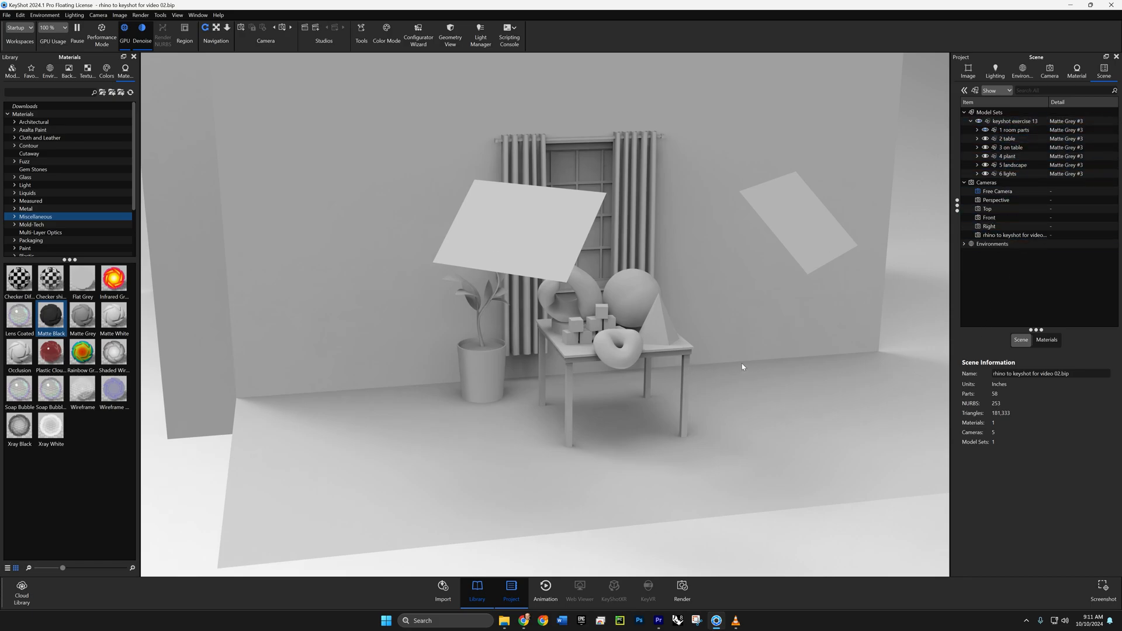
# - Unlink the shared material across keyshot exercise 13 and all six of its layer groups
pyautogui.click(1012, 122)
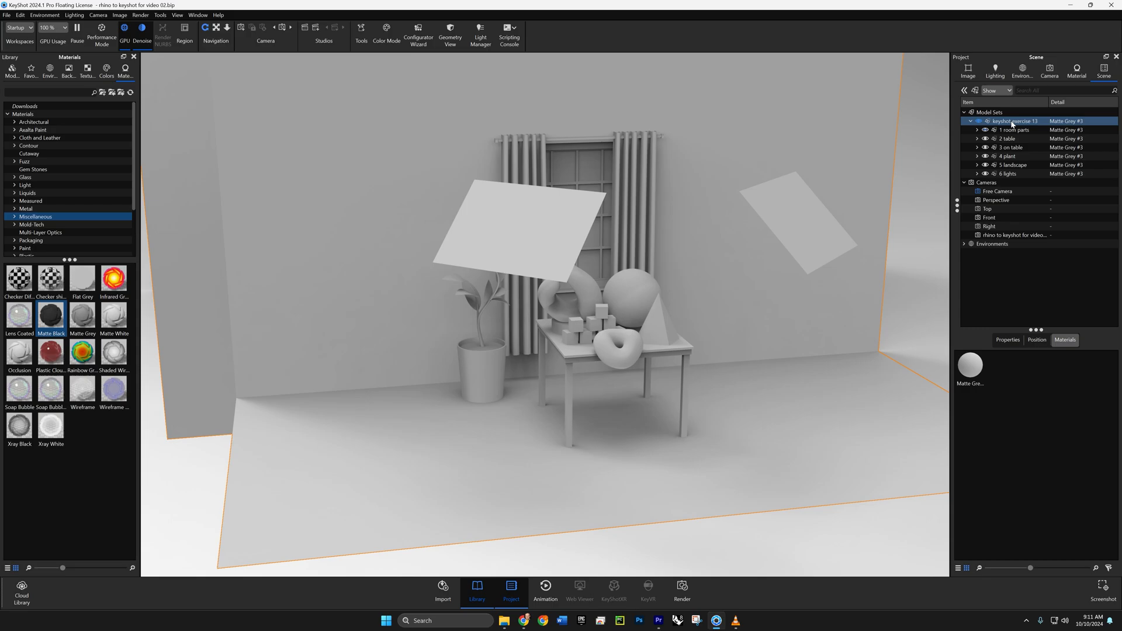
pyautogui.keyDown('shift'); pyautogui.click(1009, 175); pyautogui.keyUp('shift')
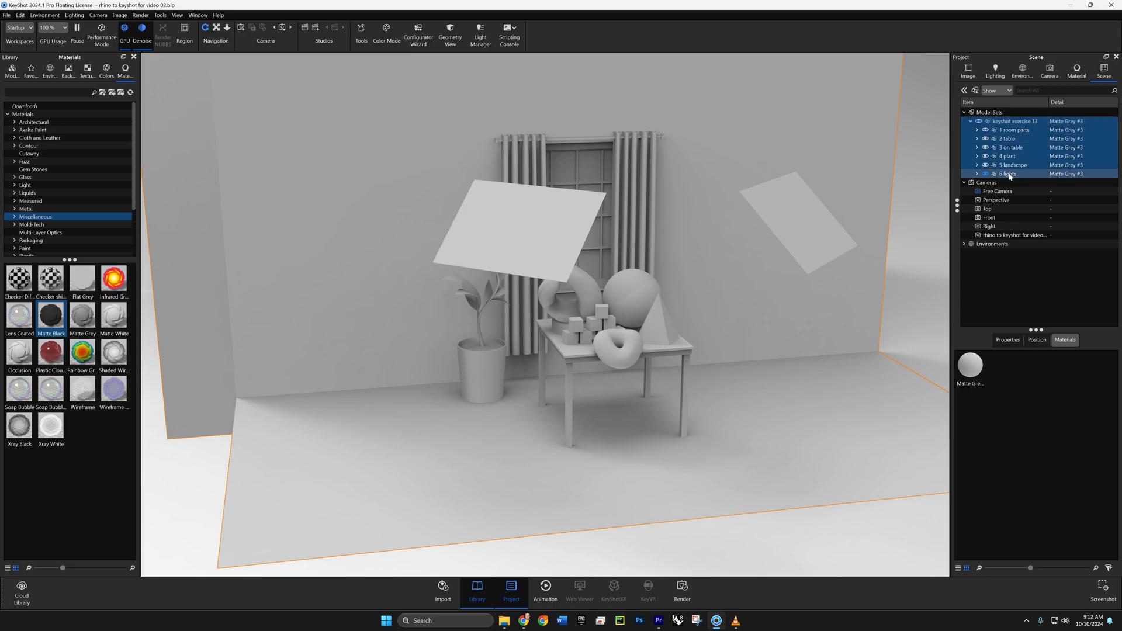
pyautogui.rightClick(1013, 178)
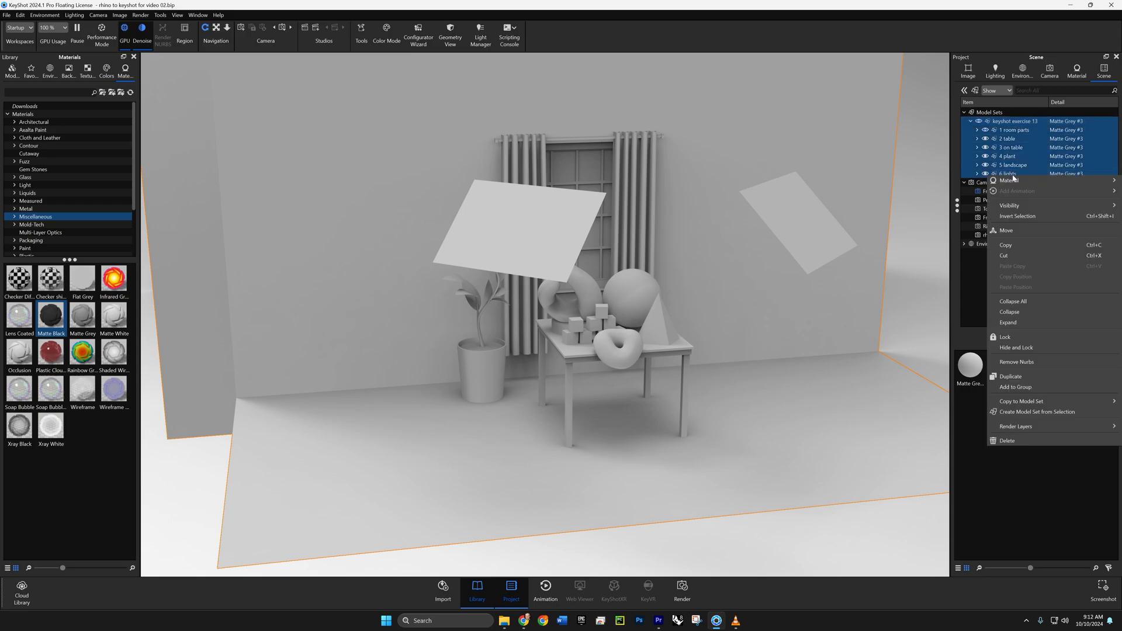
pyautogui.moveTo(1014, 186)
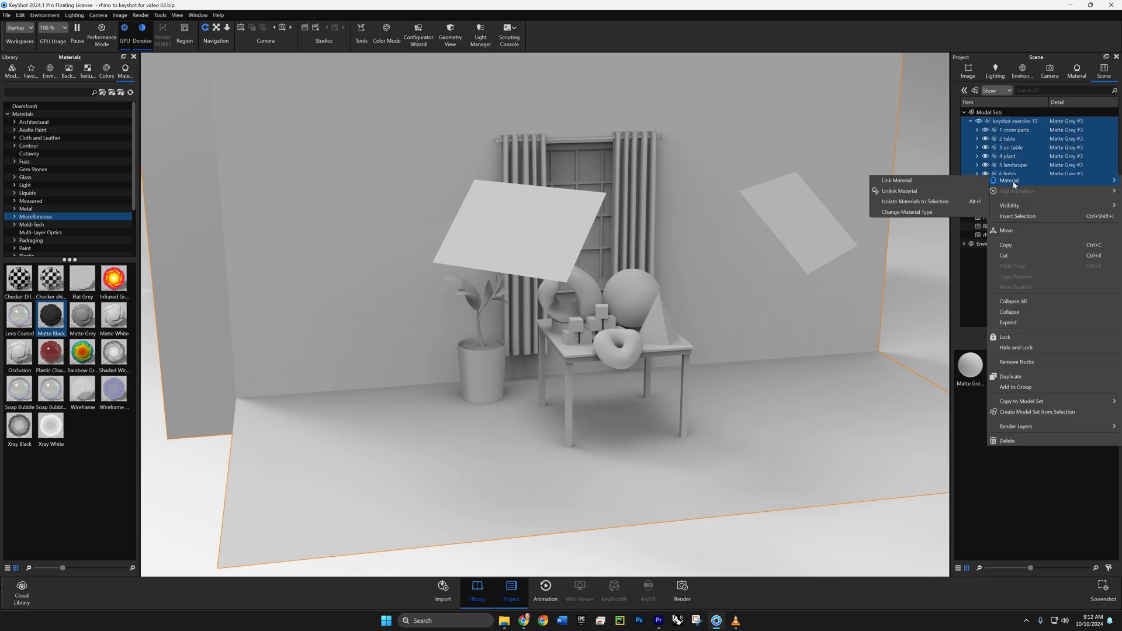
pyautogui.click(916, 191)
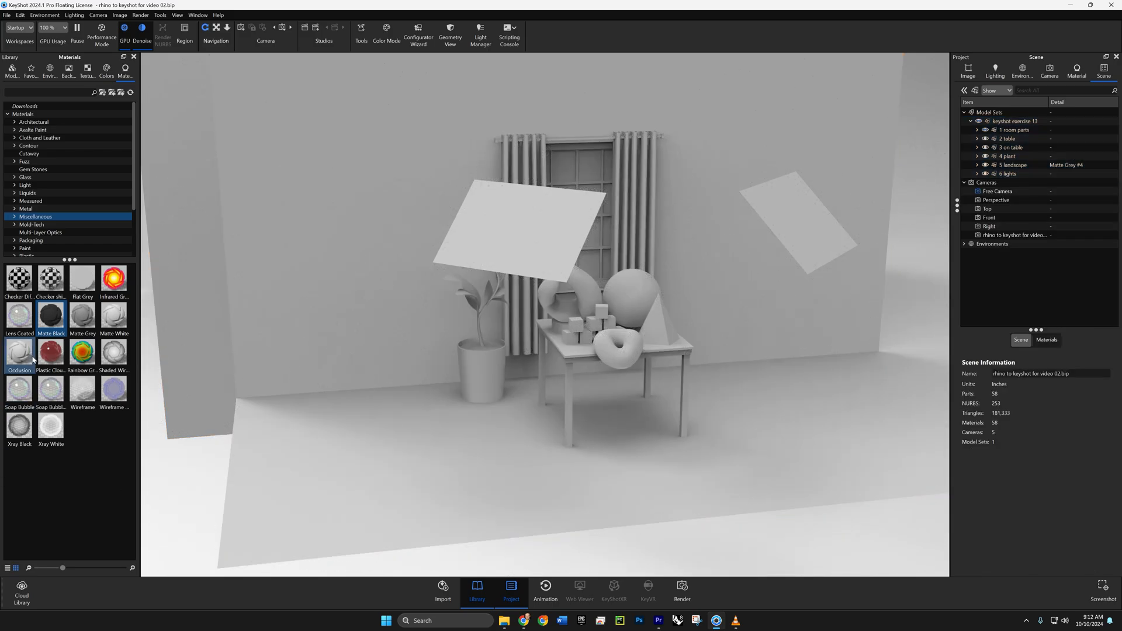
pyautogui.moveTo(47, 327); pyautogui.dragTo(462, 292)
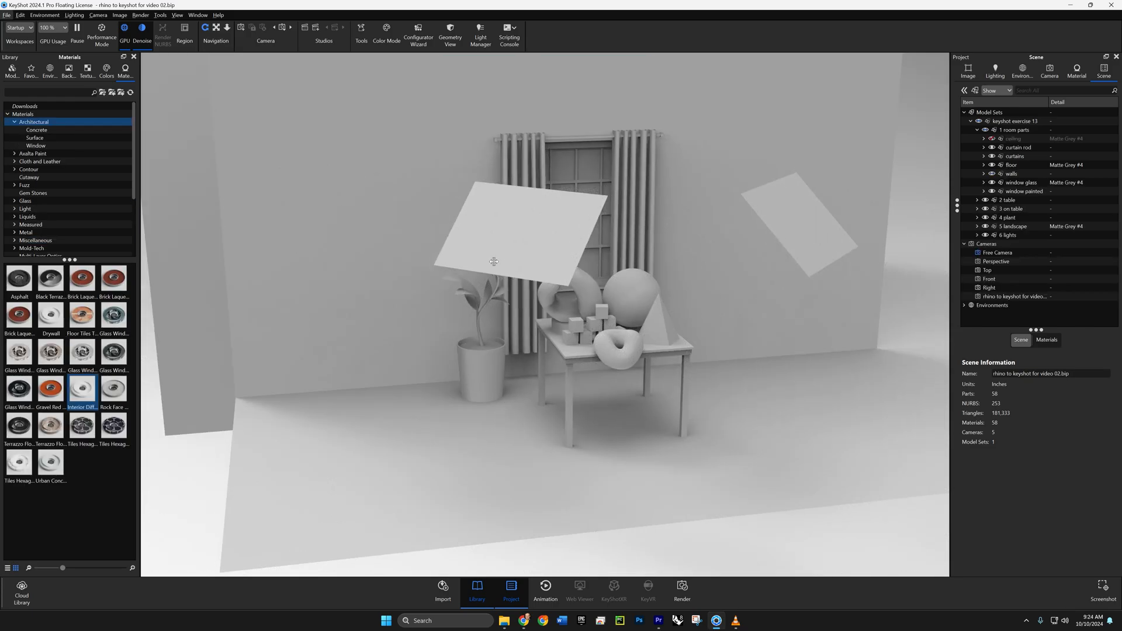
# - Show all hidden parts of the room scene, including the ceiling
pyautogui.rightClick(500, 228)
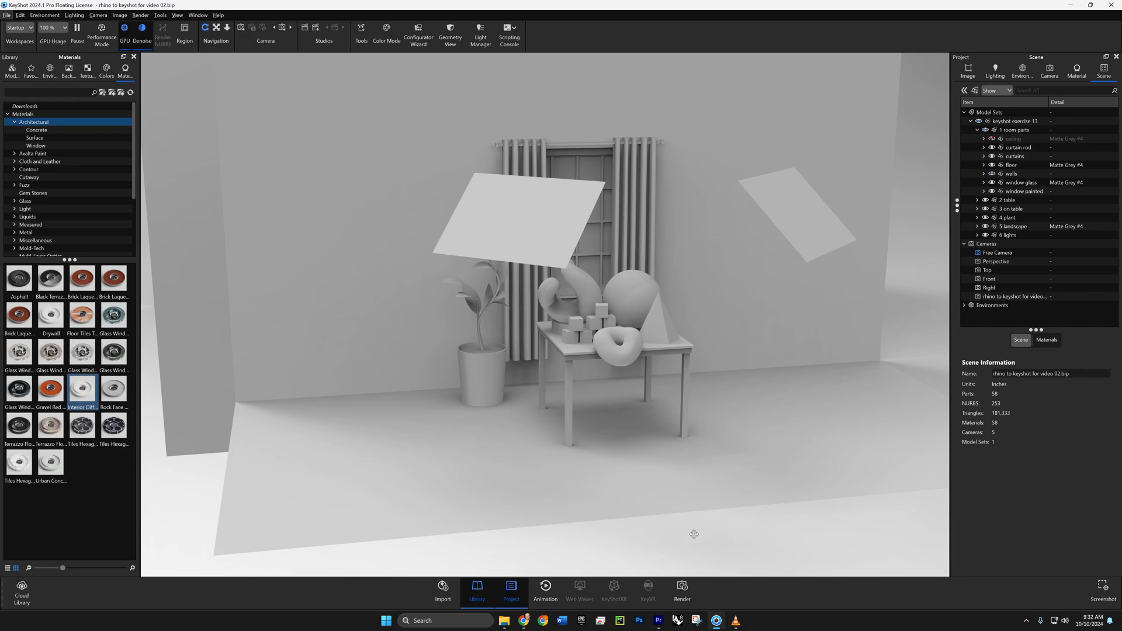
pyautogui.rightClick(694, 537)
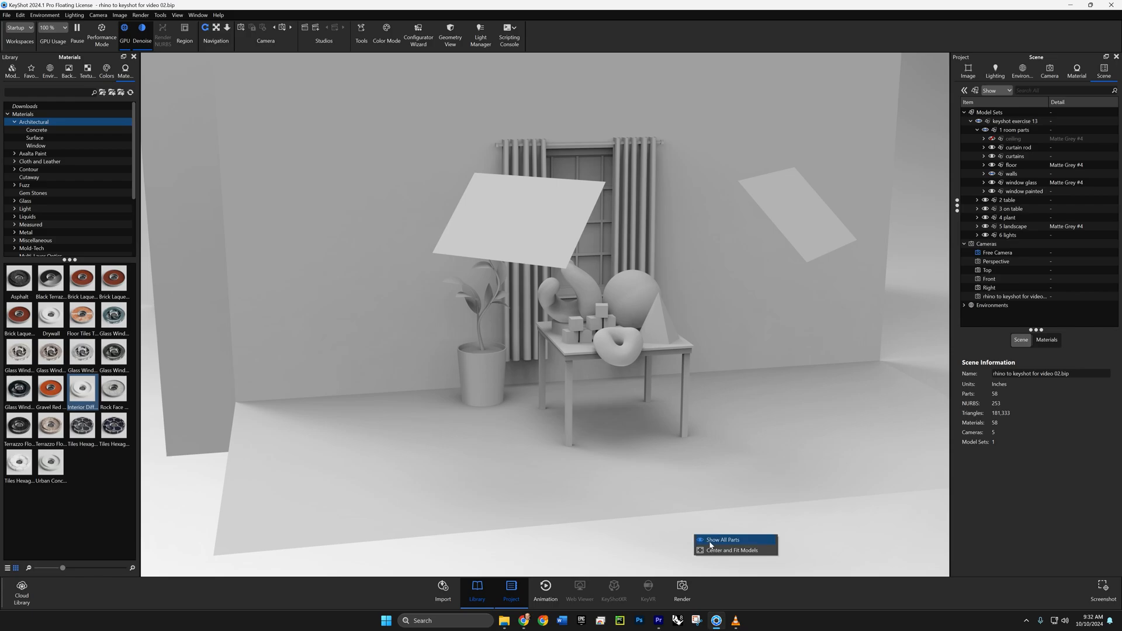
pyautogui.click(711, 543)
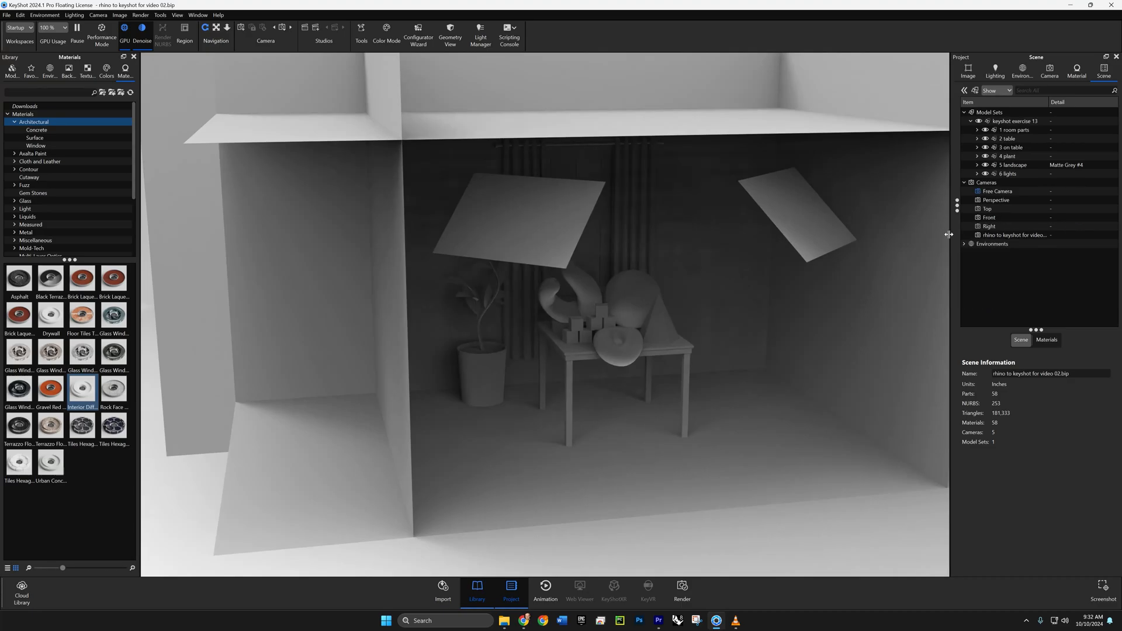
# - Apply the Interior Diffuse White architectural material to the walls in 1 room parts
pyautogui.click(977, 130)
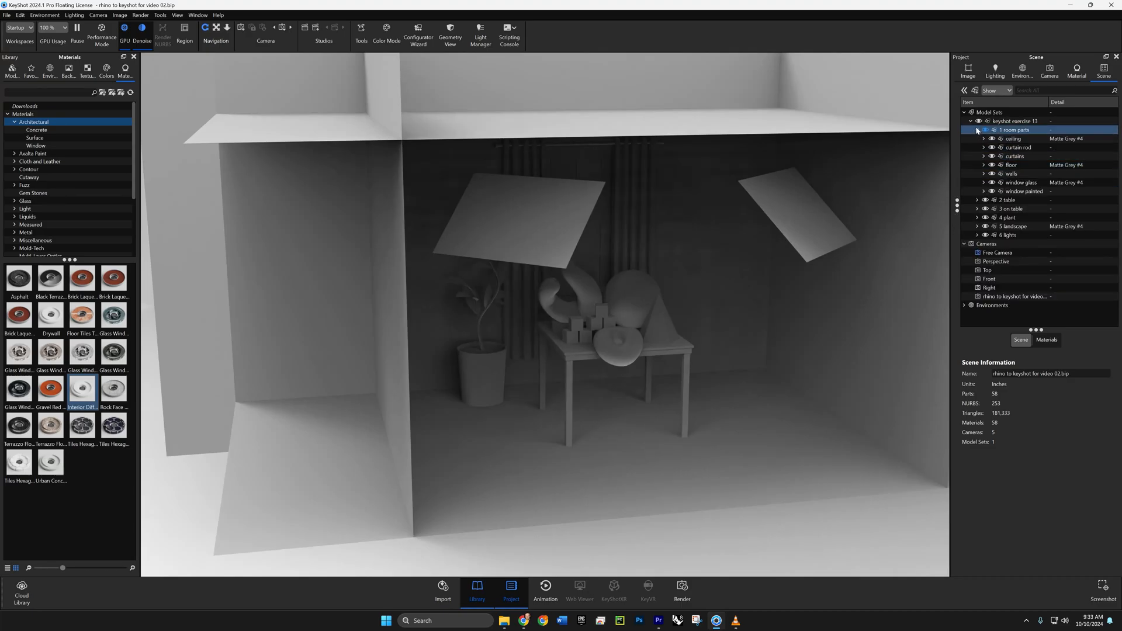
pyautogui.click(1011, 174)
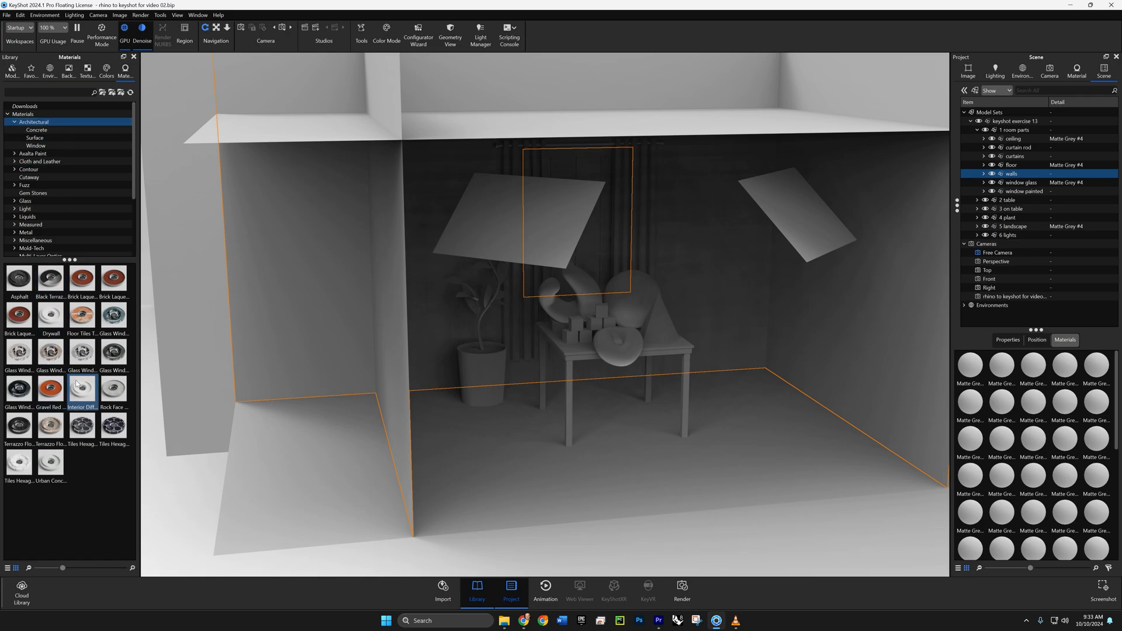
pyautogui.moveTo(82, 393)
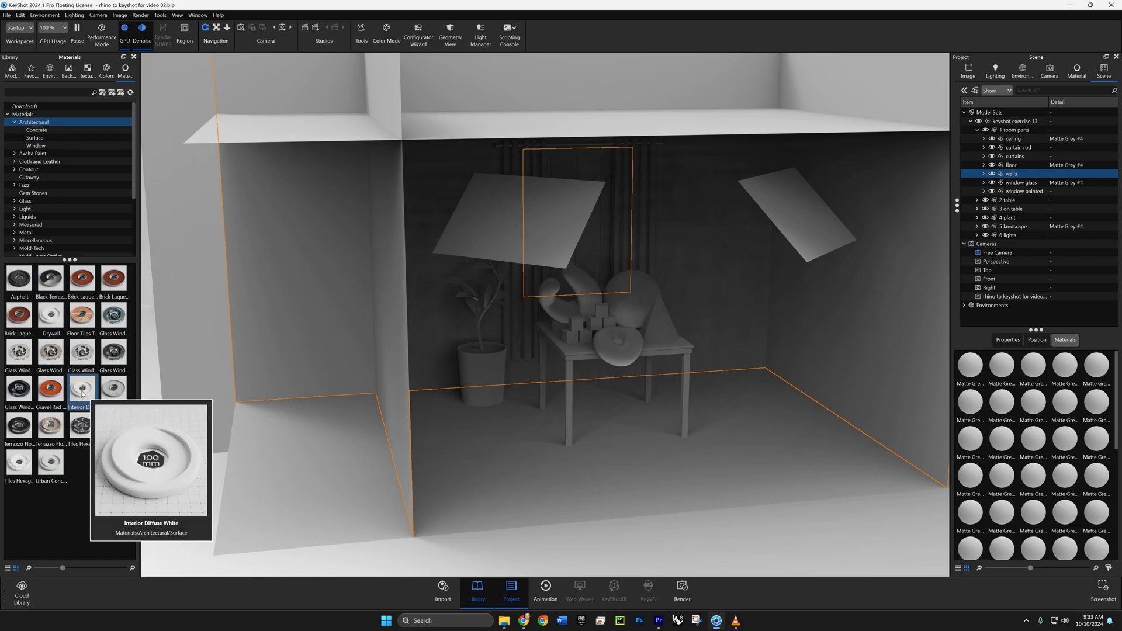
pyautogui.moveTo(82, 393); pyautogui.dragTo(1011, 174)
pyautogui.moveTo(99, 389); pyautogui.dragTo(1012, 174)
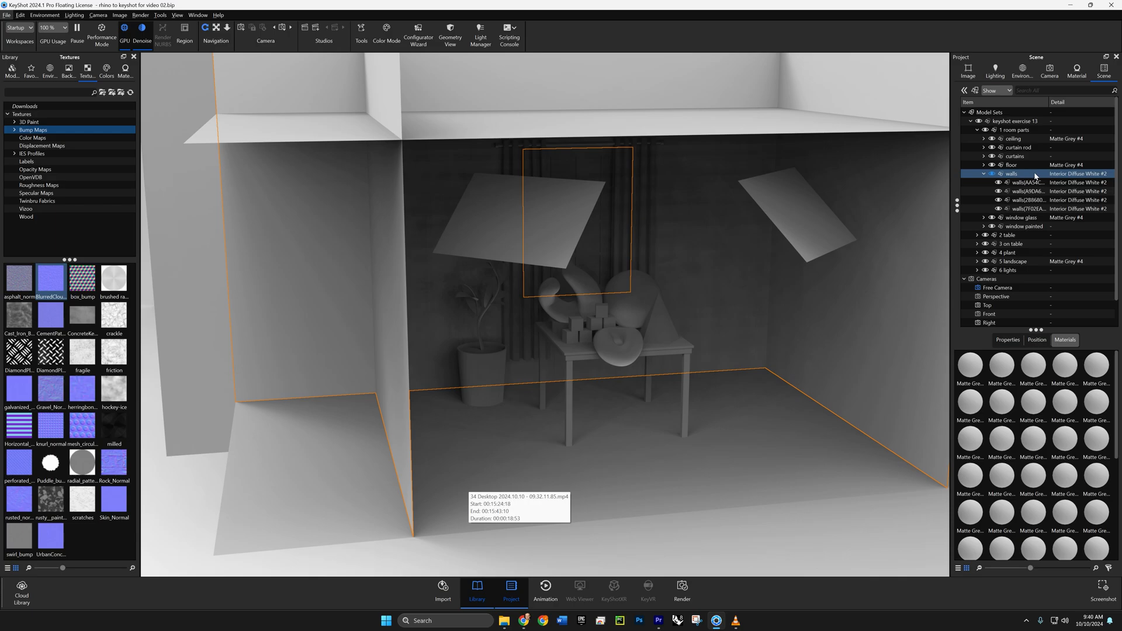
# - Open the walls' Interior Diffuse White material for editing and check its texture settings
pyautogui.click(1014, 210)
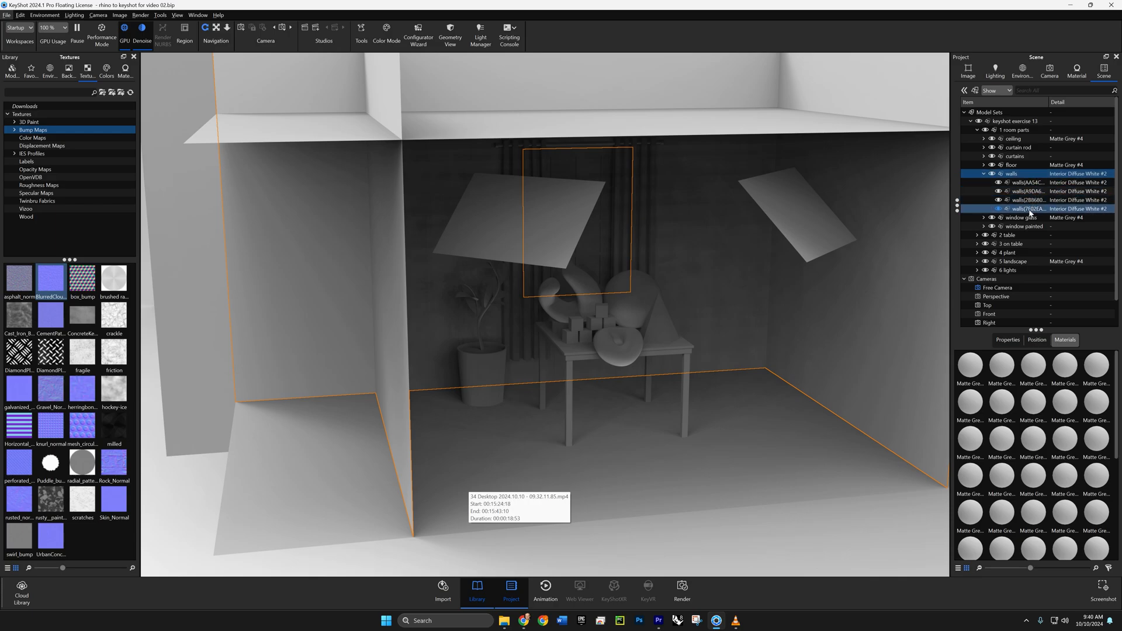
pyautogui.moveTo(1027, 212)
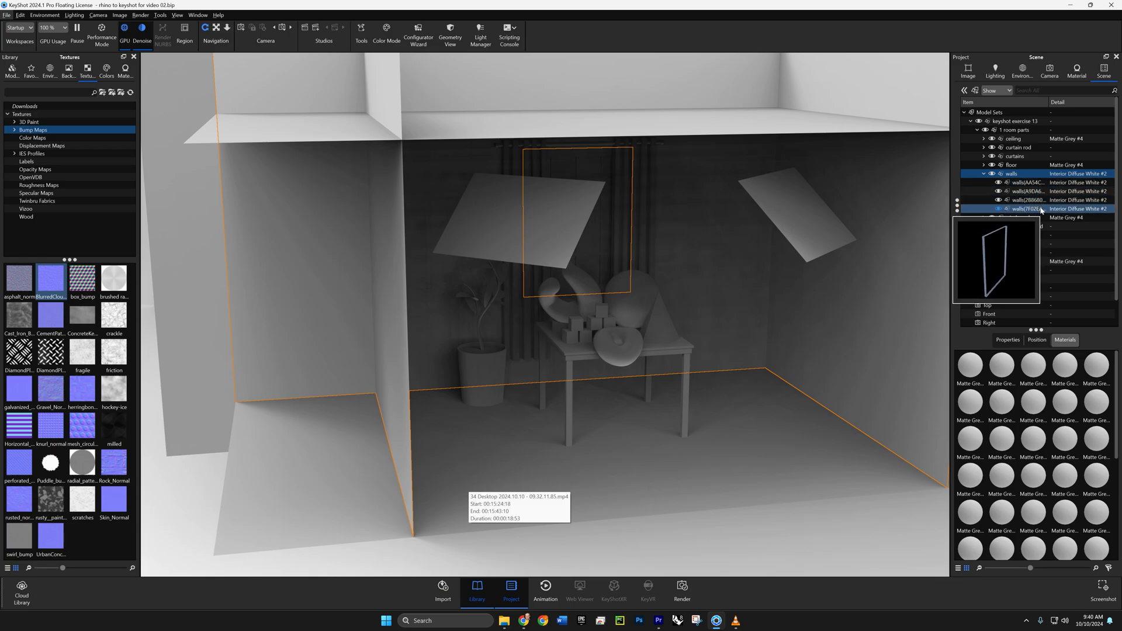
pyautogui.doubleClick(1042, 211)
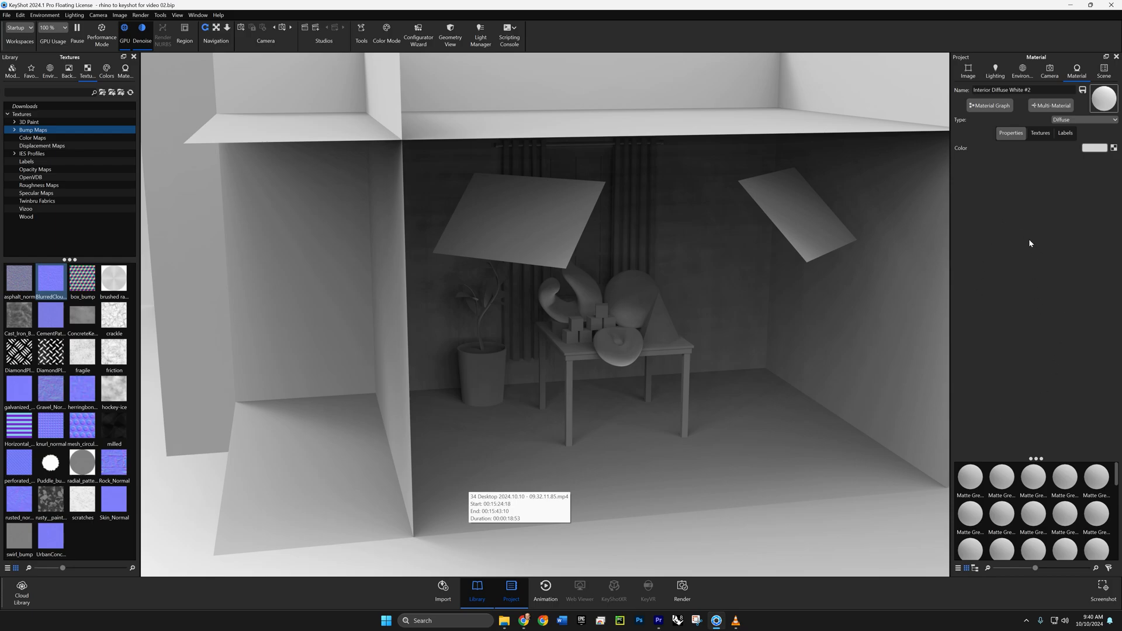
pyautogui.click(1040, 134)
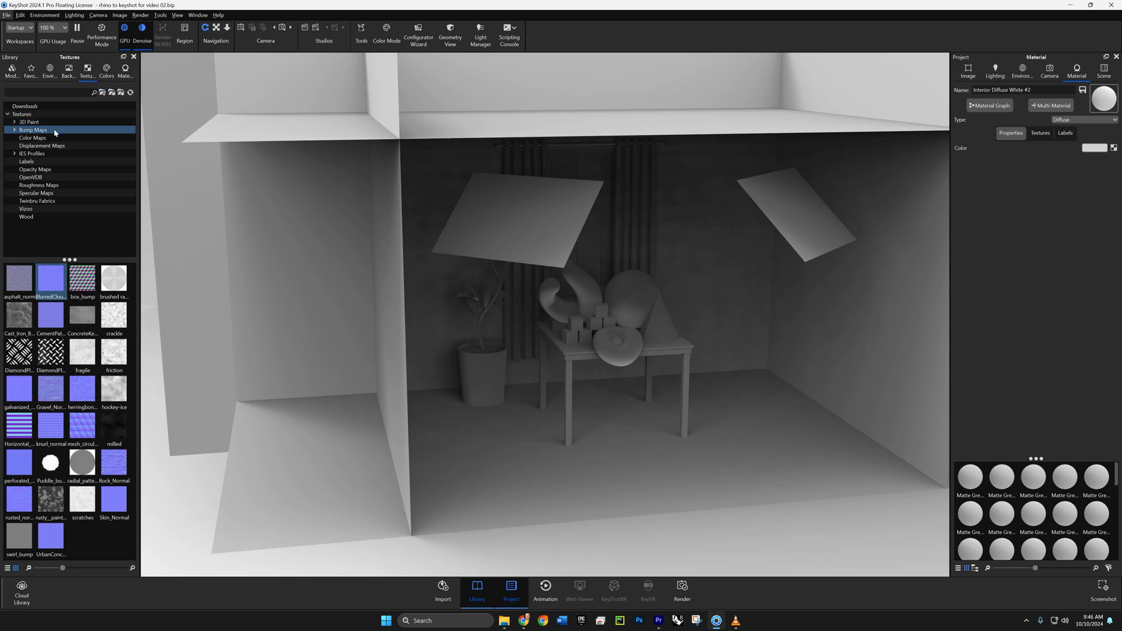
# - Apply the BlurredCloudsNormal texture from the bump maps to the walls as a Bump map
pyautogui.moveTo(49, 289)
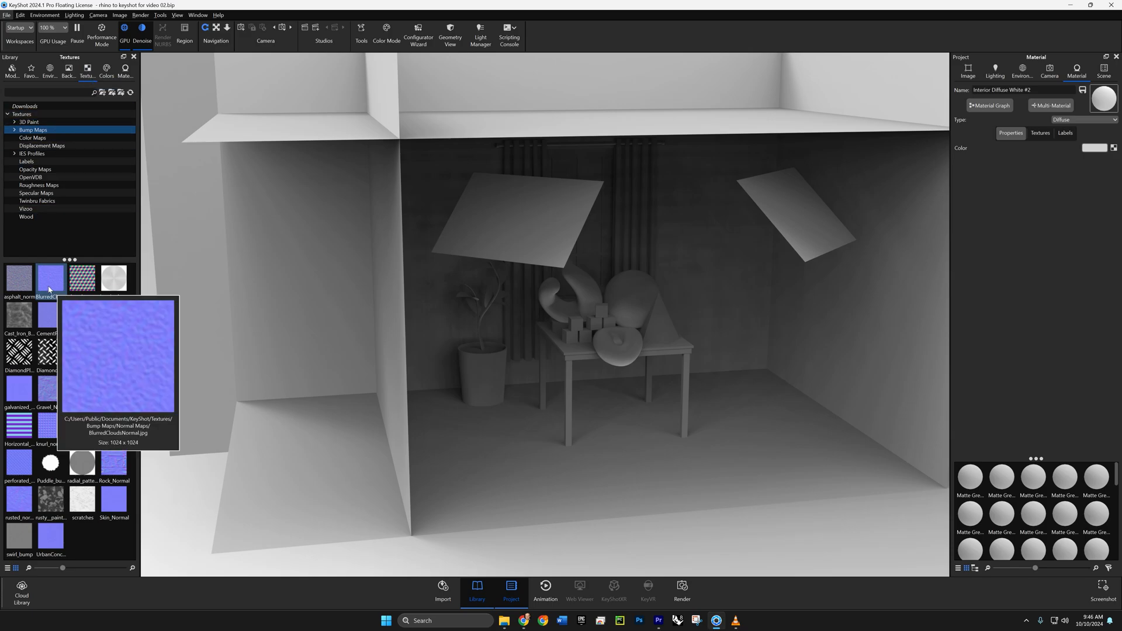
pyautogui.moveTo(49, 289); pyautogui.dragTo(294, 297)
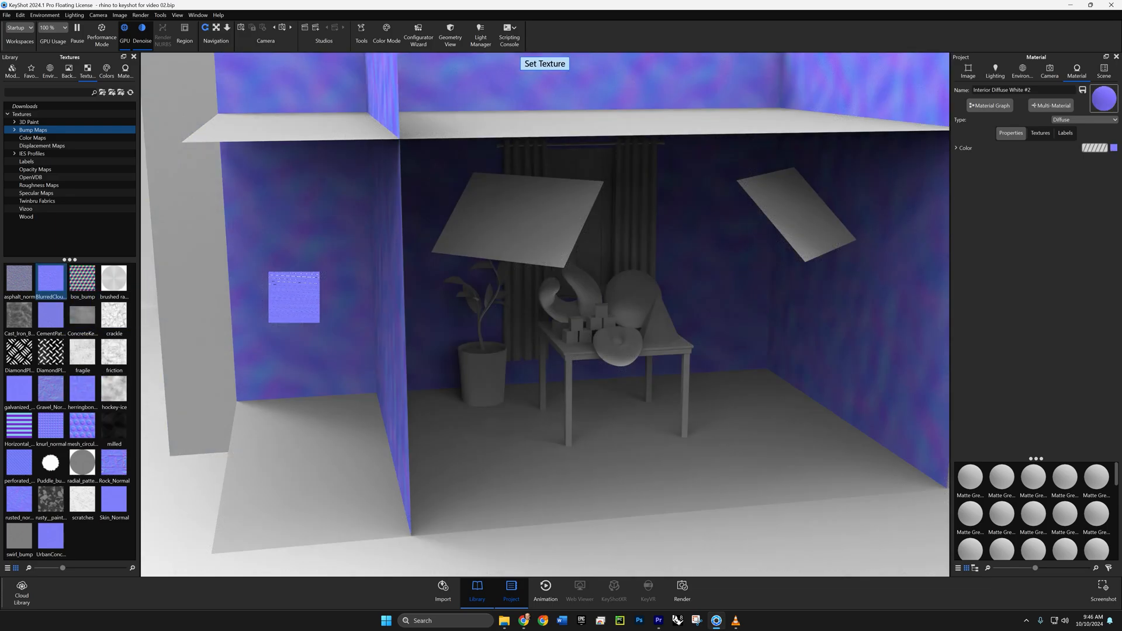
pyautogui.moveTo(270, 273); pyautogui.dragTo(269, 275)
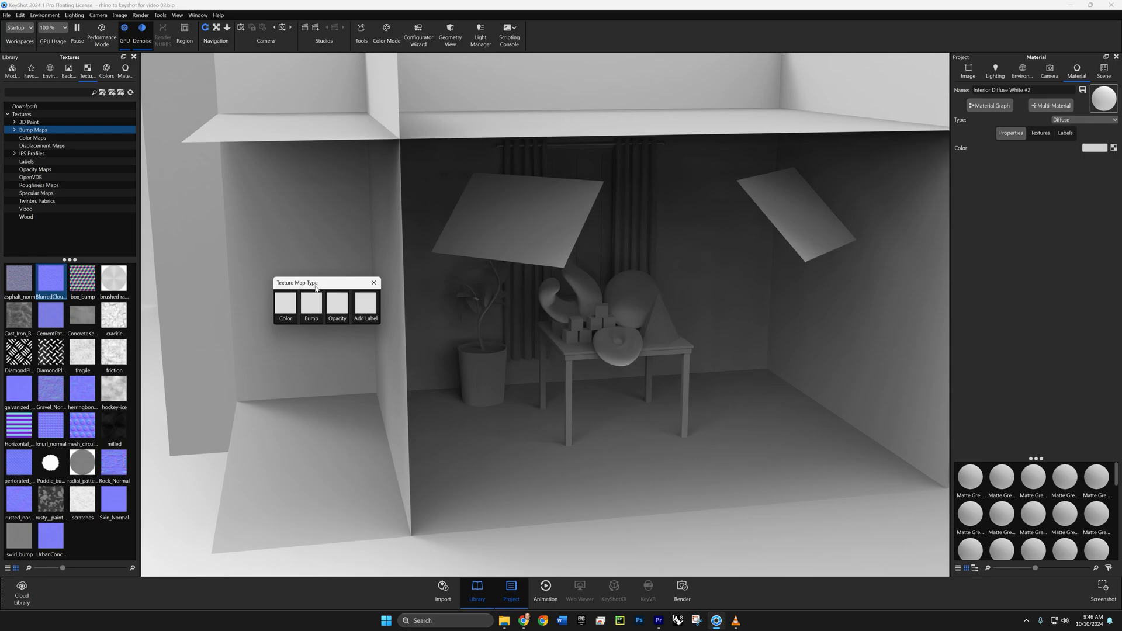
pyautogui.click(311, 316)
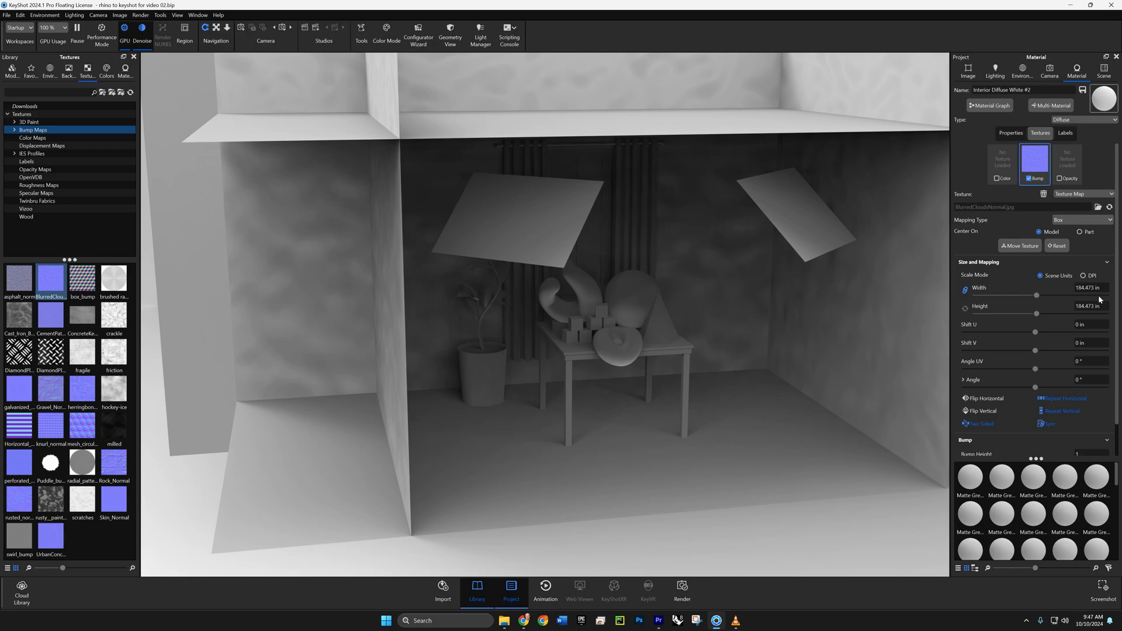
# - Set the width and height of the walls' bump texture to 3 in
pyautogui.click(1036, 294)
pyautogui.write('3')
pyautogui.press('Return')
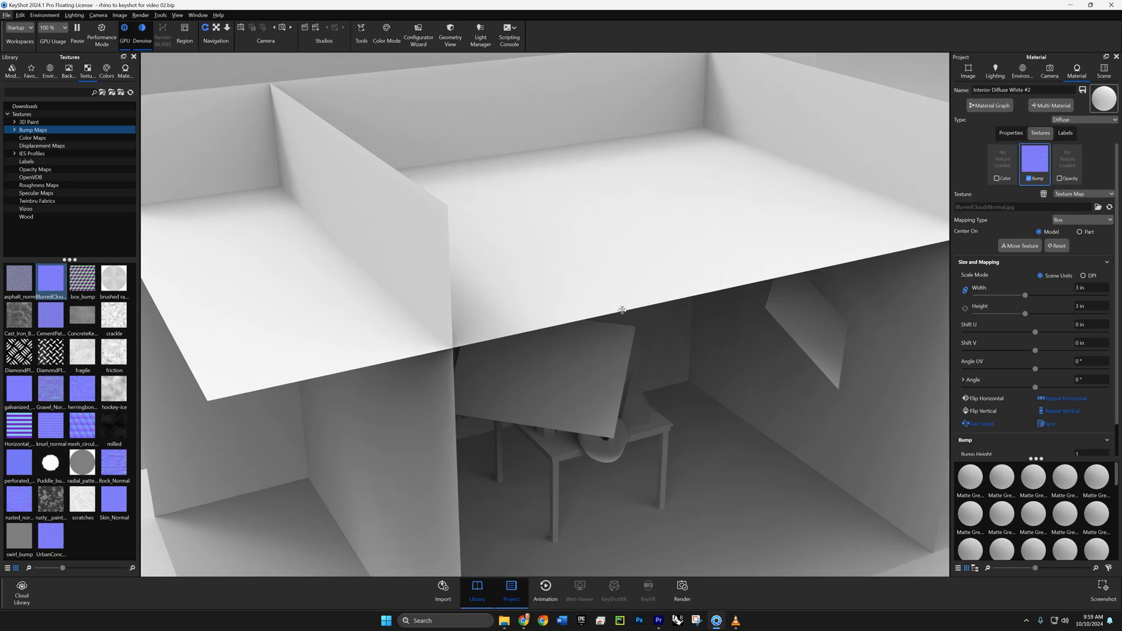
# - Hide the ceiling, the dividing wall and the outer side wall to open up the view into the room
pyautogui.rightClick(561, 282)
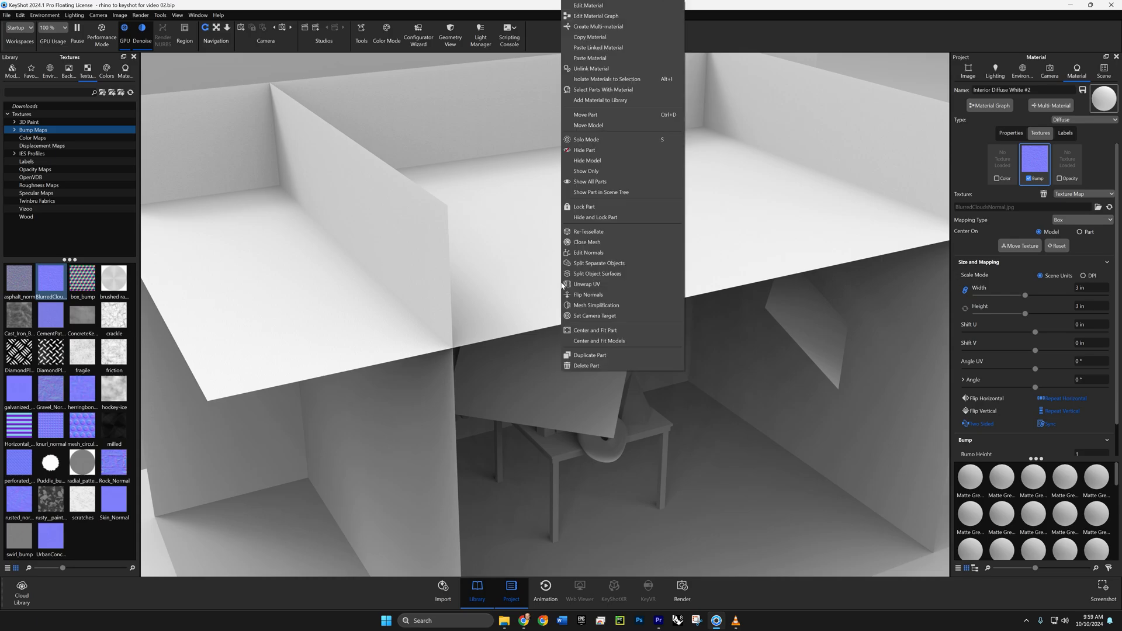
pyautogui.click(592, 152)
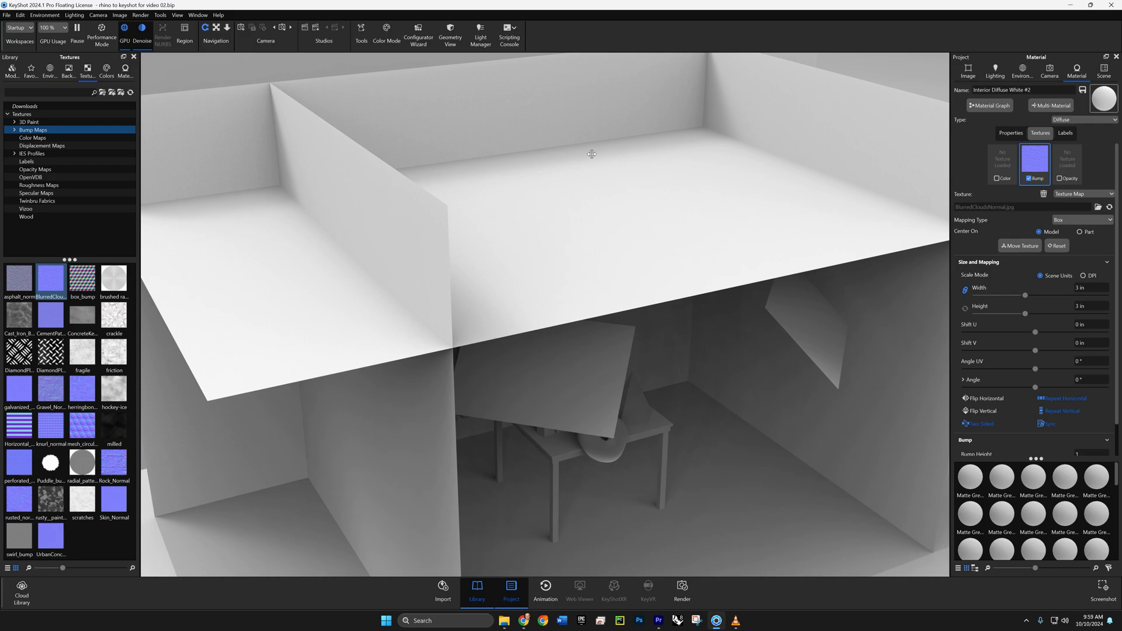
pyautogui.rightClick(419, 264)
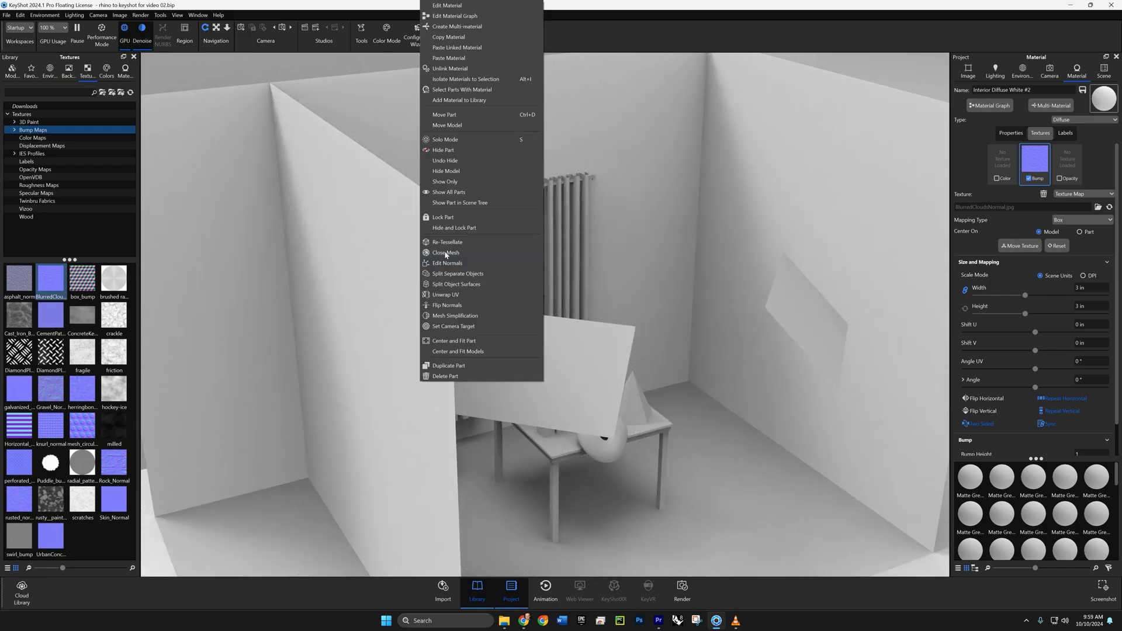
pyautogui.click(451, 150)
pyautogui.rightClick(803, 180)
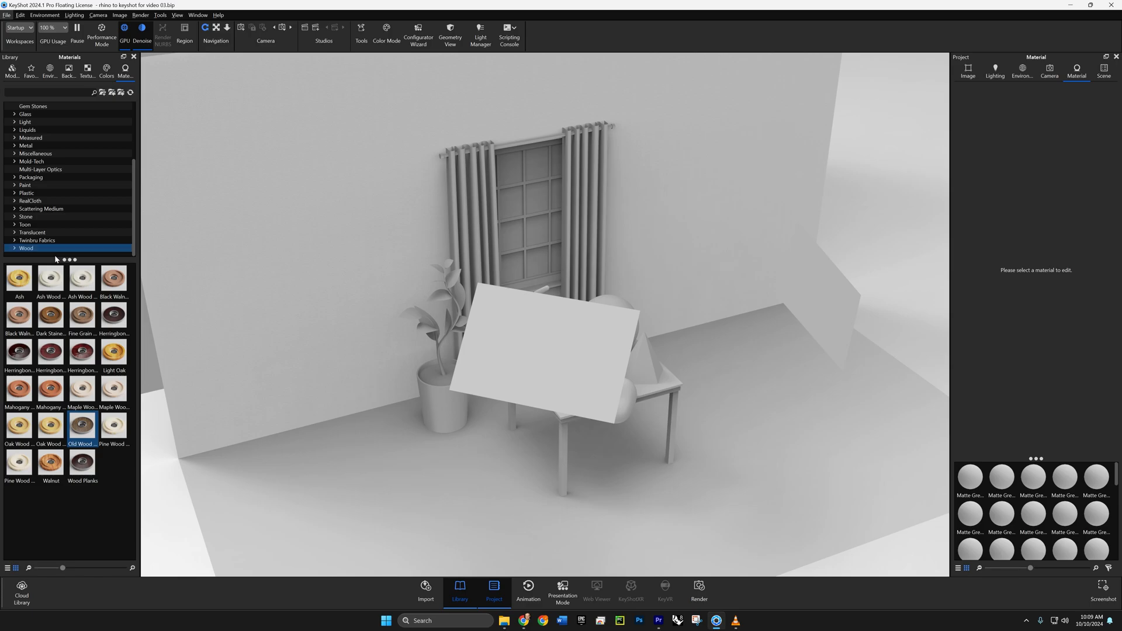
# - Apply the Old Wood Planks material to the floor and open it for editing
pyautogui.moveTo(79, 439)
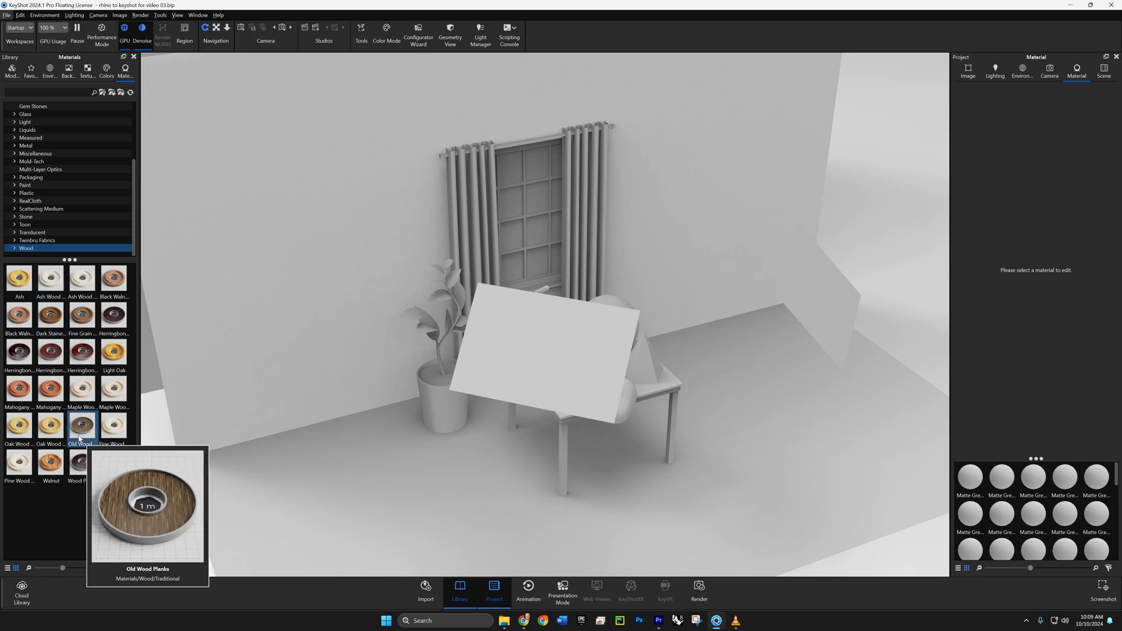
pyautogui.moveTo(78, 439); pyautogui.dragTo(415, 495)
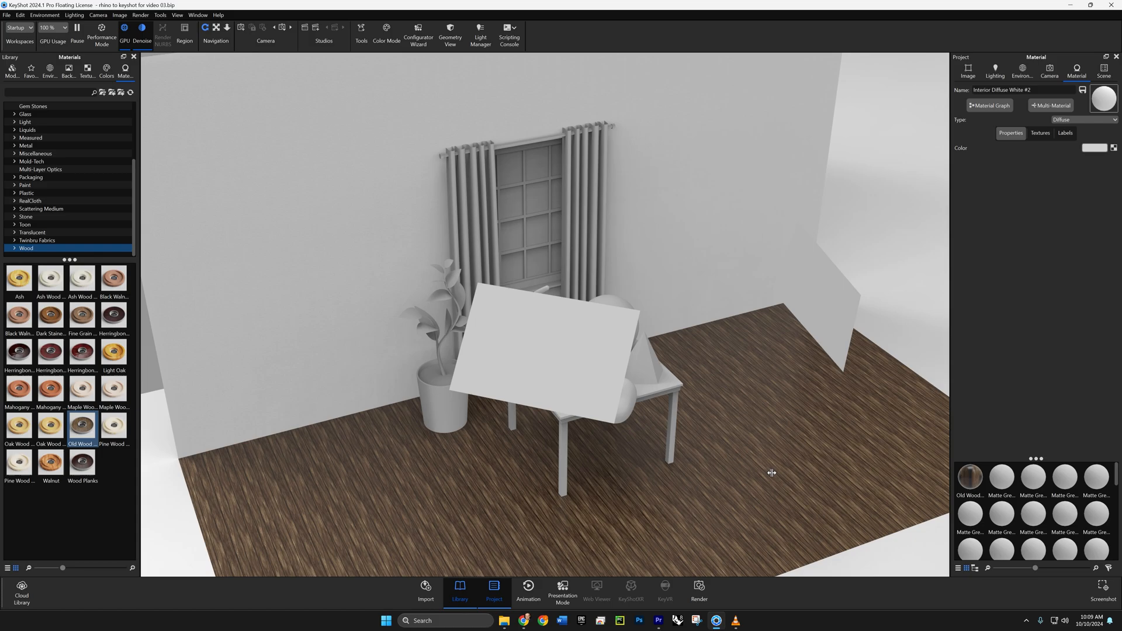
pyautogui.doubleClick(772, 472)
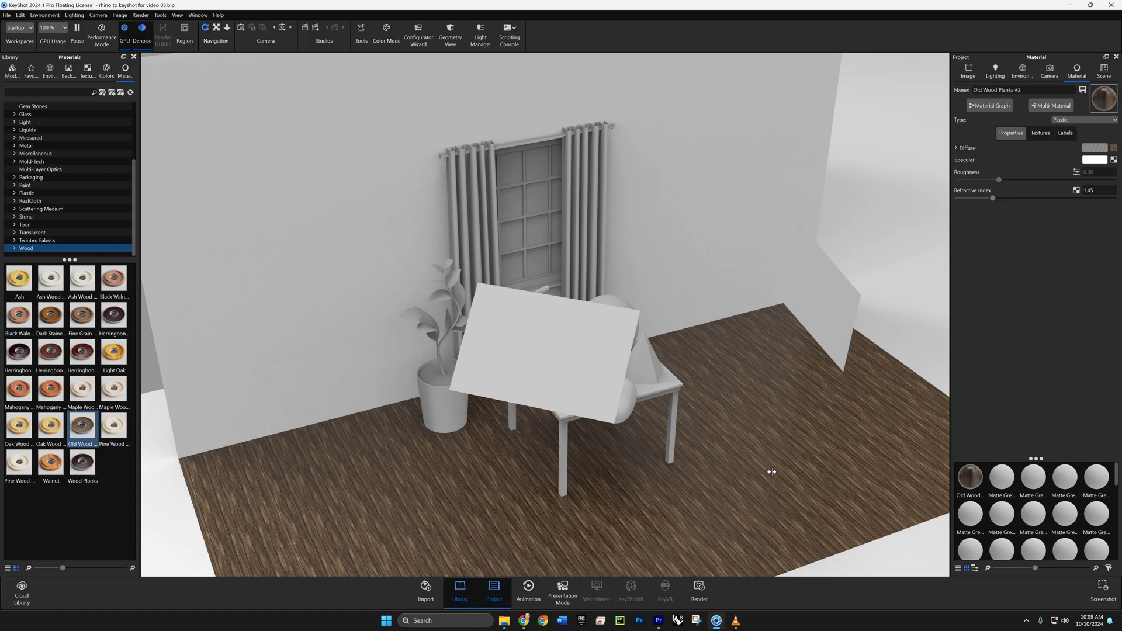
# - Center the floor material's Diffuse texture on the part and rotate it 90° in the floor plane
pyautogui.click(1040, 135)
pyautogui.click(1017, 248)
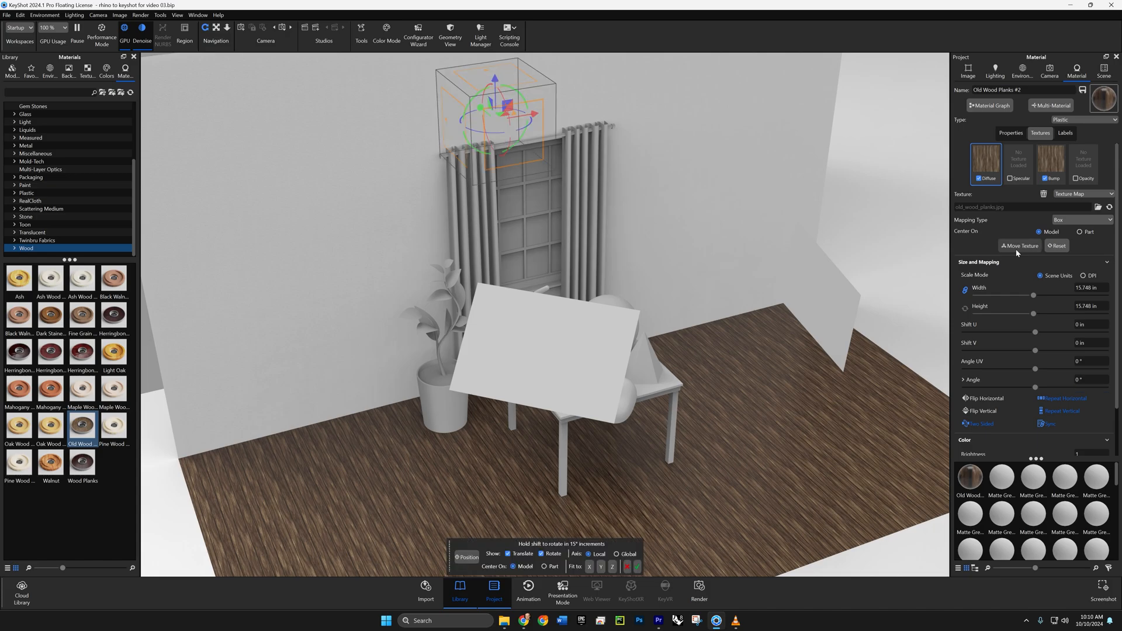
pyautogui.click(545, 568)
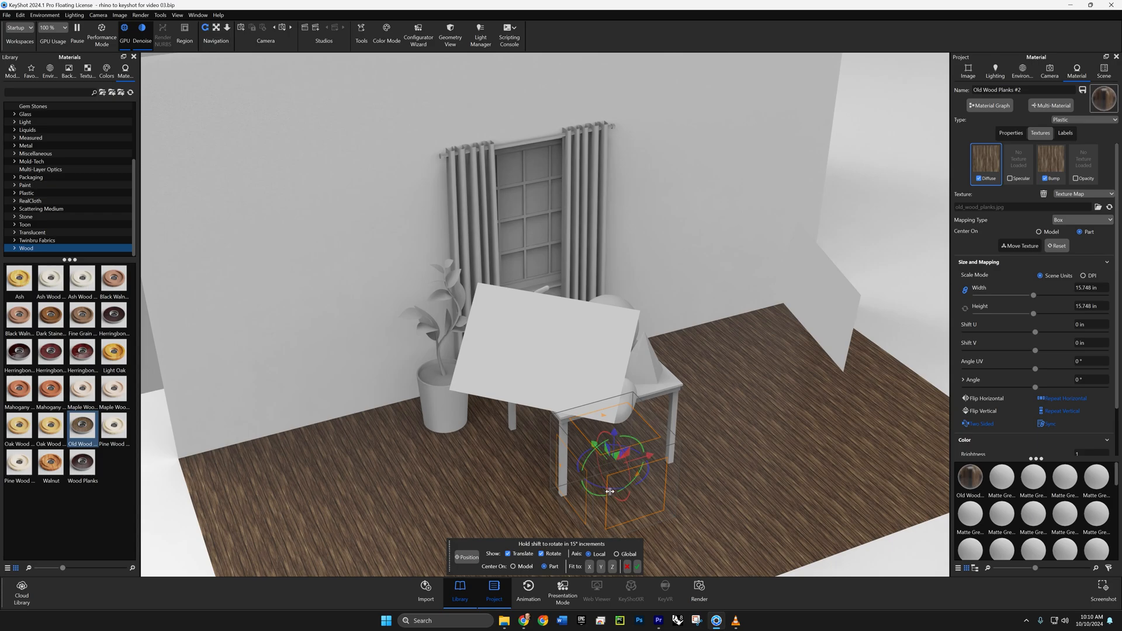
pyautogui.moveTo(598, 487); pyautogui.dragTo(640, 490)
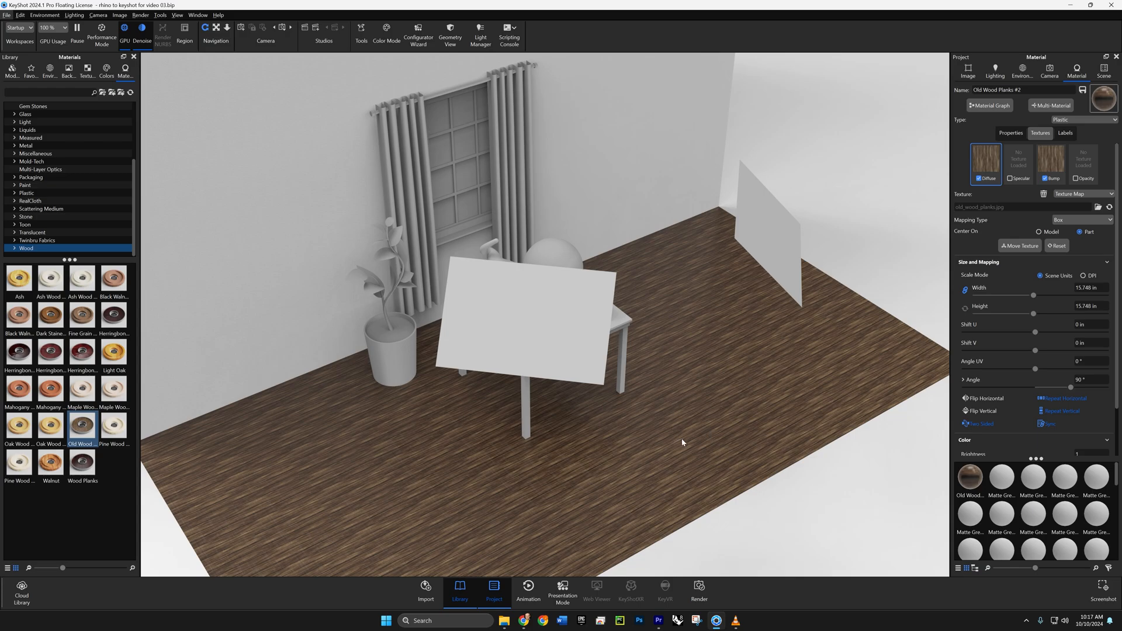
# - Select the Bump texture of the floor's Old Wood Planks material for editing
pyautogui.scroll(5, 693, 413)
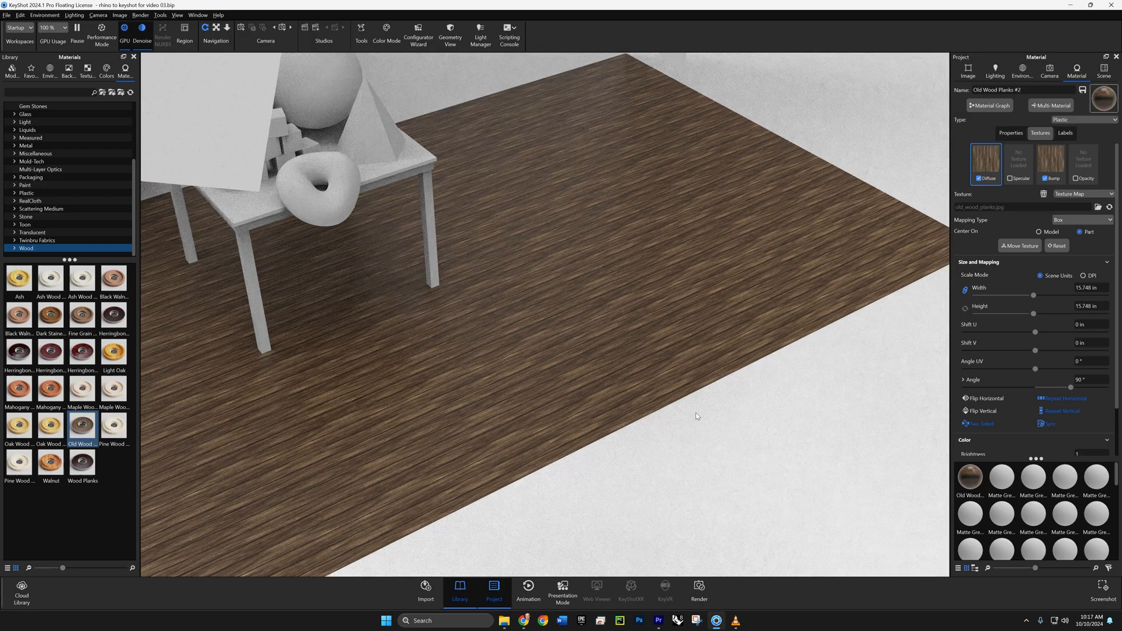
pyautogui.moveTo(726, 401); pyautogui.dragTo(268, 337)
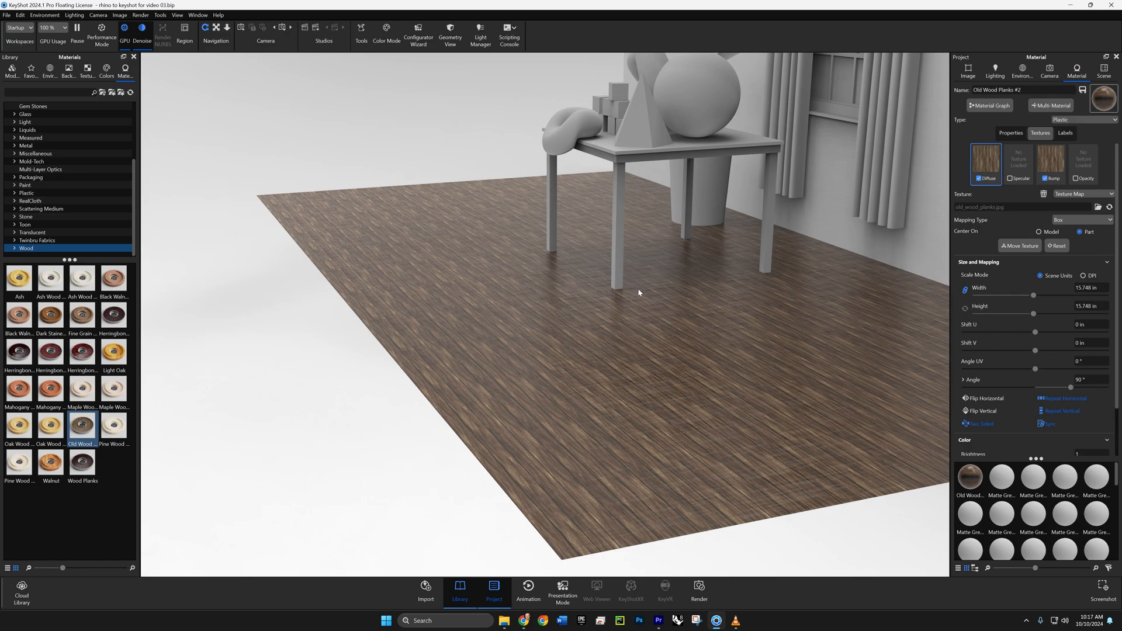
pyautogui.click(1051, 161)
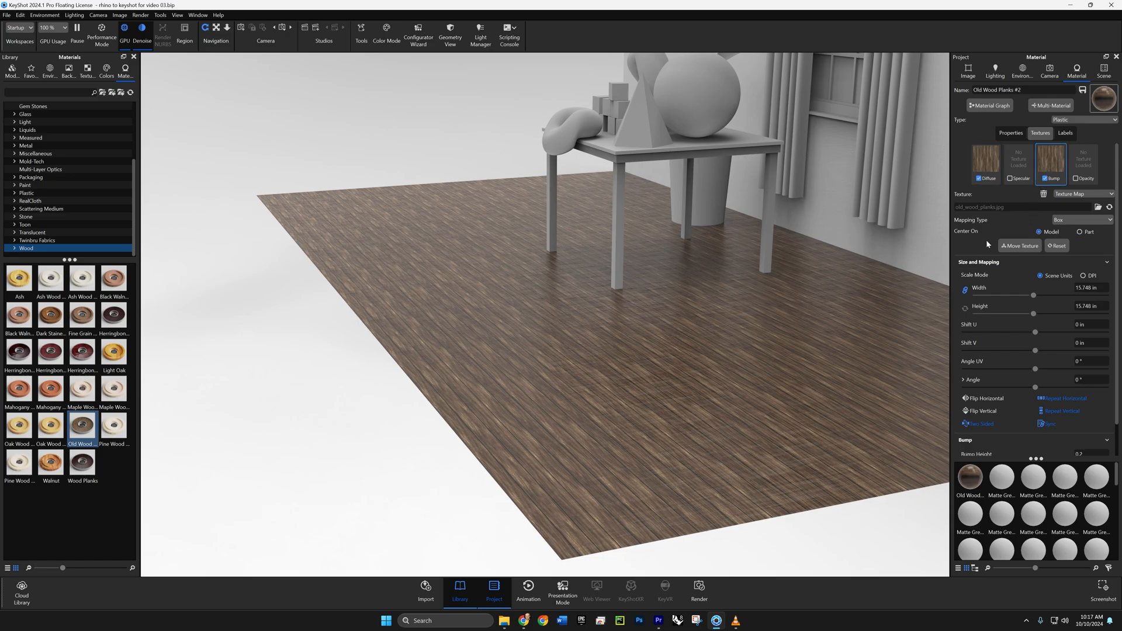
pyautogui.click(1091, 380)
pyautogui.write('90')
pyautogui.press('Return')
pyautogui.write('0')
# - Center the floor's Bump texture on the part, rotate it 90° to match the Diffuse texture, and accept the move
pyautogui.click(1019, 245)
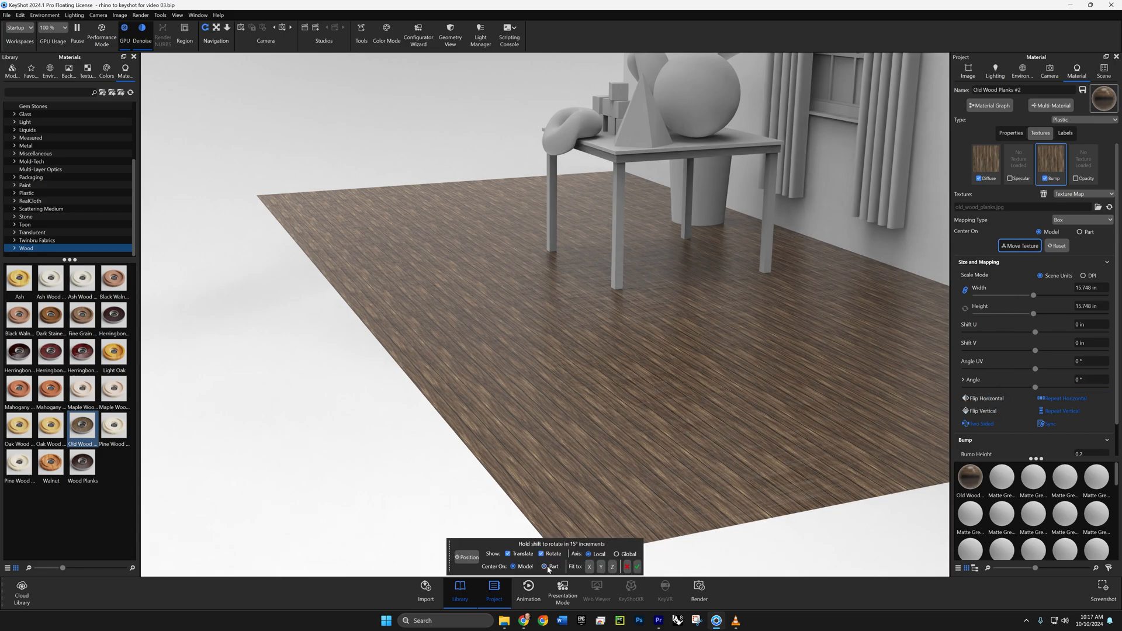
pyautogui.click(547, 567)
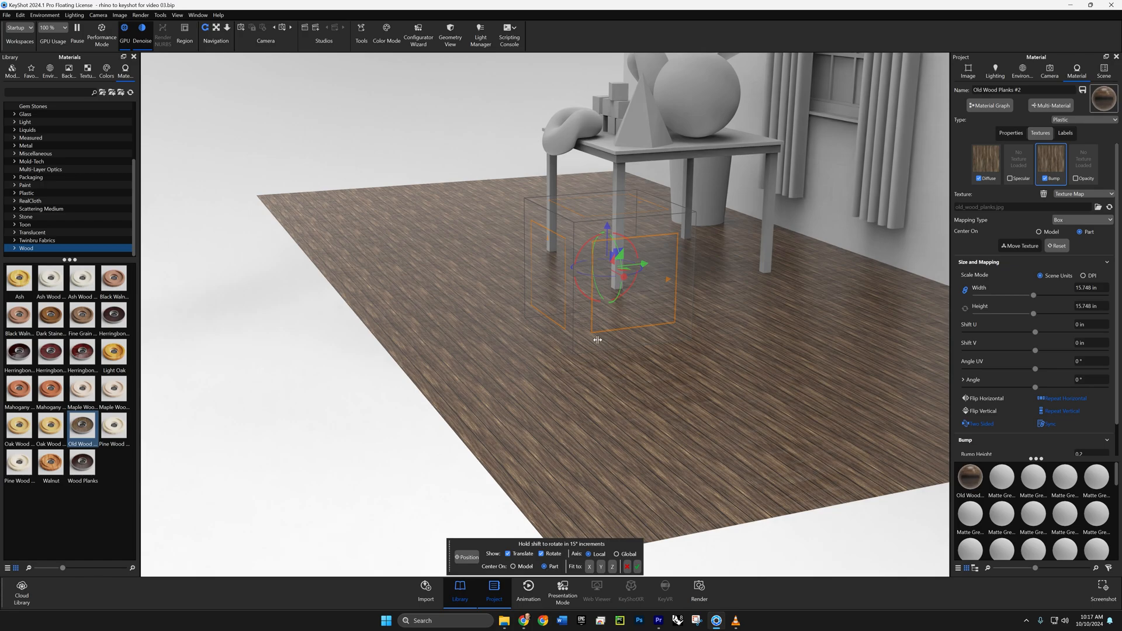
pyautogui.moveTo(590, 274); pyautogui.dragTo(613, 284)
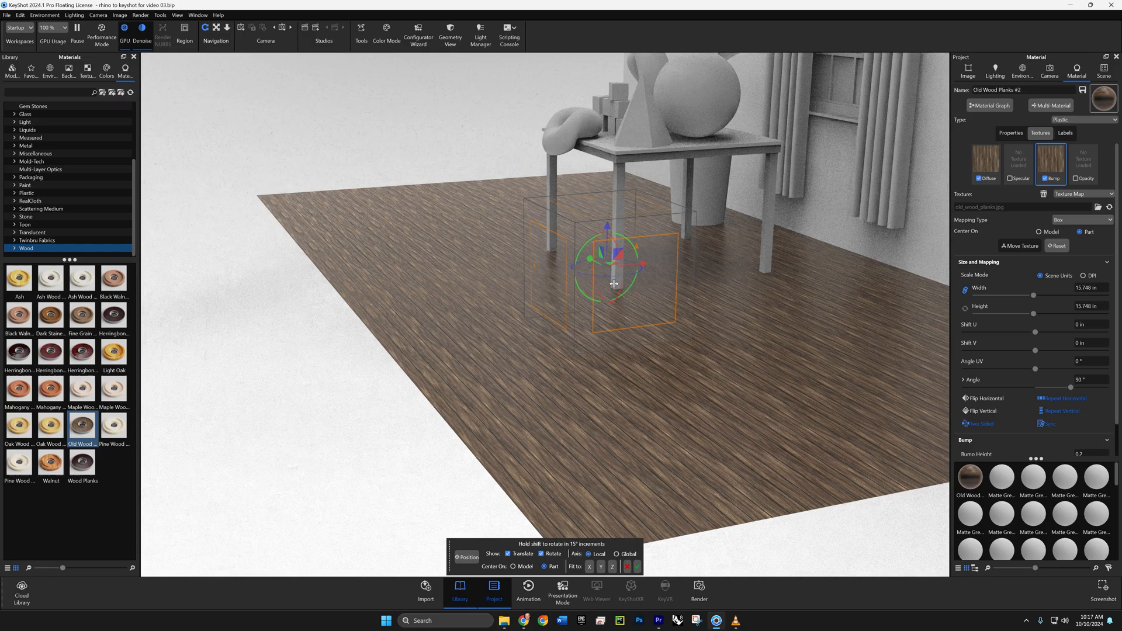
pyautogui.click(636, 567)
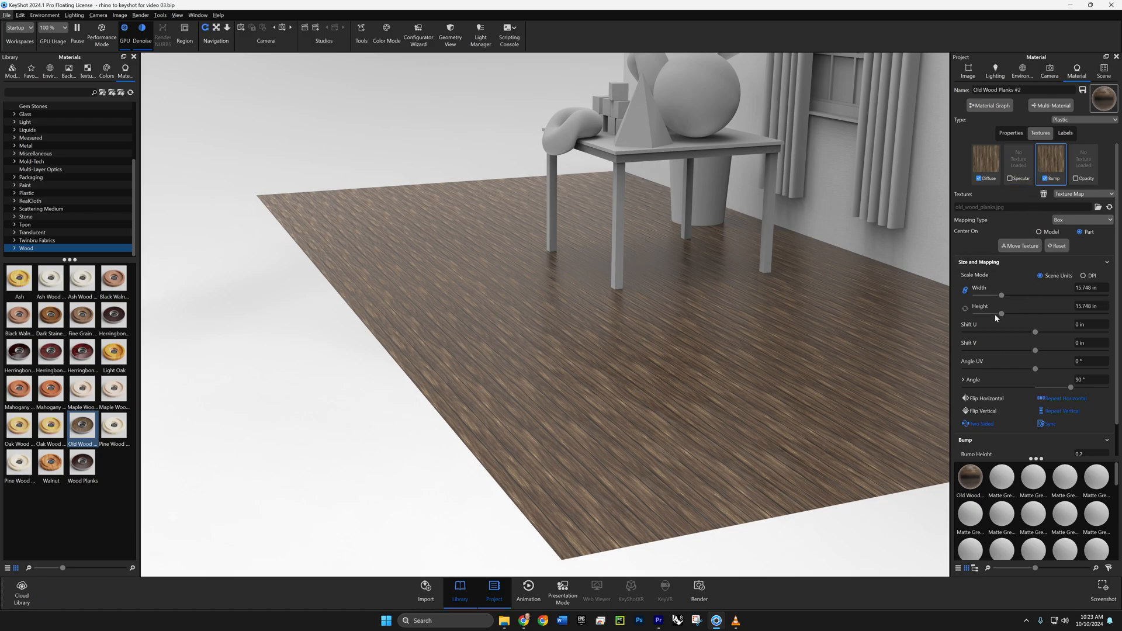
# - Scale both the Bump and Diffuse textures of the floor to 30 in wide and high
pyautogui.click(1100, 288)
pyautogui.write('30')
pyautogui.click(1103, 306)
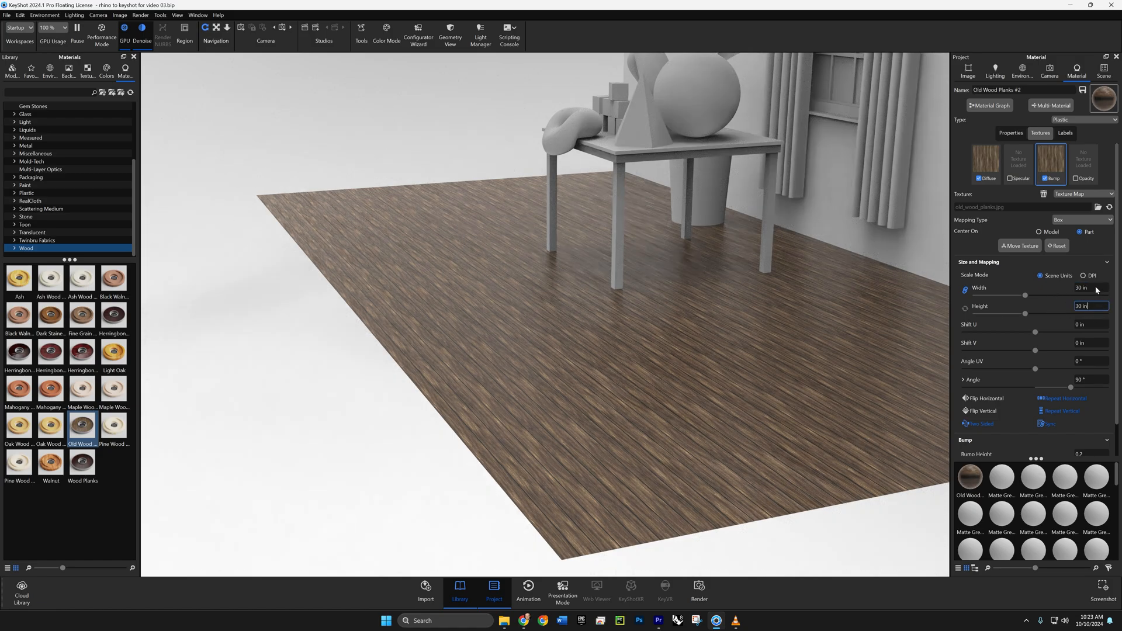
pyautogui.click(989, 166)
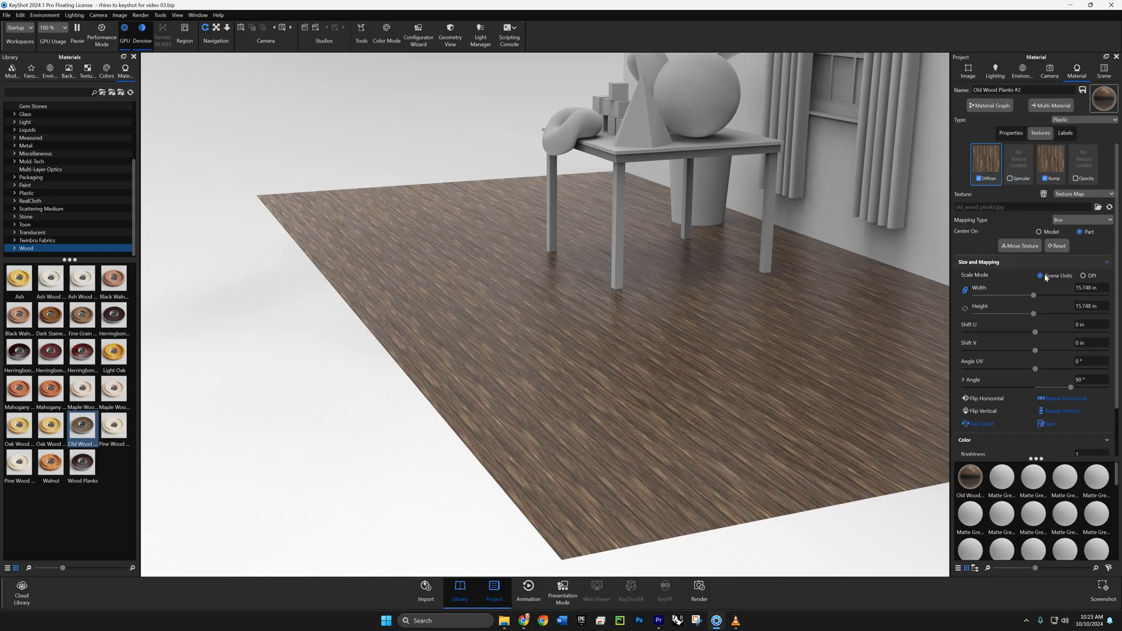
pyautogui.click(1100, 288)
pyautogui.write('30')
pyautogui.click(1104, 307)
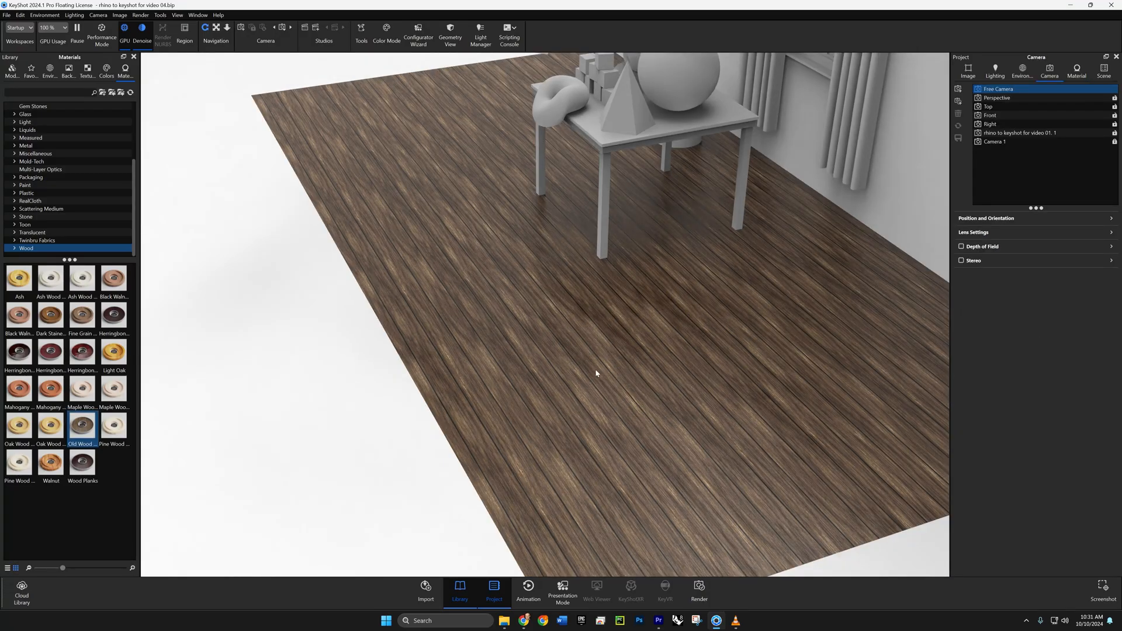
# - Open the texture settings of the large grey backdrop plane behind the window wall
pyautogui.moveTo(510, 289); pyautogui.dragTo(634, 279)
pyautogui.scroll(-8, 604, 269)
pyautogui.moveTo(474, 339); pyautogui.dragTo(386, 510, button='middle')
pyautogui.moveTo(558, 369); pyautogui.dragTo(648, 369)
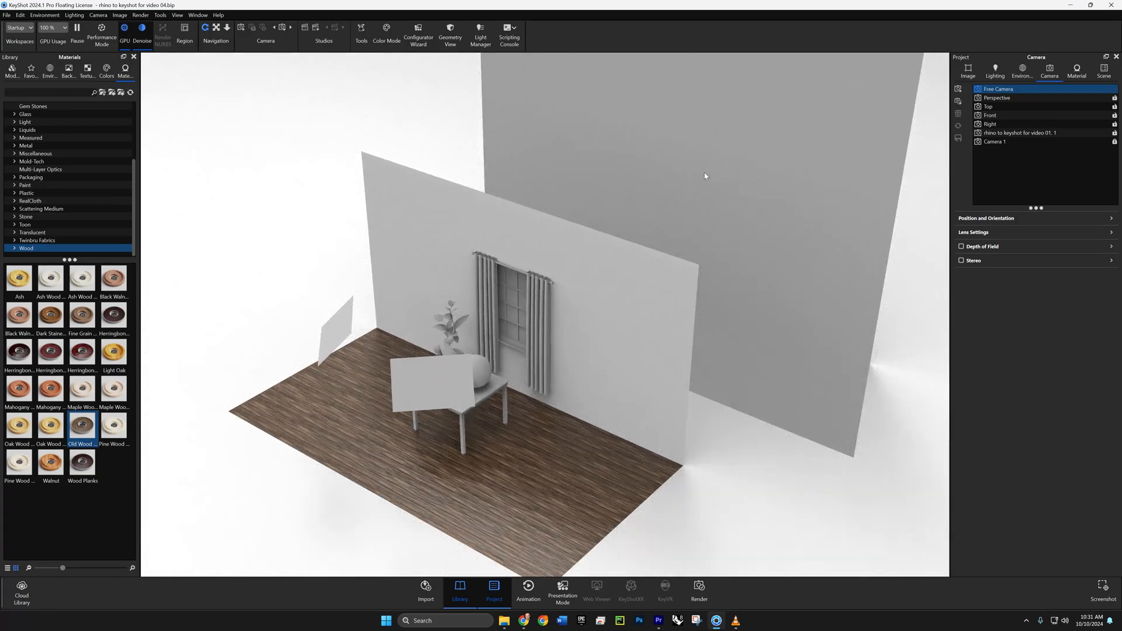
pyautogui.doubleClick(704, 174)
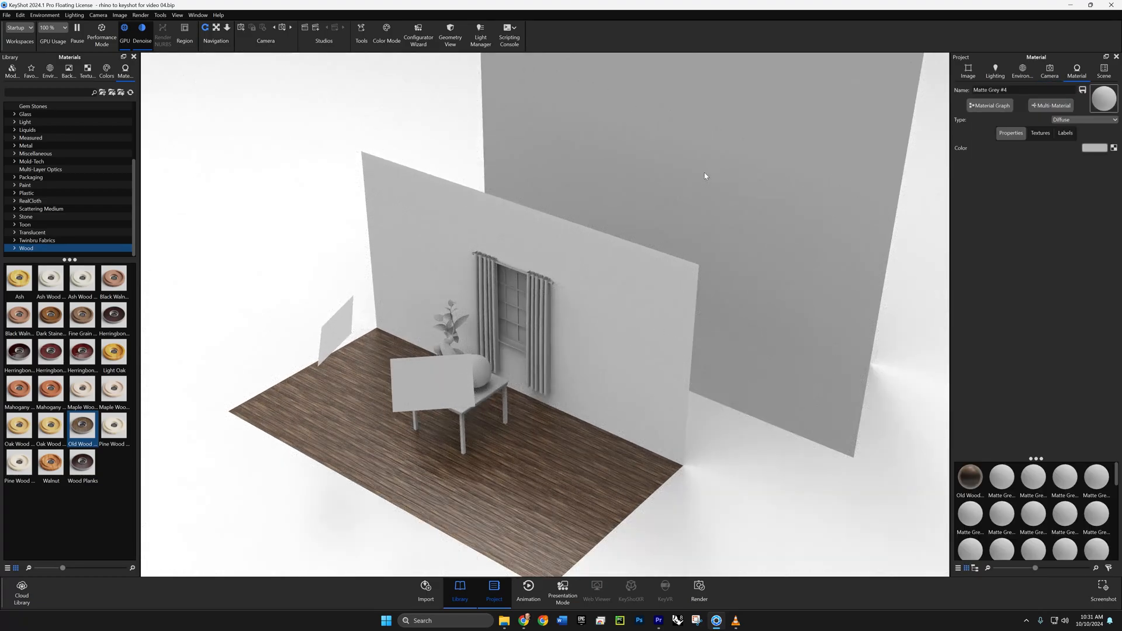
pyautogui.click(1040, 134)
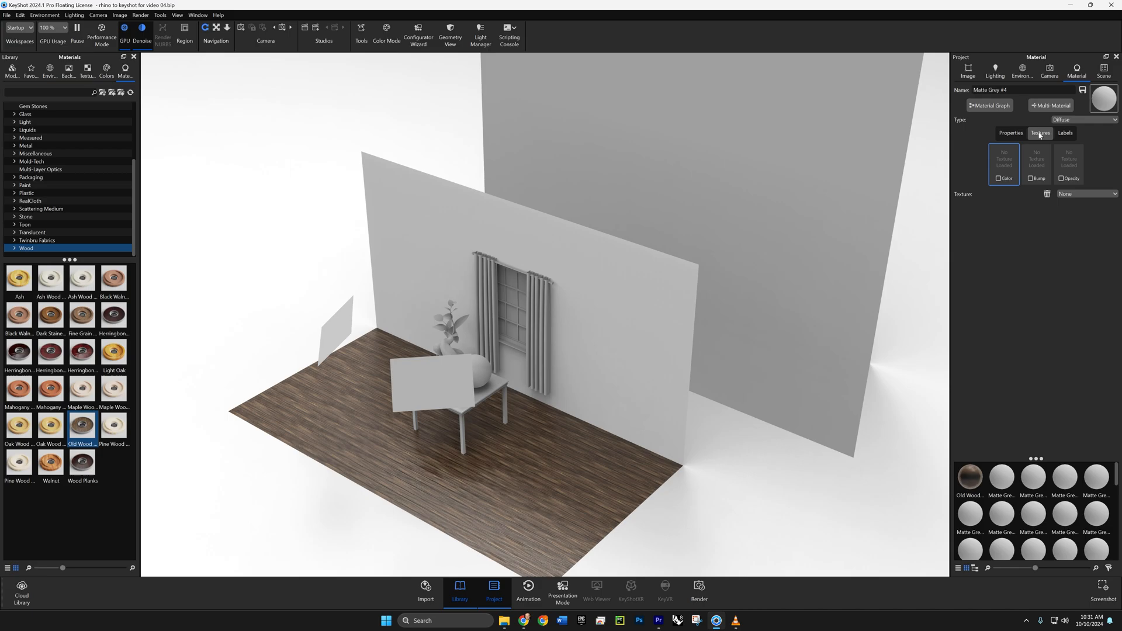
# - Load the forest image as the backdrop's Color texture and enlarge it until a single image fills the plane
pyautogui.click(999, 178)
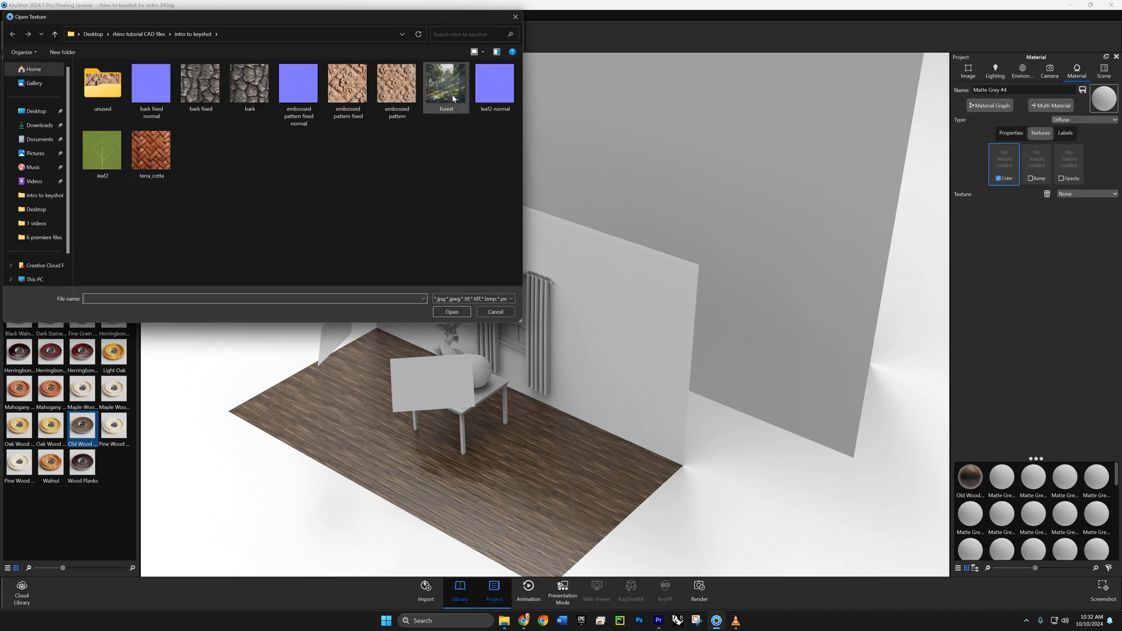
pyautogui.click(453, 98)
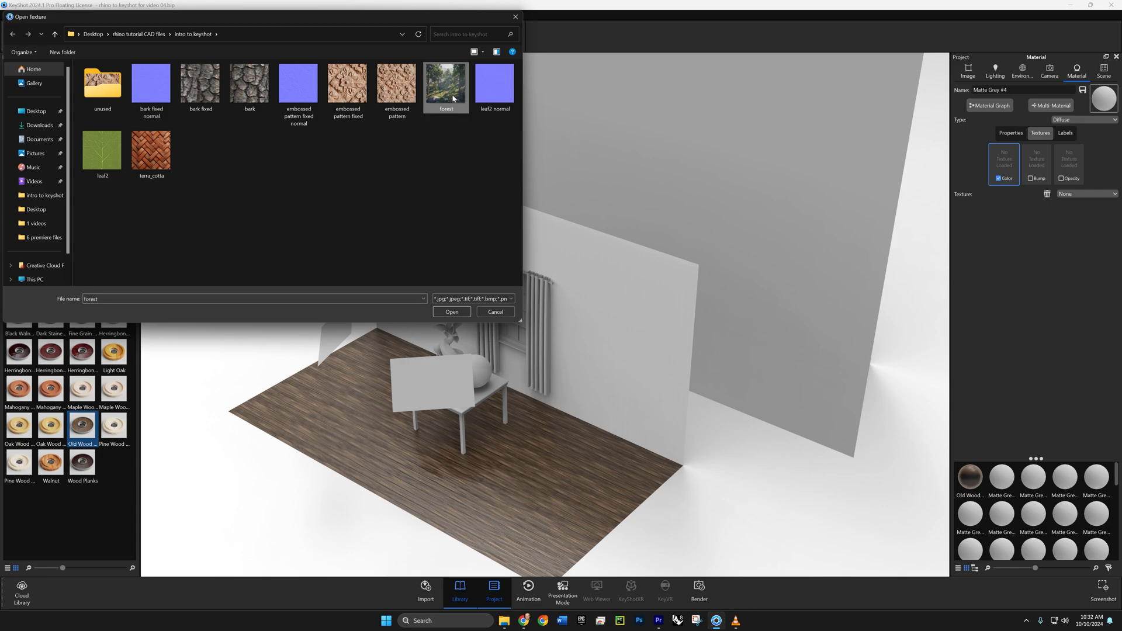
pyautogui.click(451, 312)
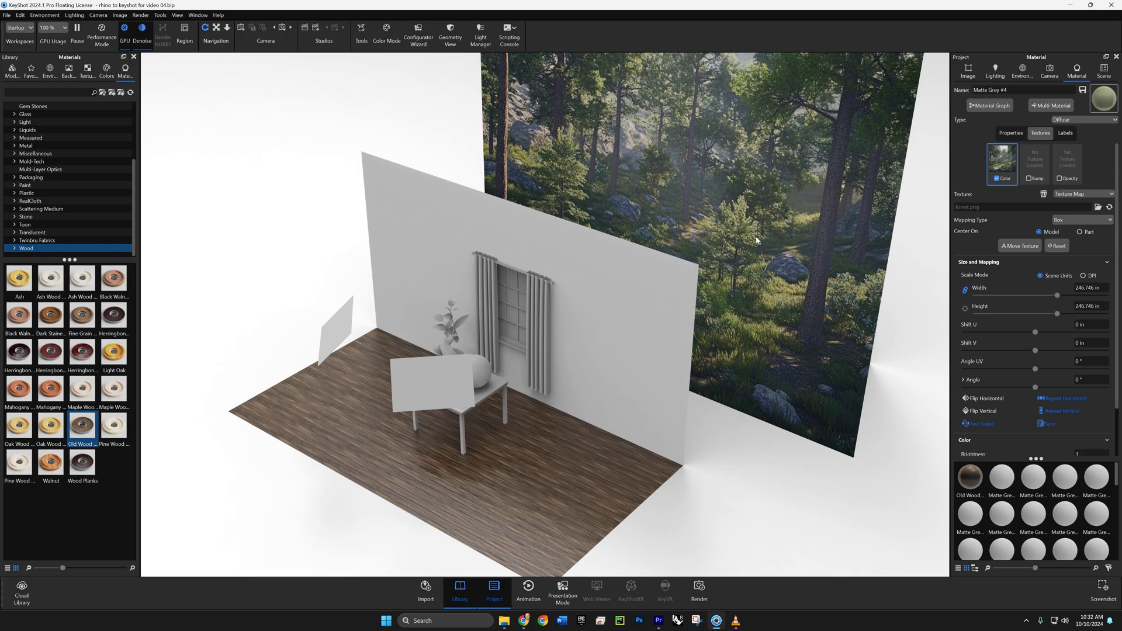
pyautogui.scroll(5, 757, 239)
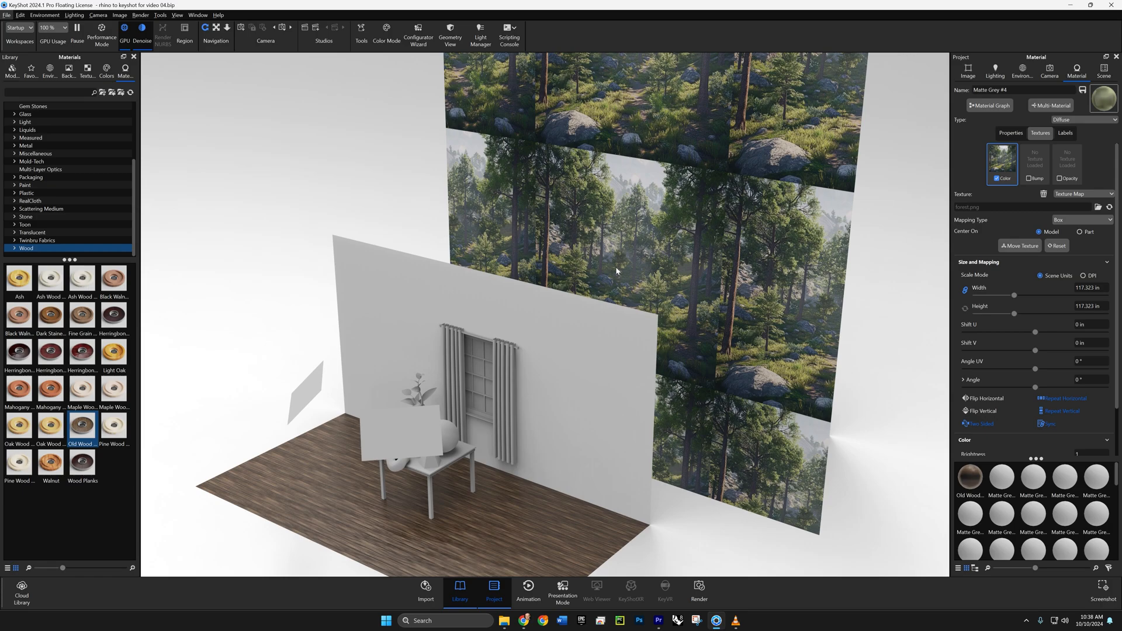
pyautogui.moveTo(1014, 296); pyautogui.dragTo(1058, 300)
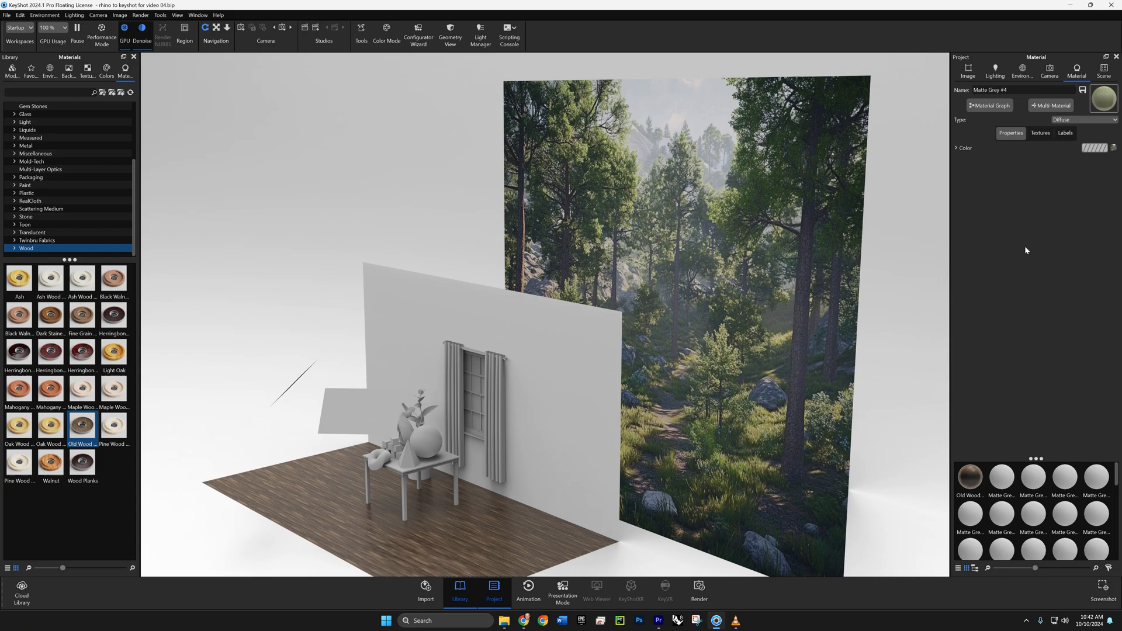
# - Change the forest backdrop's material type to Emissive with an intensity of 2
pyautogui.click(1066, 123)
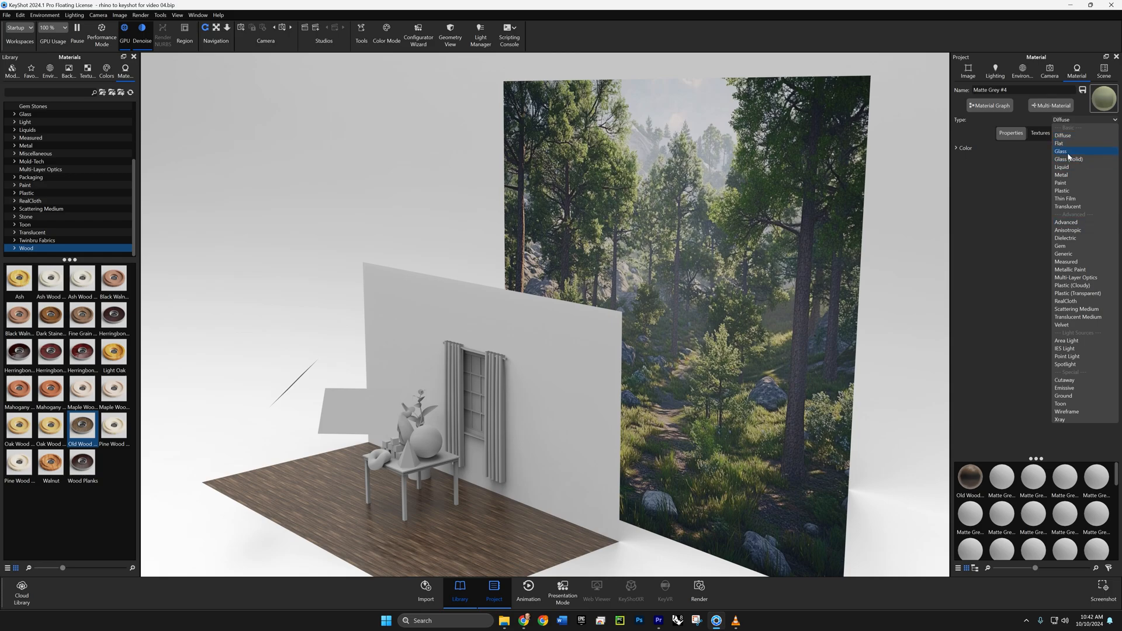
pyautogui.click(1064, 388)
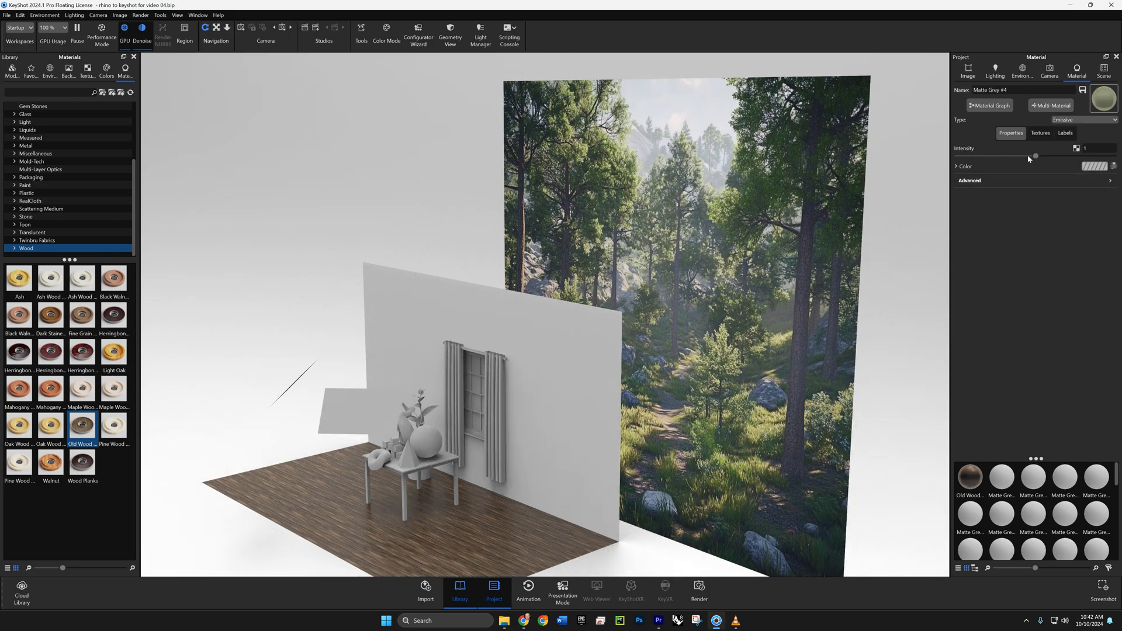
pyautogui.click(1092, 149)
pyautogui.write('2')
pyautogui.press('Return')
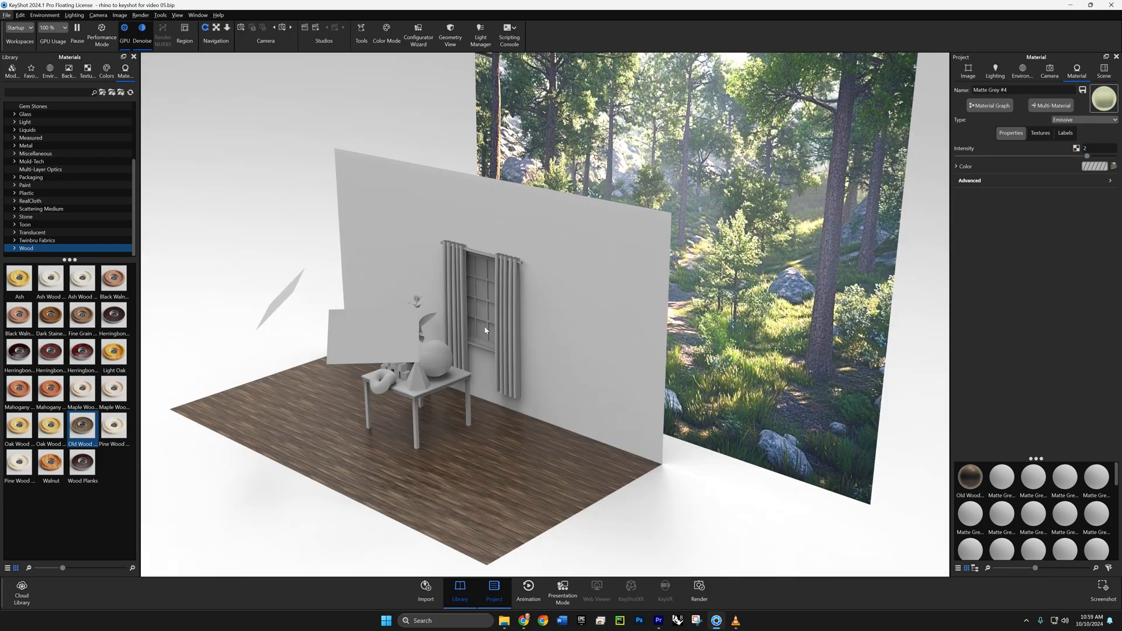
# - Apply the Glass Basic White material from the Glass library to the window panes
pyautogui.moveTo(481, 307); pyautogui.dragTo(549, 316, button='middle')
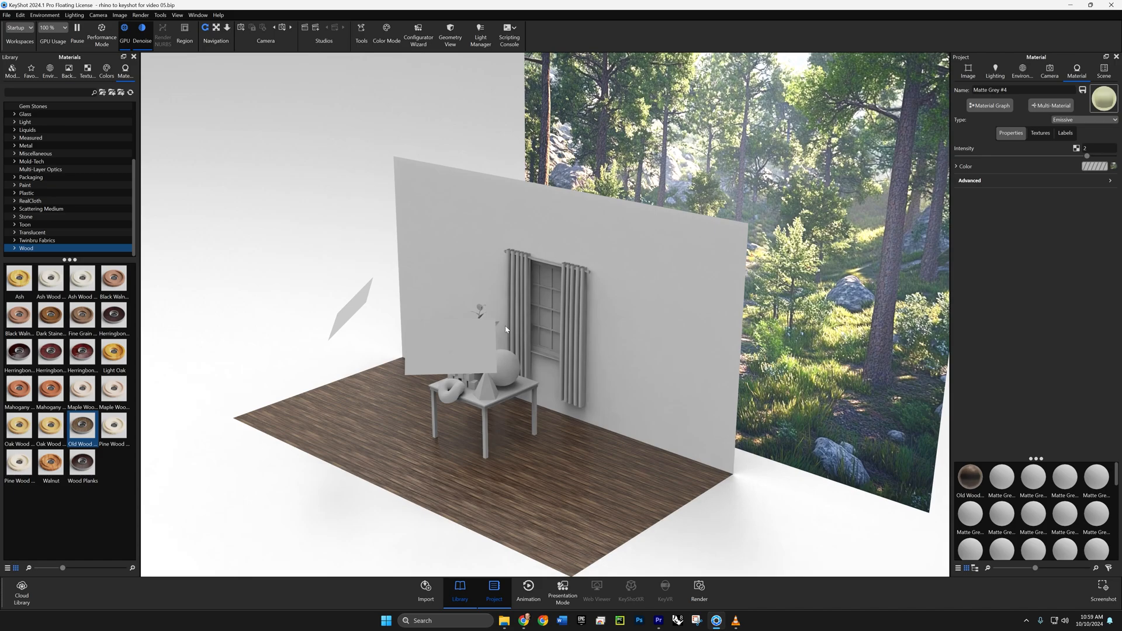
pyautogui.moveTo(508, 325); pyautogui.dragTo(703, 298)
pyautogui.scroll(9, 584, 337)
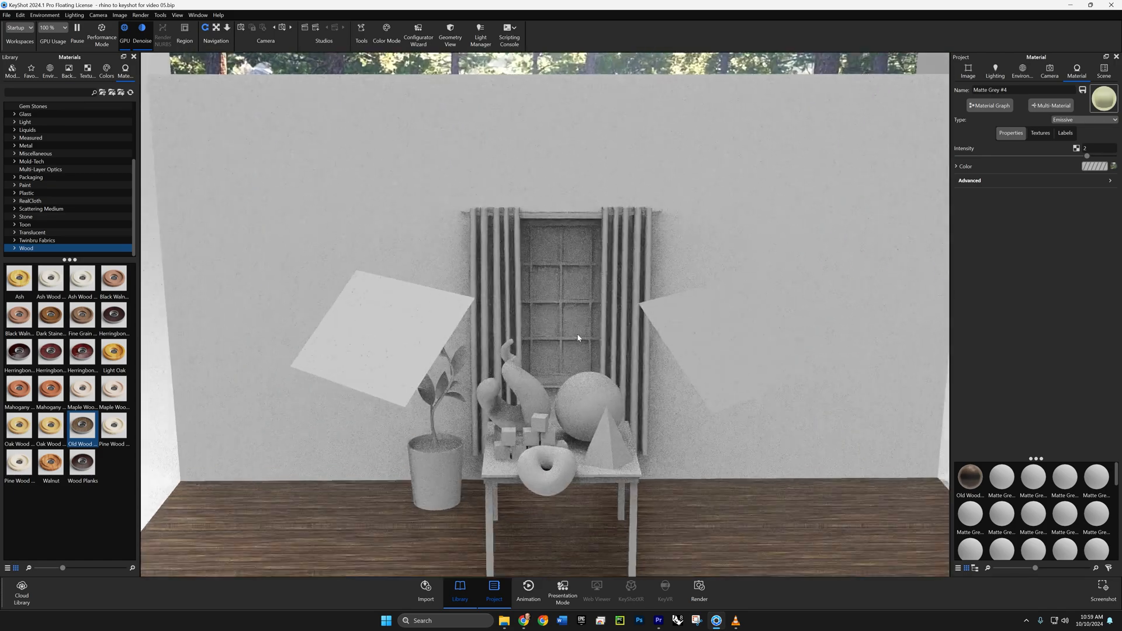
pyautogui.scroll(10, 588, 338)
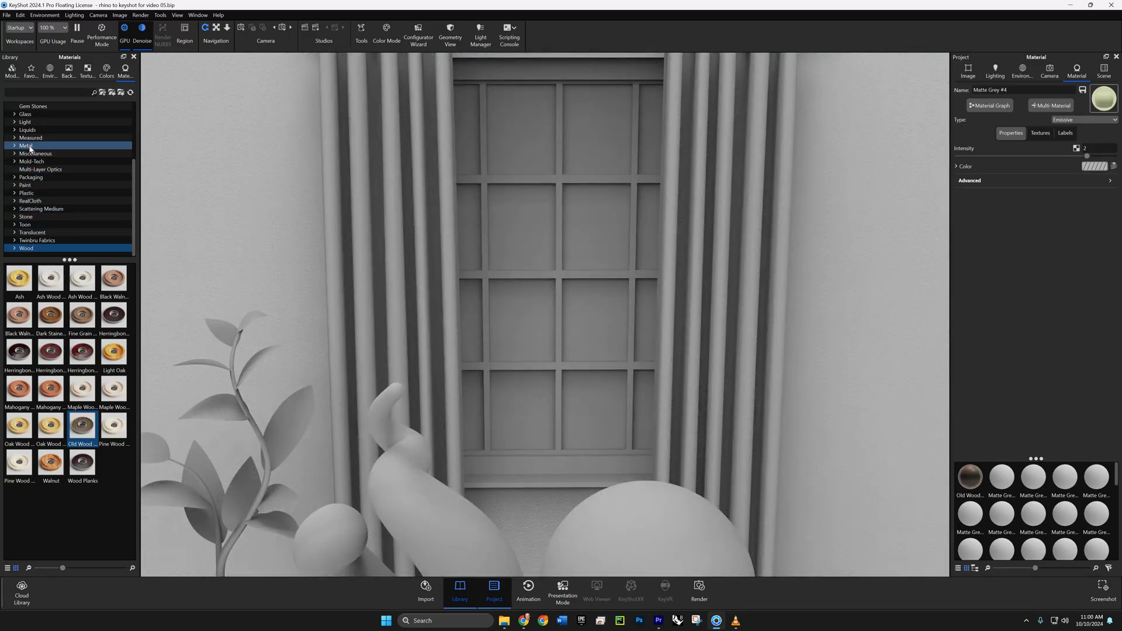
pyautogui.click(28, 114)
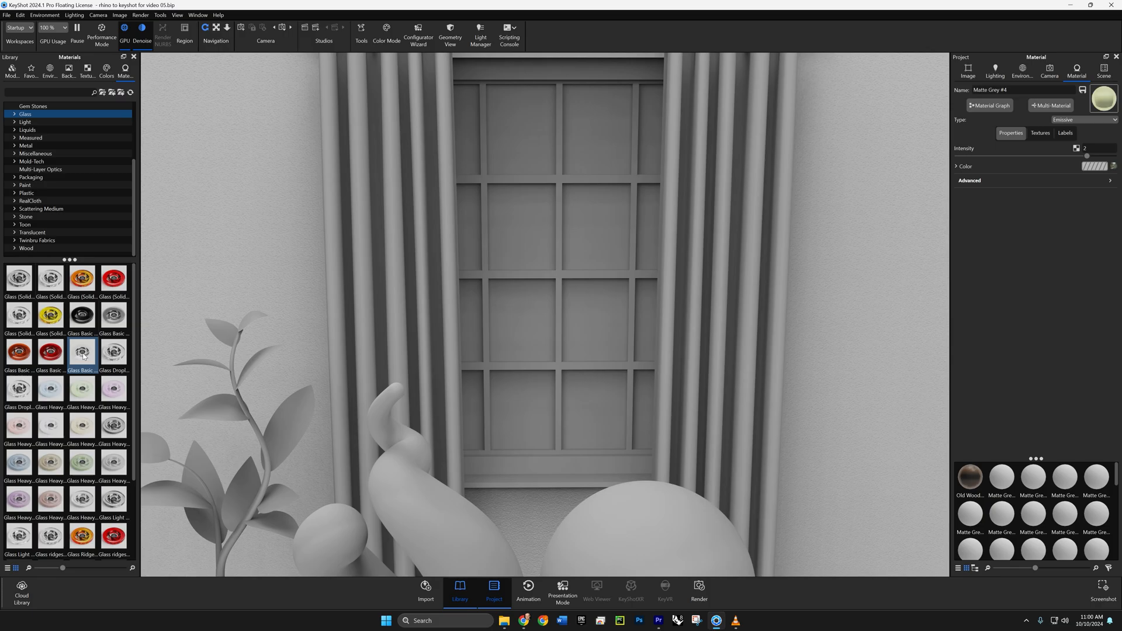
pyautogui.moveTo(83, 356)
pyautogui.moveTo(84, 356); pyautogui.dragTo(513, 240)
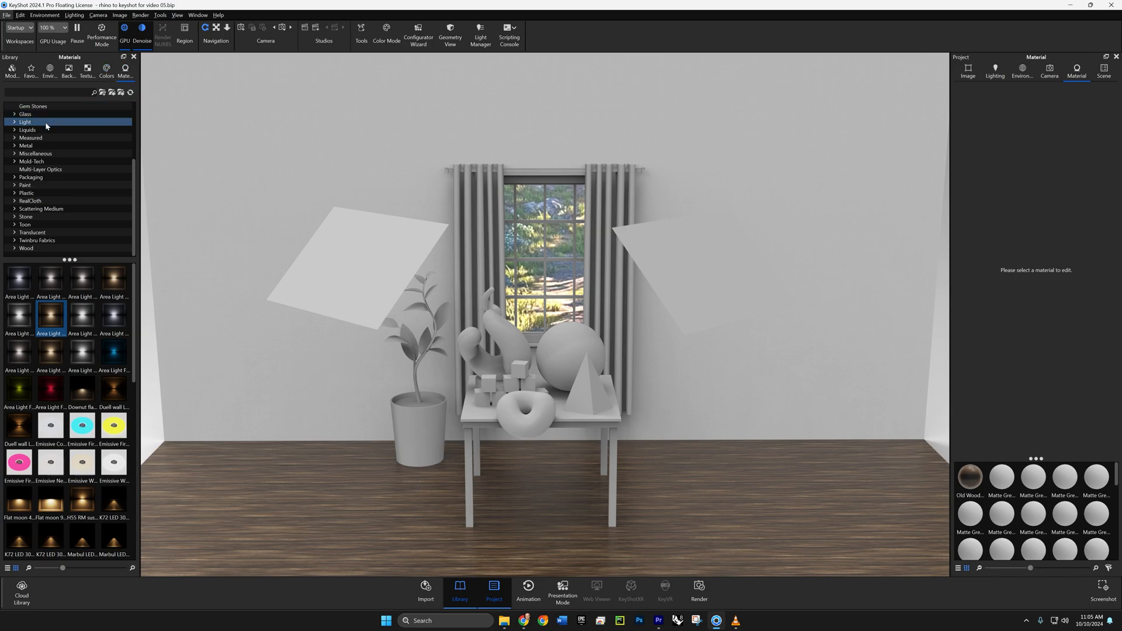
# - Apply Area Light 1200 Lumen Warm to the light plane above the potted plant and set its power to 10000 lumen
pyautogui.moveTo(43, 318)
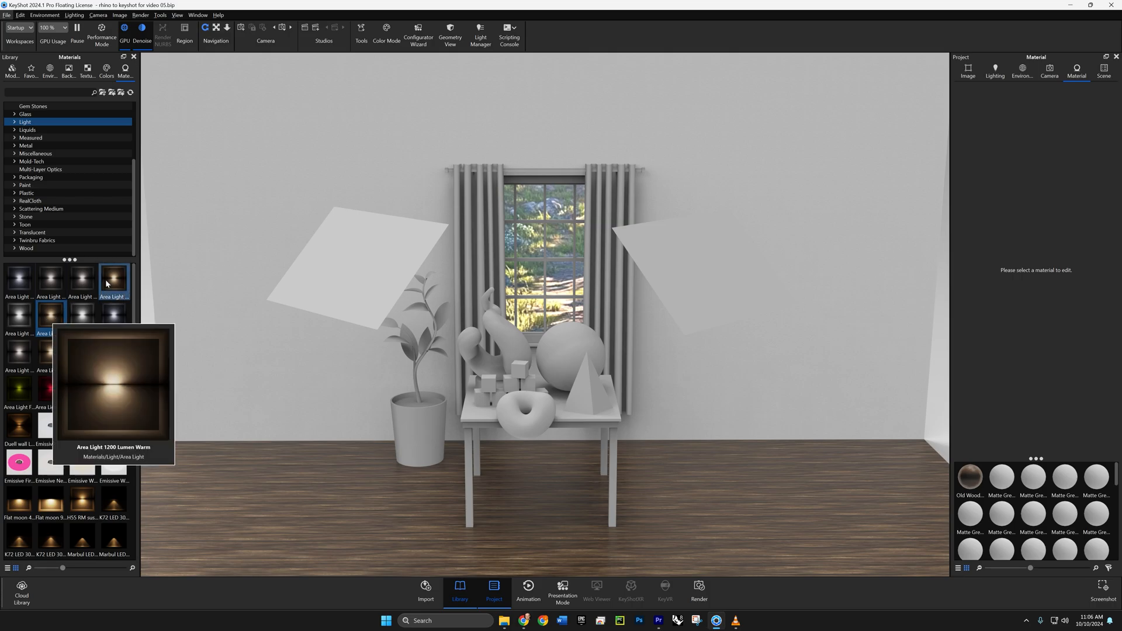
pyautogui.moveTo(107, 284)
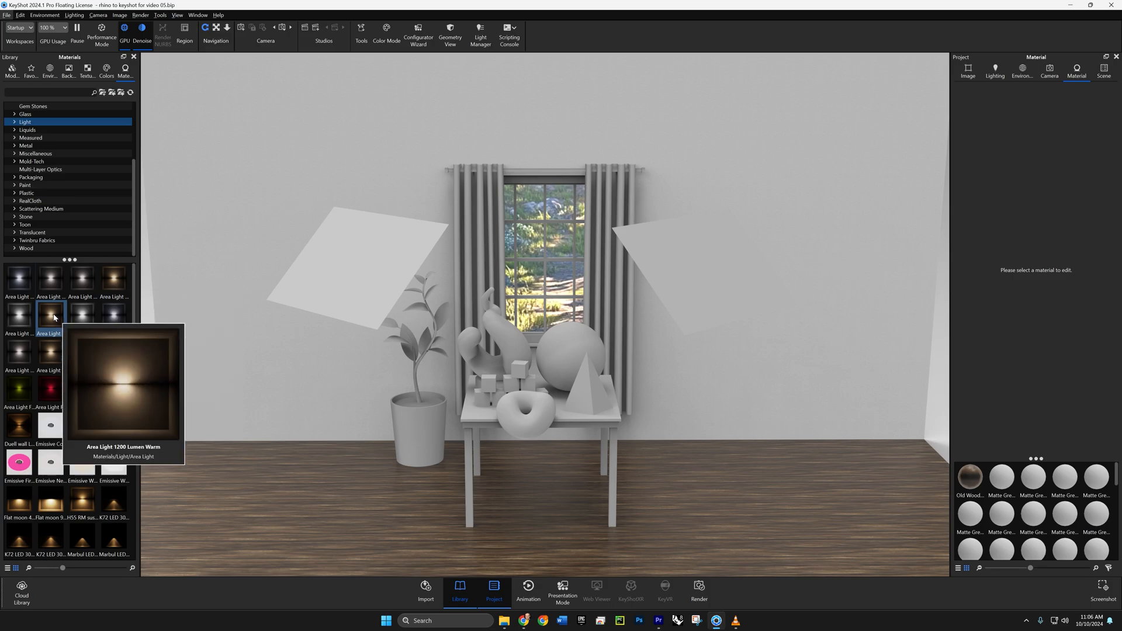
pyautogui.moveTo(54, 318); pyautogui.dragTo(363, 288)
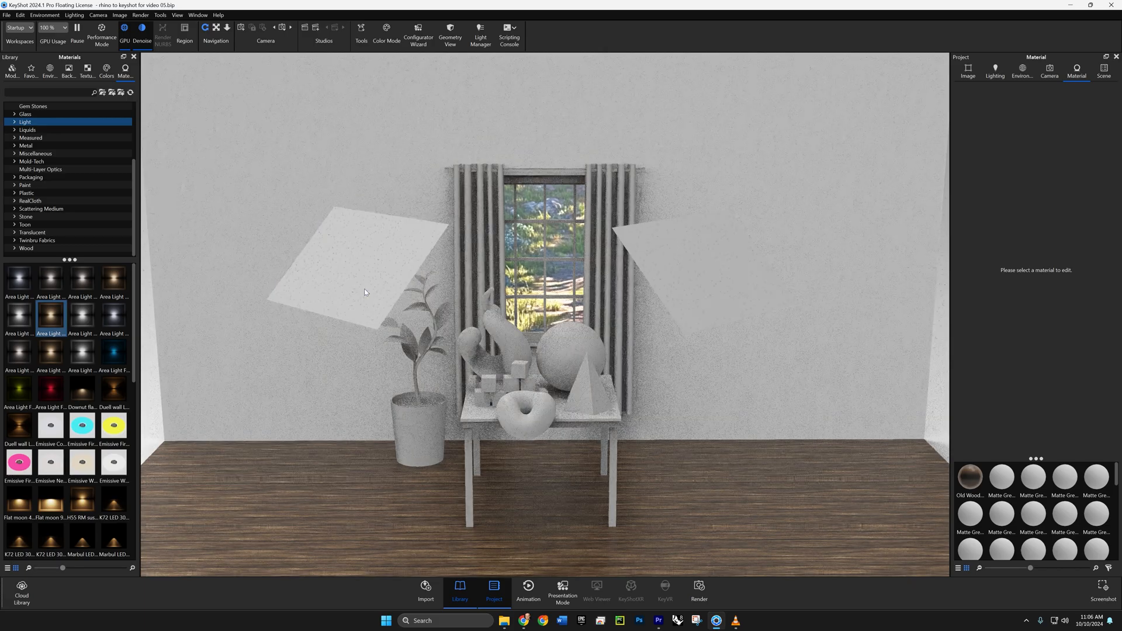
pyautogui.doubleClick(364, 289)
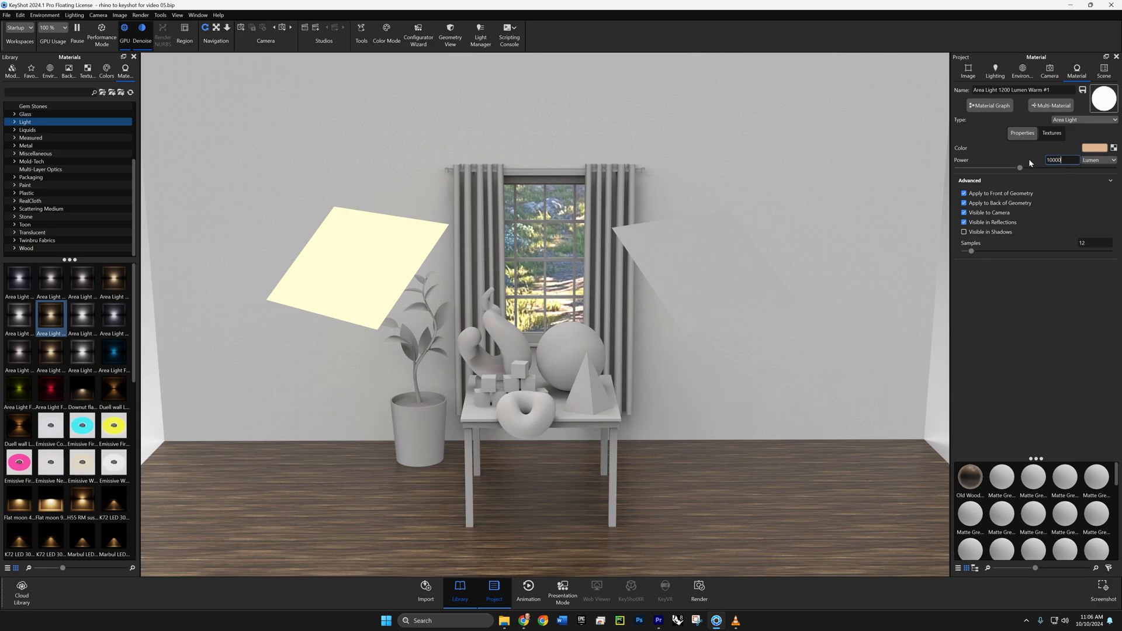
# - Apply Area Light 1200 Lumen Cool to the remaining grey light plane, with 5000 lumen power and camera visibility turned off
pyautogui.doubleClick(720, 290)
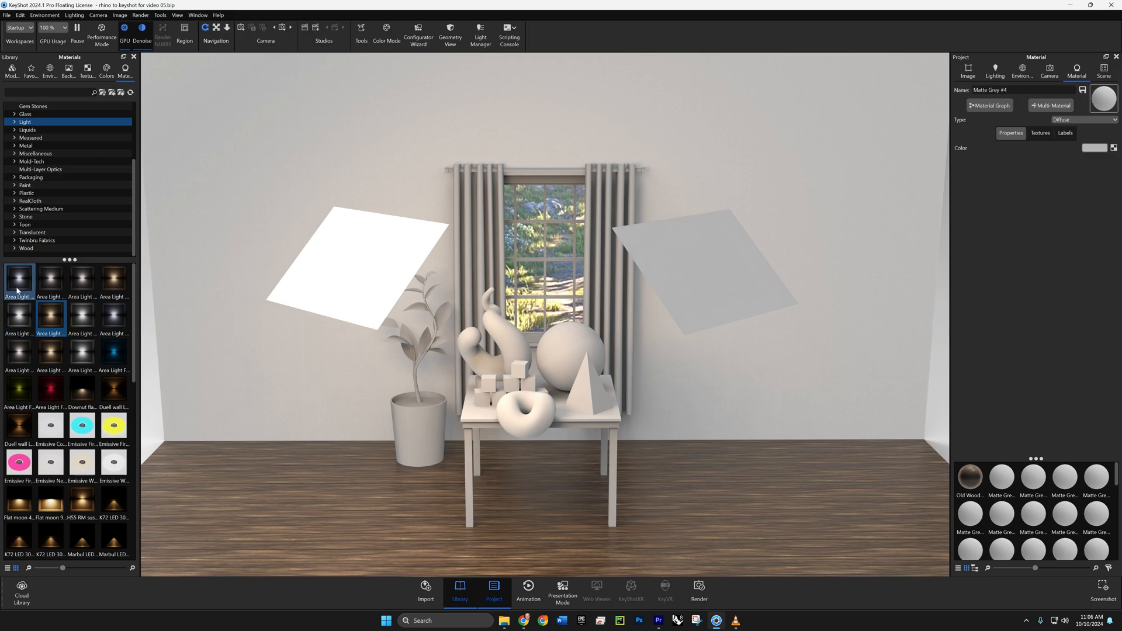
pyautogui.moveTo(17, 290)
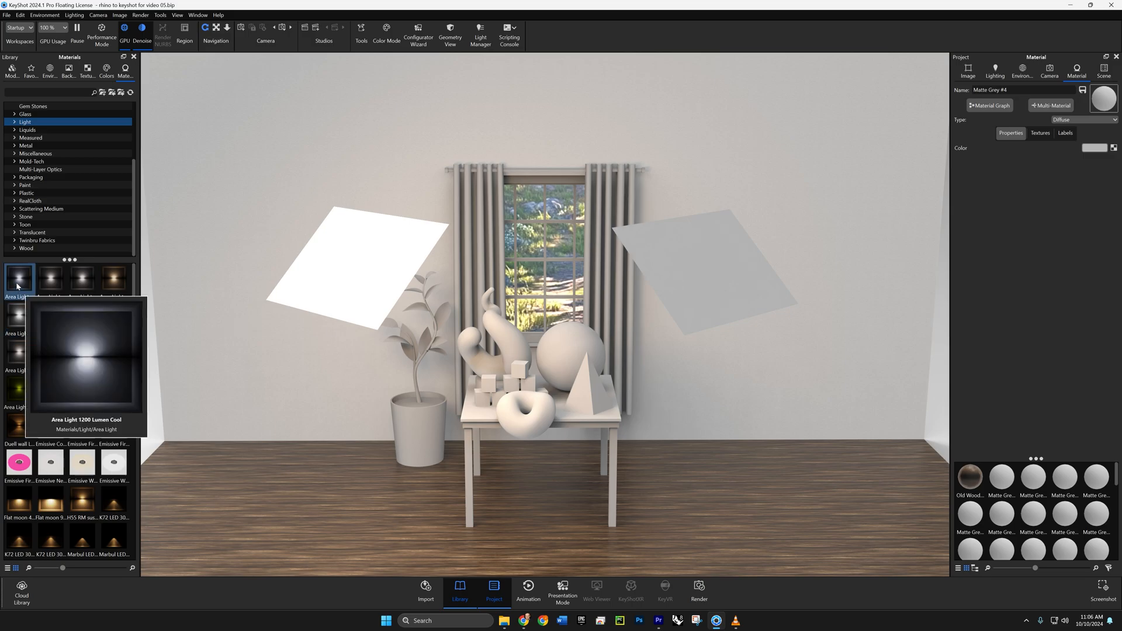
pyautogui.moveTo(17, 286); pyautogui.dragTo(662, 265)
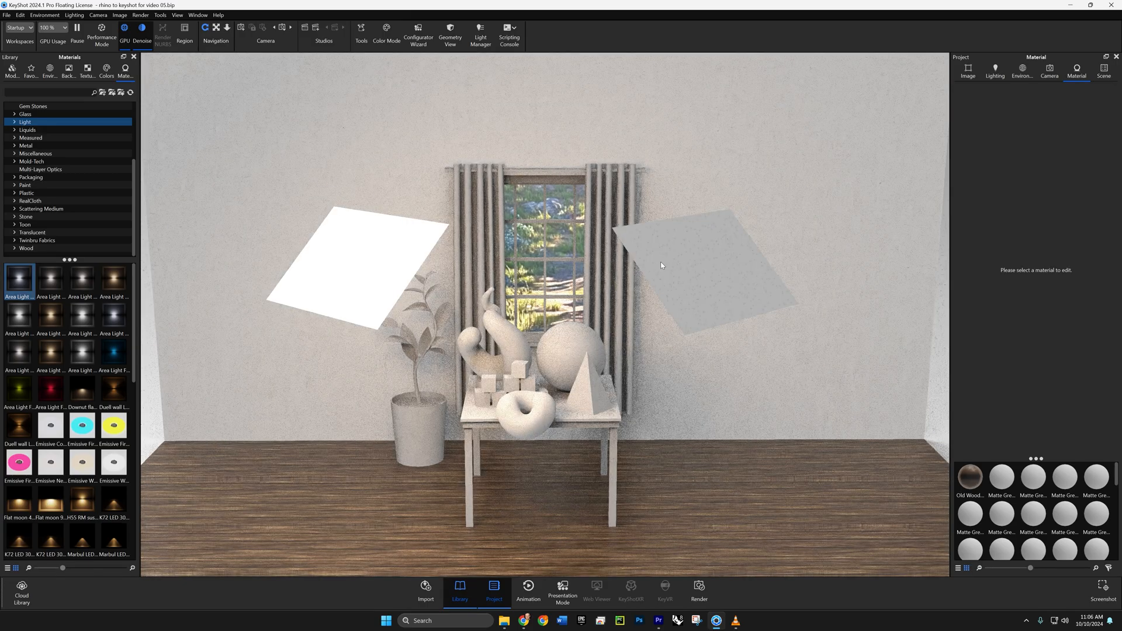
pyautogui.doubleClick(718, 277)
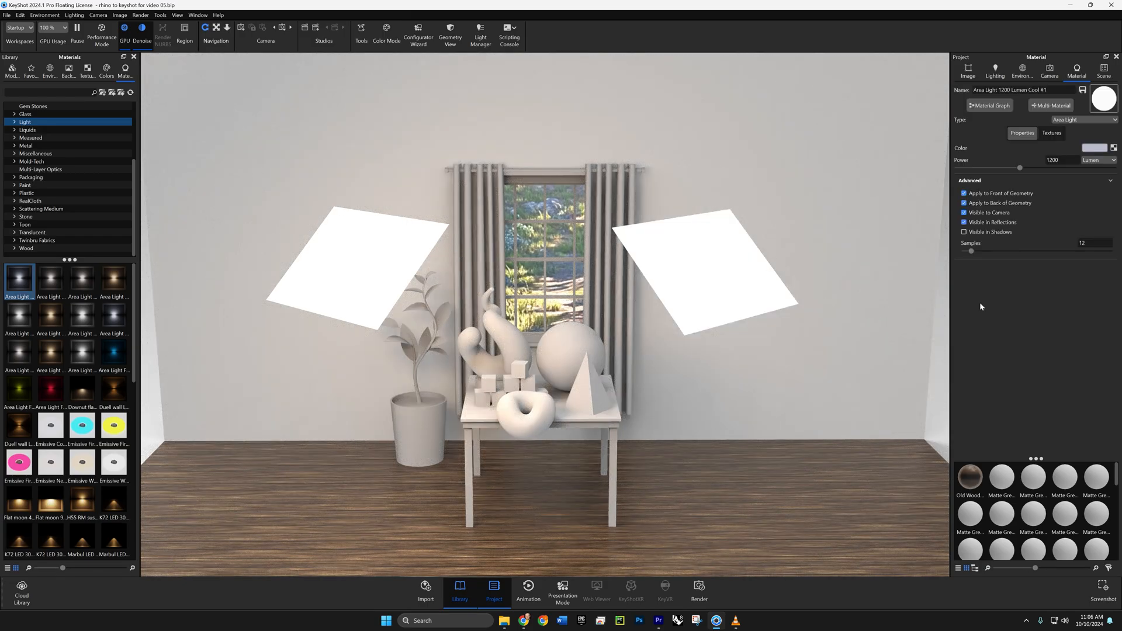
pyautogui.doubleClick(1060, 161)
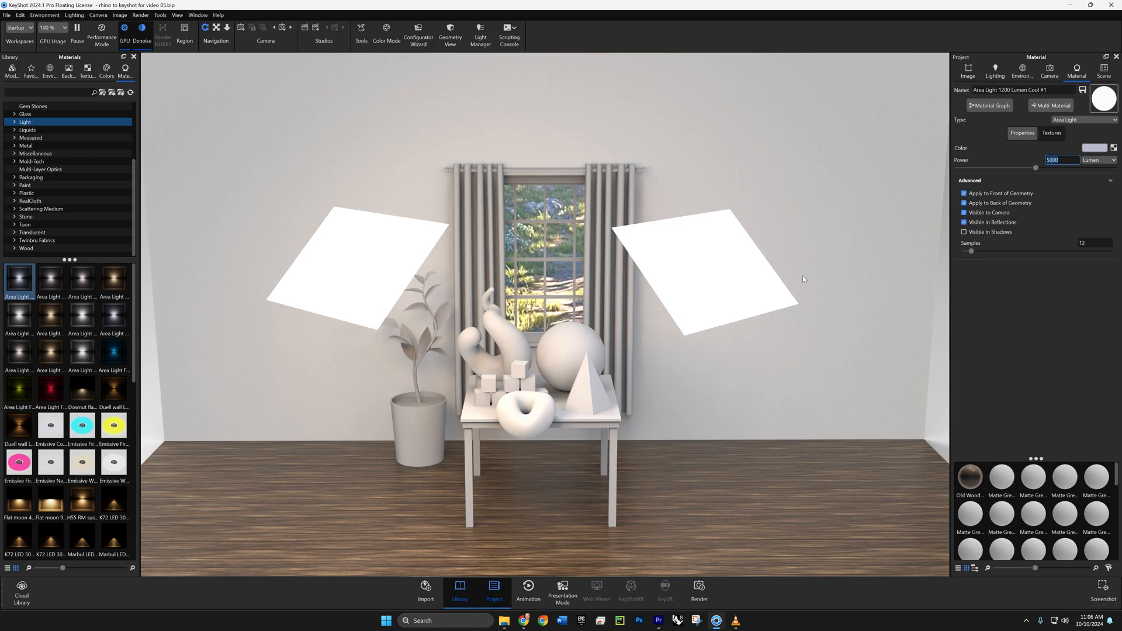
pyautogui.click(962, 213)
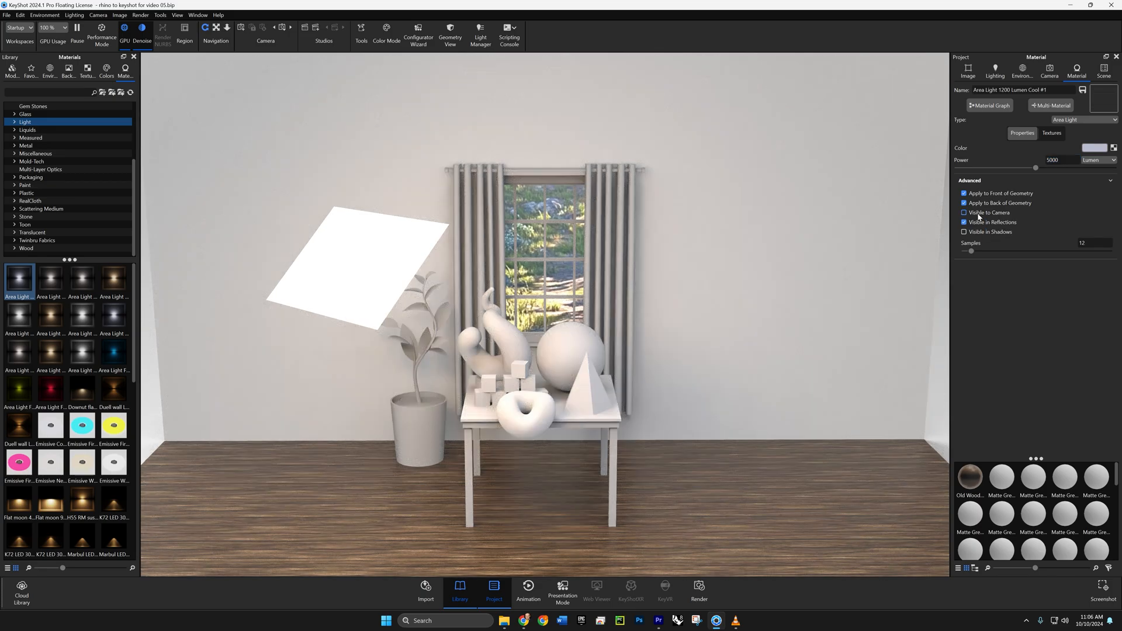
# - Hide the warm area light from the camera and change its color to the deeper orange DC9A2F
pyautogui.doubleClick(383, 266)
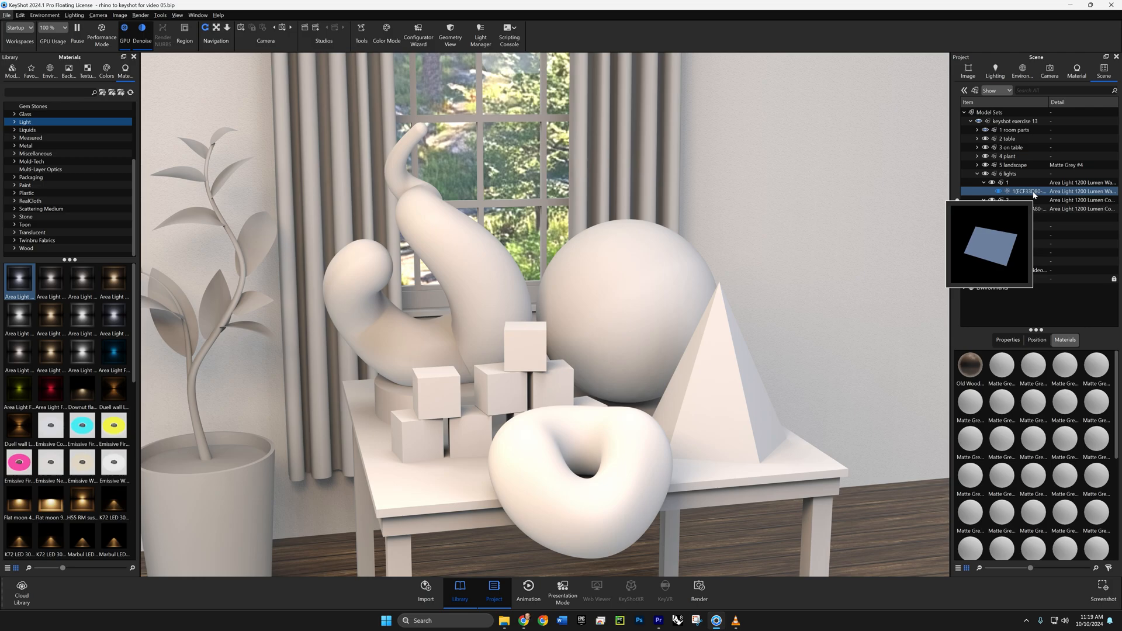
pyautogui.doubleClick(1033, 194)
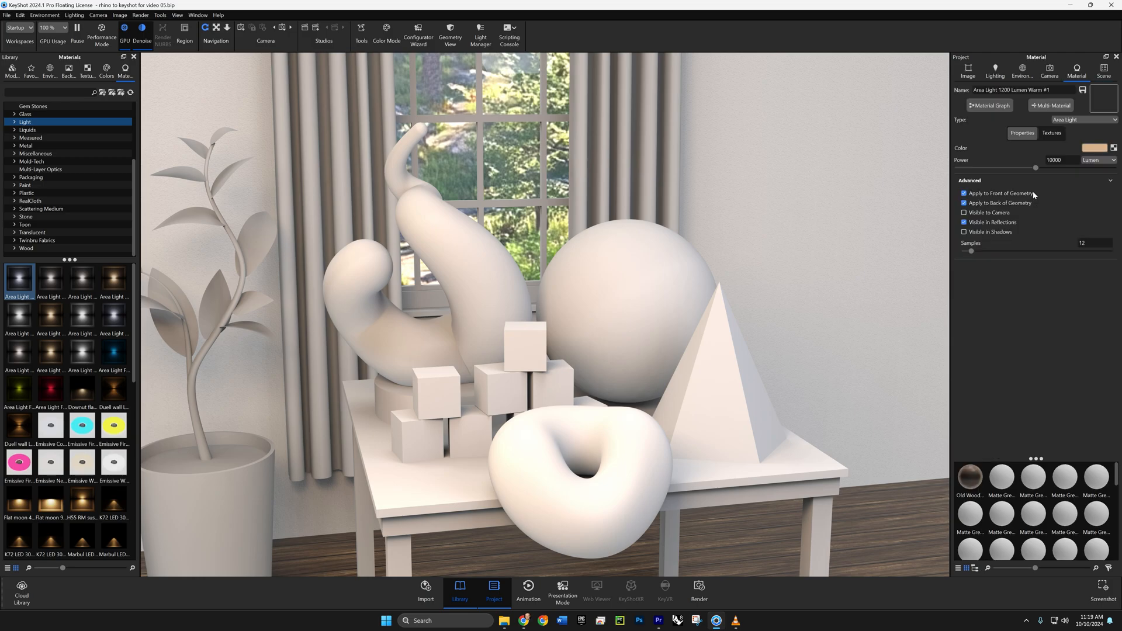
pyautogui.click(1087, 148)
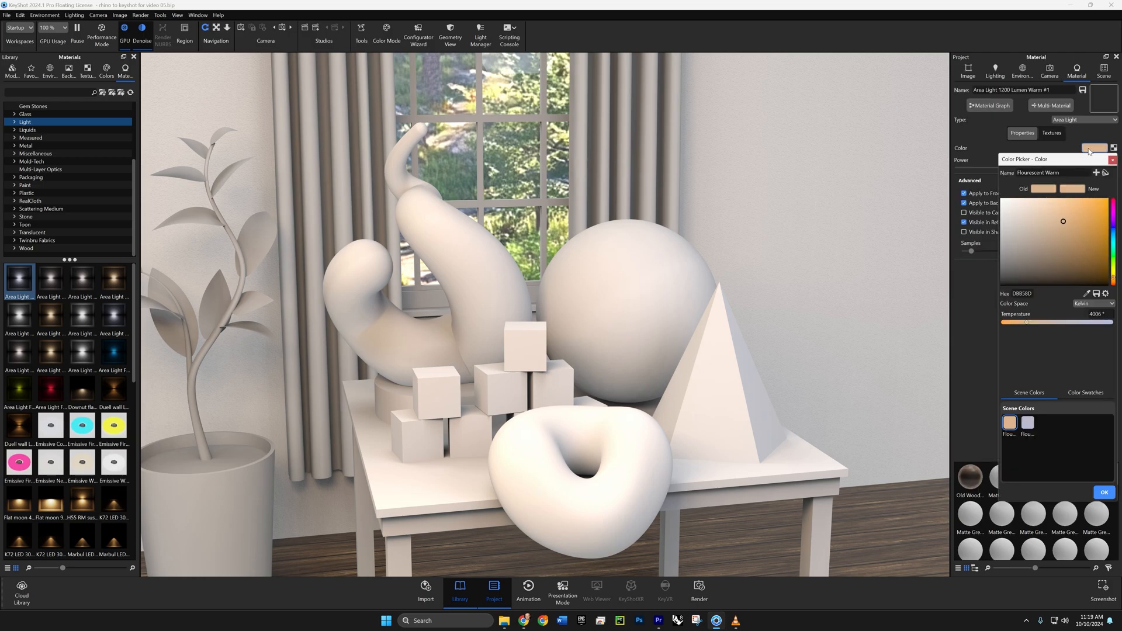
pyautogui.moveTo(1065, 222); pyautogui.dragTo(1103, 219)
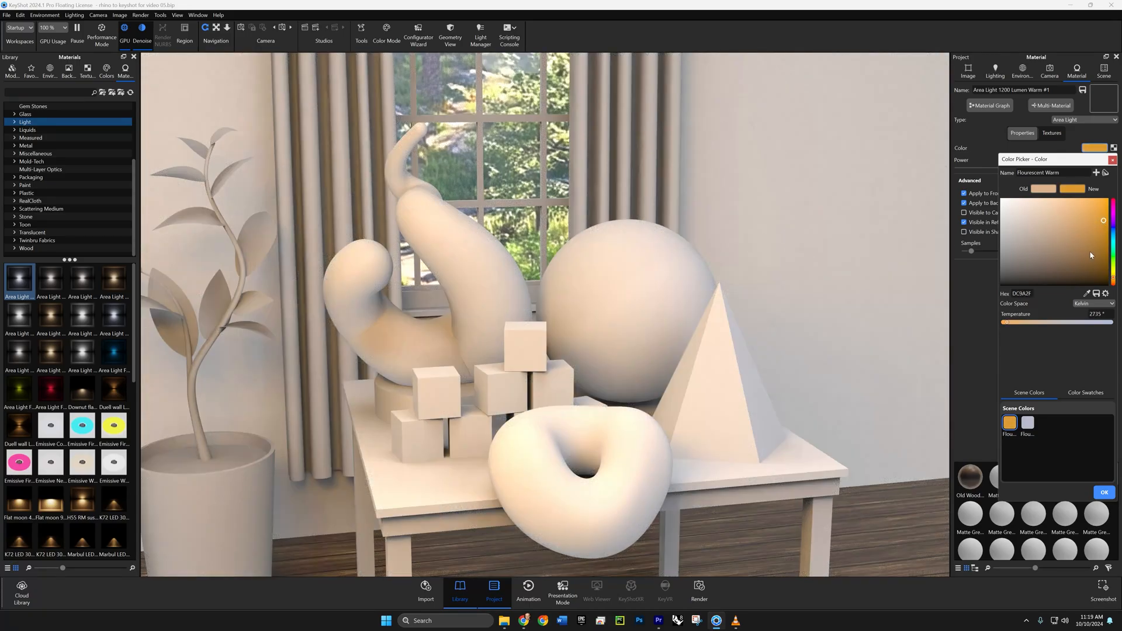
pyautogui.click(1112, 161)
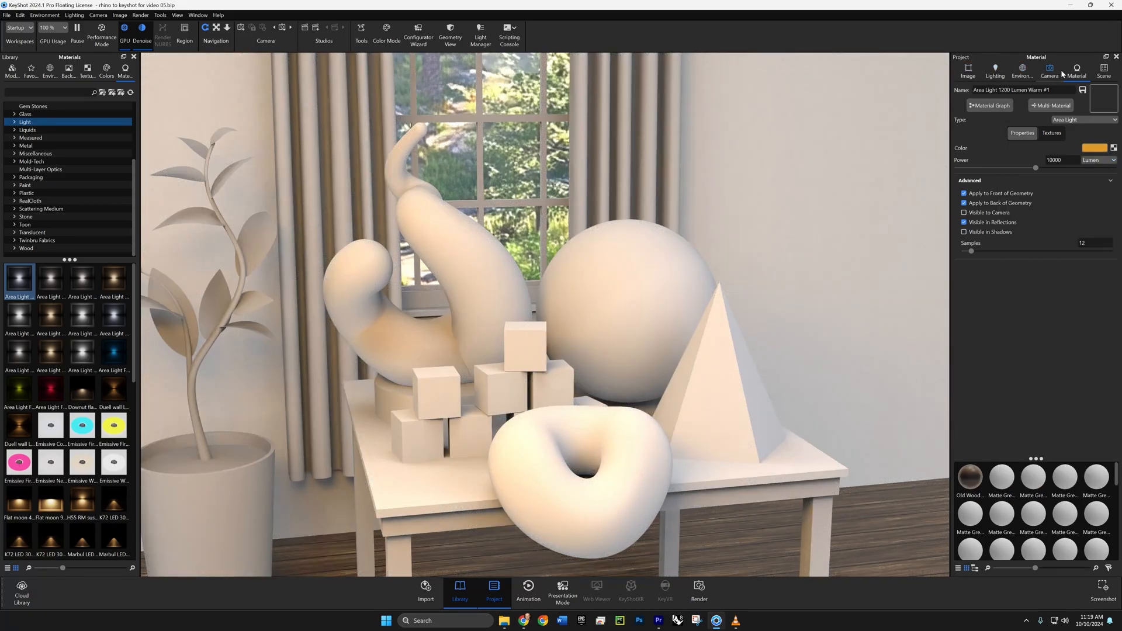
# - Open the color picker of the cool area light in the lights group
pyautogui.click(1097, 71)
pyautogui.doubleClick(1031, 205)
pyautogui.click(1091, 149)
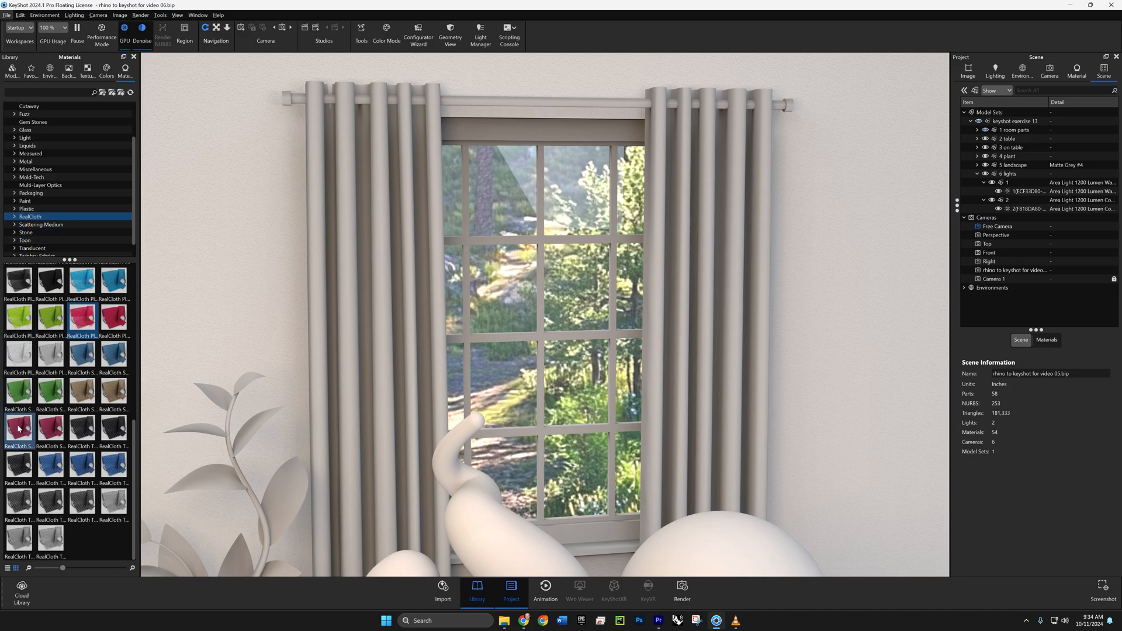
# - Apply RealCloth Plain Weave Mesh Red to both window curtains
pyautogui.moveTo(19, 428)
pyautogui.moveTo(83, 328)
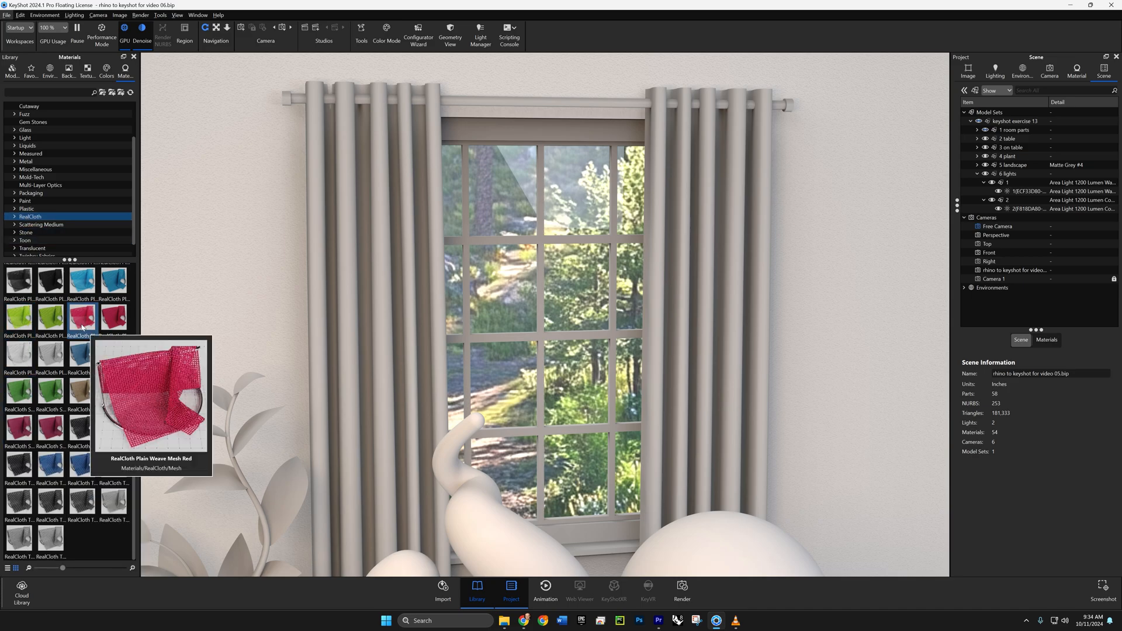
pyautogui.moveTo(82, 328); pyautogui.dragTo(360, 319)
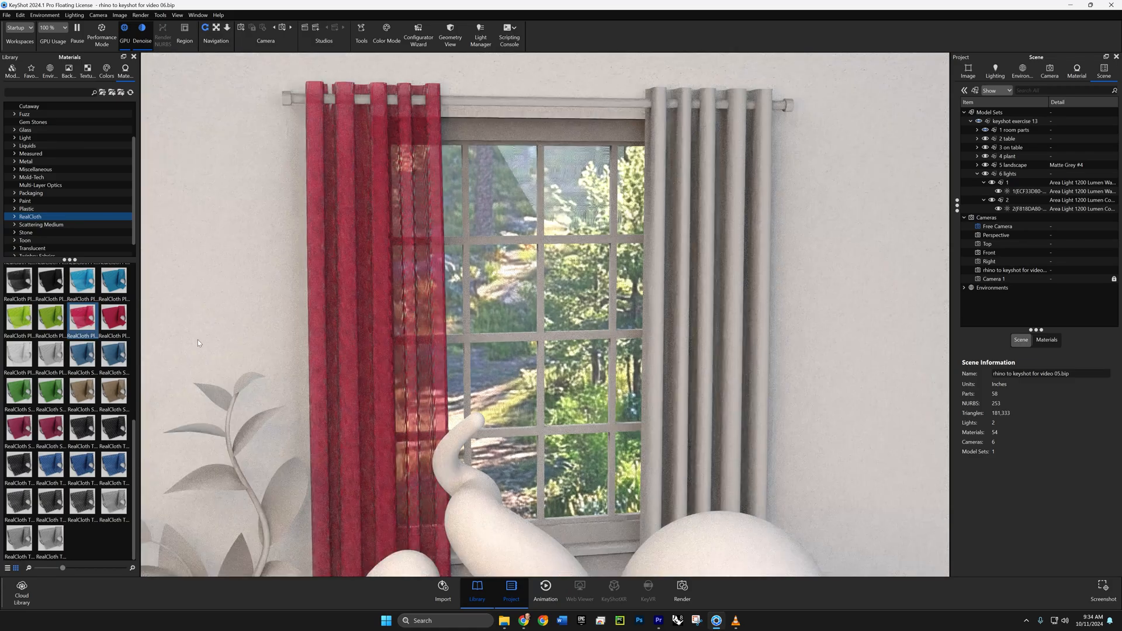
pyautogui.moveTo(80, 325); pyautogui.dragTo(667, 333)
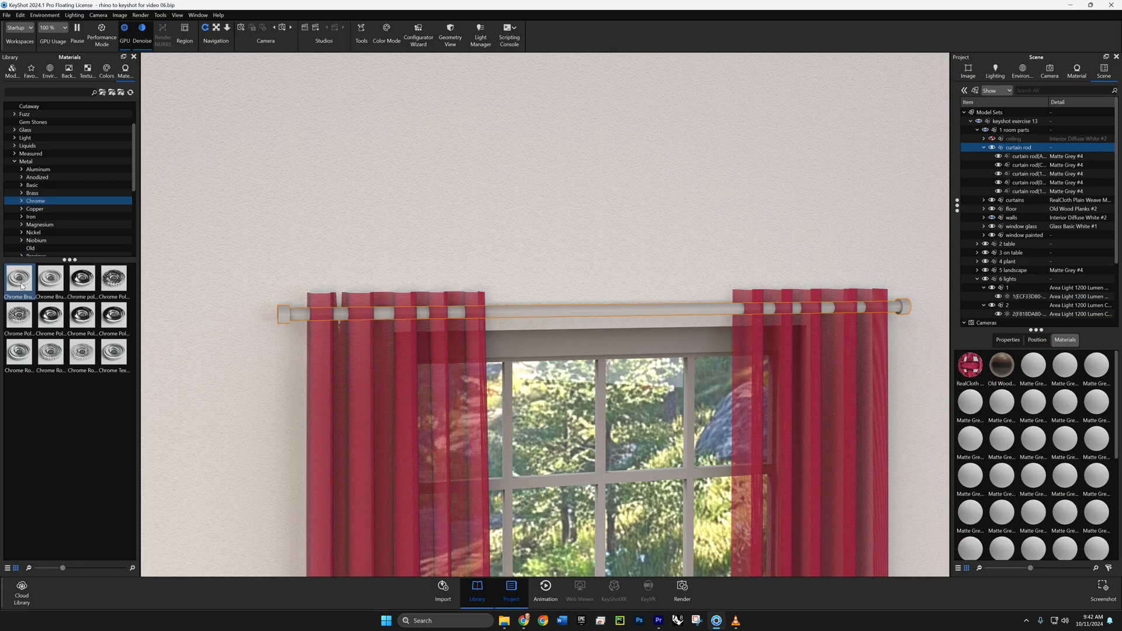
# - Apply the Chrome Brushed metal to the whole curtain rod group
pyautogui.moveTo(21, 286)
pyautogui.moveTo(22, 285)
pyautogui.mouseDown()
pyautogui.moveTo(75, 309)
pyautogui.moveTo(996, 251)
pyautogui.moveTo(1031, 191)
pyautogui.moveTo(1037, 148)
pyautogui.mouseUp()
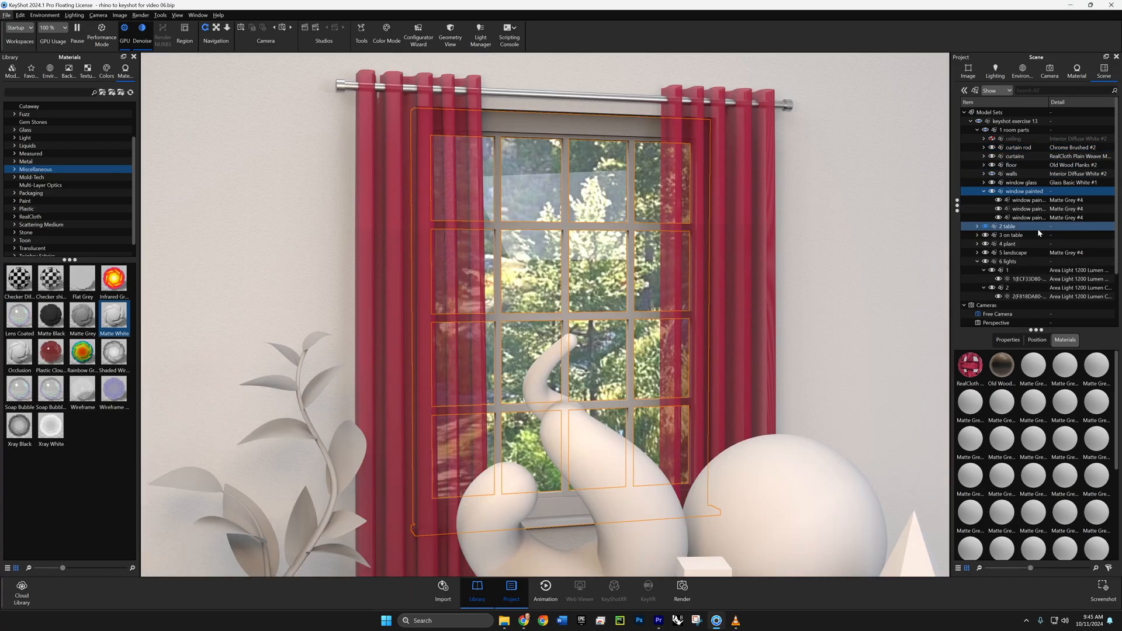
# - Apply the Matte White material to the whole window painted group
pyautogui.click(1037, 217)
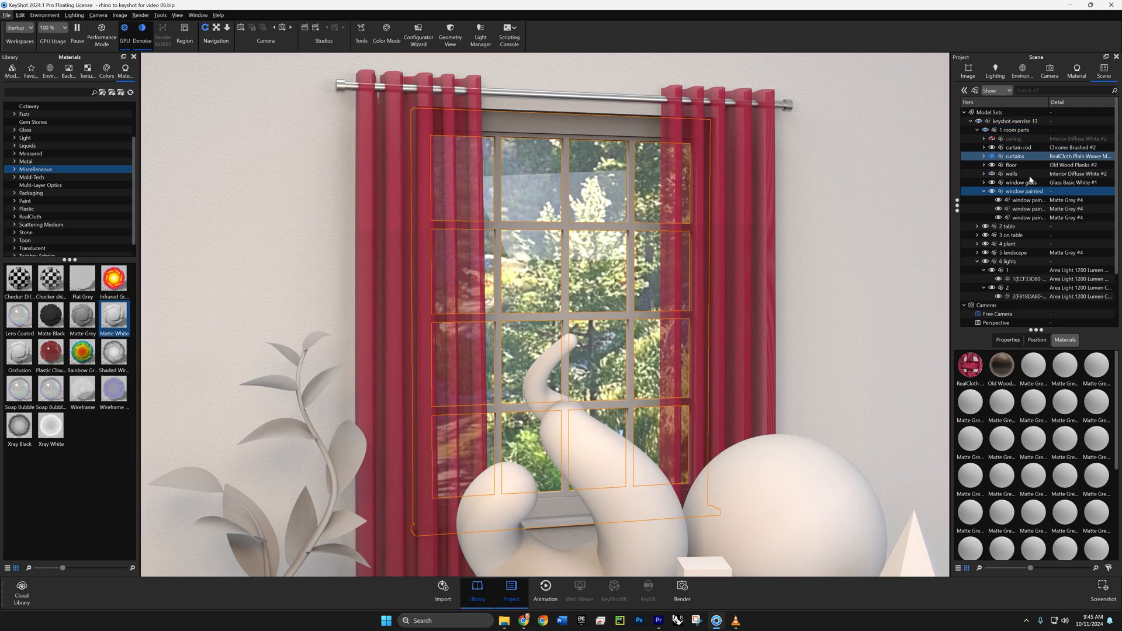
pyautogui.click(1029, 192)
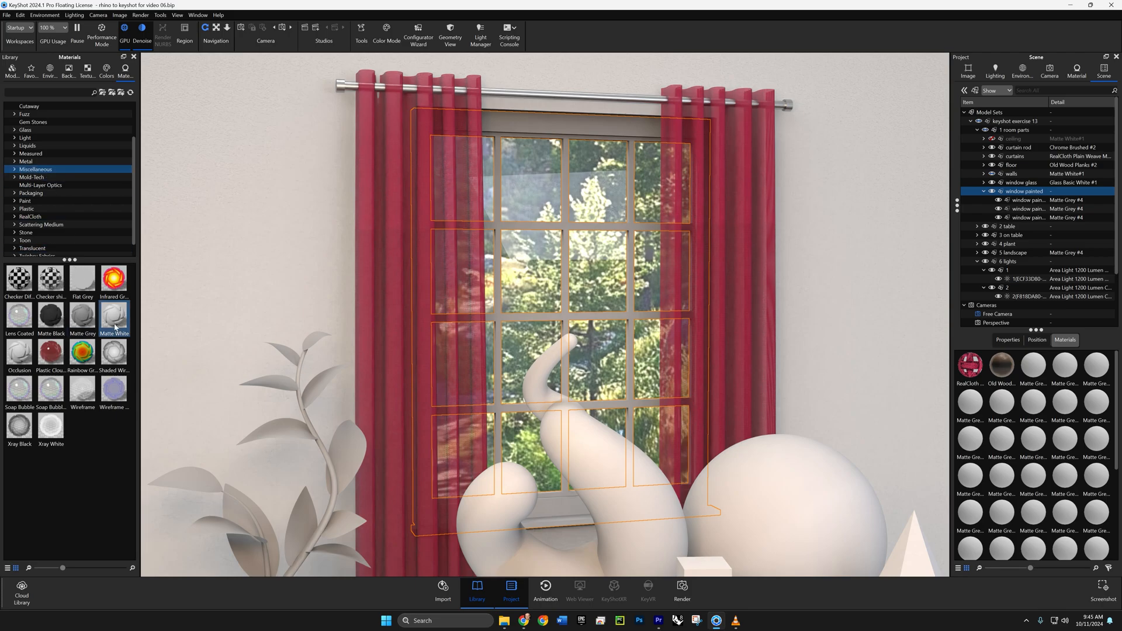
pyautogui.moveTo(114, 317)
pyautogui.mouseDown()
pyautogui.moveTo(1025, 226)
pyautogui.moveTo(1046, 219)
pyautogui.moveTo(1028, 193)
pyautogui.mouseUp()
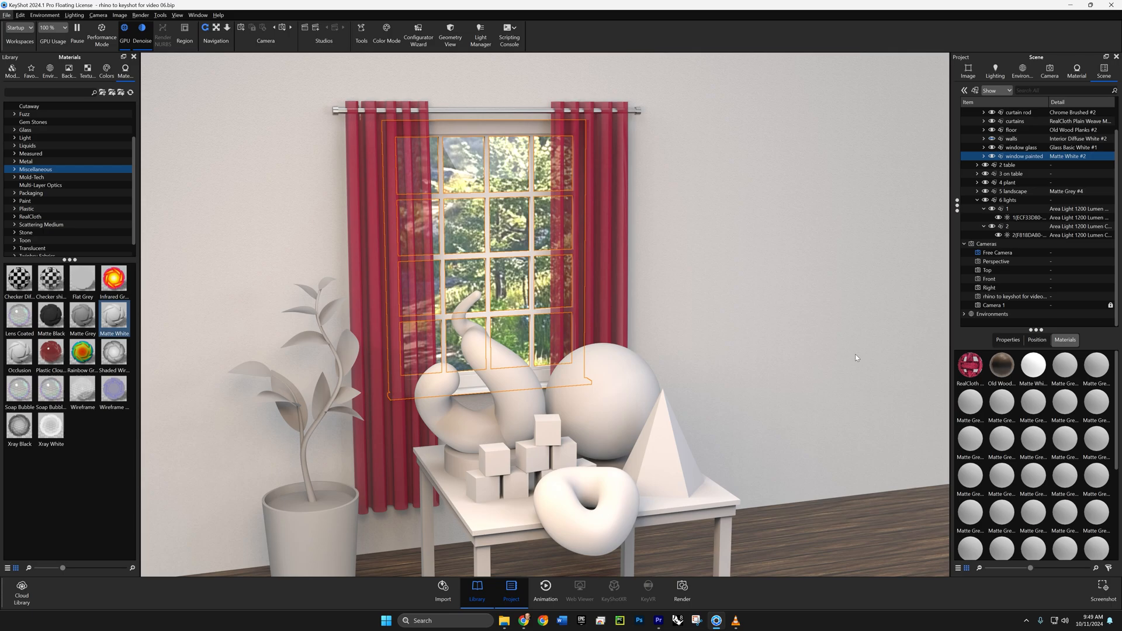
# - Toggle the visibility of the window painted group off and on to check which parts it contains
pyautogui.click(992, 157)
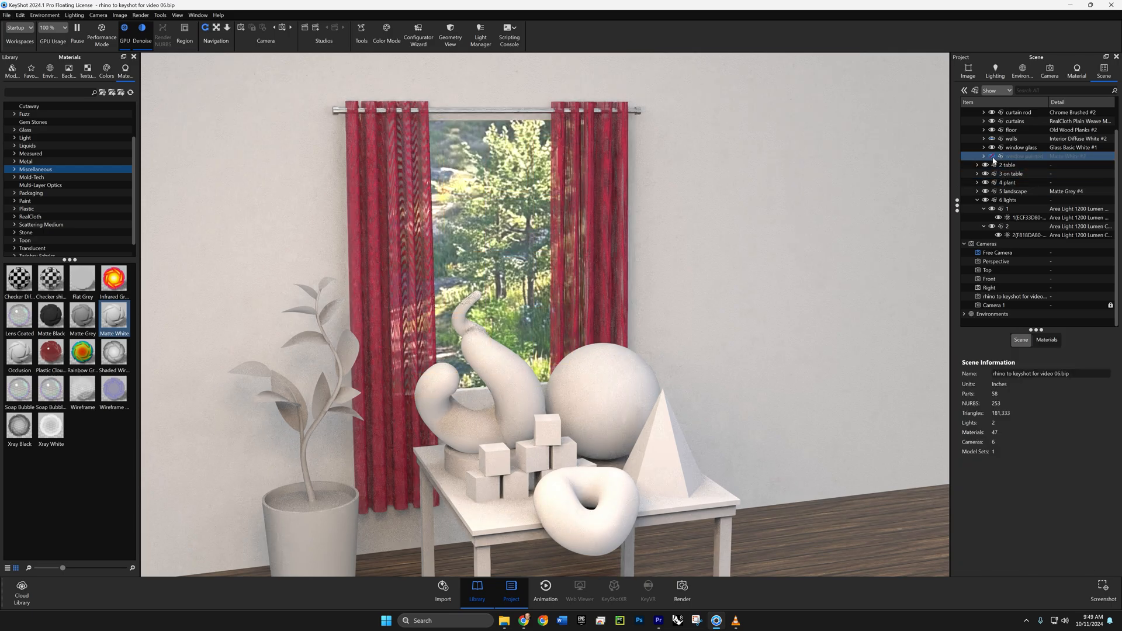
pyautogui.click(992, 156)
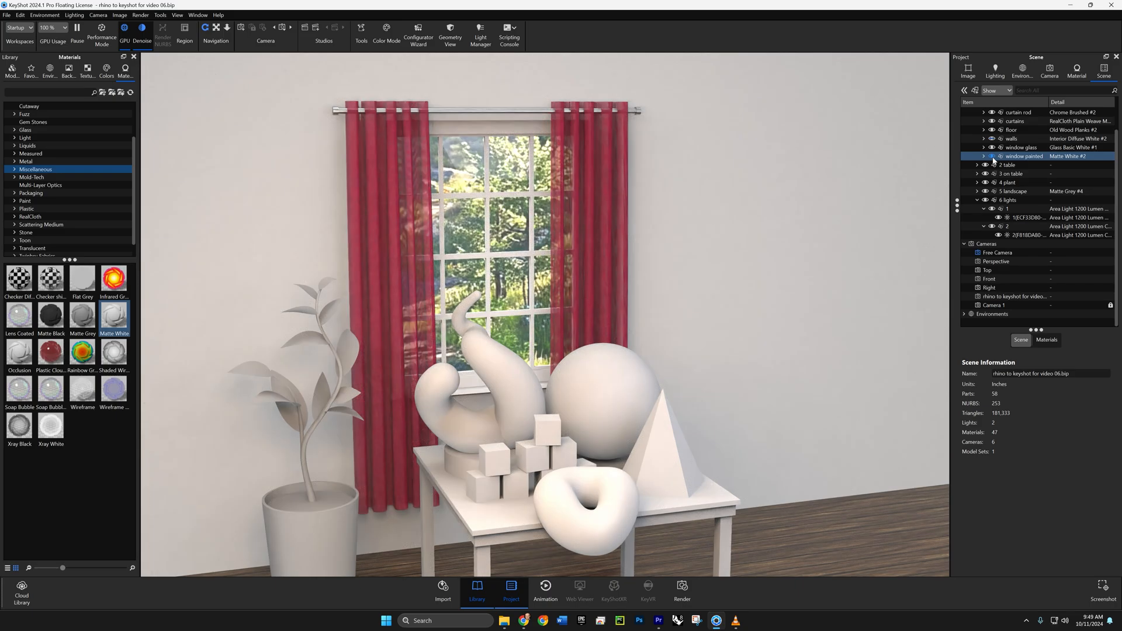
pyautogui.click(999, 157)
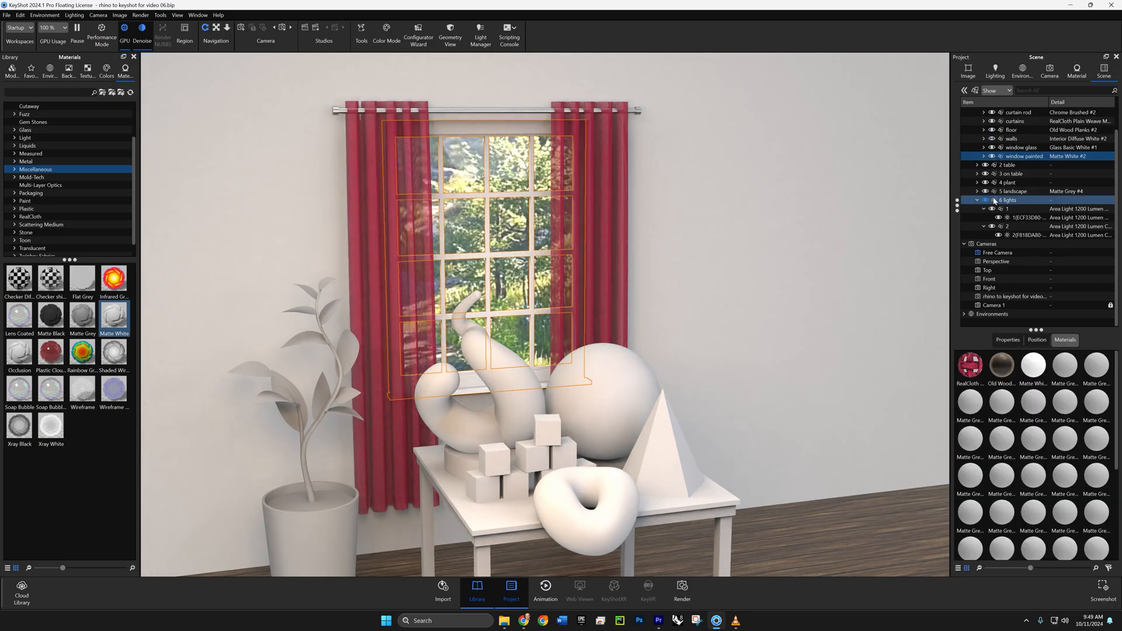
pyautogui.click(991, 323)
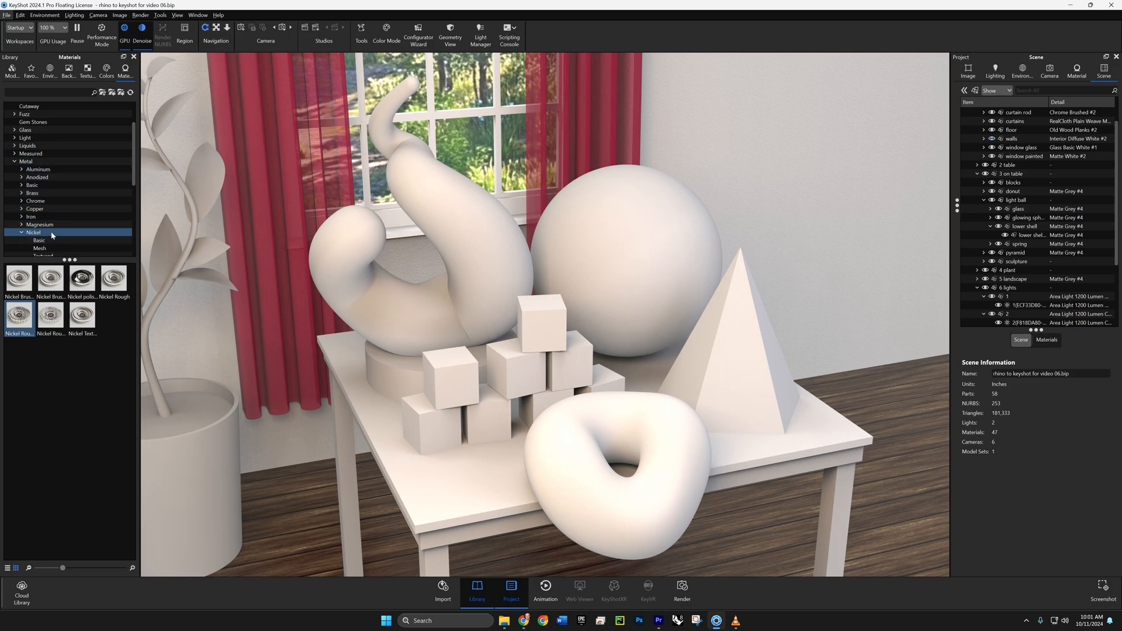
# - Apply Nickel Rough 10mm Circular Mesh to the curved sculpture on the table
pyautogui.moveTo(17, 326)
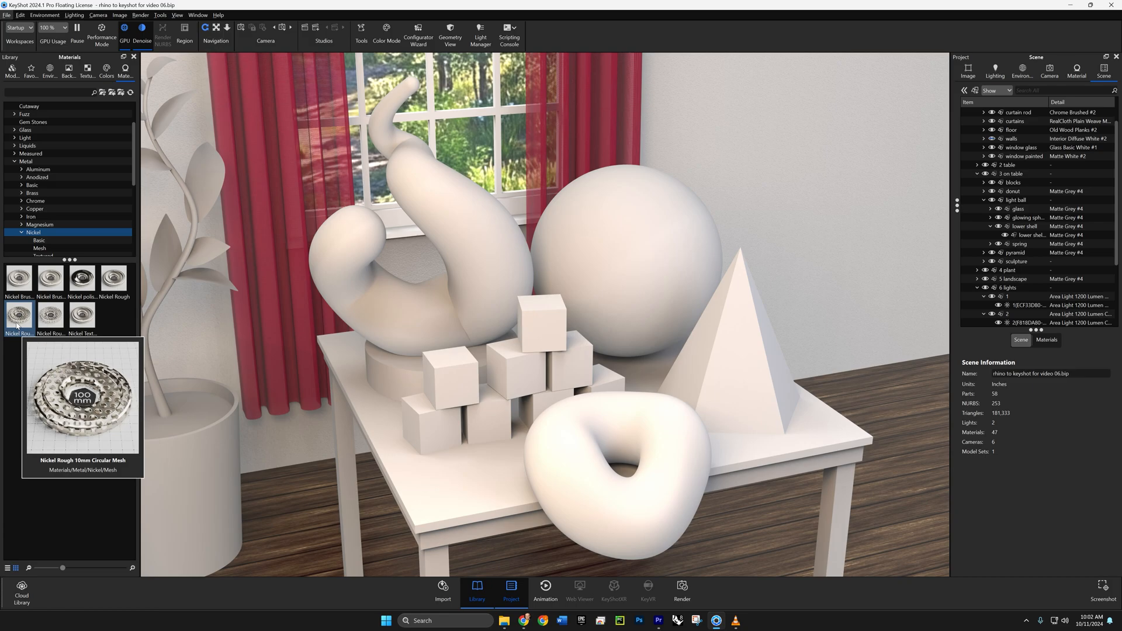
pyautogui.moveTo(17, 326)
pyautogui.mouseDown()
pyautogui.moveTo(233, 339)
pyautogui.moveTo(377, 313)
pyautogui.moveTo(506, 308)
pyautogui.mouseUp()
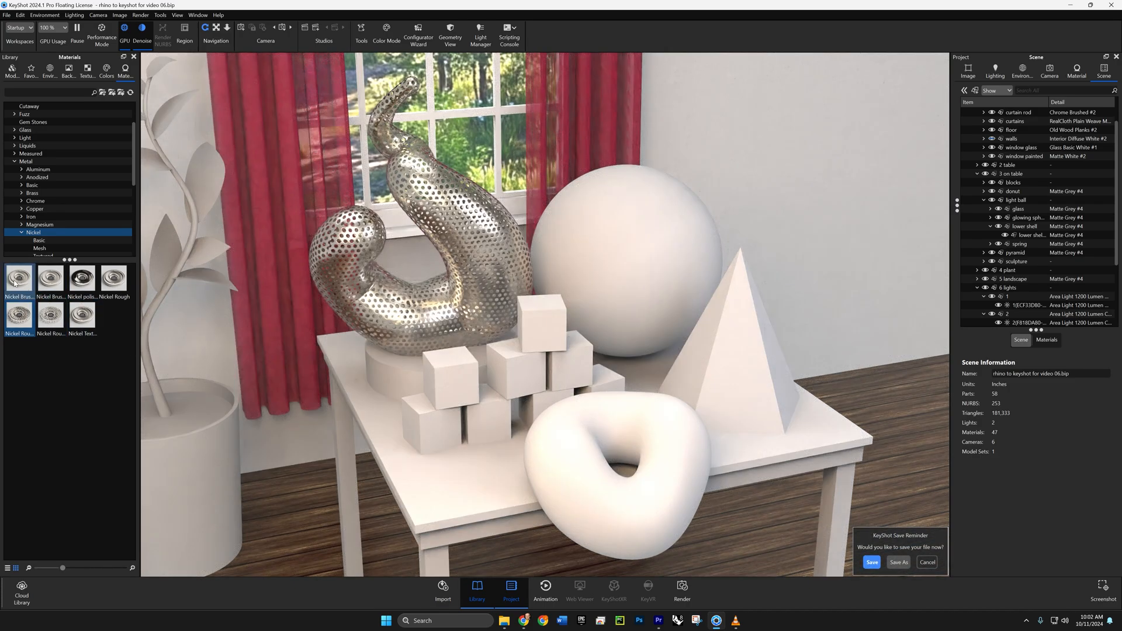
pyautogui.moveTo(113, 283)
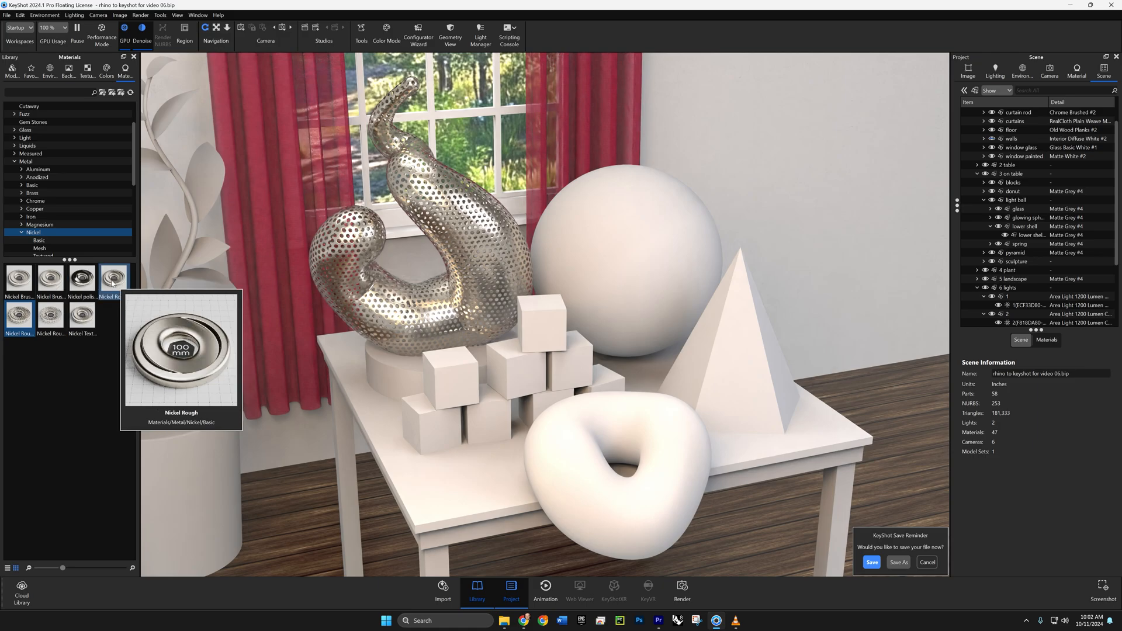
# - Apply Nickel Rough to the sculpture's round base and Granite Cool White to the leftmost block of the bottom row
pyautogui.moveTo(113, 283); pyautogui.dragTo(409, 402)
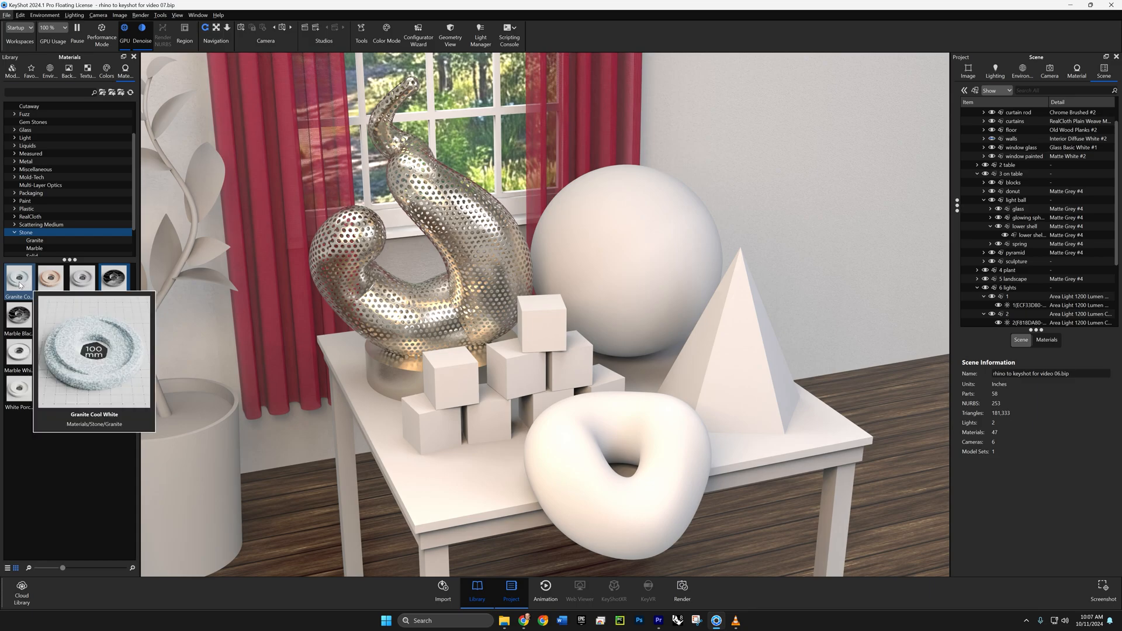
pyautogui.moveTo(43, 281)
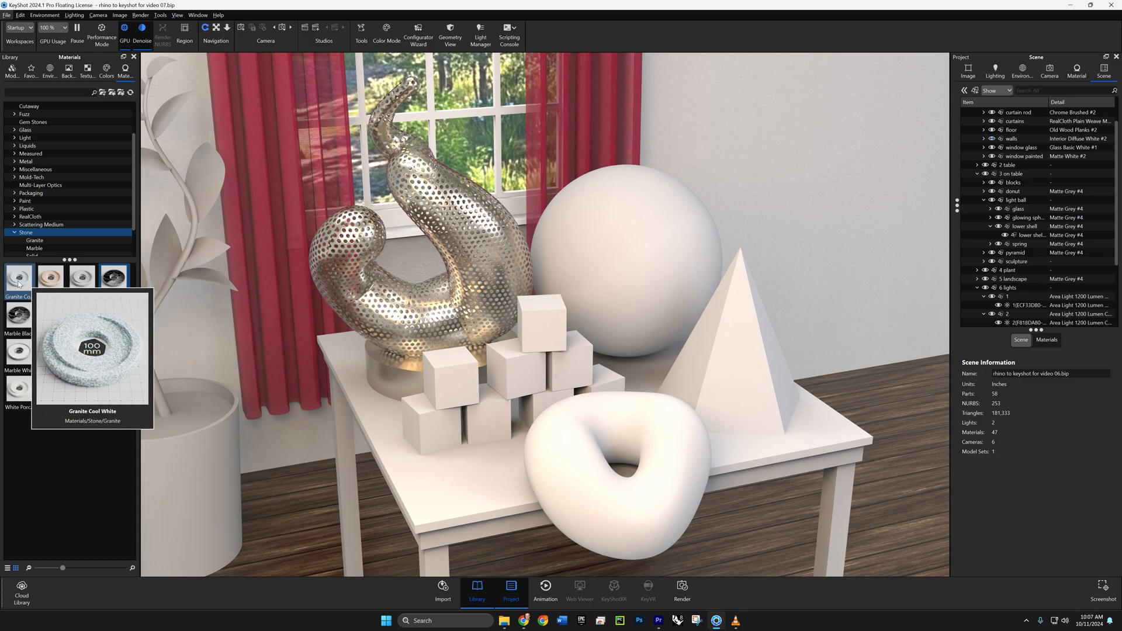
pyautogui.moveTo(18, 284); pyautogui.dragTo(446, 444)
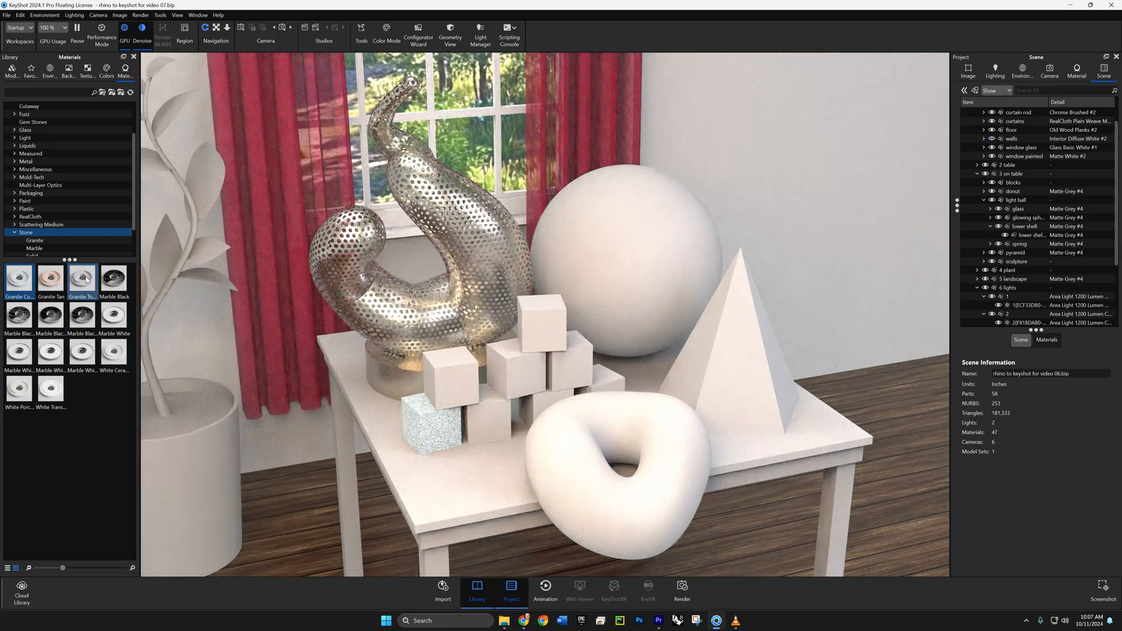
# - Apply the third granite material to the third block of the bottom row and Marble Black to the second
pyautogui.moveTo(85, 280)
pyautogui.moveTo(86, 280); pyautogui.dragTo(544, 401)
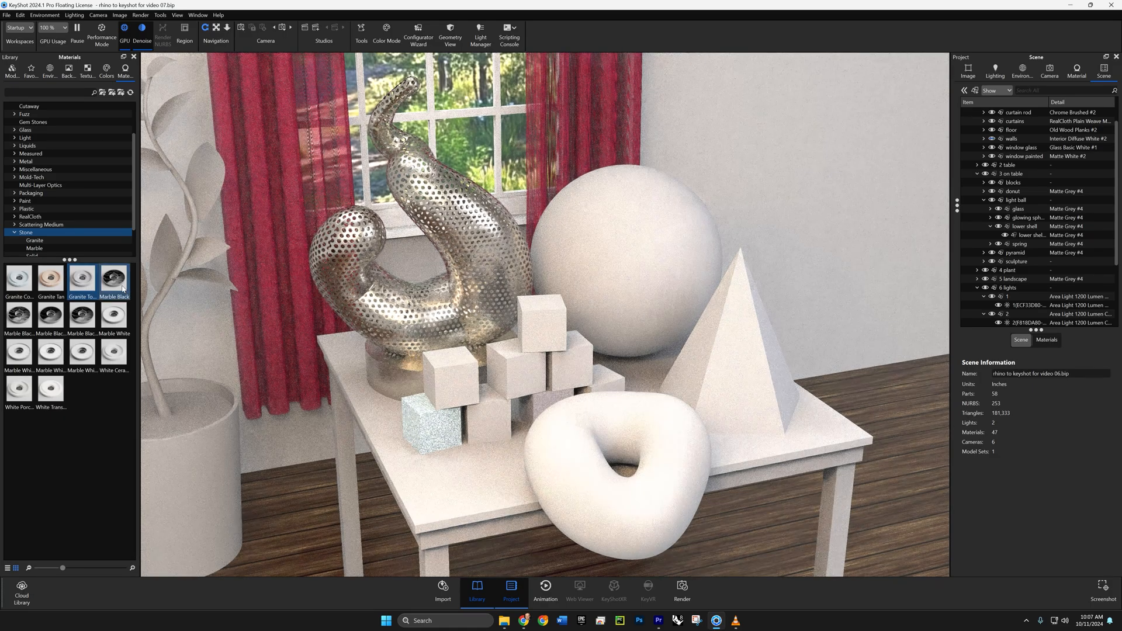
pyautogui.moveTo(122, 288); pyautogui.dragTo(507, 447)
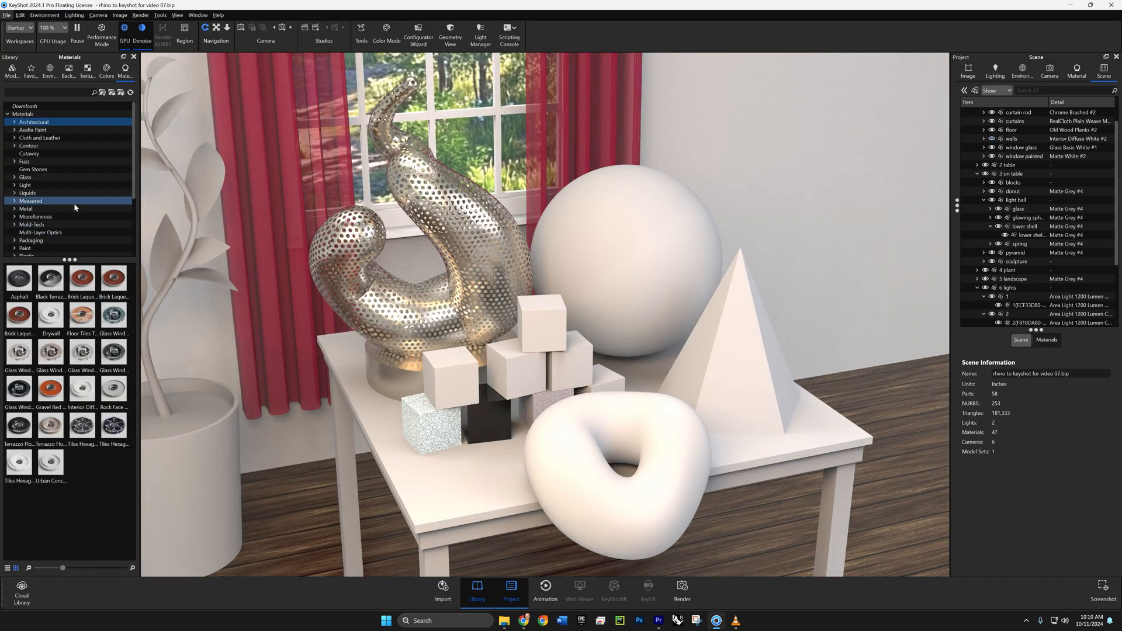
# - Apply Asphalt to the right block of the middle row and the red gravel material to the left block of that row
pyautogui.moveTo(24, 286); pyautogui.dragTo(587, 380)
pyautogui.moveTo(60, 394); pyautogui.dragTo(450, 377)
# - Apply Glass Window Ener-G Smart Blue to the centre block of the middle row and Tiles Hexagon Dark Grey to the rightmost bottom block
pyautogui.moveTo(113, 324)
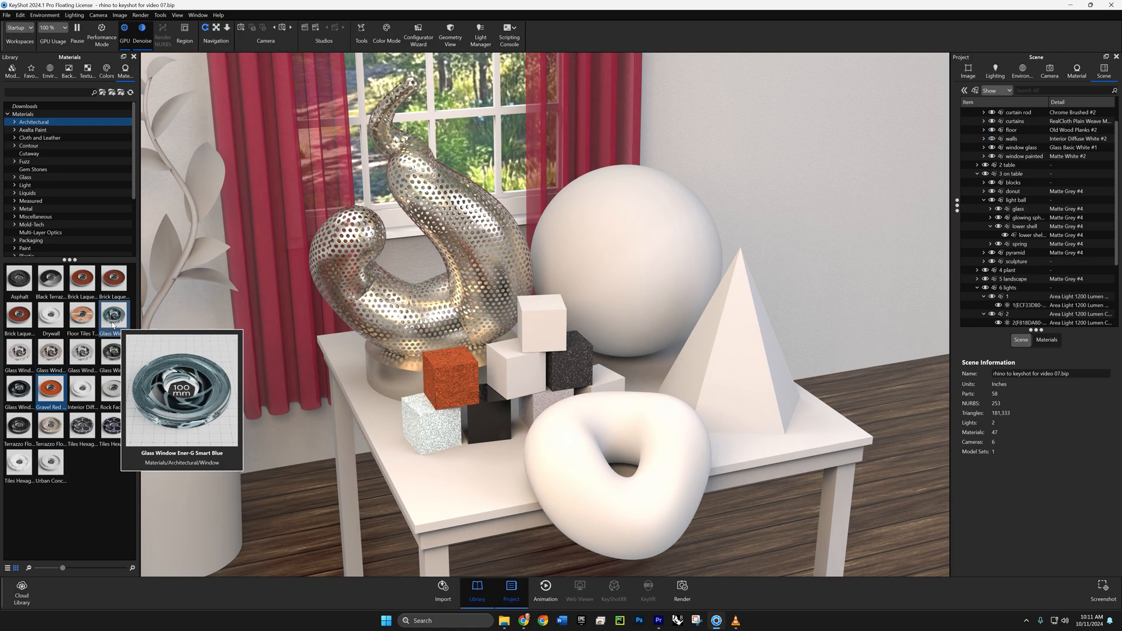
pyautogui.moveTo(112, 325); pyautogui.dragTo(518, 377)
pyautogui.moveTo(84, 436)
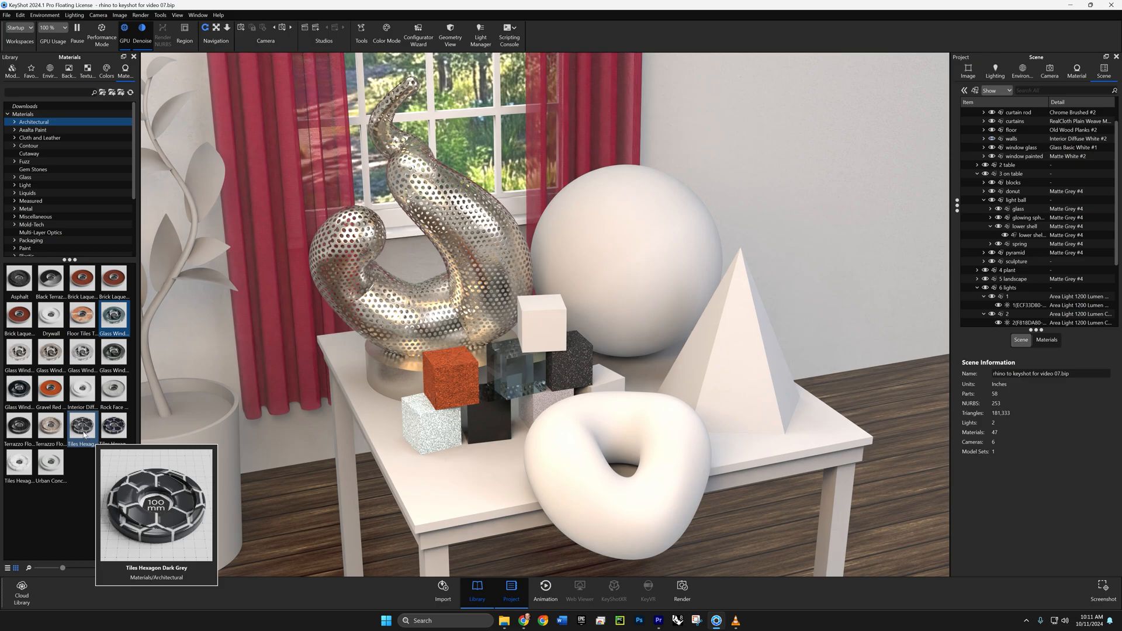
pyautogui.moveTo(85, 435); pyautogui.dragTo(634, 412)
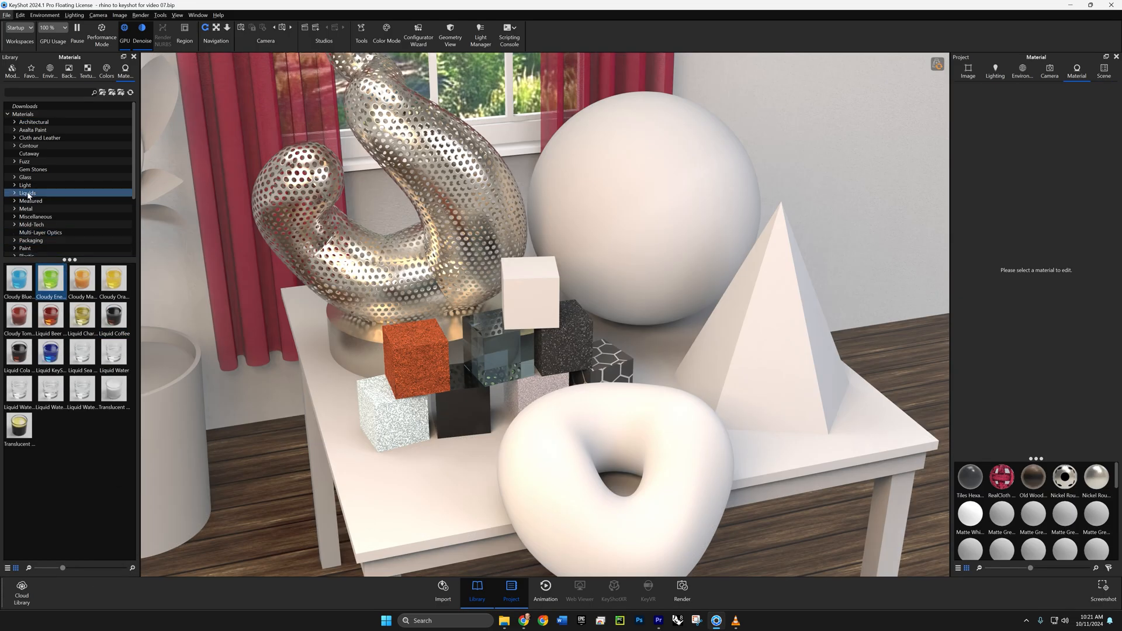
# - Apply Cloudy Energy Drink Lime Bubbles to the top block and Human Skin Porcelain 50mm to the donut
pyautogui.moveTo(50, 285)
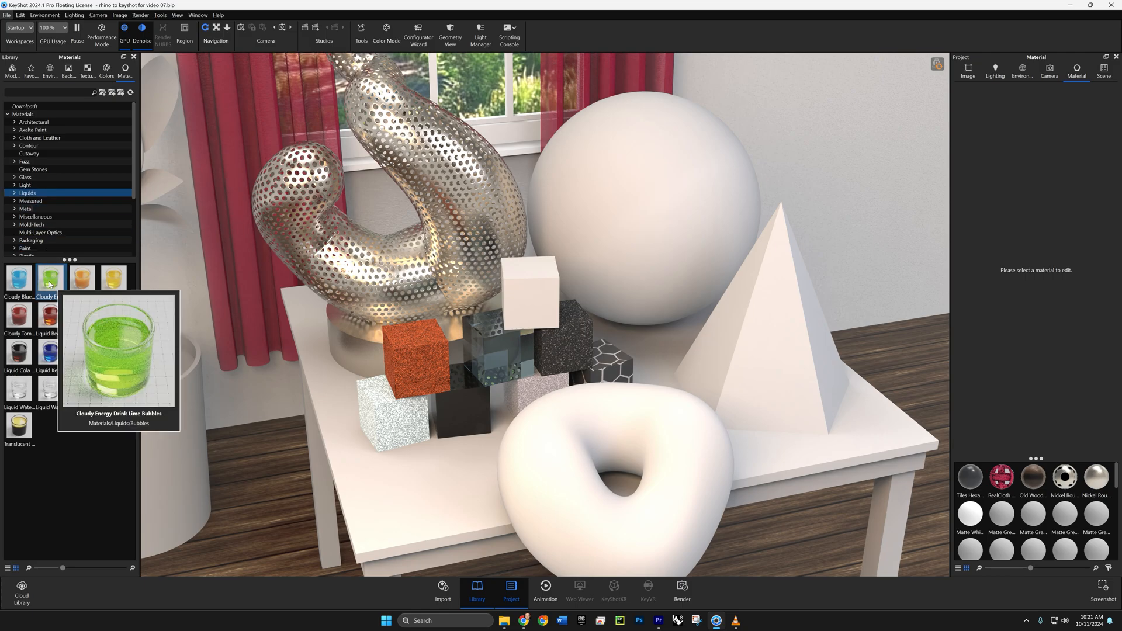
pyautogui.moveTo(50, 284); pyautogui.dragTo(529, 324)
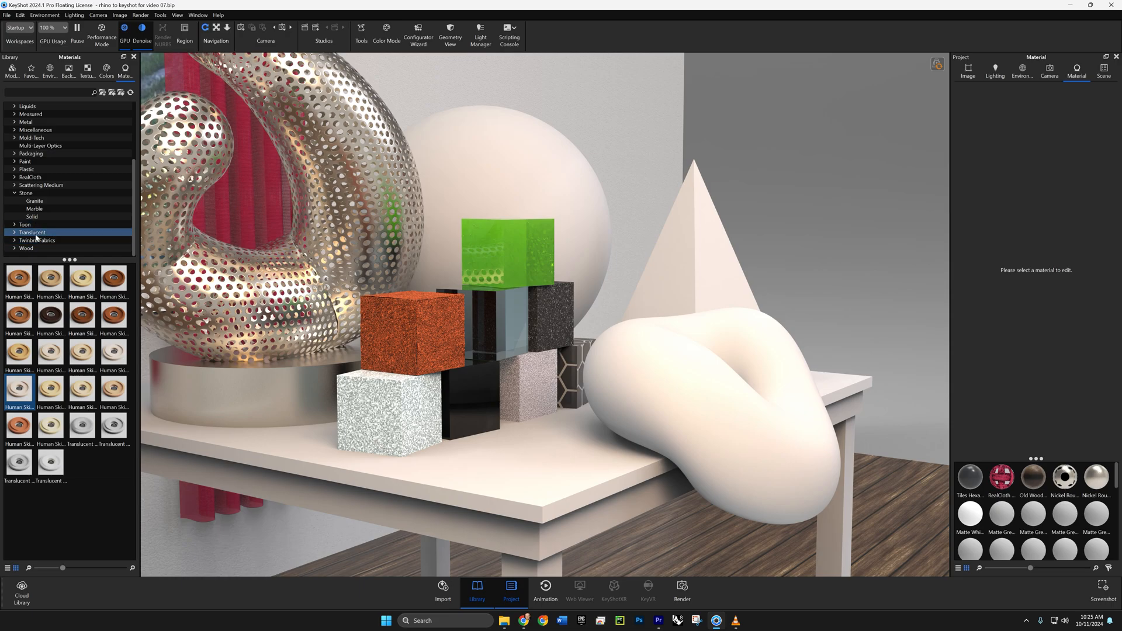
pyautogui.moveTo(18, 398)
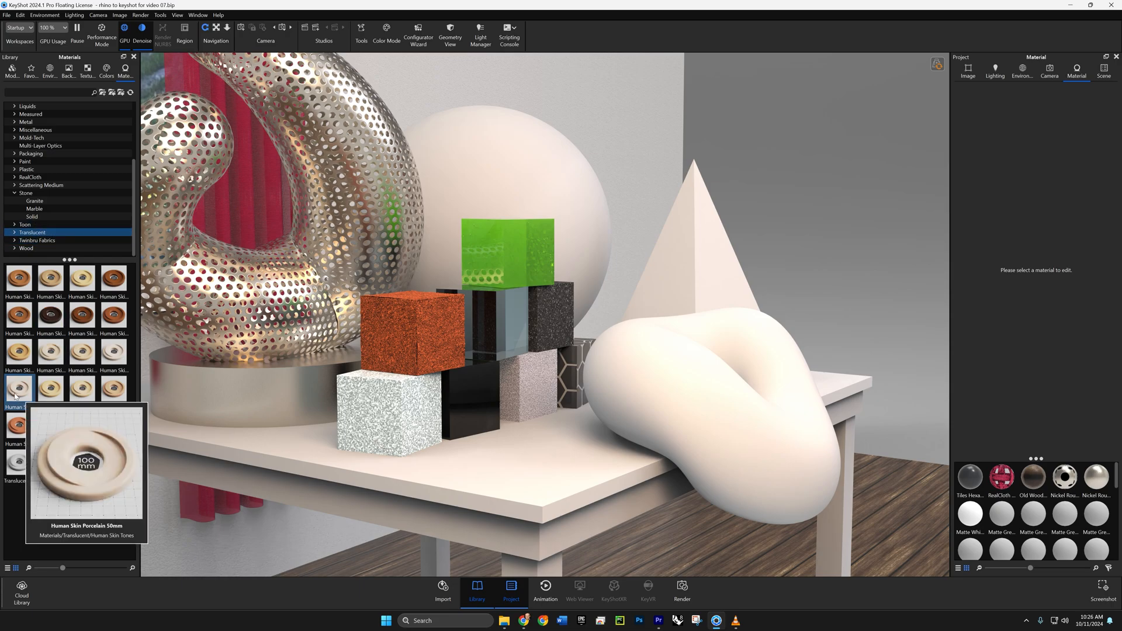
pyautogui.moveTo(17, 397); pyautogui.dragTo(640, 400)
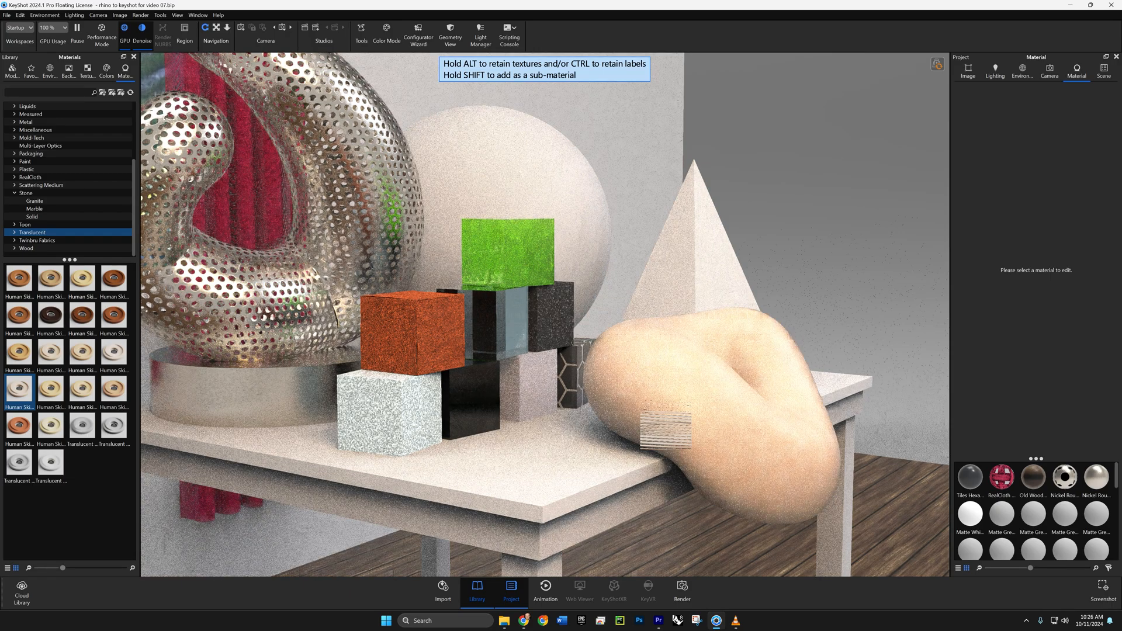
# - Apply the Scattering Medium Sponge material to the pyramid on the table
pyautogui.click(46, 186)
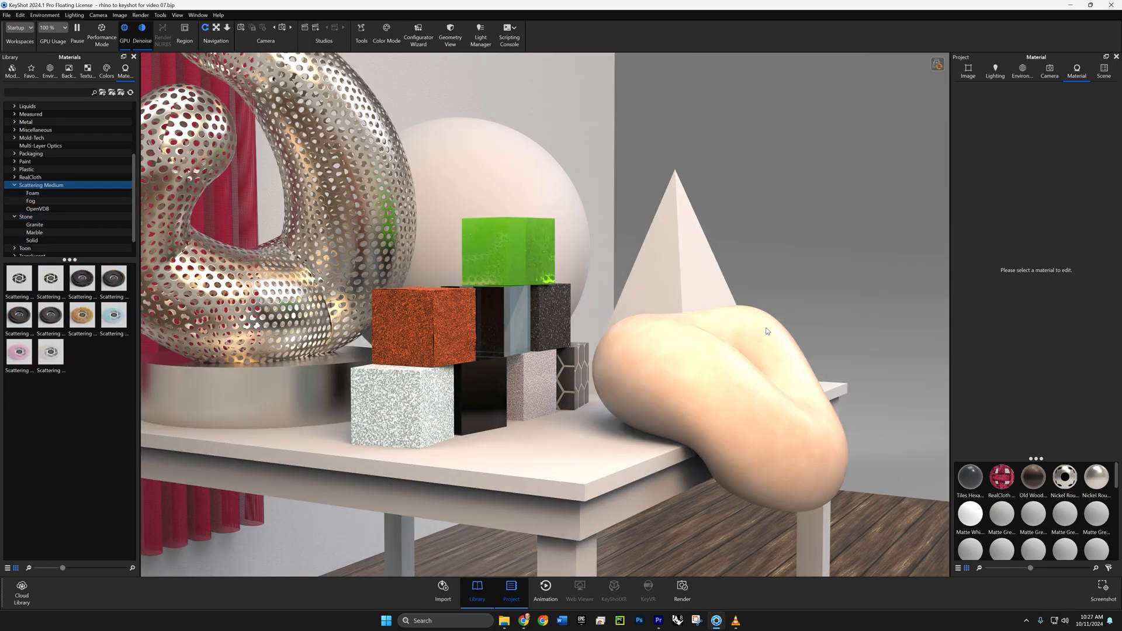
pyautogui.moveTo(742, 331); pyautogui.dragTo(656, 373)
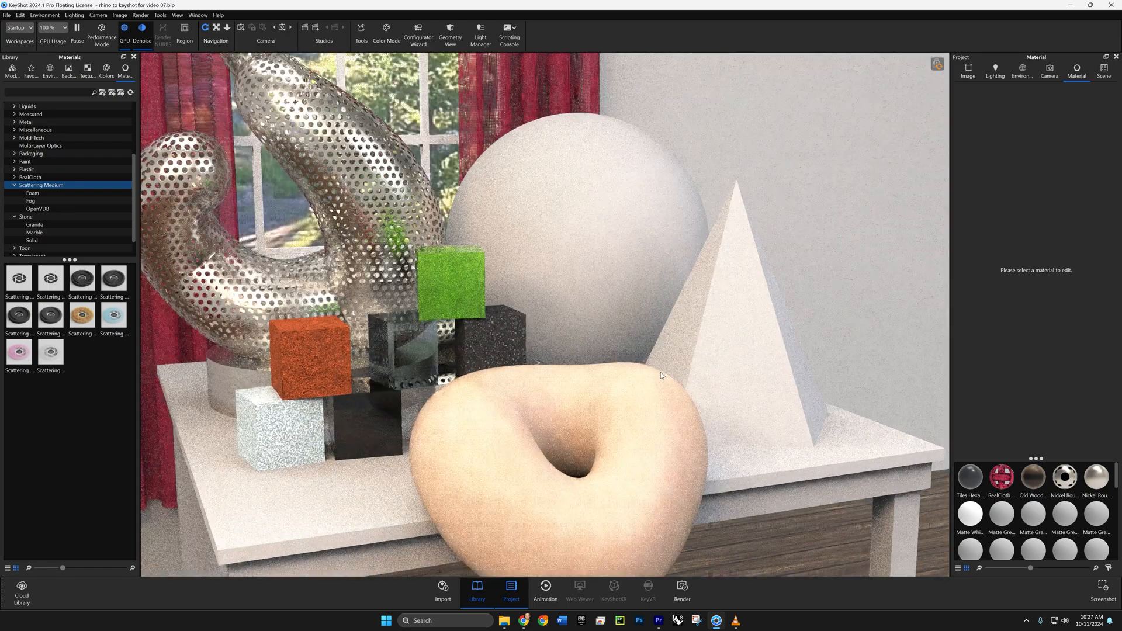
pyautogui.moveTo(85, 321)
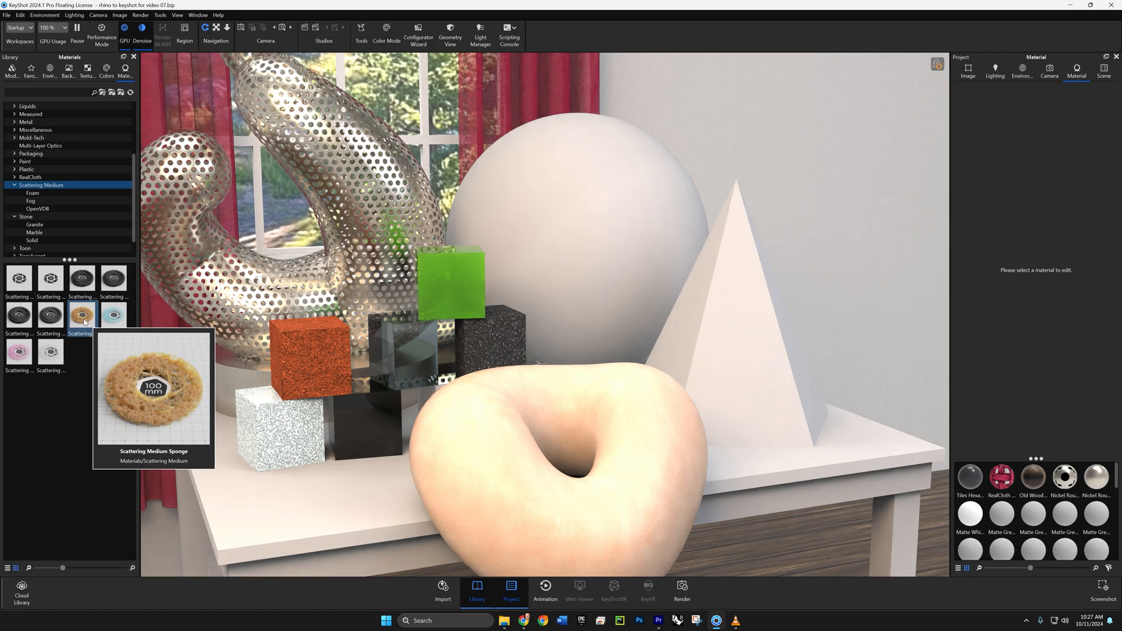
pyautogui.moveTo(84, 321); pyautogui.dragTo(769, 346)
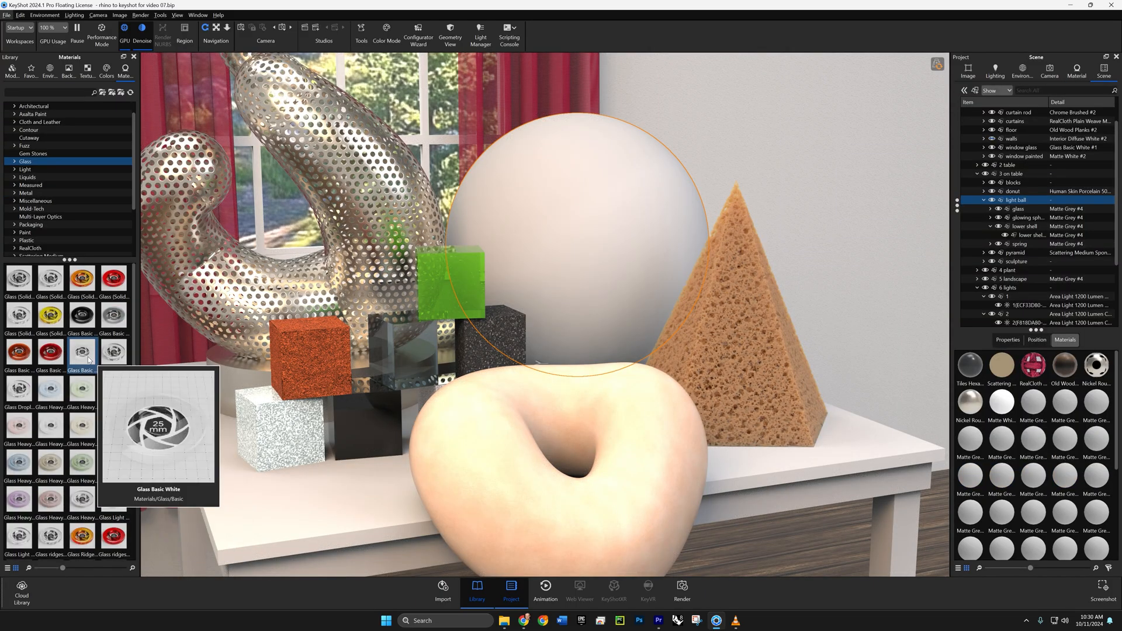
# - Apply Glass Basic White to the light ball's upper glass and Clear Rough Plastic Blue to its lower shell
pyautogui.moveTo(89, 359); pyautogui.dragTo(575, 171)
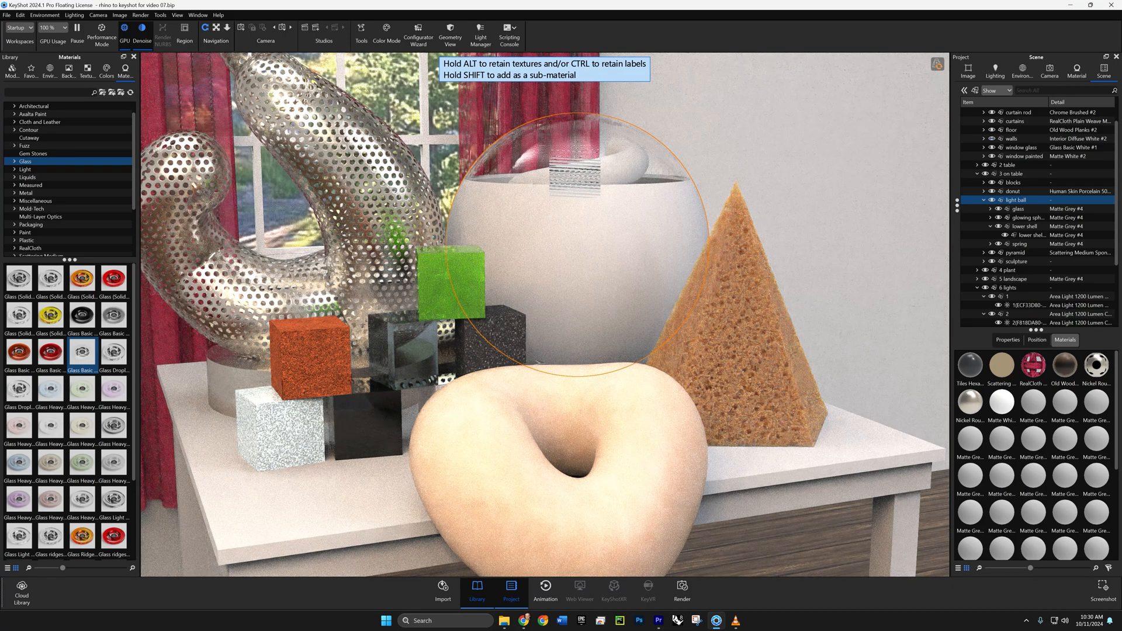
pyautogui.moveTo(575, 171); pyautogui.dragTo(535, 174)
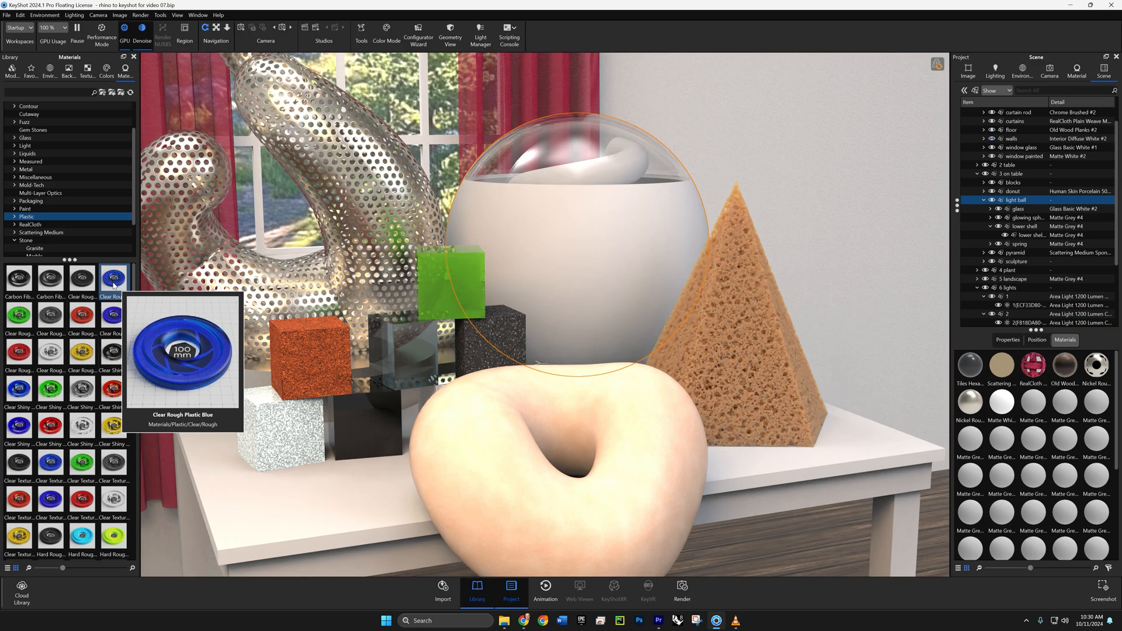
pyautogui.moveTo(114, 285)
pyautogui.mouseDown()
pyautogui.moveTo(431, 294)
pyautogui.moveTo(491, 247)
pyautogui.moveTo(608, 210)
pyautogui.mouseUp()
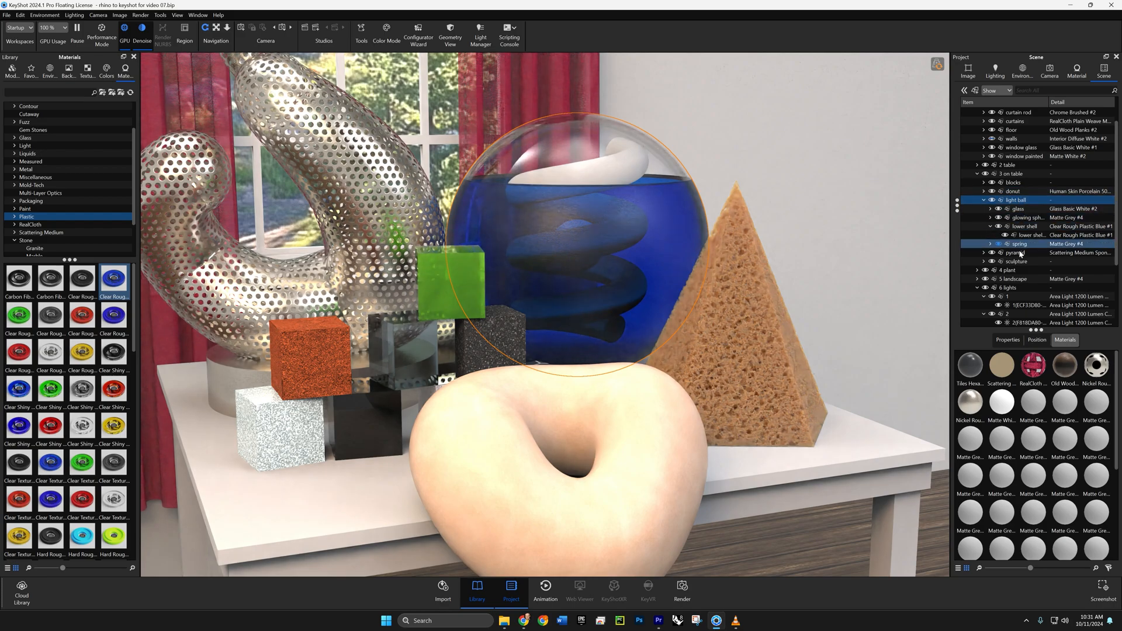
# - Search the material library for "rusty" and apply Rusty Scratched Steel to the spring inside the light ball
pyautogui.scroll(2, 1028, 213)
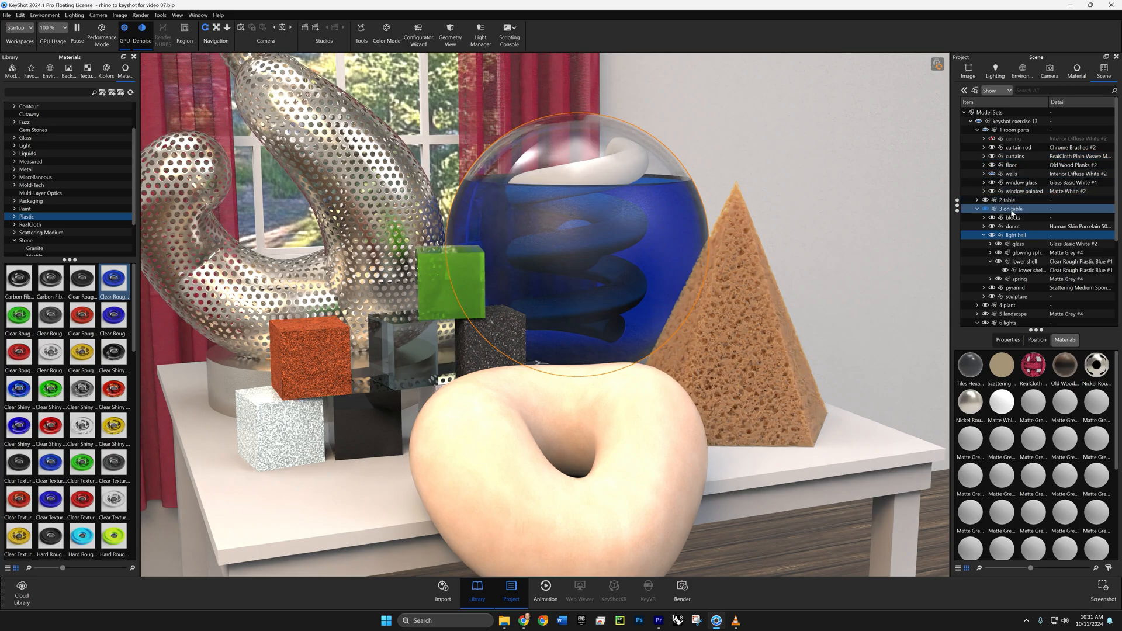
pyautogui.scroll(-1, 1013, 212)
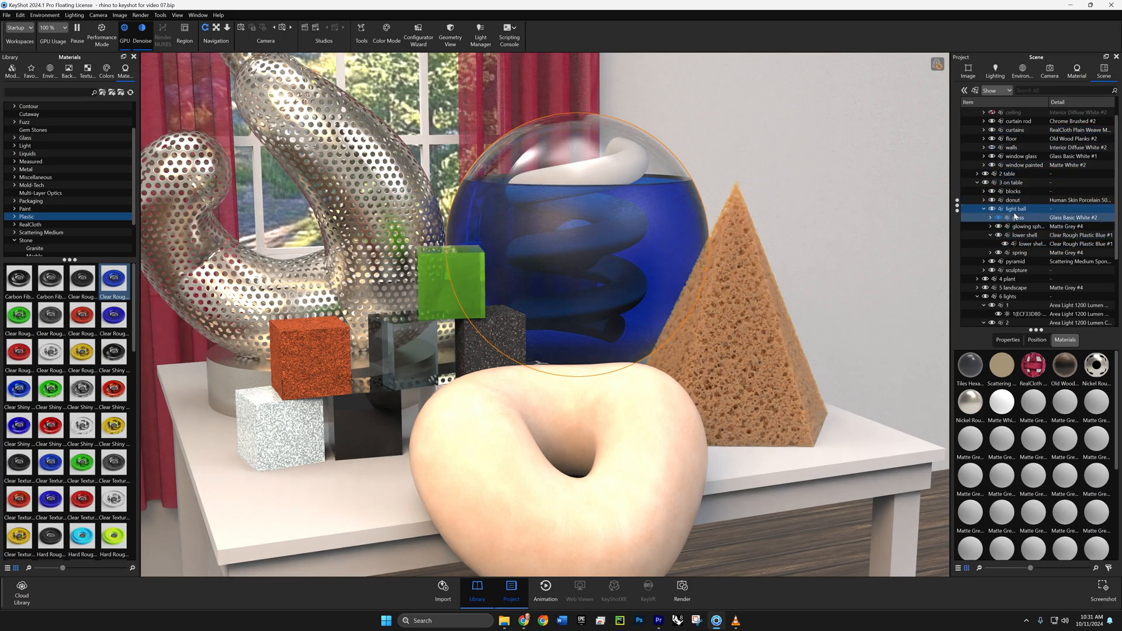
pyautogui.click(1019, 254)
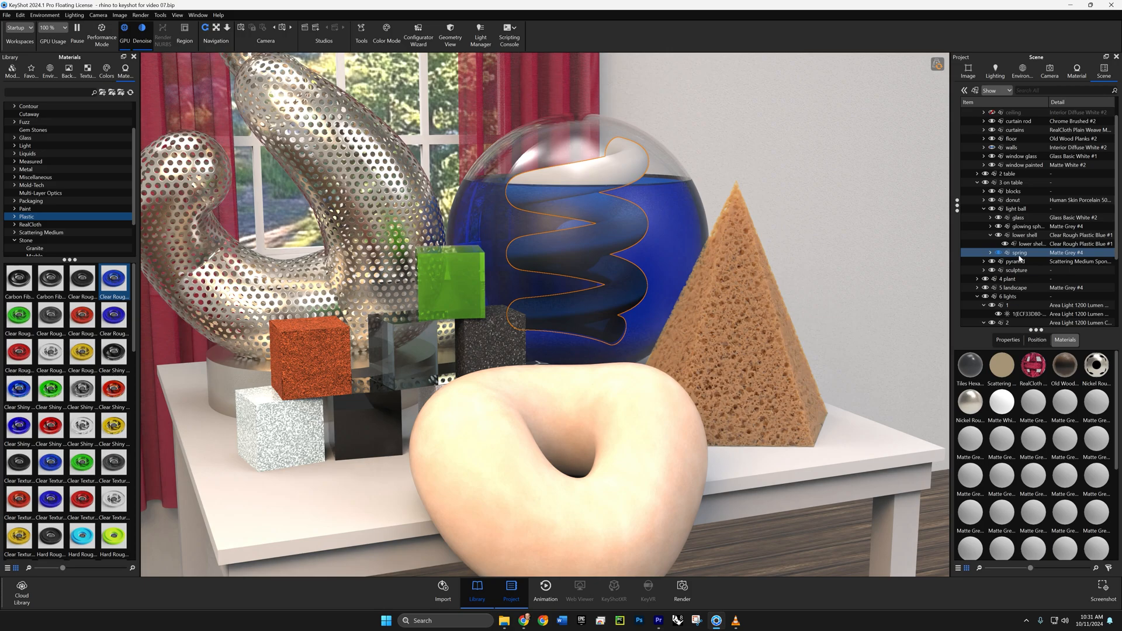
pyautogui.click(27, 169)
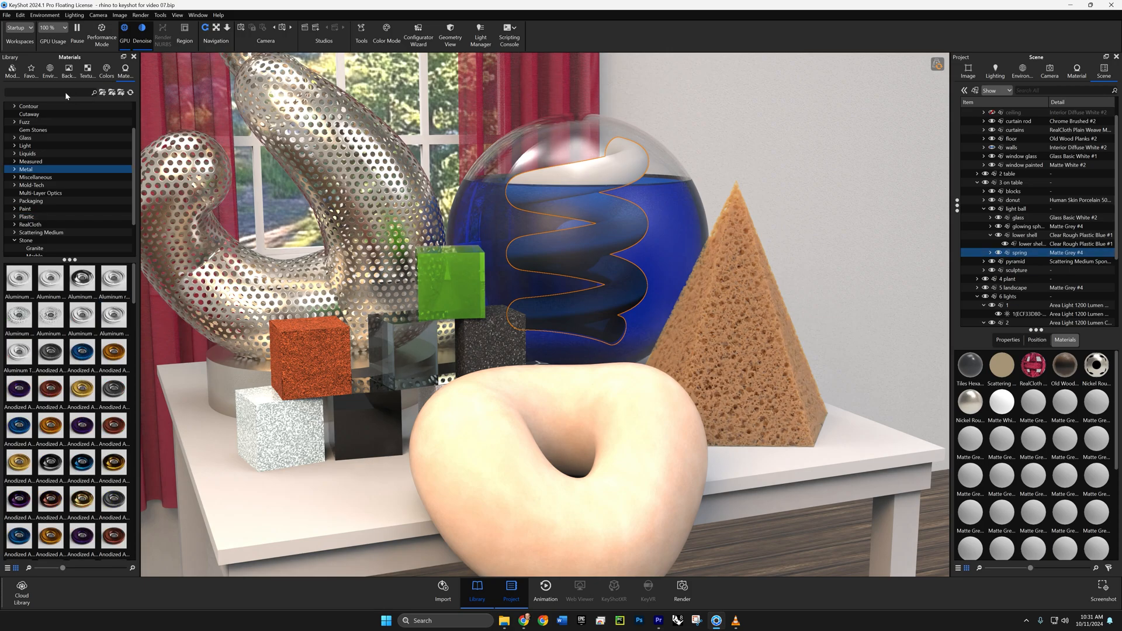
pyautogui.click(65, 92)
pyautogui.write('rusty')
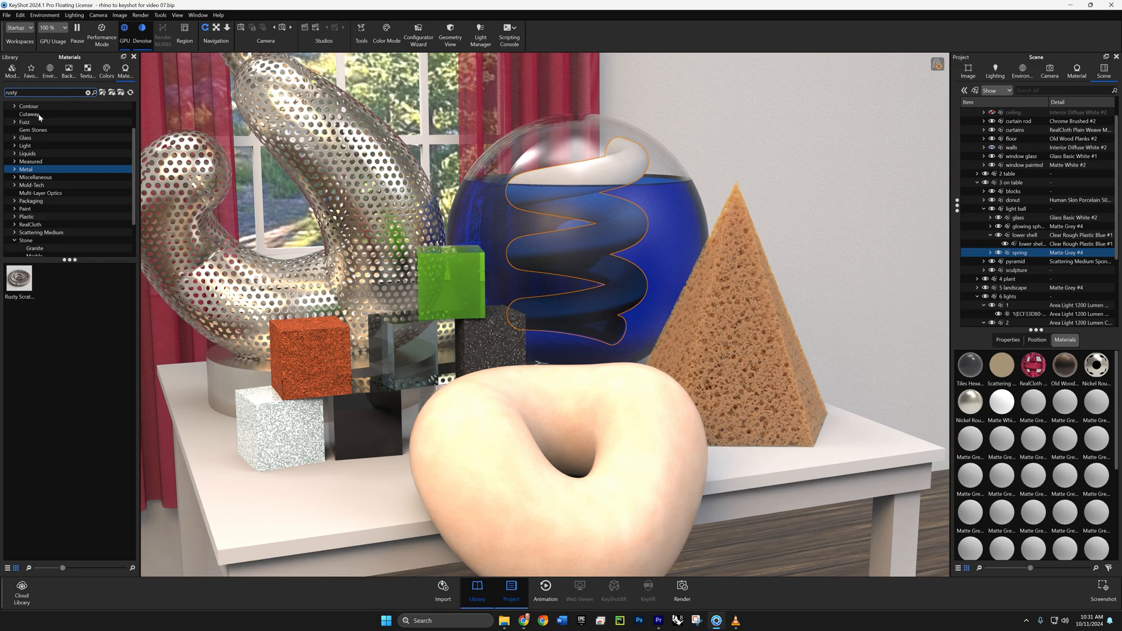
pyautogui.moveTo(19, 279); pyautogui.dragTo(1022, 260)
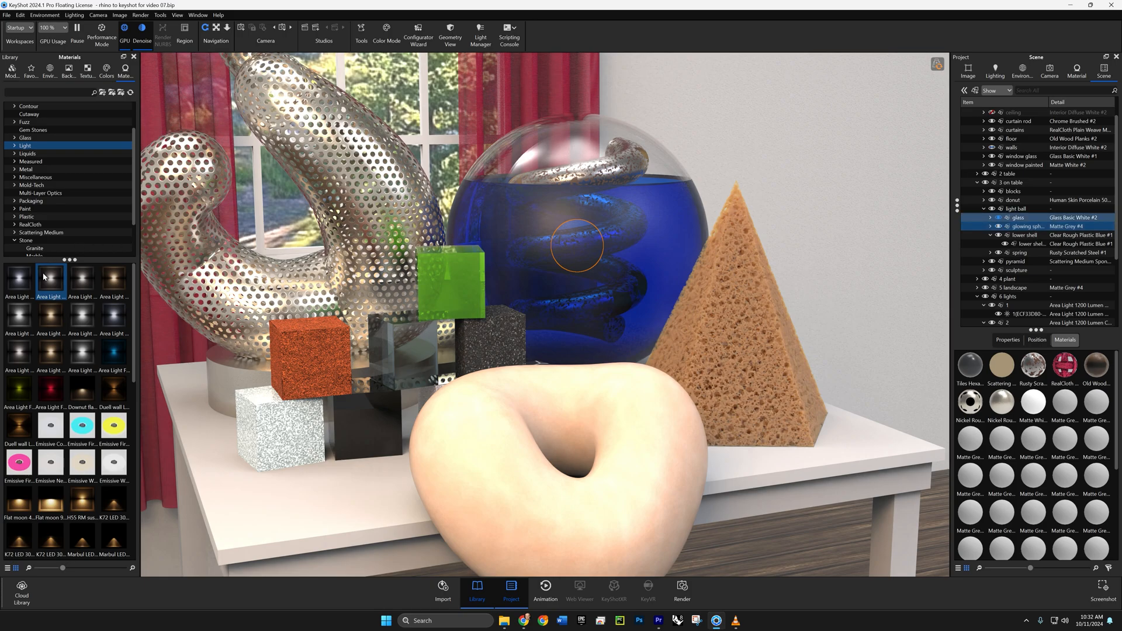
# - Apply Area Light 1200 Lumen Neutral to the glowing sphere inside the light ball
pyautogui.moveTo(48, 286)
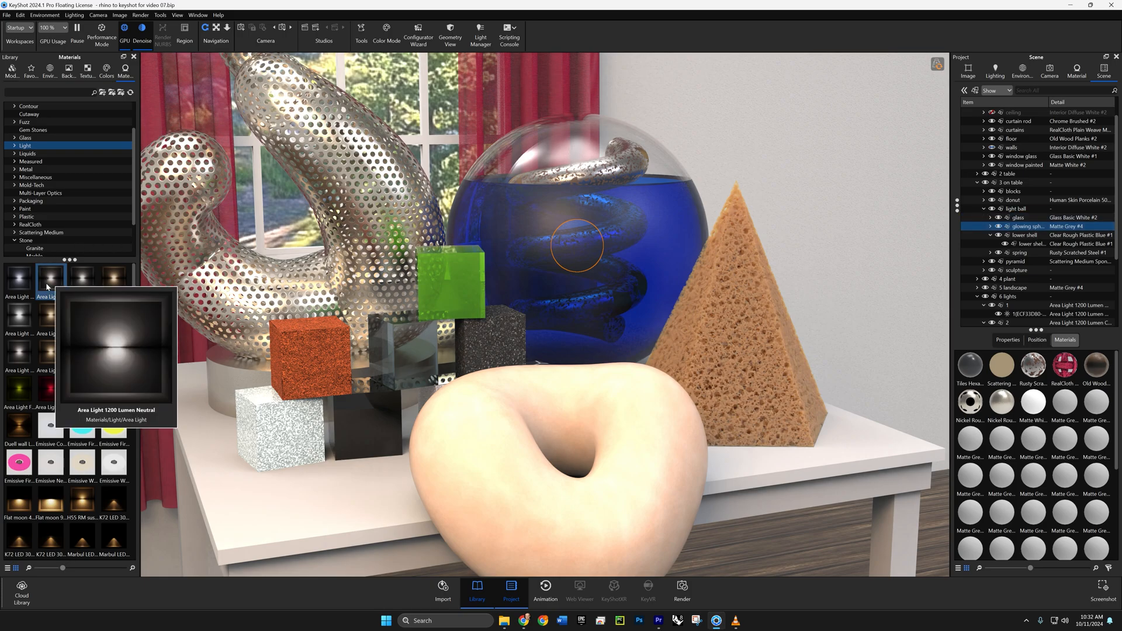
pyautogui.moveTo(47, 287); pyautogui.dragTo(1040, 228)
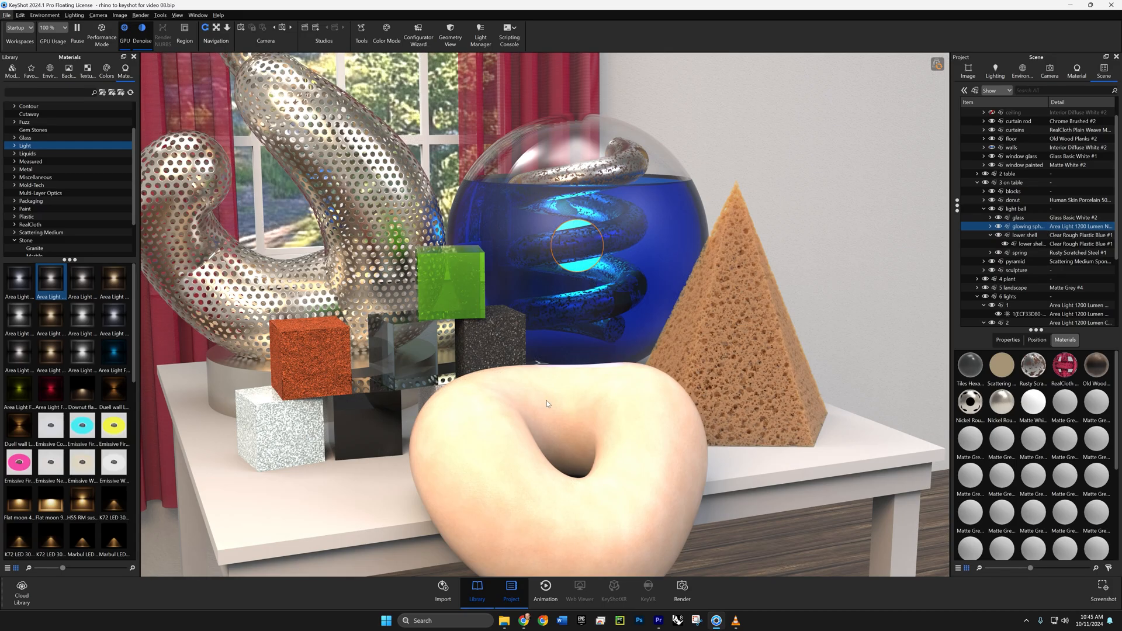
# - Apply the Ash wood material to the whole 2 table group
pyautogui.moveTo(507, 386); pyautogui.dragTo(514, 452)
pyautogui.moveTo(398, 312); pyautogui.dragTo(485, 326)
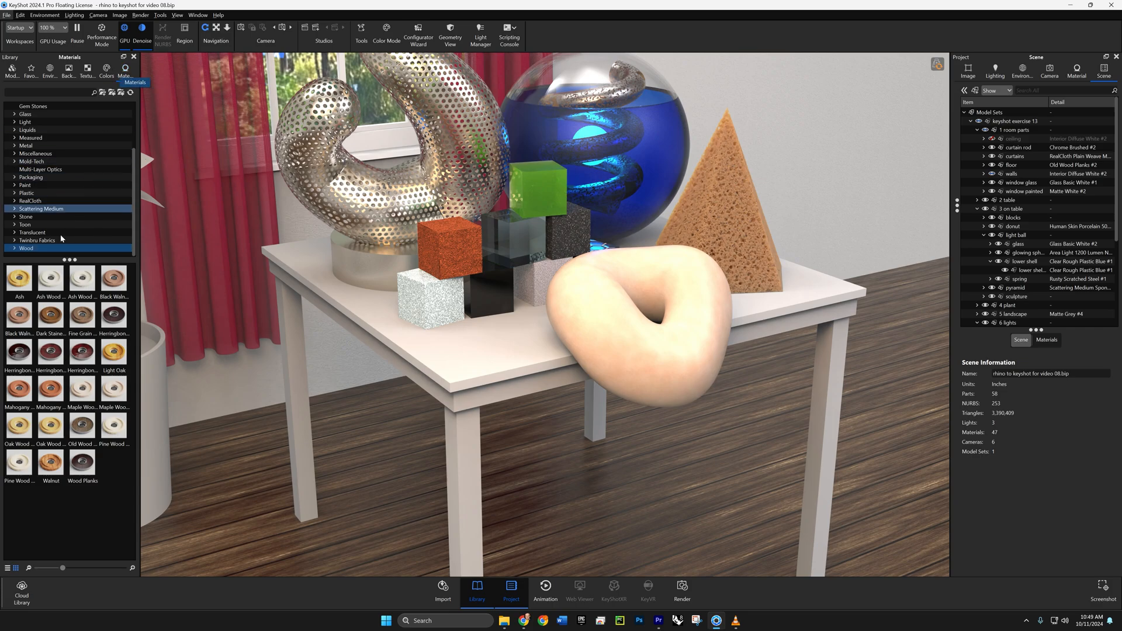
pyautogui.moveTo(20, 284)
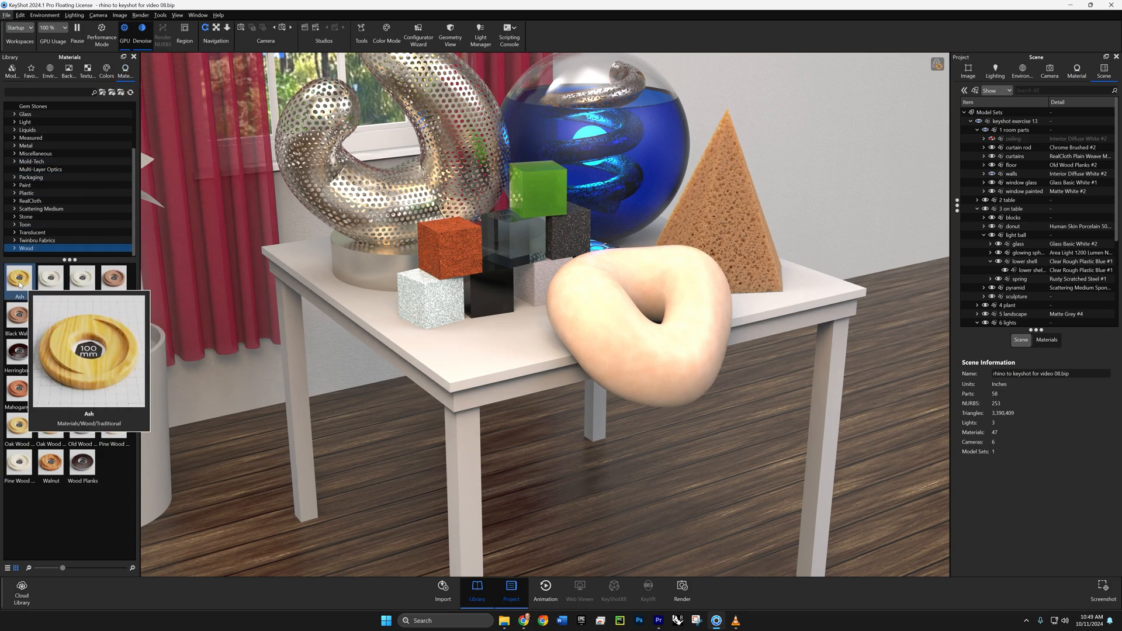
pyautogui.moveTo(19, 284); pyautogui.dragTo(1017, 201)
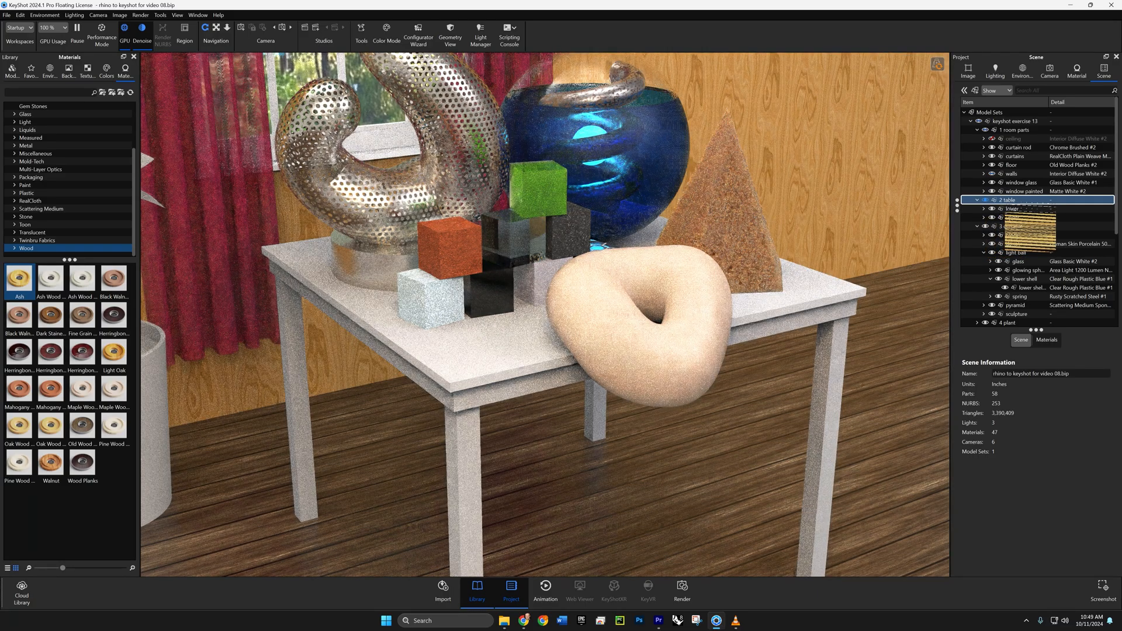
pyautogui.click(1028, 209)
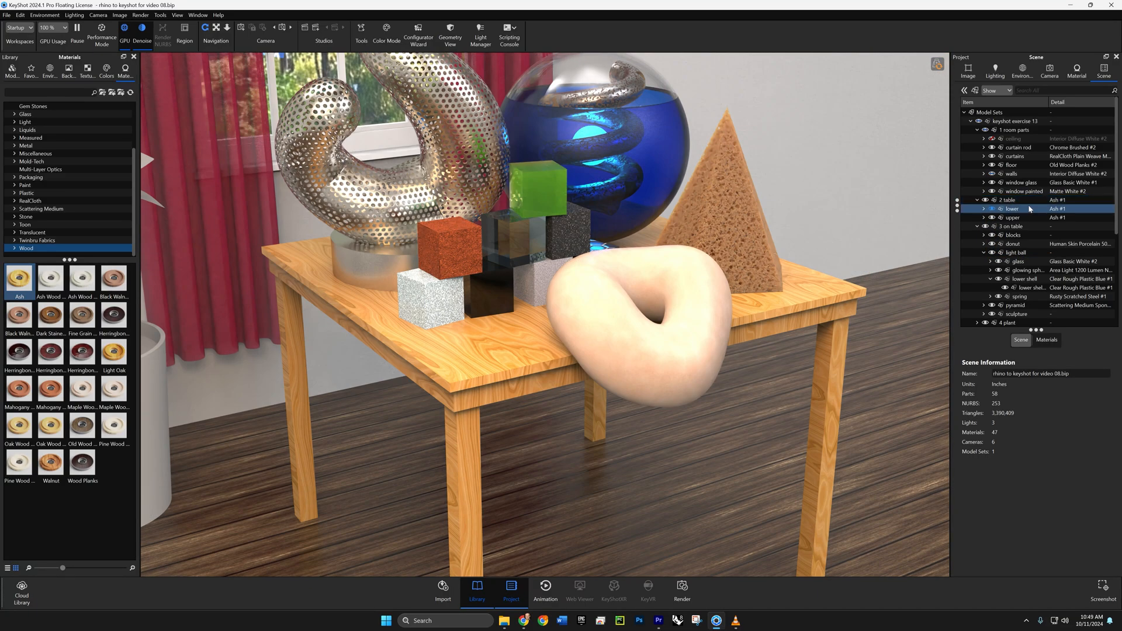
# - Expand the 2 table group with its lower and upper subgroups and select all of their parts
pyautogui.click(1015, 217)
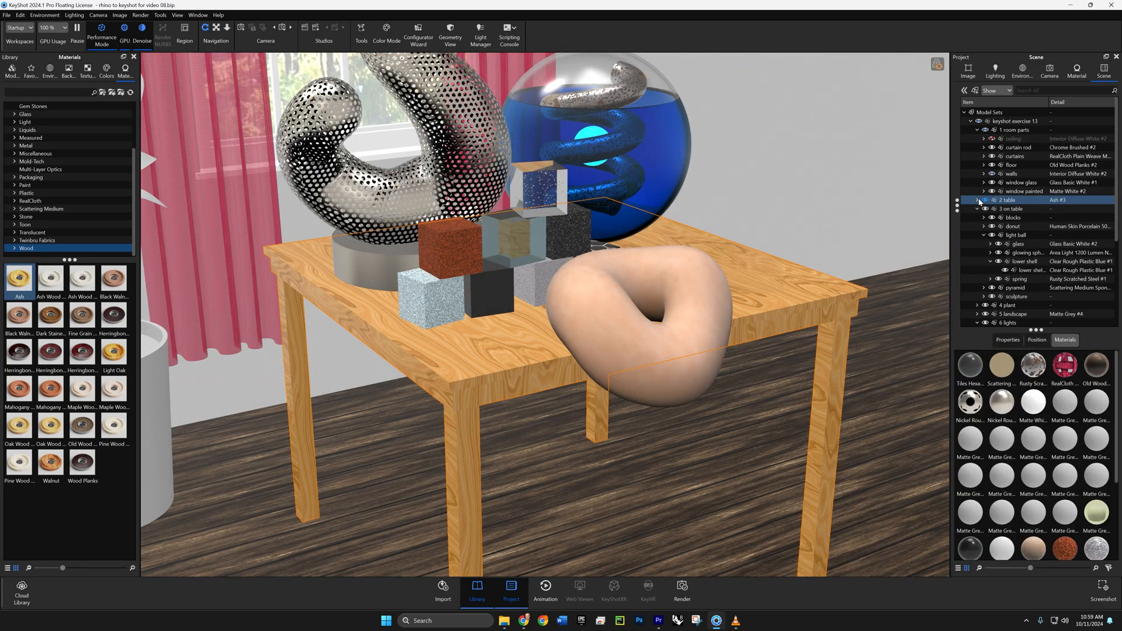
pyautogui.click(977, 200)
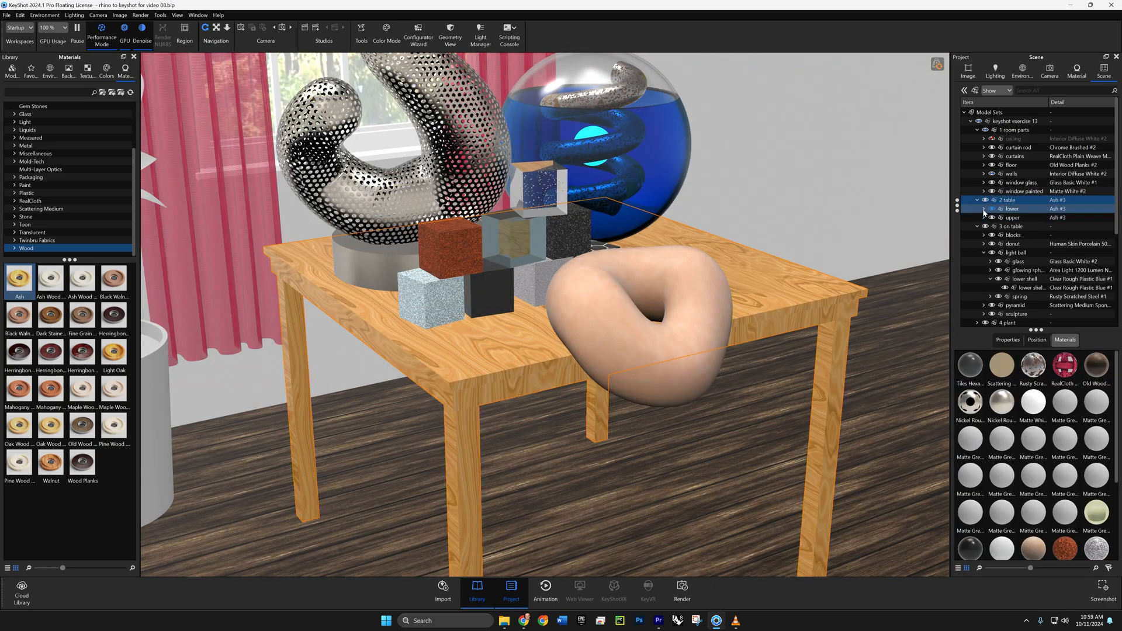
pyautogui.click(985, 208)
pyautogui.click(984, 252)
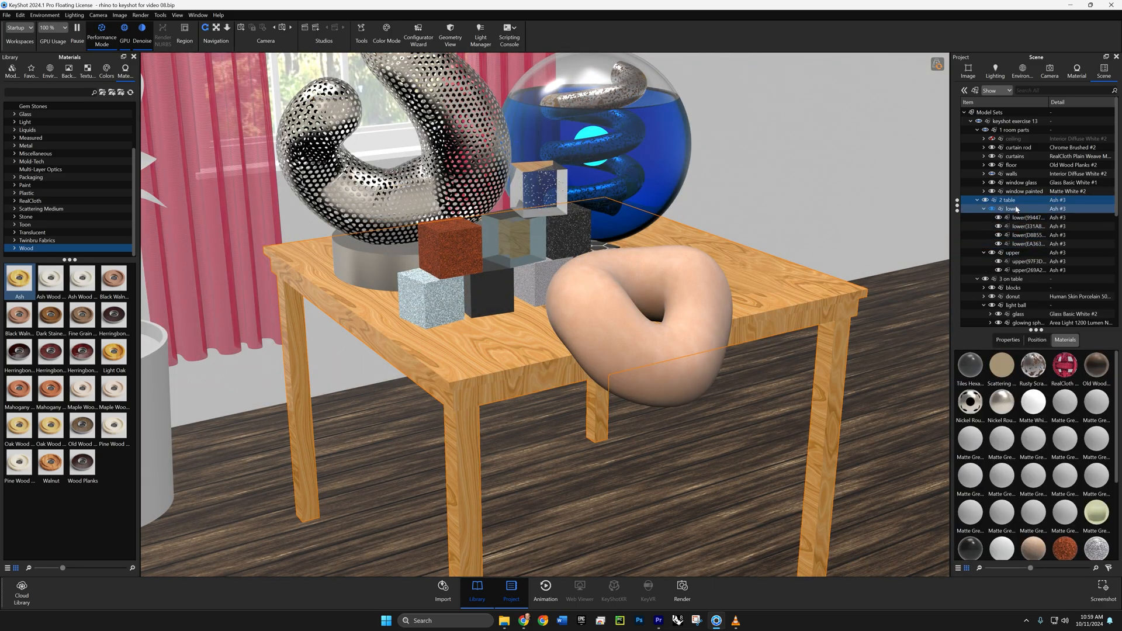
pyautogui.click(1015, 270)
pyautogui.keyDown('shift'); pyautogui.click(1020, 270); pyautogui.keyUp('shift')
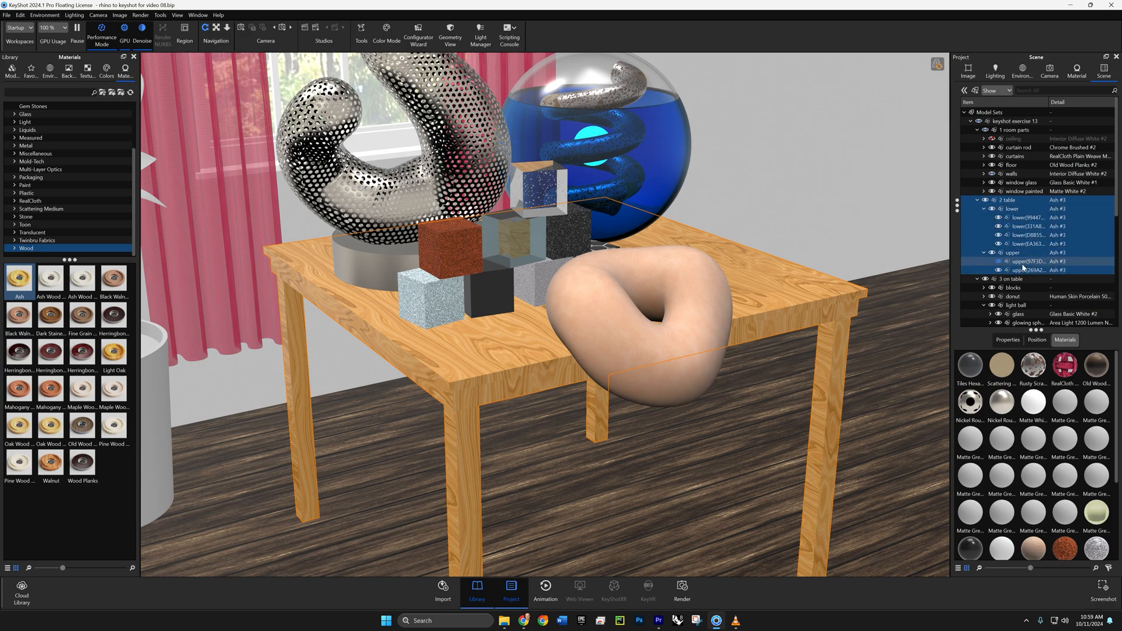
# - Unlink the Ash material across all selected parts of the 2 table group
pyautogui.rightClick(1025, 225)
pyautogui.moveTo(1025, 228)
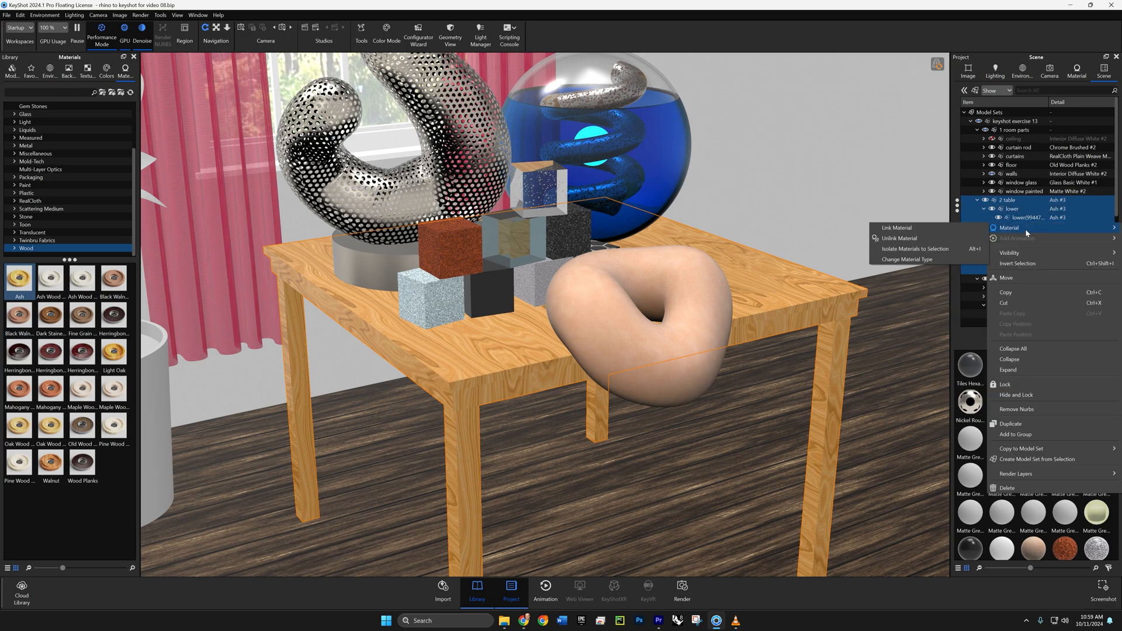
pyautogui.click(941, 238)
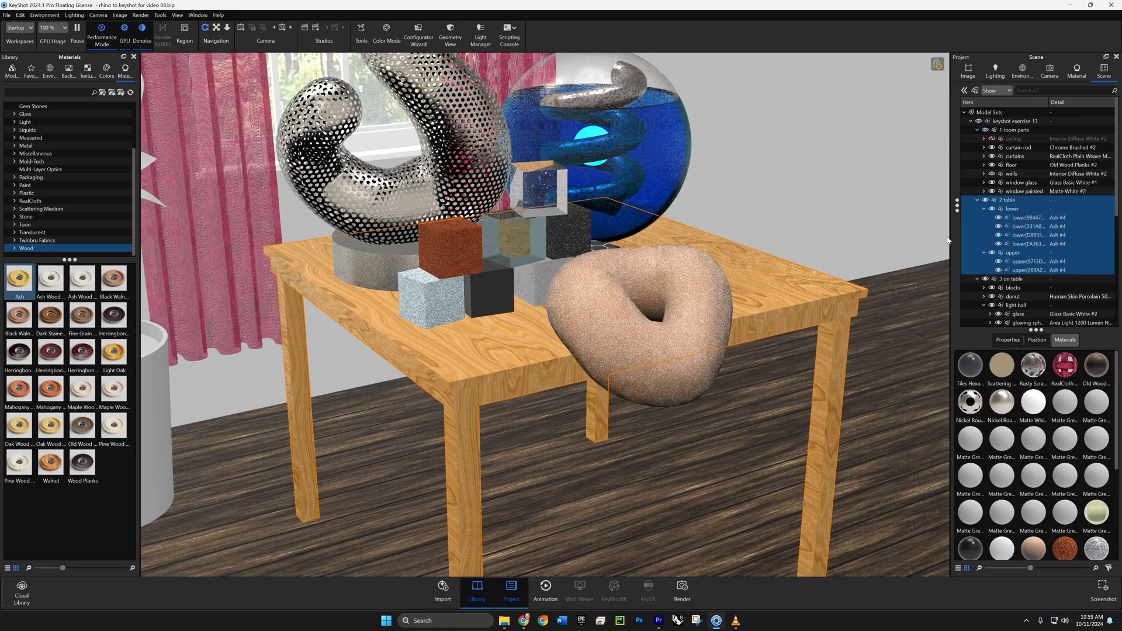
# - Link the material of the four lower parts so the table legs share one Ash material
pyautogui.doubleClick(1033, 221)
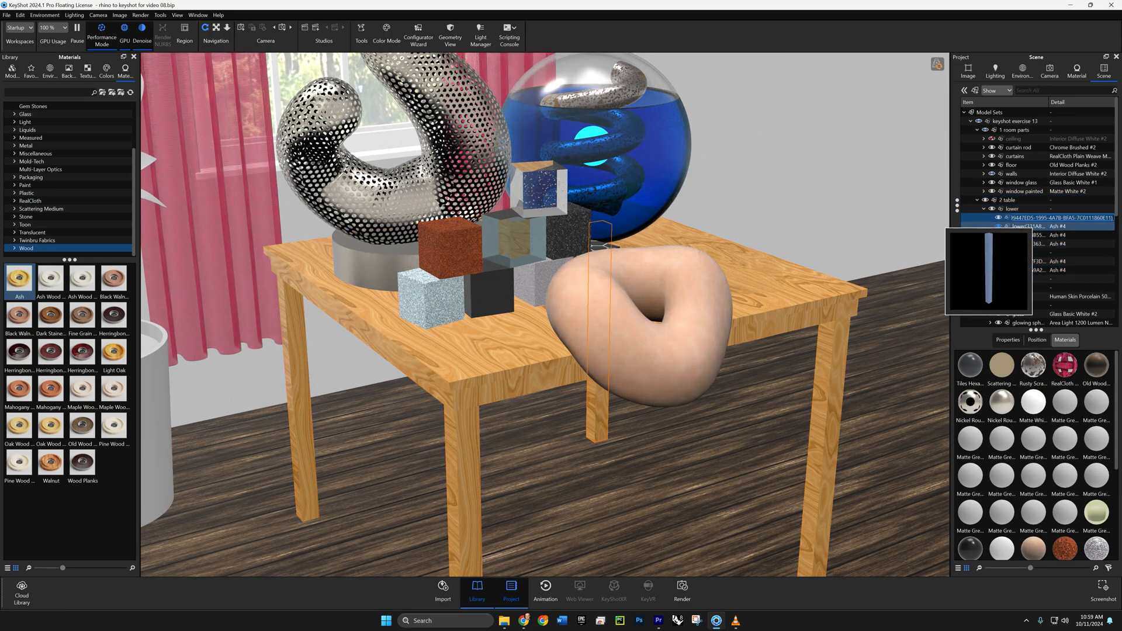
pyautogui.keyDown('shift'); pyautogui.click(1050, 242); pyautogui.keyUp('shift')
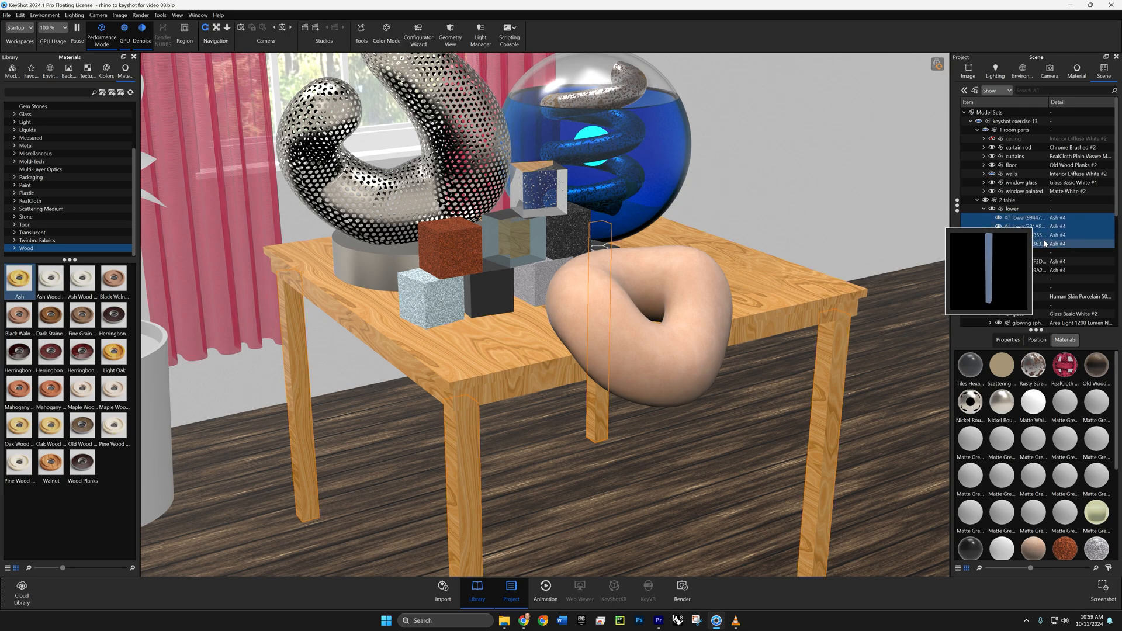
pyautogui.rightClick(1045, 245)
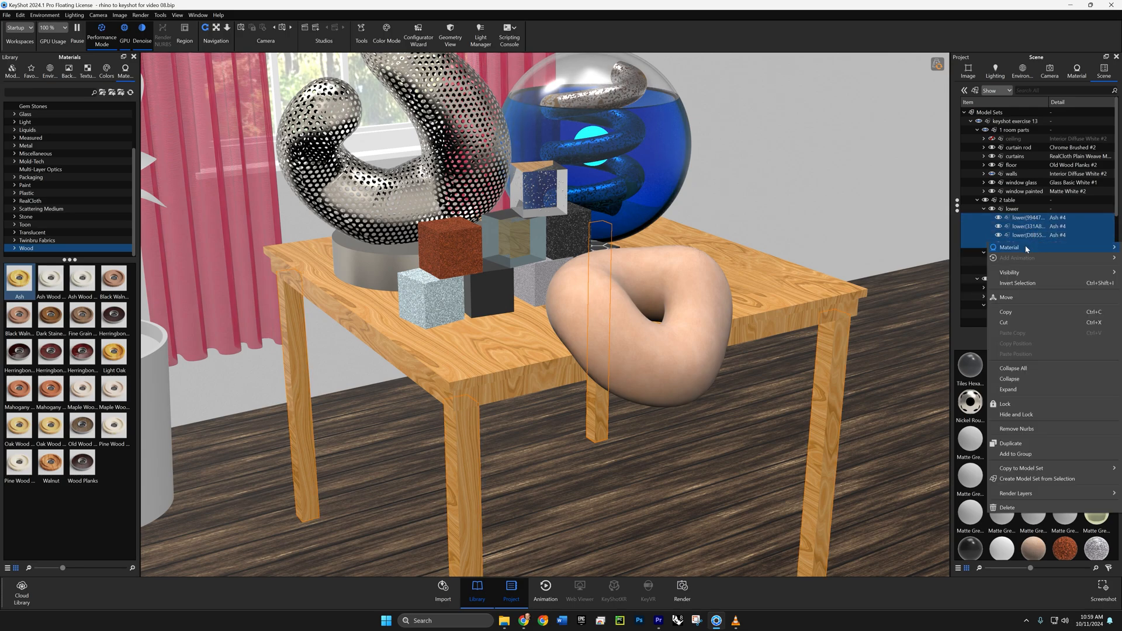
pyautogui.moveTo(1040, 247)
pyautogui.click(954, 253)
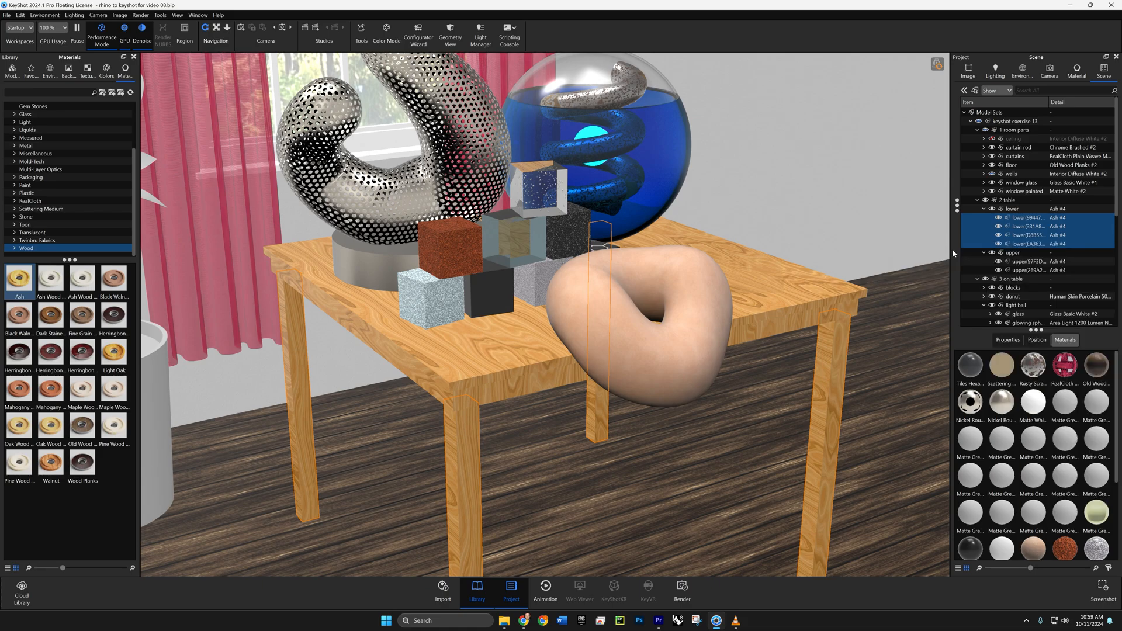
# - Link the material of the two upper parts so the tabletop pieces share one Ash material
pyautogui.click(1028, 261)
pyautogui.keyDown('shift'); pyautogui.click(1033, 270); pyautogui.keyUp('shift')
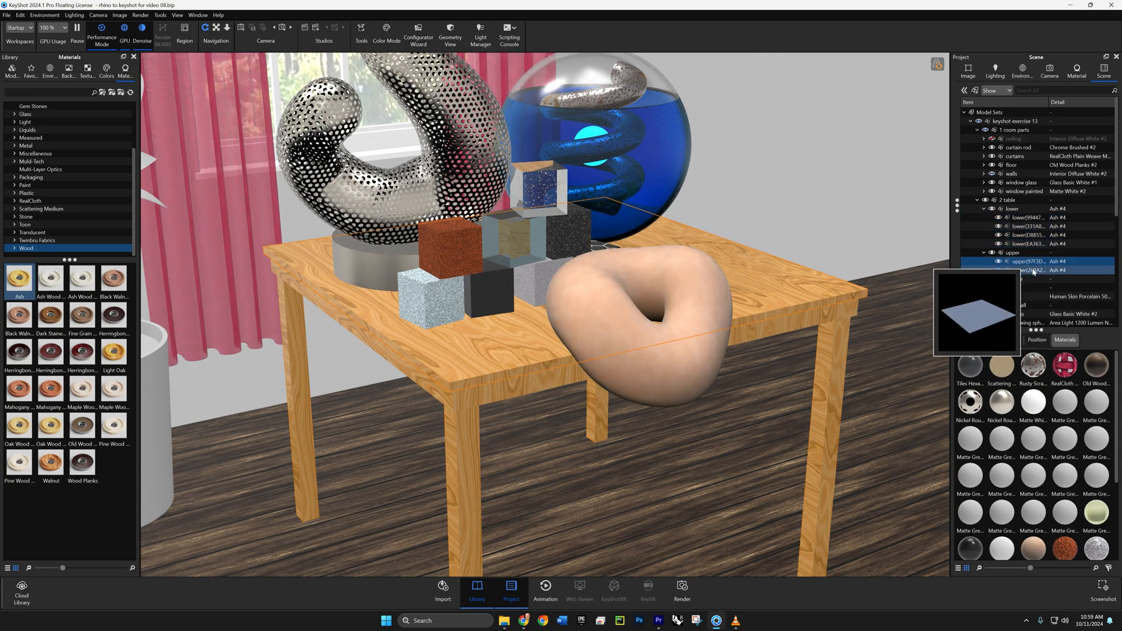
pyautogui.keyDown('shift'); pyautogui.click(1033, 275); pyautogui.keyUp('shift')
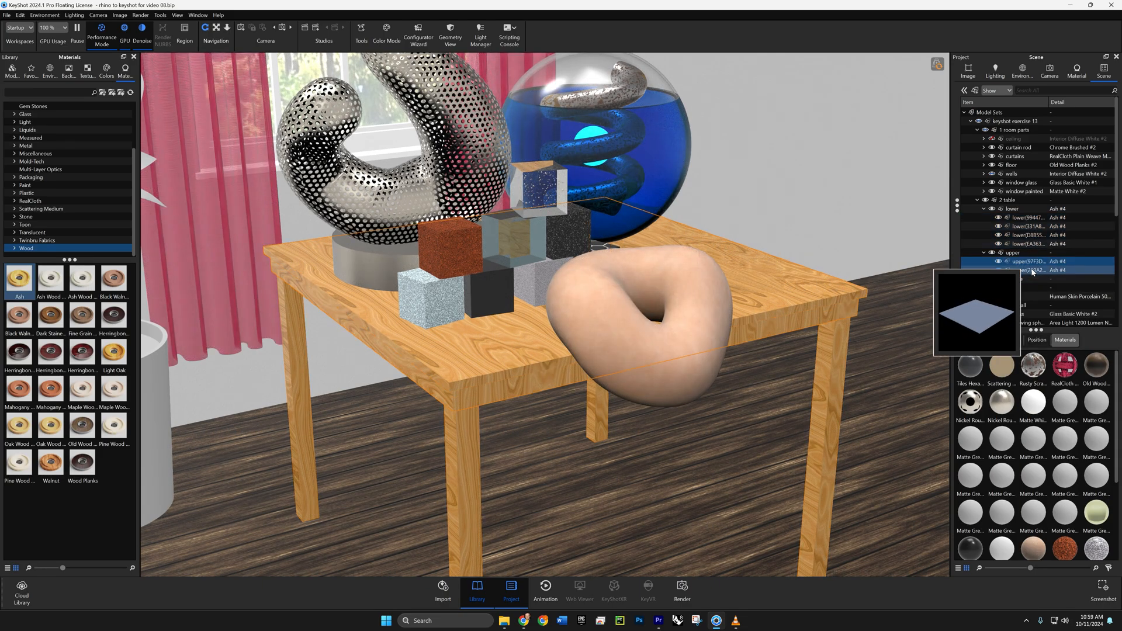
pyautogui.rightClick(1031, 273)
pyautogui.moveTo(1025, 277)
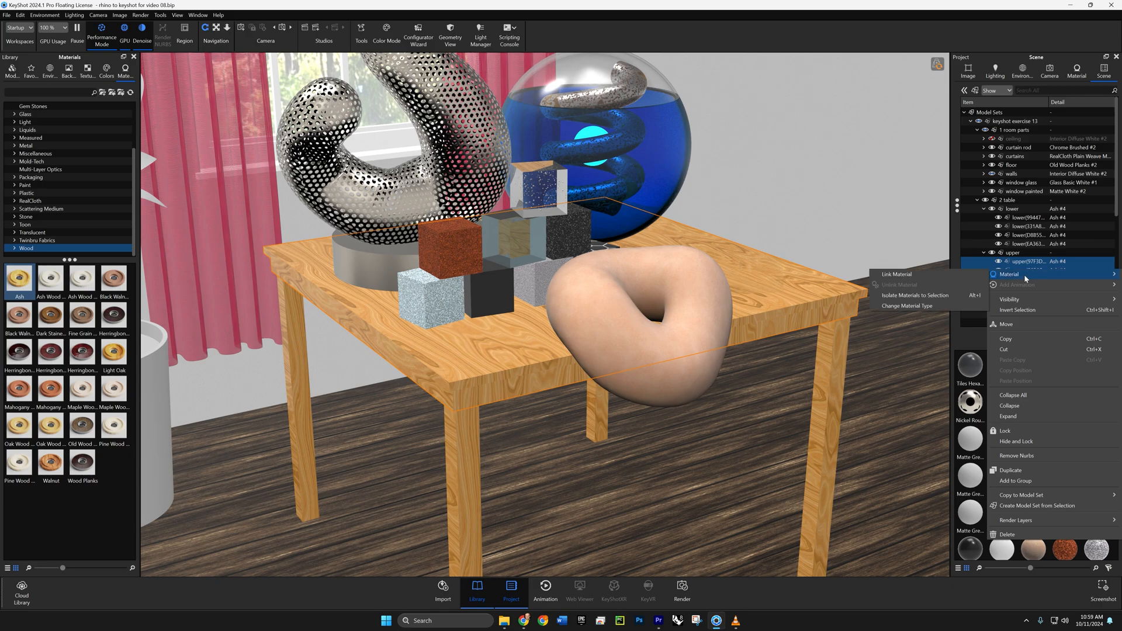
pyautogui.click(938, 277)
pyautogui.click(1031, 217)
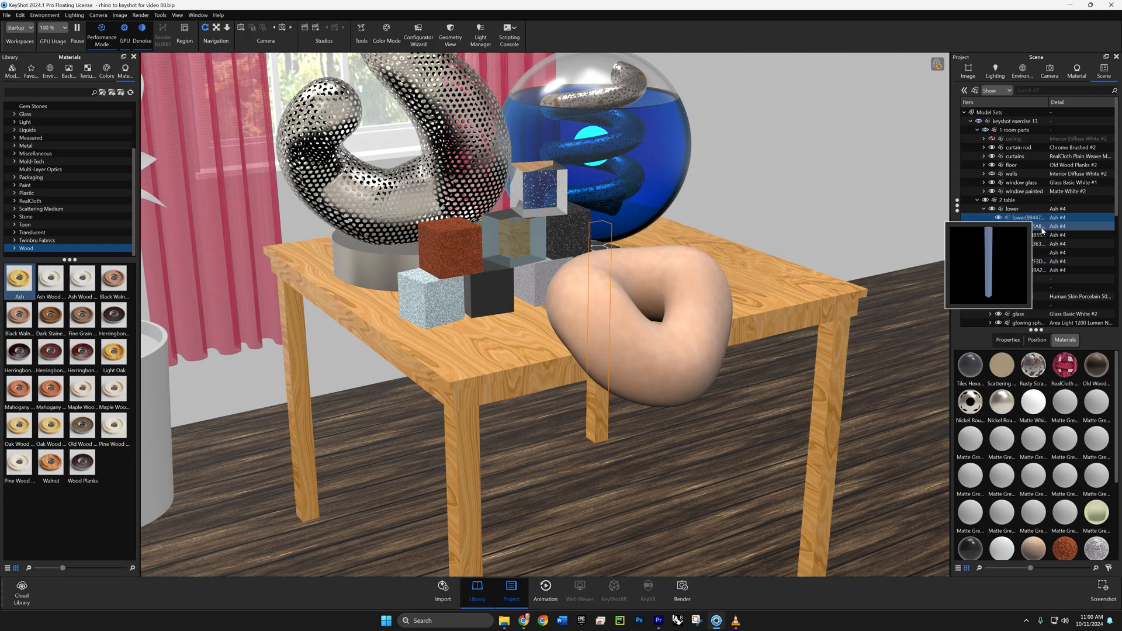
pyautogui.keyDown('shift'); pyautogui.click(1030, 211); pyautogui.keyUp('shift')
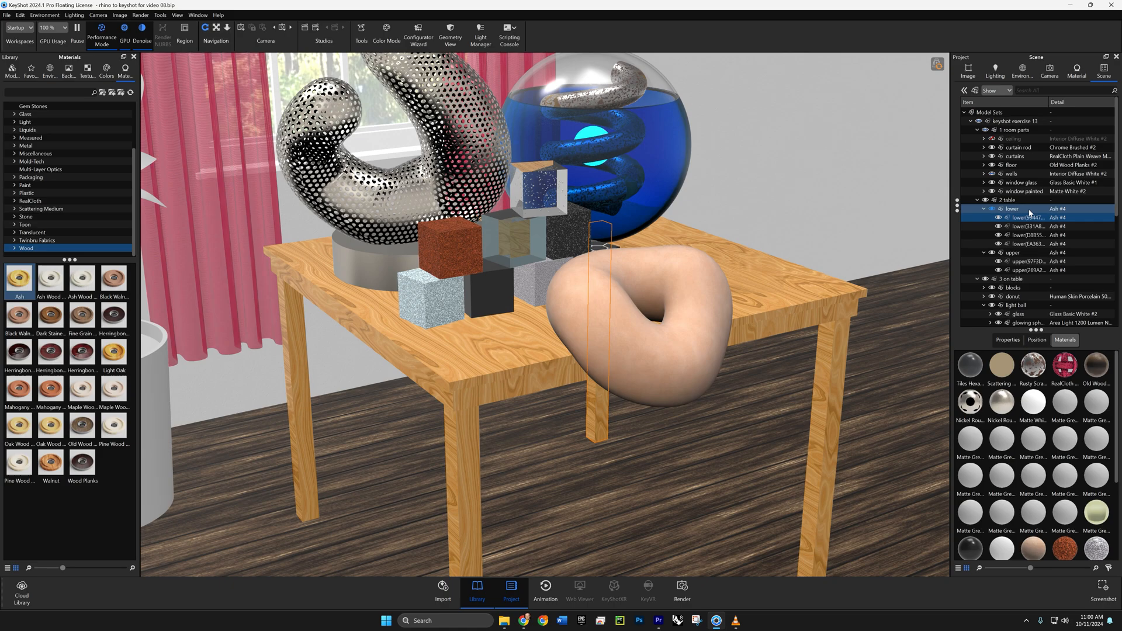
pyautogui.keyDown('ctrl'); pyautogui.click(1034, 270); pyautogui.keyUp('ctrl')
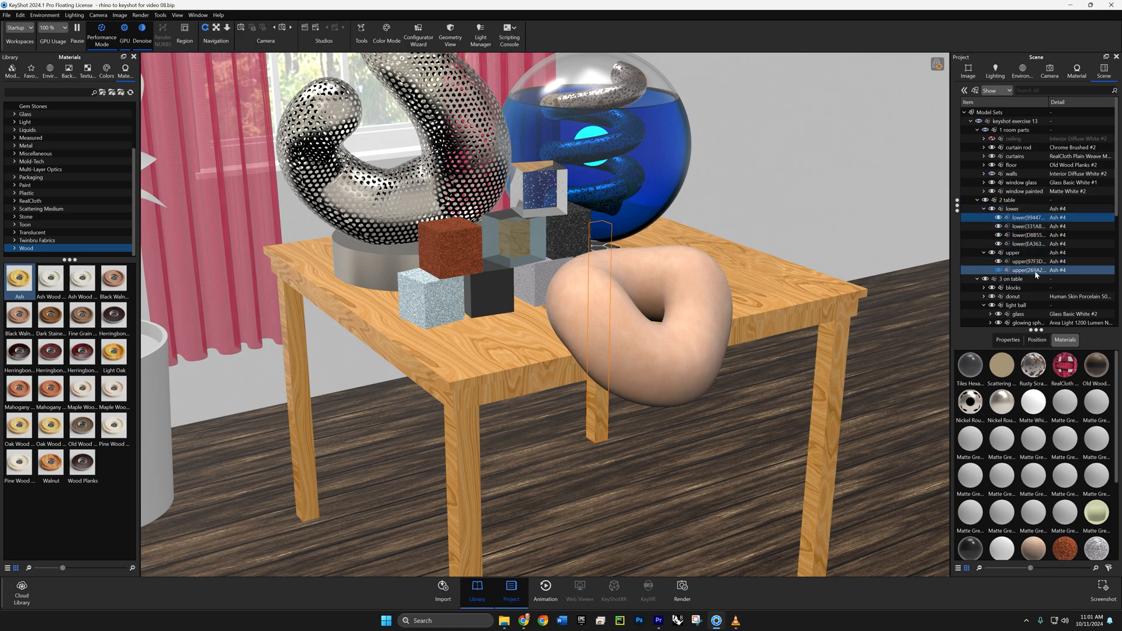
pyautogui.keyDown('ctrl'); pyautogui.click(1045, 245); pyautogui.keyUp('ctrl')
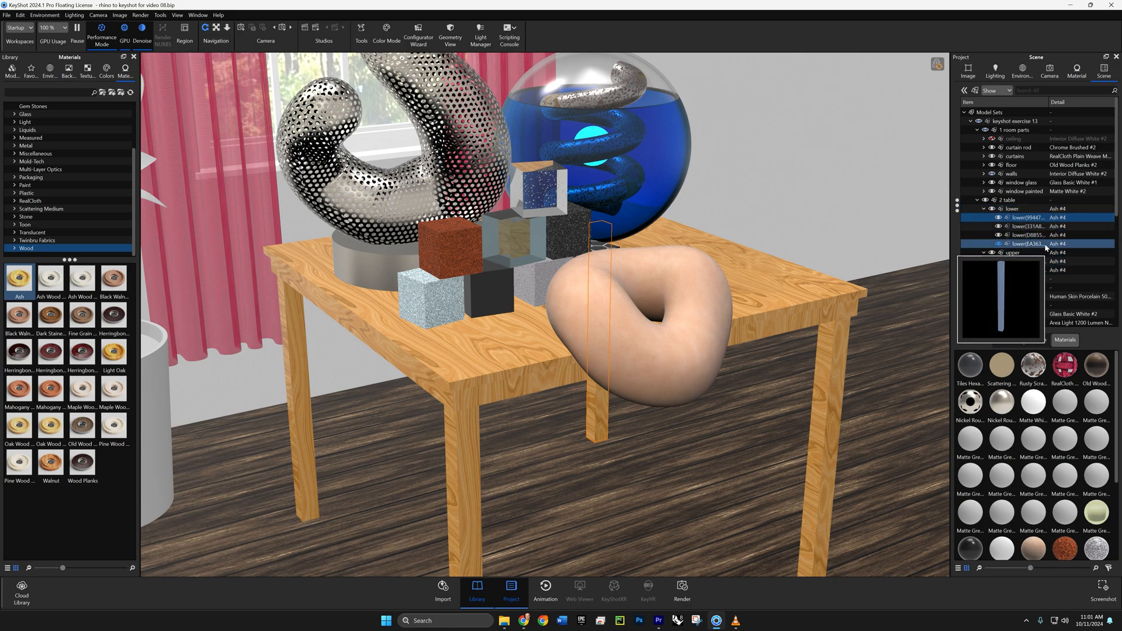
pyautogui.keyDown('ctrl'); pyautogui.click(1039, 271); pyautogui.keyUp('ctrl')
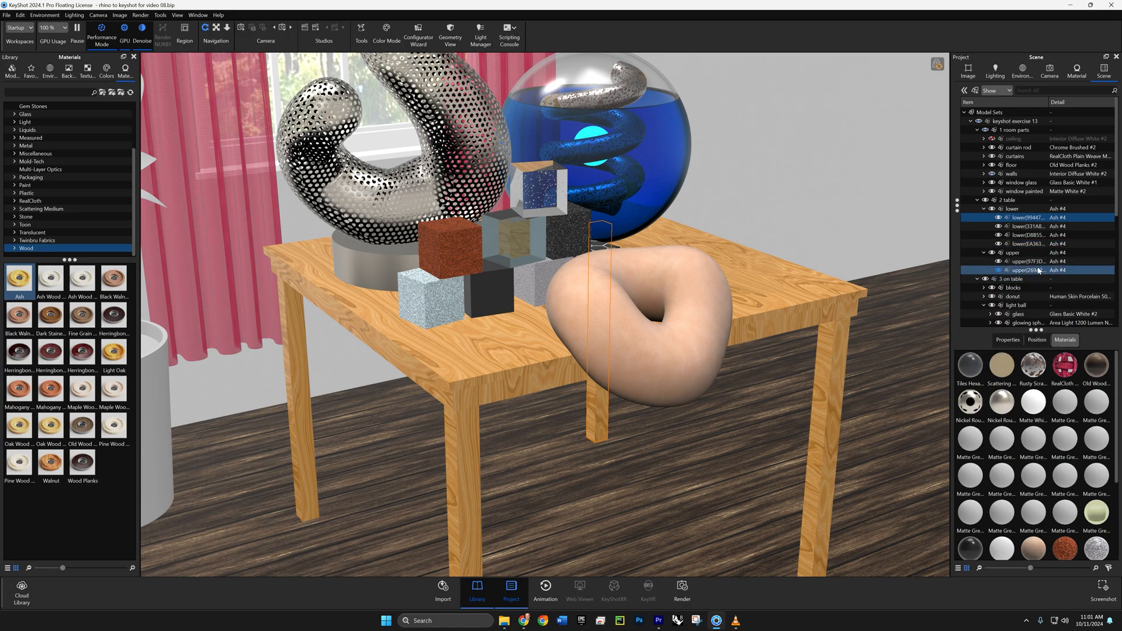
pyautogui.moveTo(1034, 274)
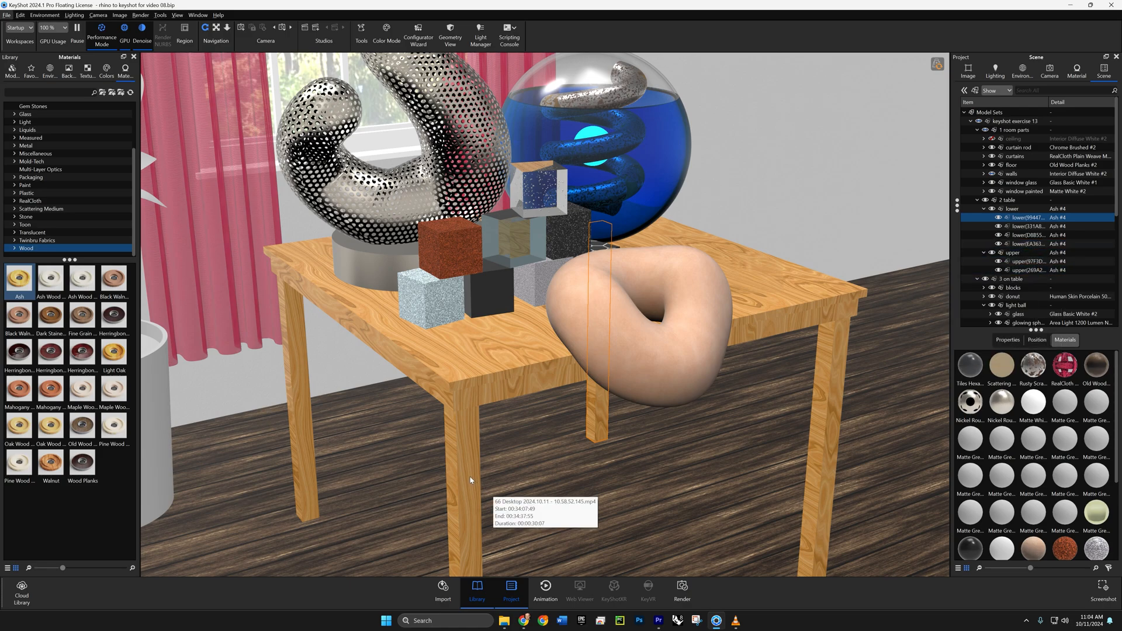
# - Center the table legs' Ash texture on the part and rotate it to an angle of -180° with Move Texture
pyautogui.doubleClick(471, 480)
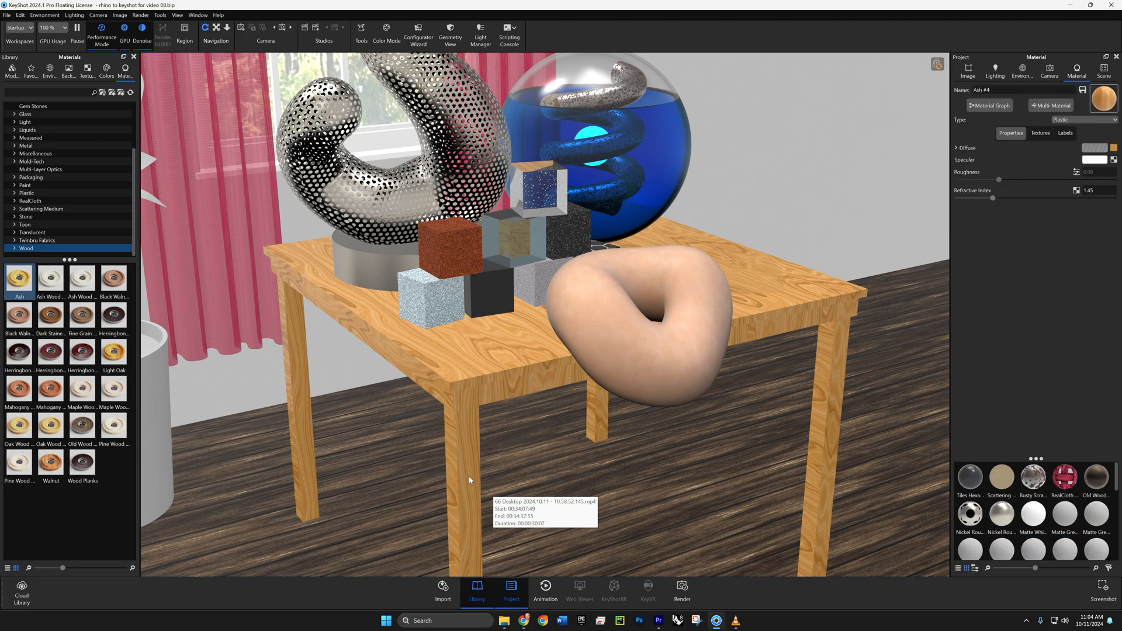
pyautogui.click(1037, 134)
pyautogui.click(1019, 246)
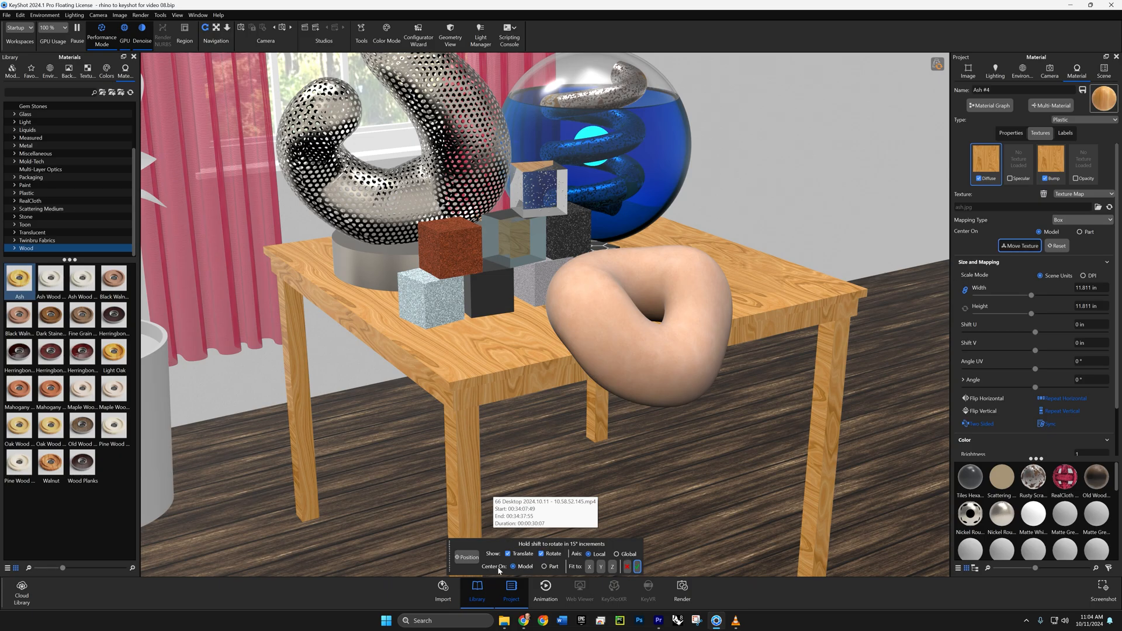
pyautogui.click(547, 567)
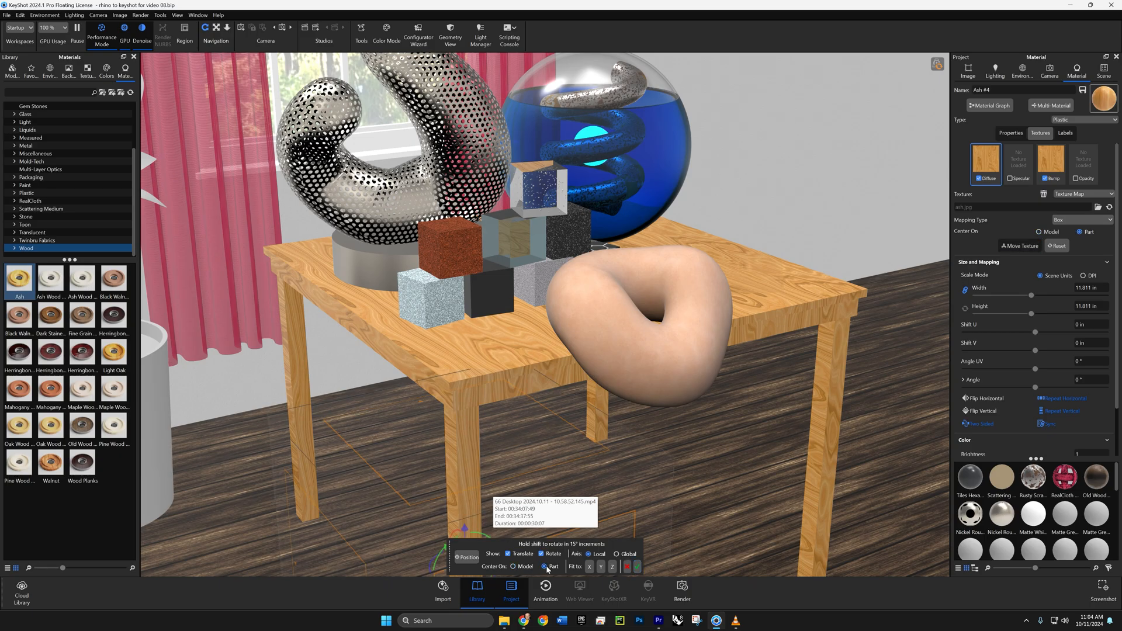
pyautogui.scroll(3, 591, 360)
pyautogui.scroll(2, 591, 360)
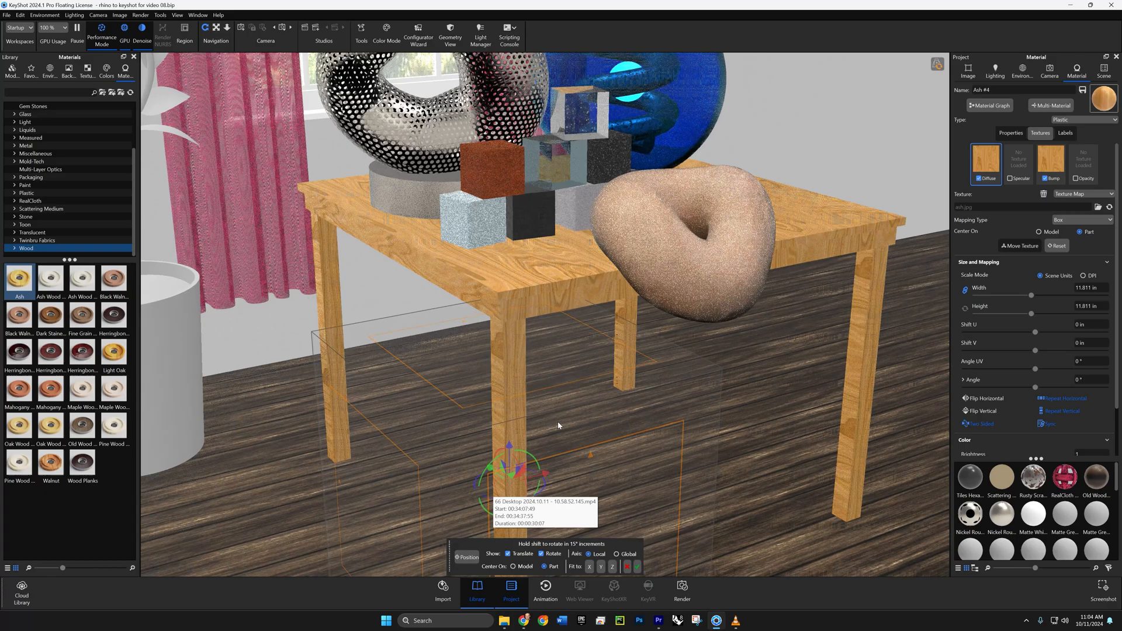
pyautogui.moveTo(516, 460); pyautogui.dragTo(531, 490)
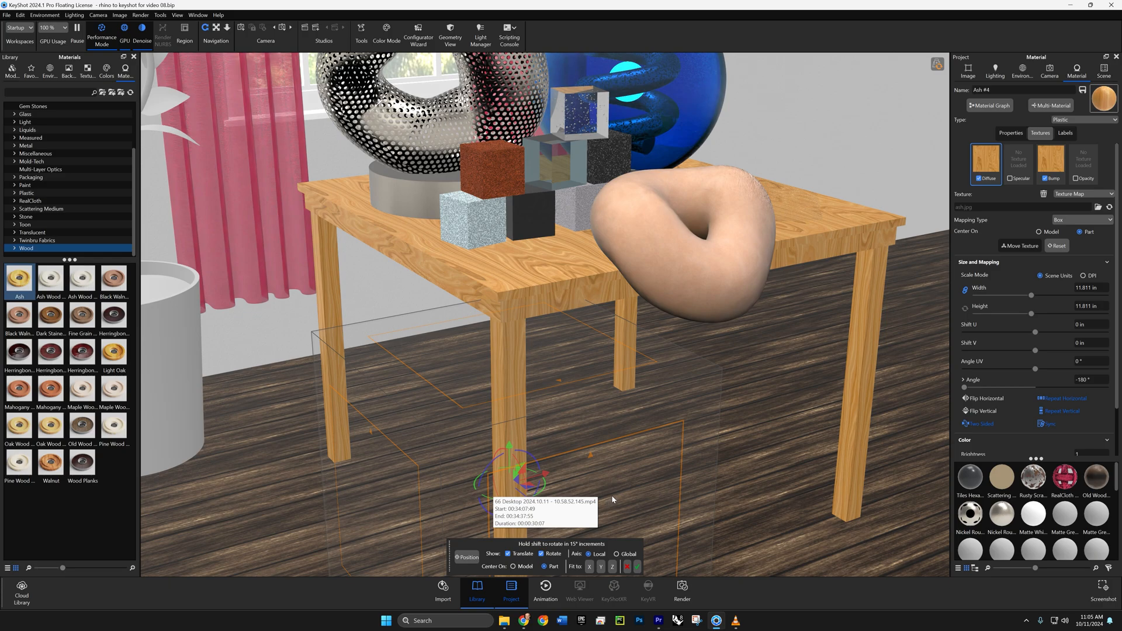
pyautogui.click(637, 566)
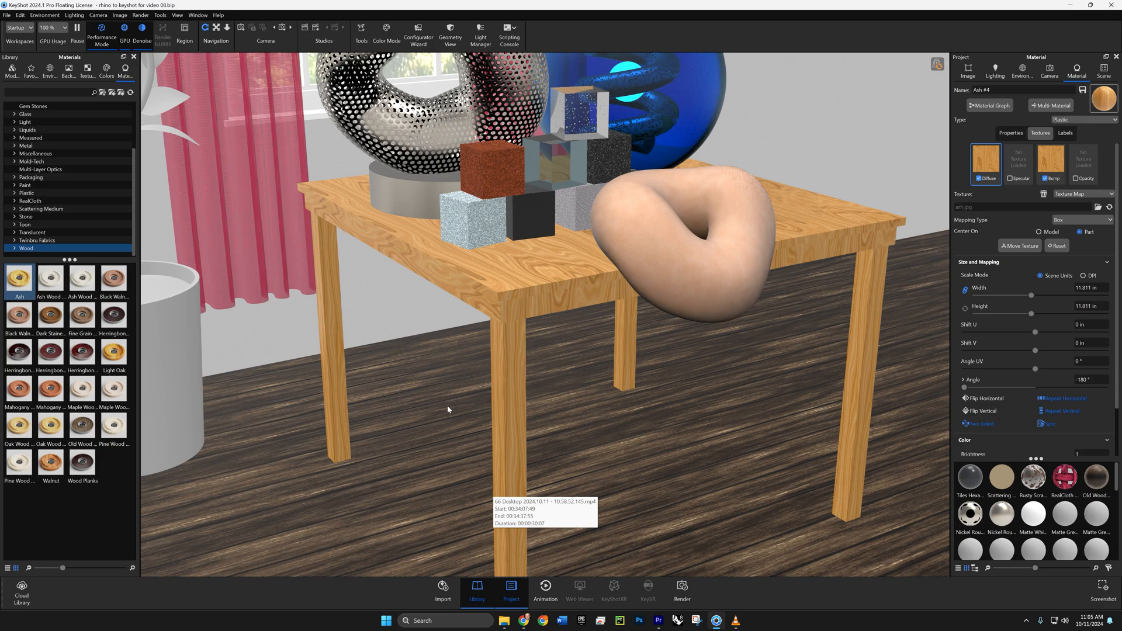
# - Center the tabletop's Ash texture on the part and rotate it to an angle of -90° with Move Texture
pyautogui.moveTo(577, 355); pyautogui.dragTo(551, 435, button='middle')
pyautogui.doubleClick(573, 354)
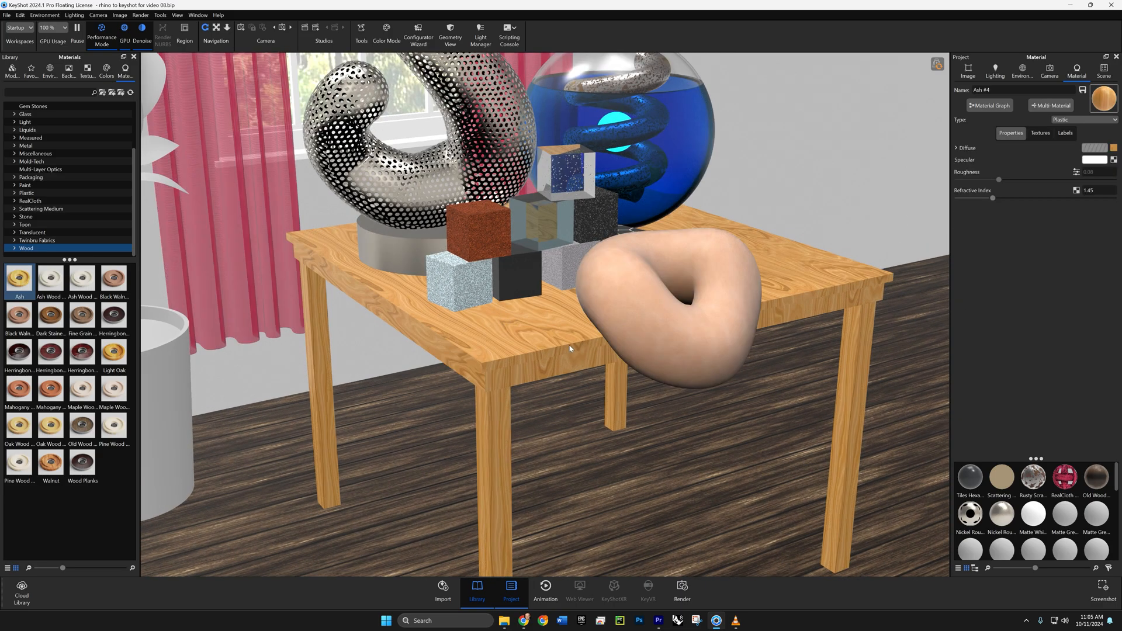
pyautogui.click(1041, 134)
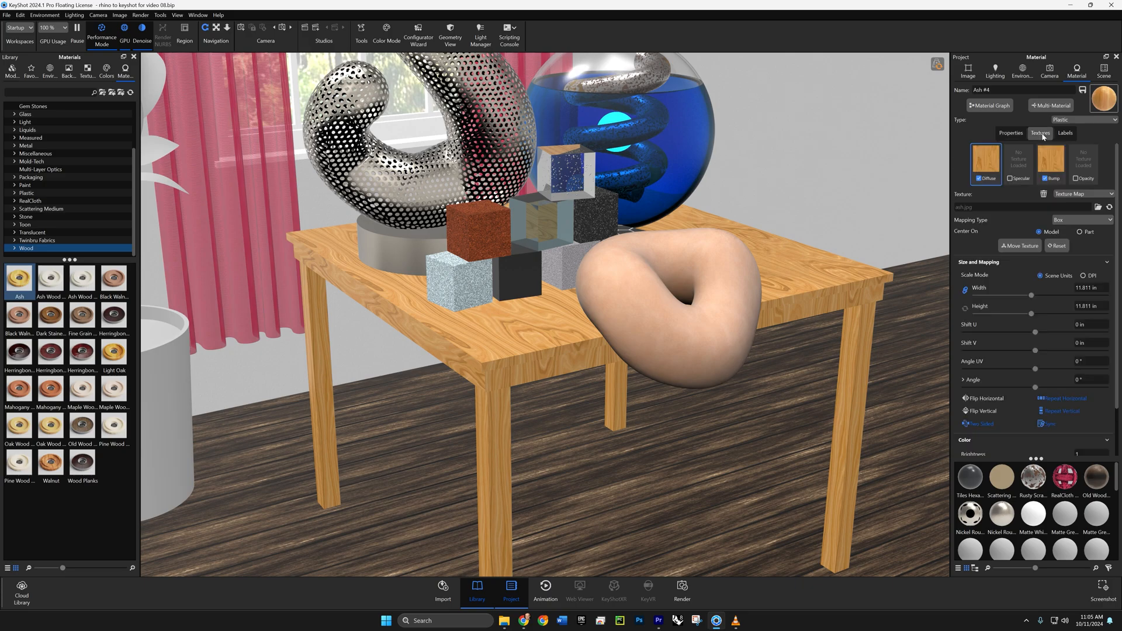
pyautogui.click(1021, 246)
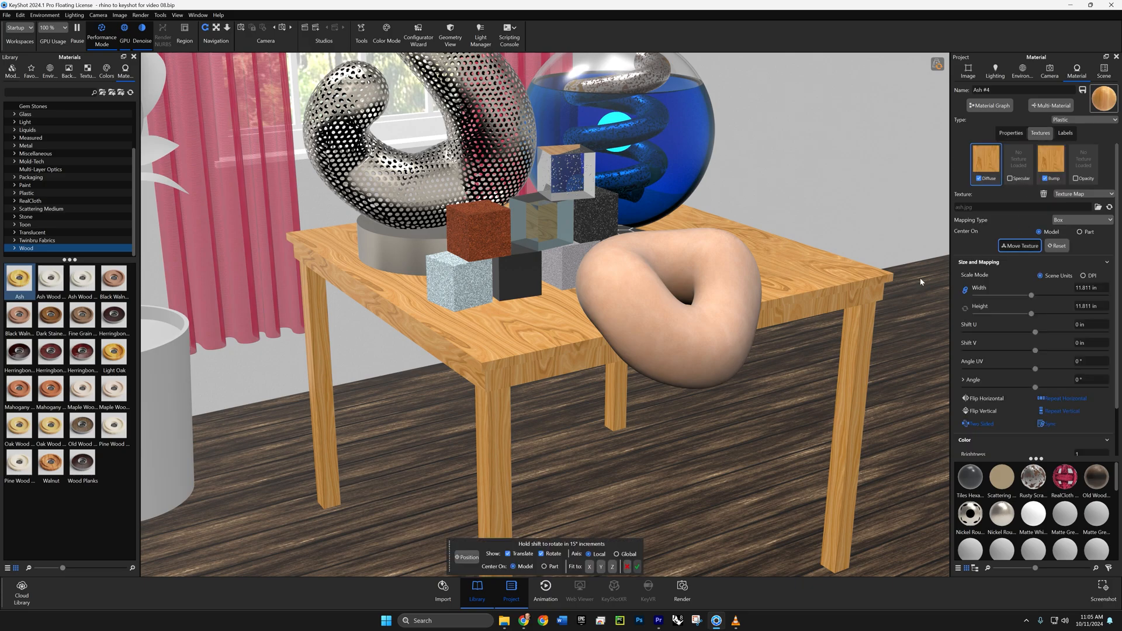
pyautogui.click(544, 567)
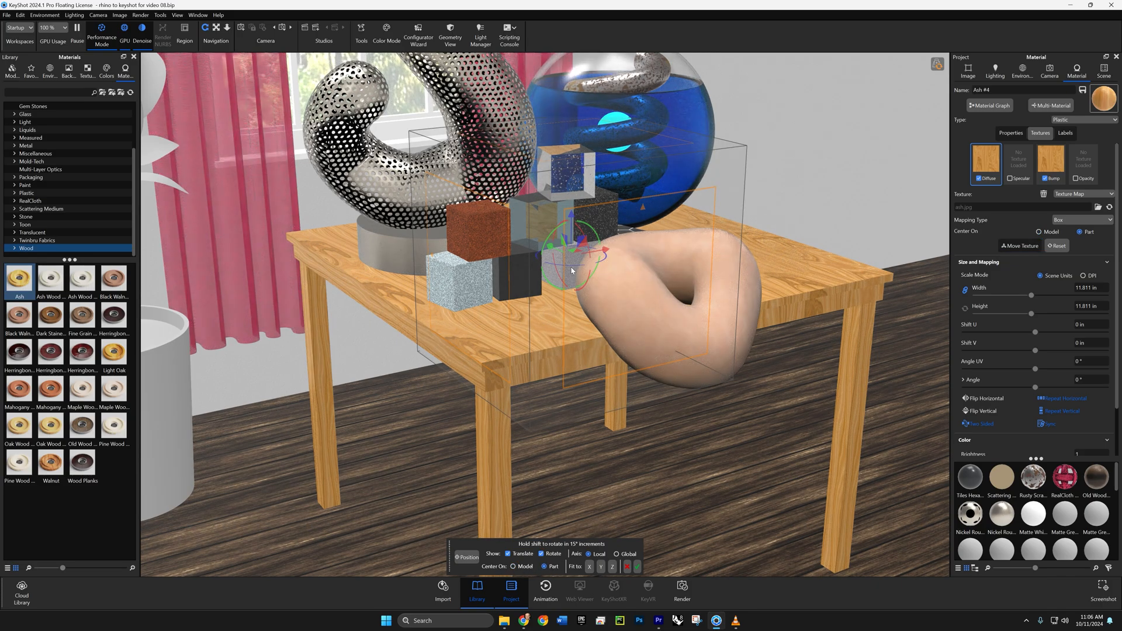
pyautogui.moveTo(572, 270); pyautogui.dragTo(537, 270)
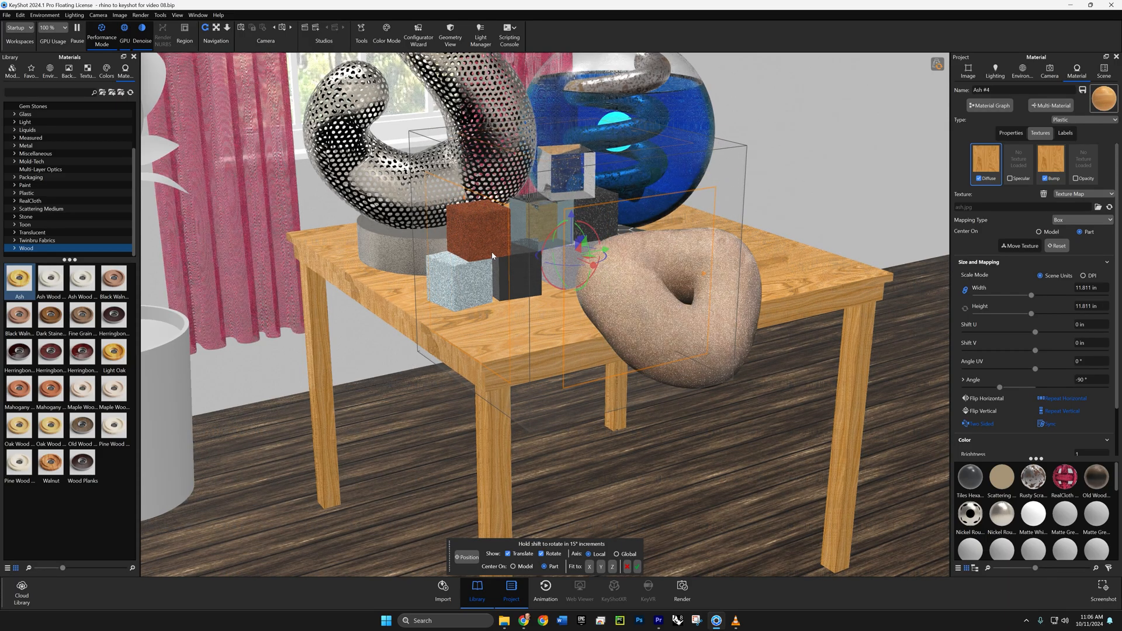
pyautogui.click(637, 568)
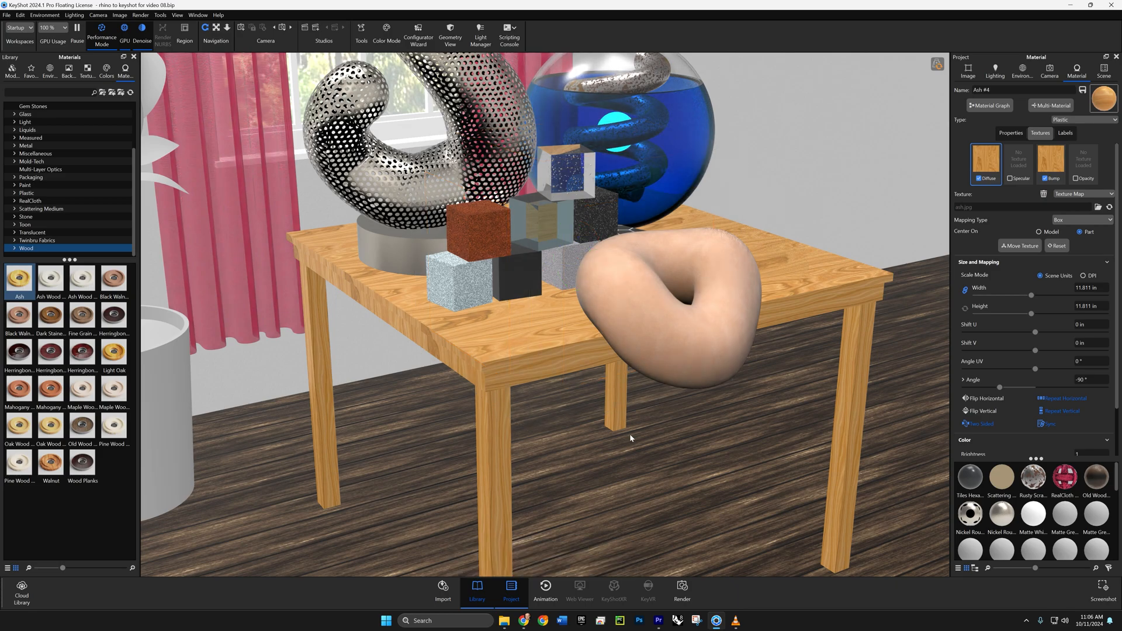
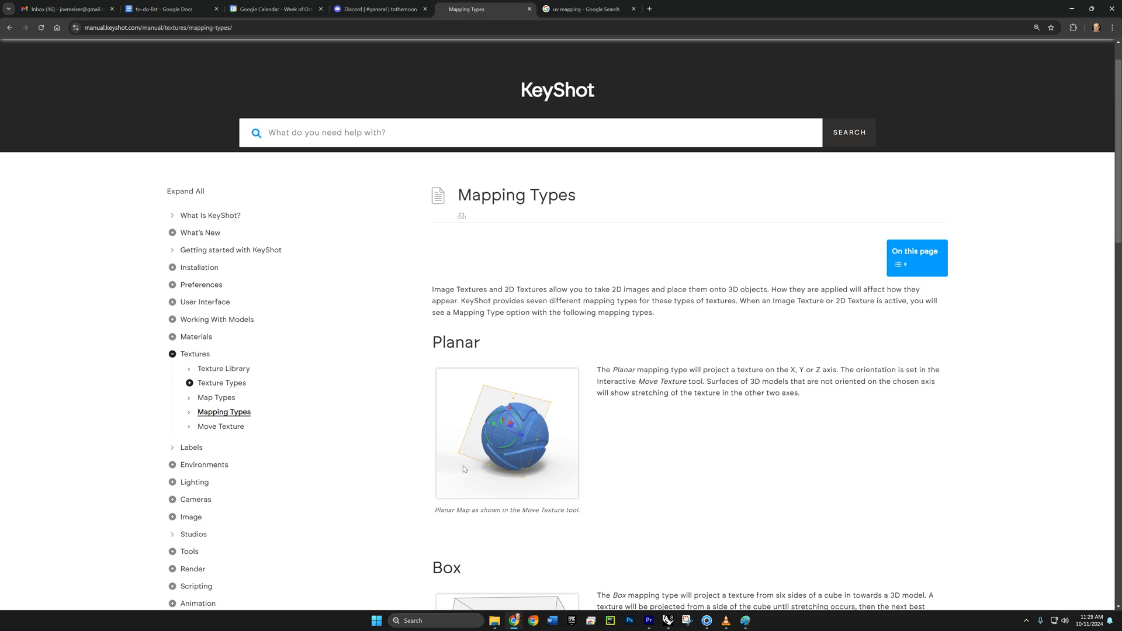
# - Review the Box mapping section of the manual, switch to KeyShot and set the tabletop Ash diffuse texture's mapping type to Planar
pyautogui.scroll(-5, 528, 456)
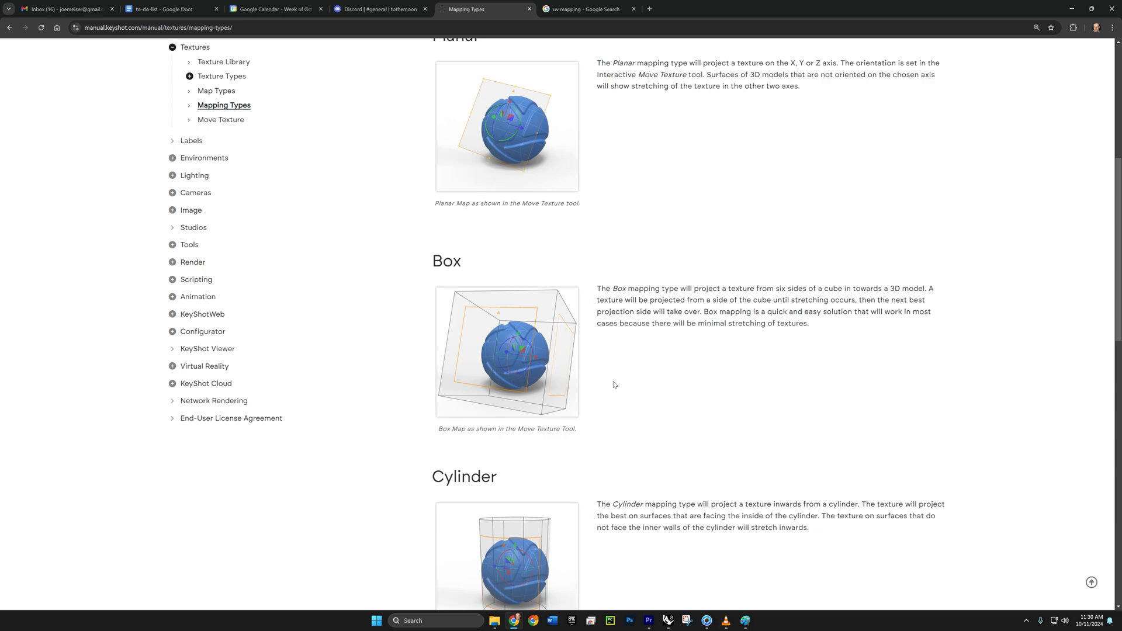
pyautogui.click(707, 620)
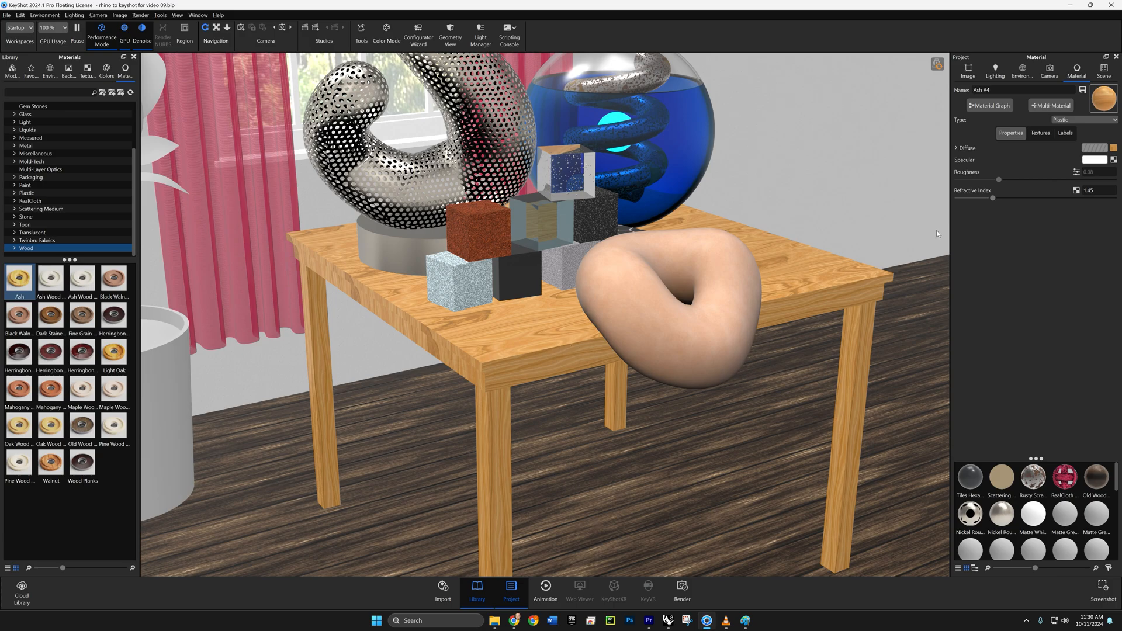
pyautogui.click(1039, 133)
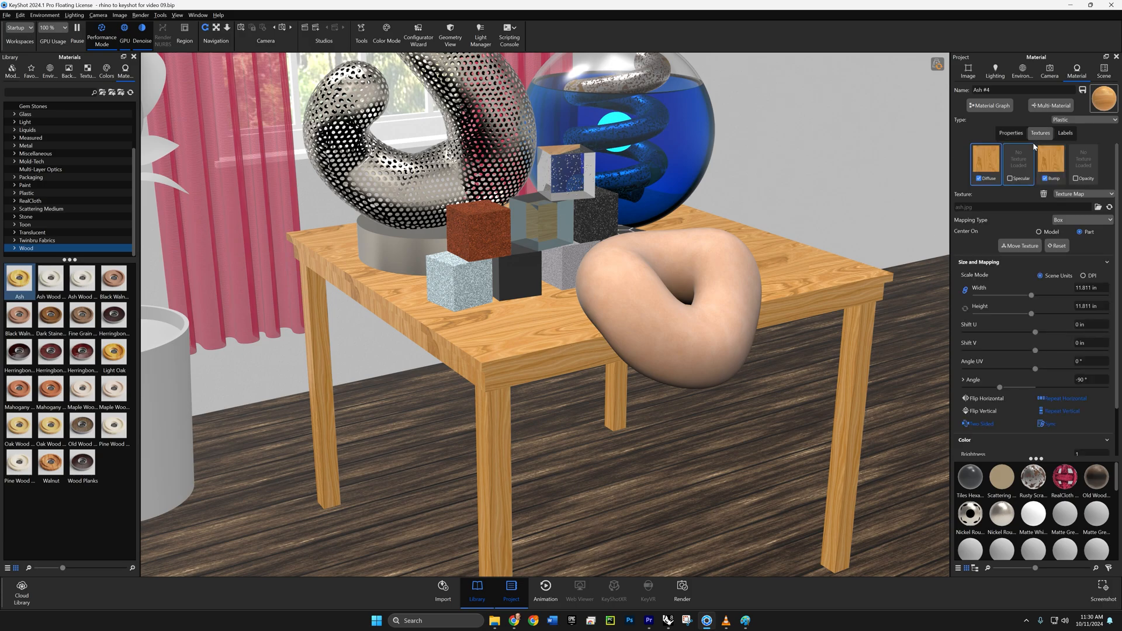
pyautogui.click(1065, 221)
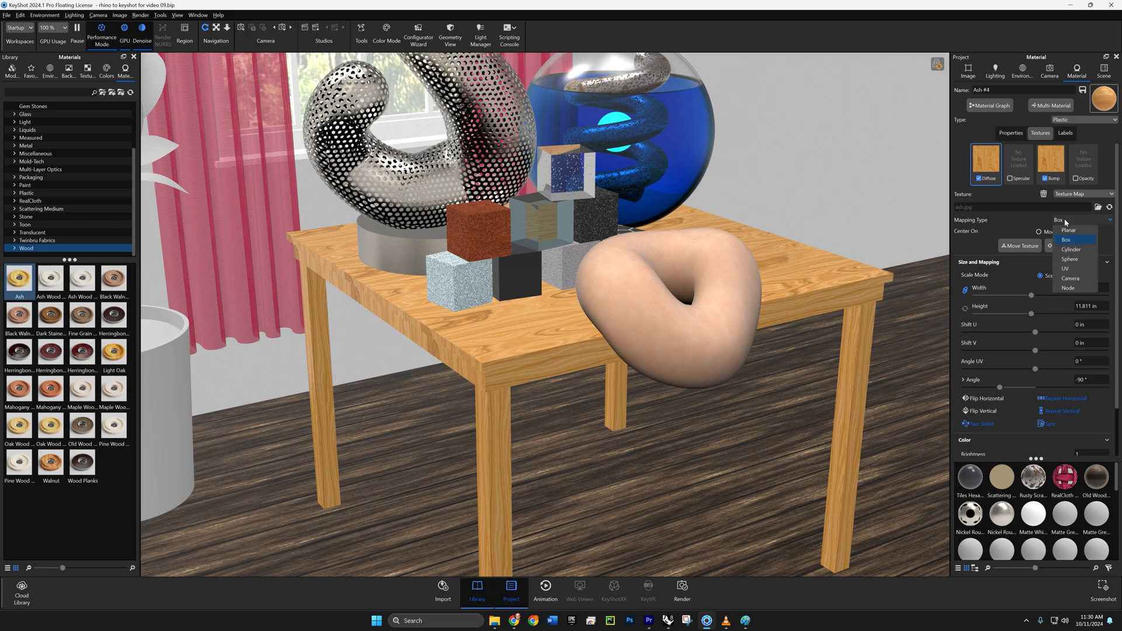
pyautogui.click(1065, 231)
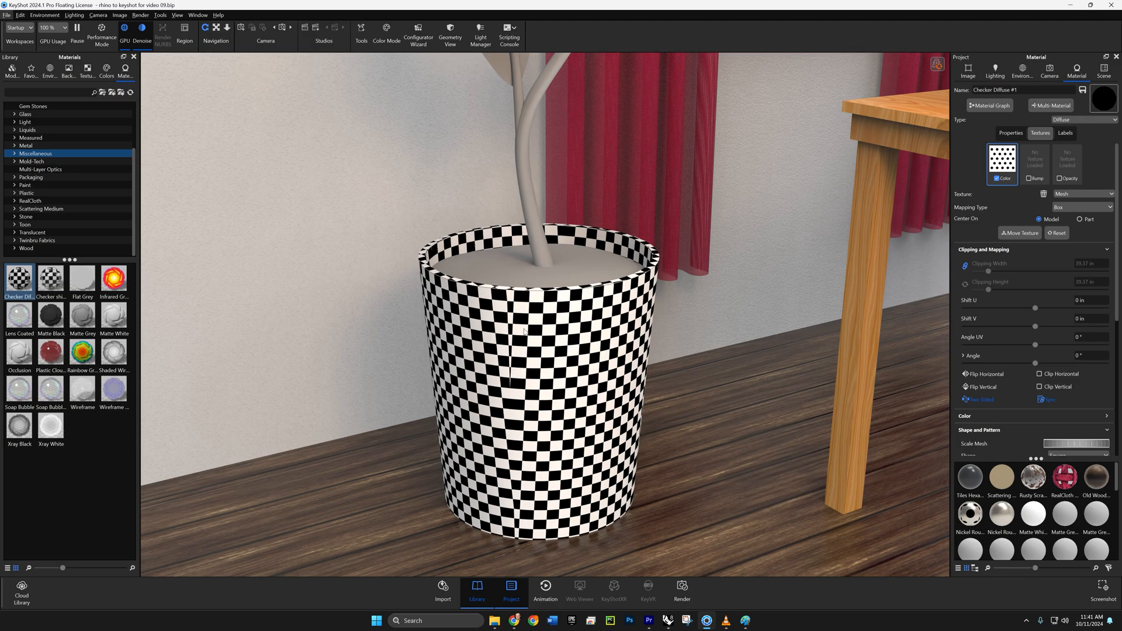
# - Set the plant pot's checker Mesh texture to Cylinder mapping and center it on the part with Move Texture
pyautogui.click(1074, 194)
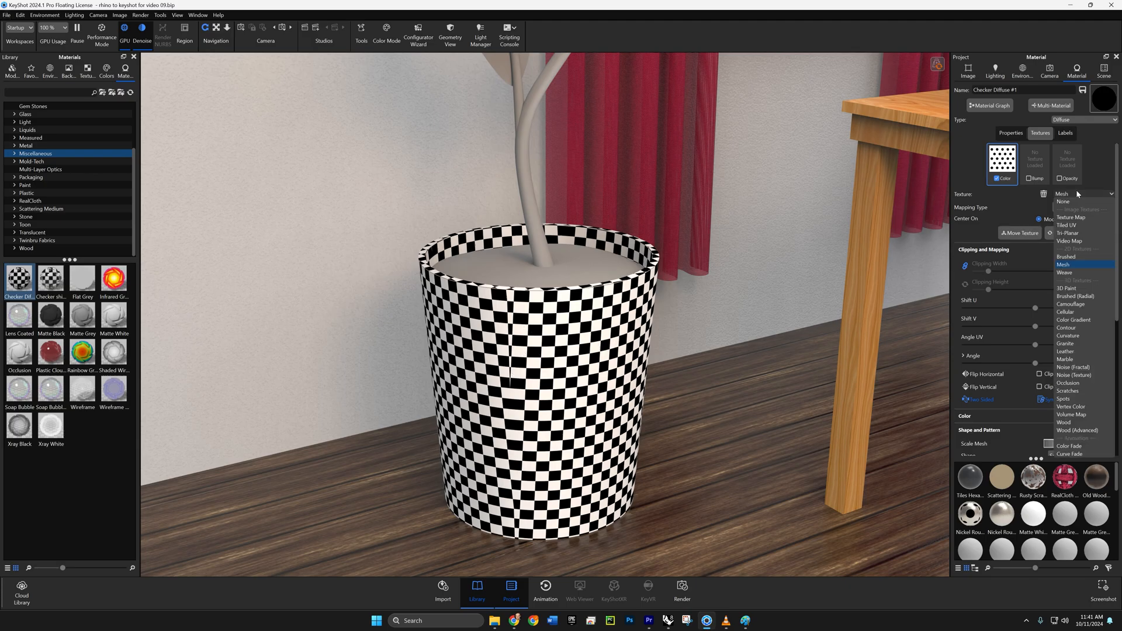
pyautogui.click(1087, 193)
pyautogui.click(1059, 208)
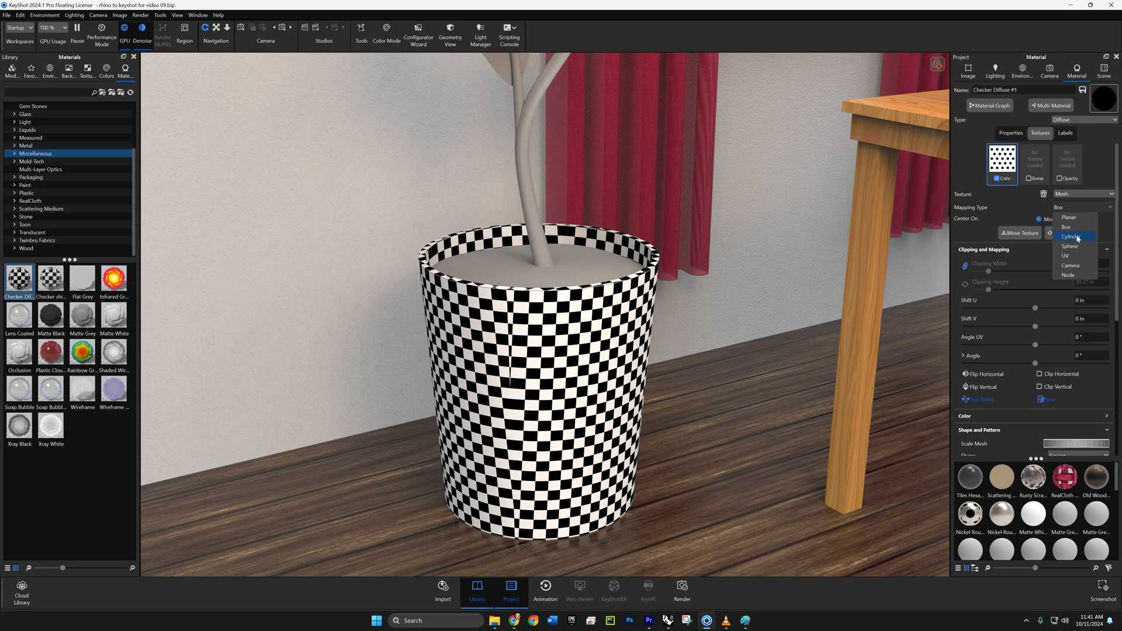
pyautogui.click(1075, 234)
pyautogui.click(1020, 232)
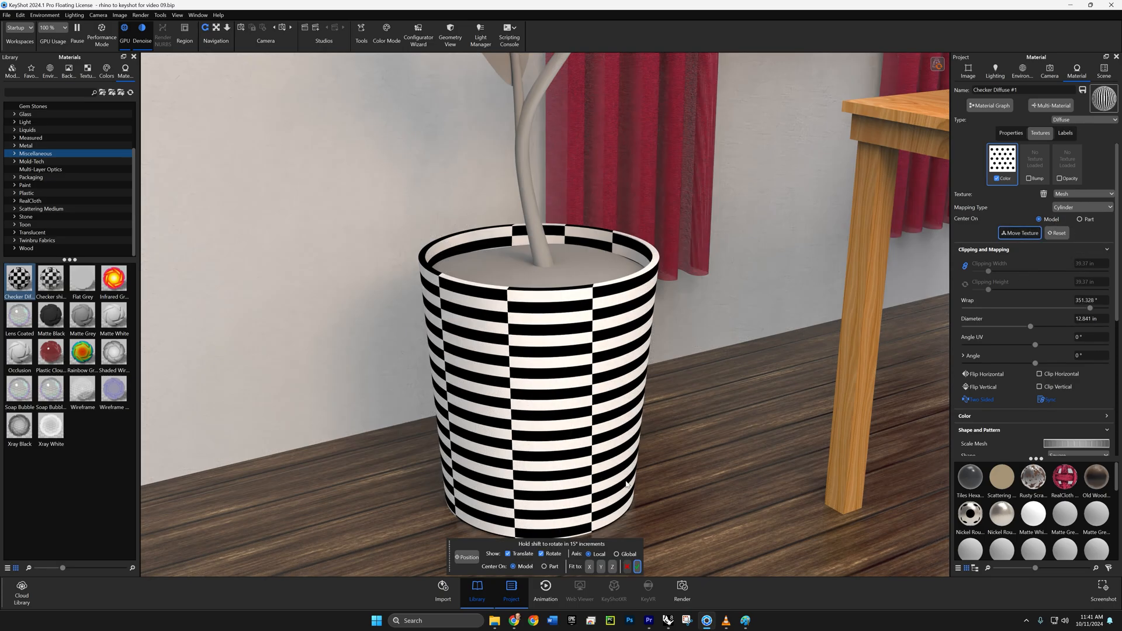
pyautogui.click(544, 566)
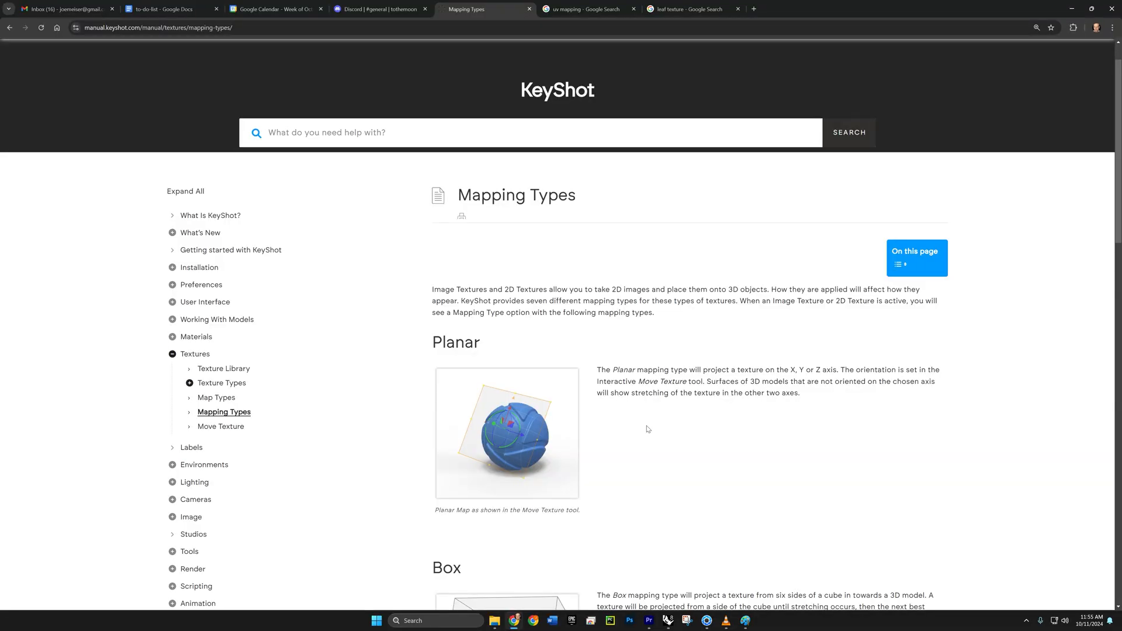
# - Read through the manual's Mapping Types page down to the UV section and select the UV description
pyautogui.scroll(-8, 647, 429)
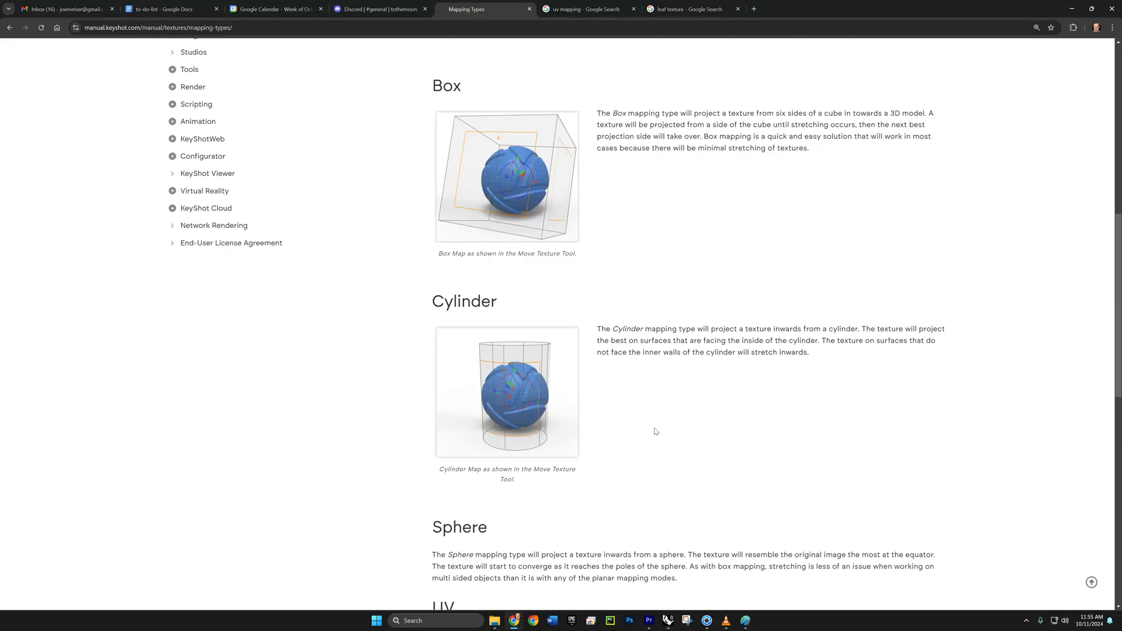
pyautogui.scroll(-2, 656, 431)
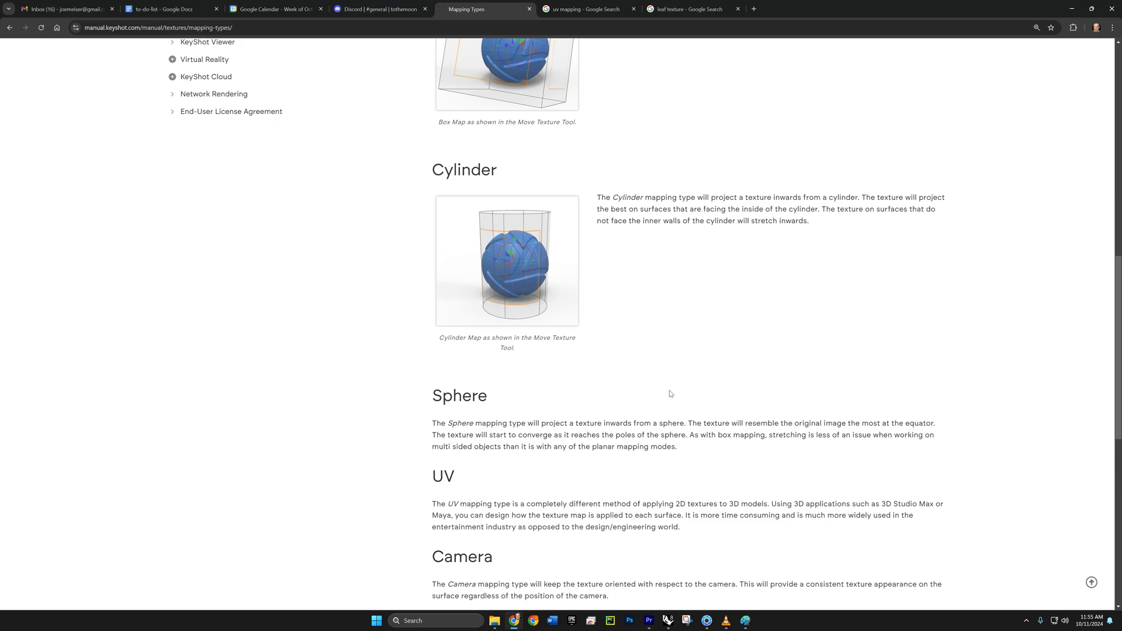
pyautogui.scroll(-2, 670, 393)
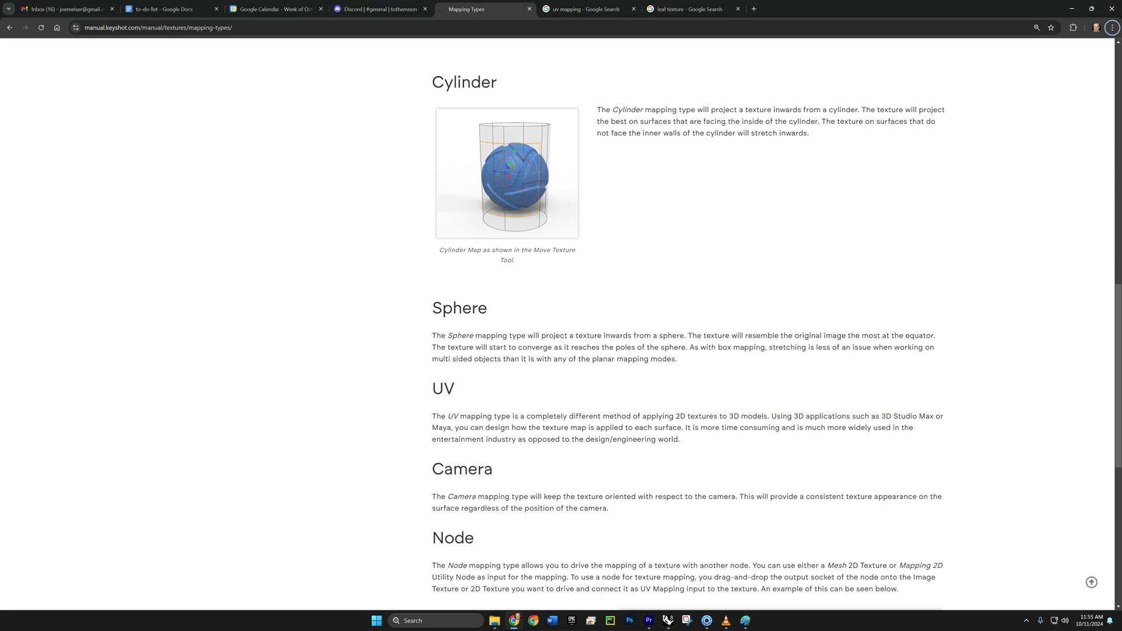
pyautogui.moveTo(431, 383); pyautogui.dragTo(698, 441)
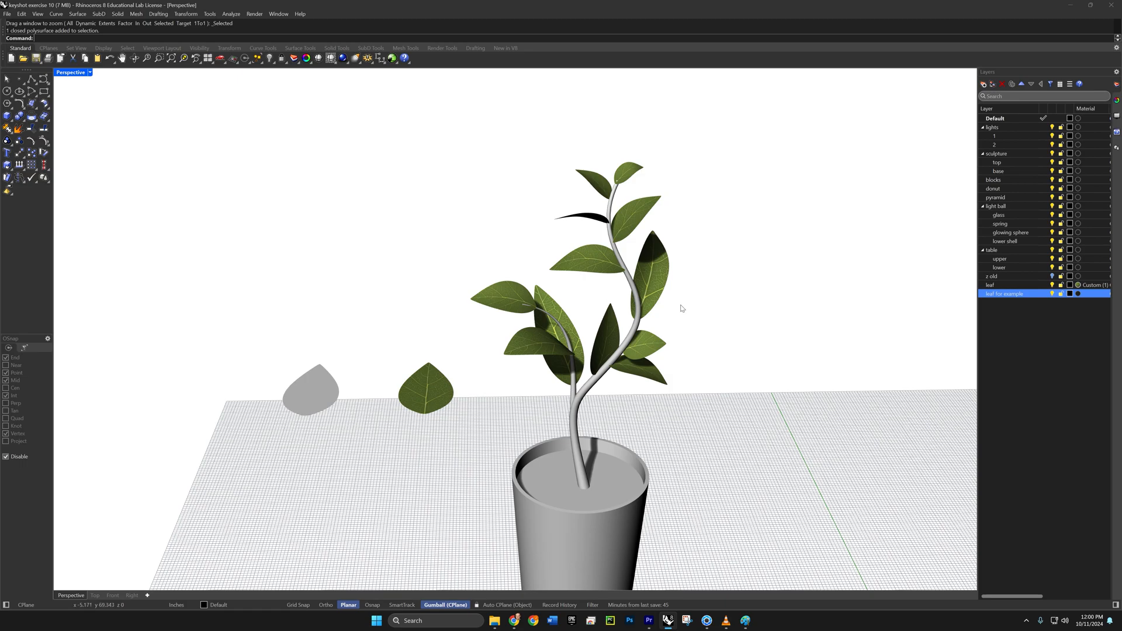
# - Give the "leaf for example" layer in Rhino a Custom material with the leaf2 image as its color texture
pyautogui.moveTo(688, 306); pyautogui.dragTo(671, 306, button='right')
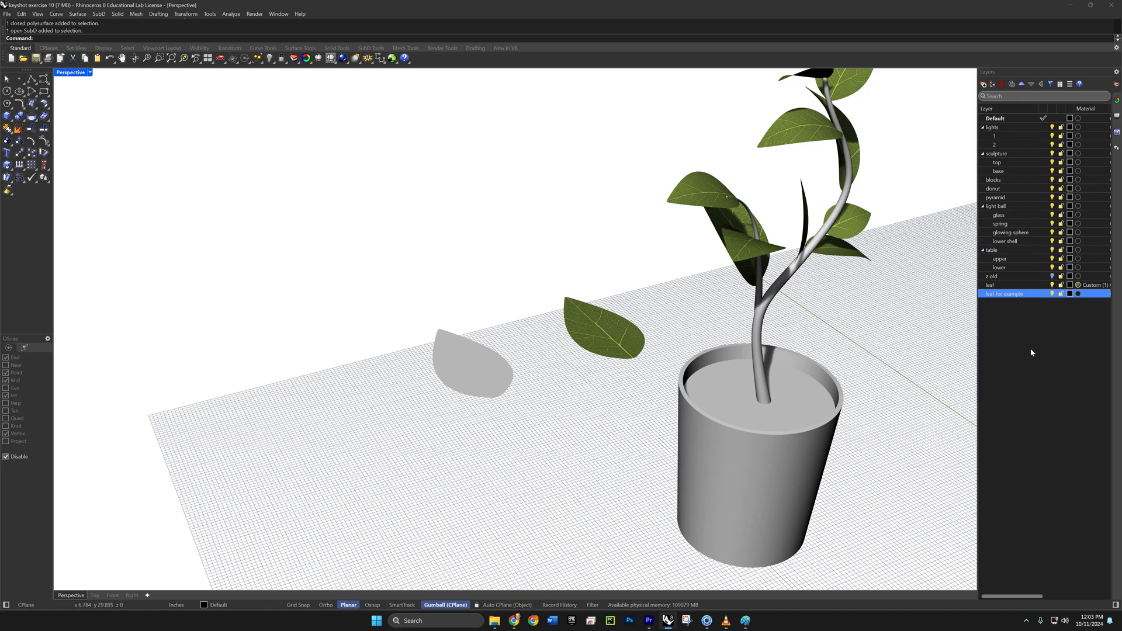
pyautogui.click(1079, 294)
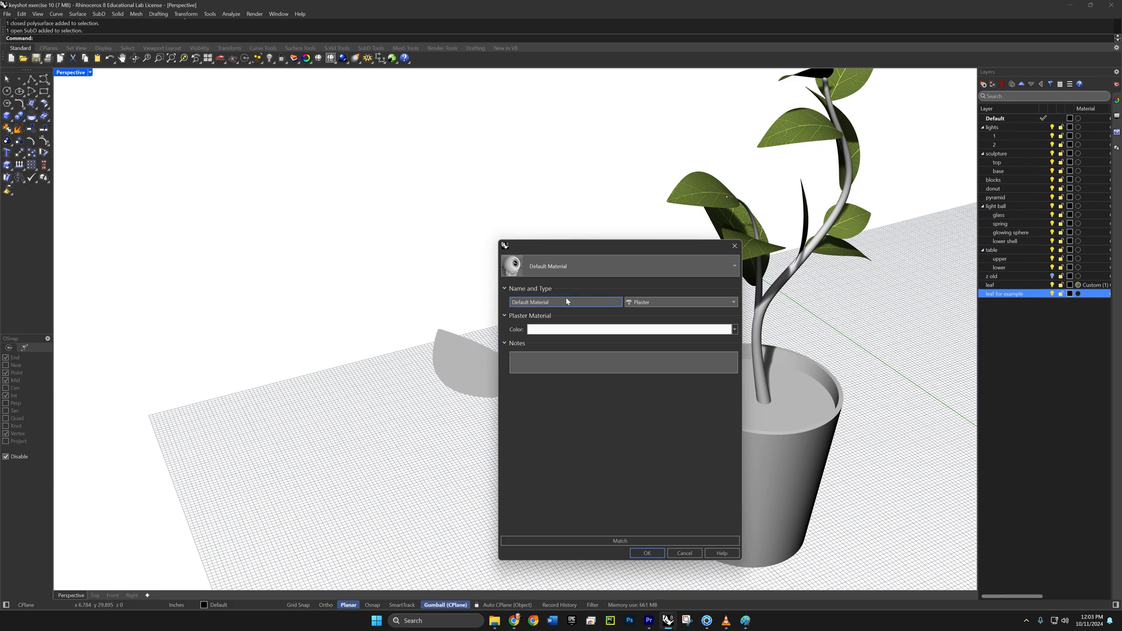
pyautogui.click(636, 302)
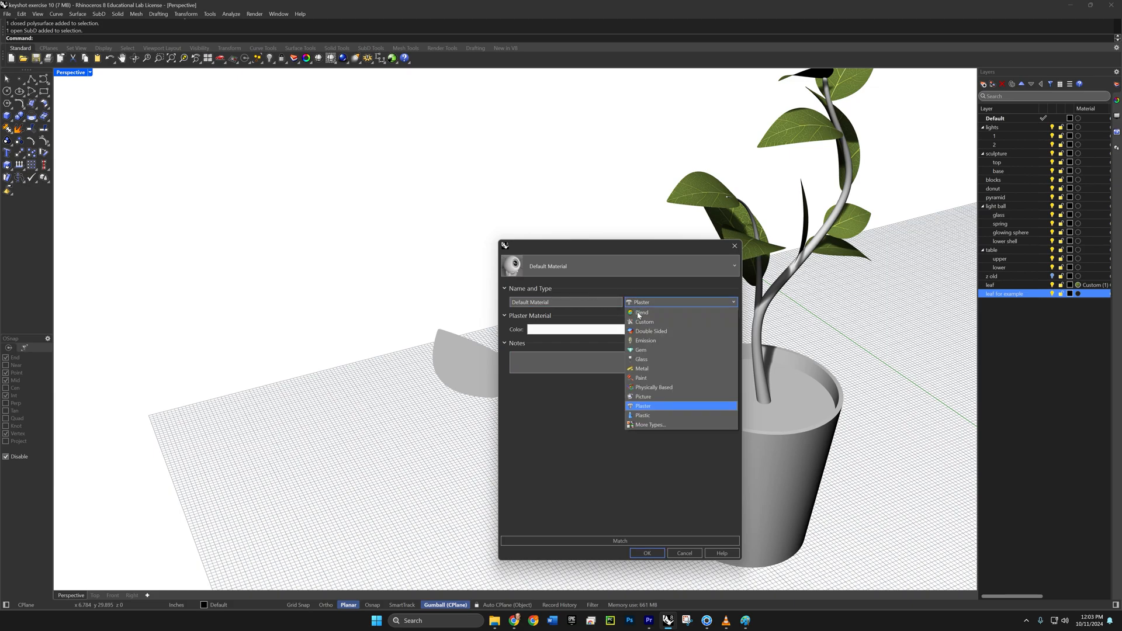
pyautogui.click(641, 323)
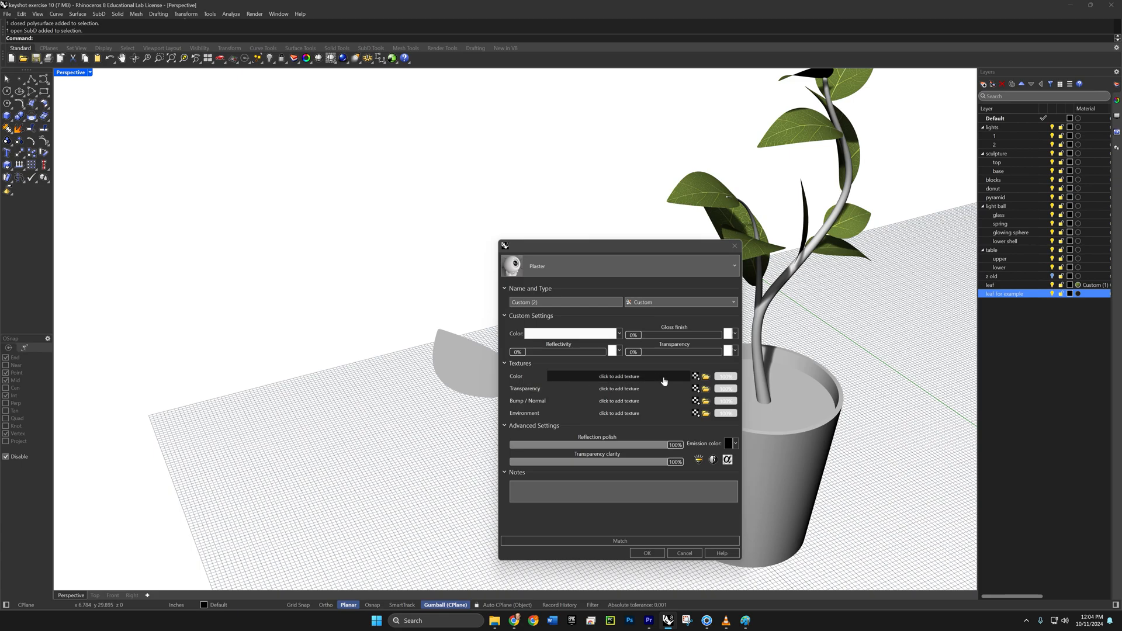
pyautogui.click(706, 377)
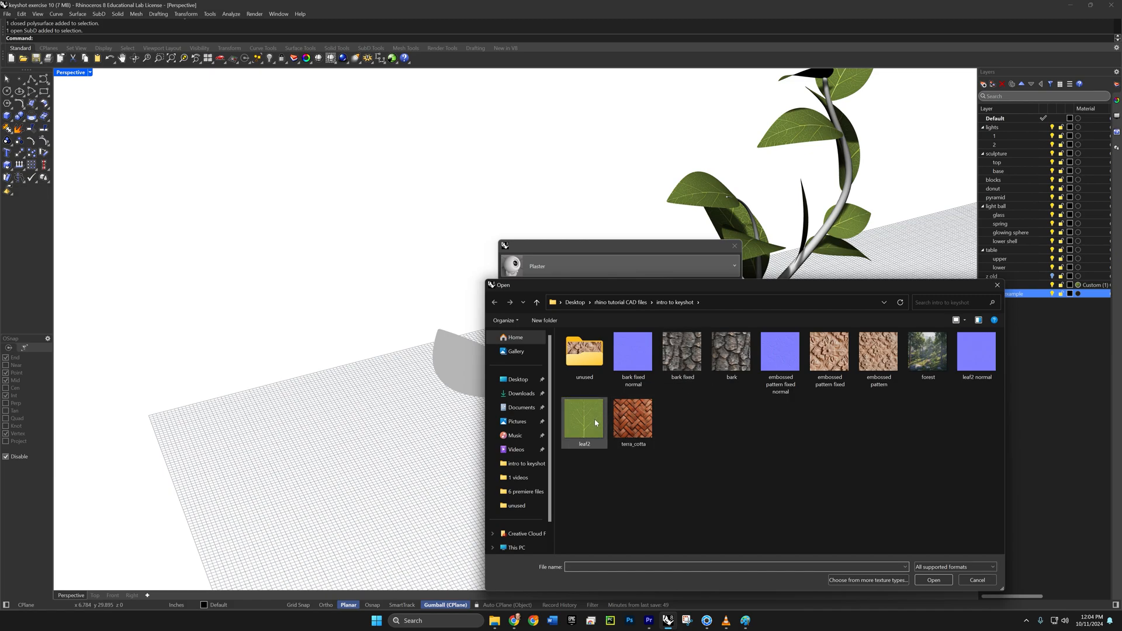
pyautogui.click(596, 423)
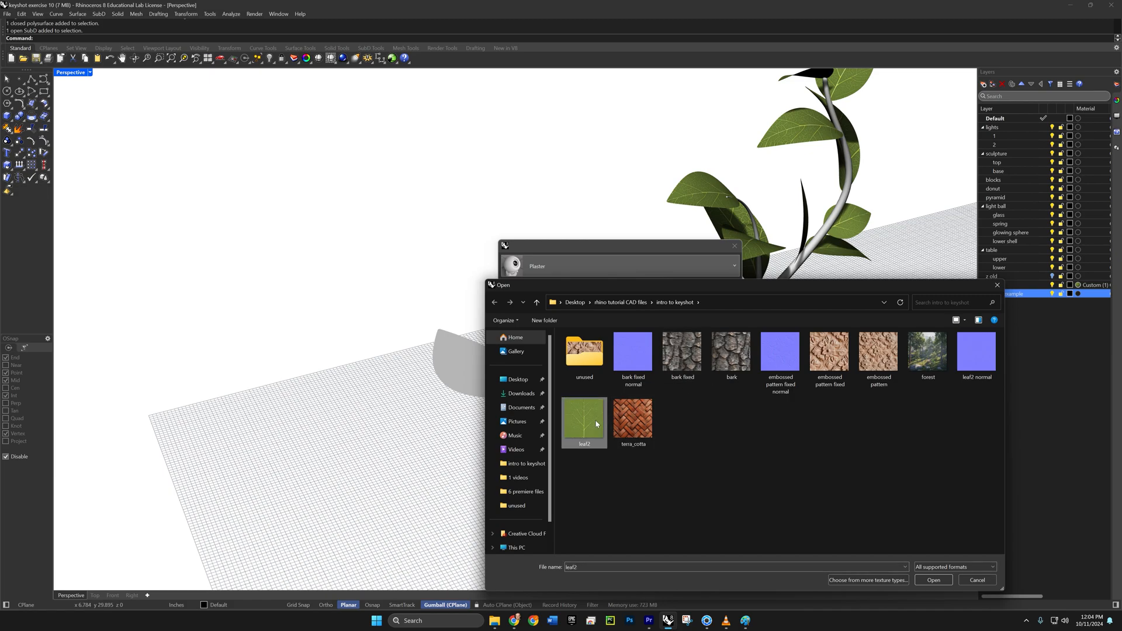
pyautogui.click(933, 579)
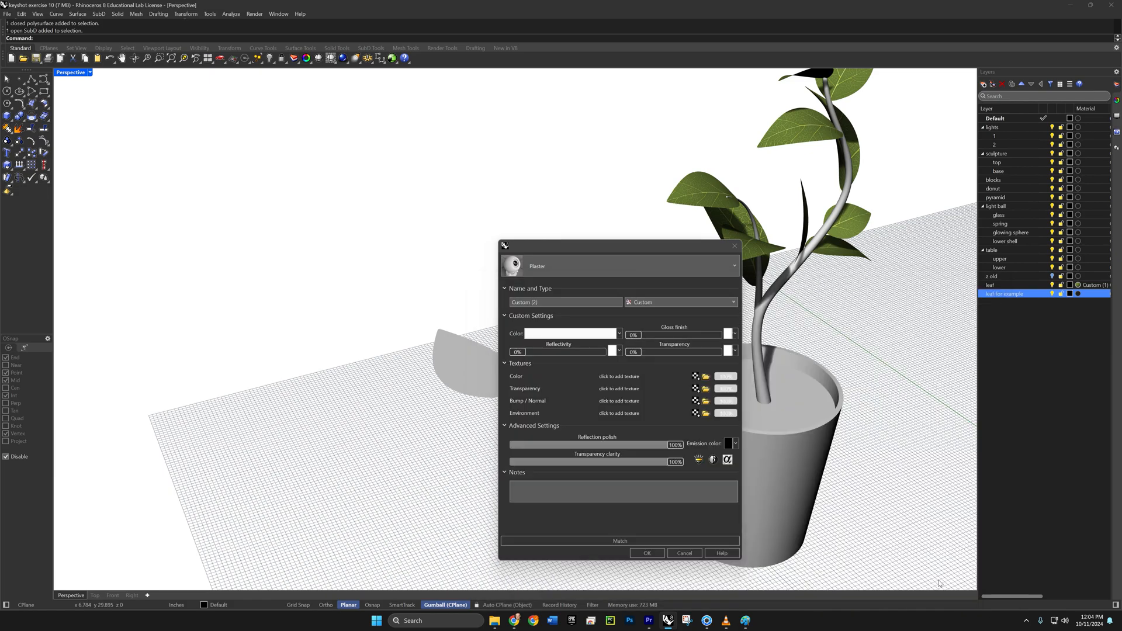
pyautogui.click(642, 557)
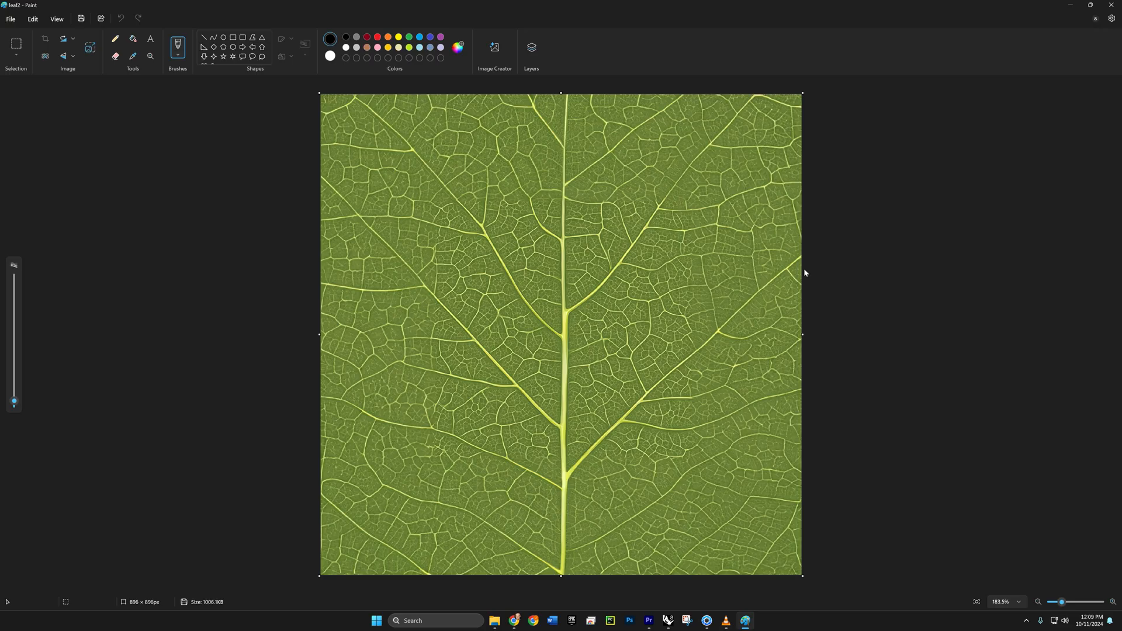
# - Return to Rhino and unwrap the example leaf on mapping channel 1 without seams, using the Conformal method
pyautogui.hotkey('alt', 'Tab')
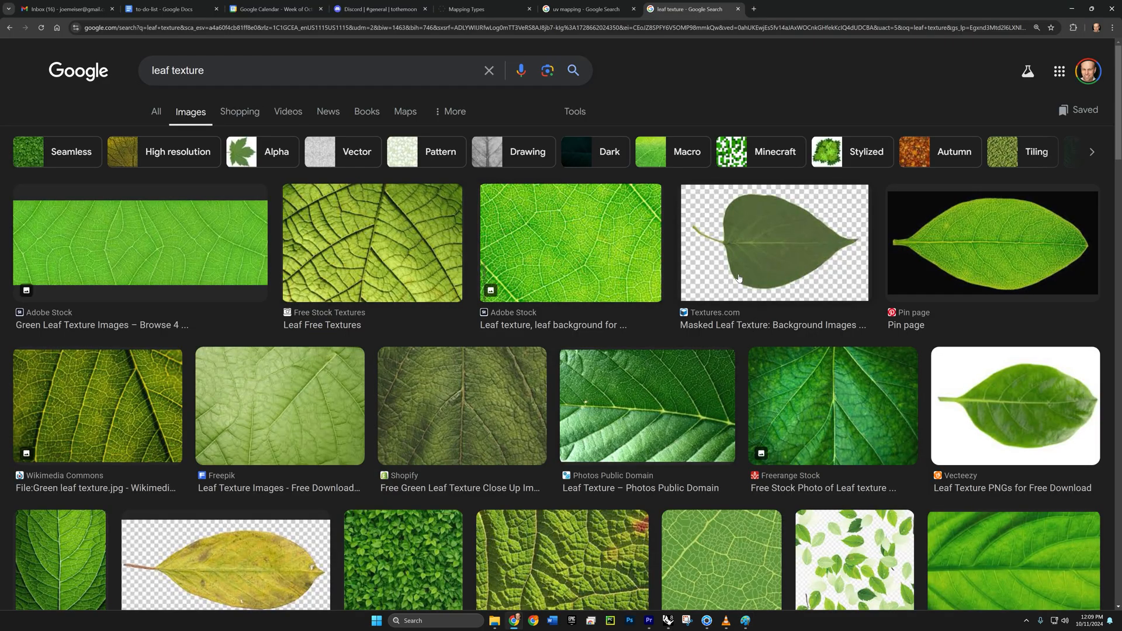
pyautogui.hotkey('alt', 'Tab')
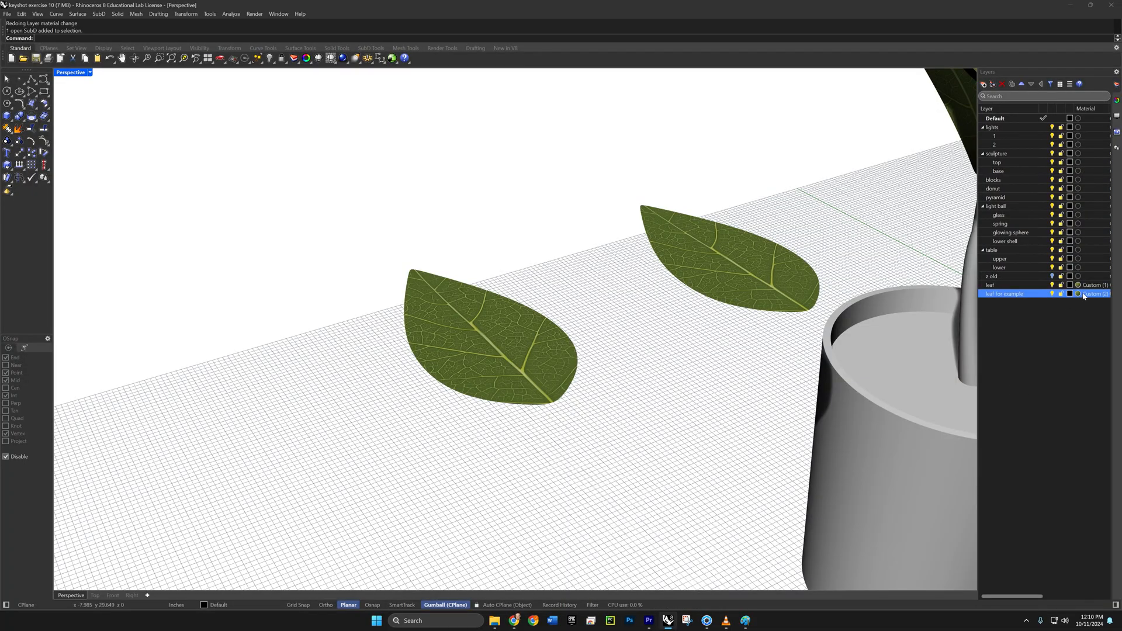
pyautogui.click(480, 375)
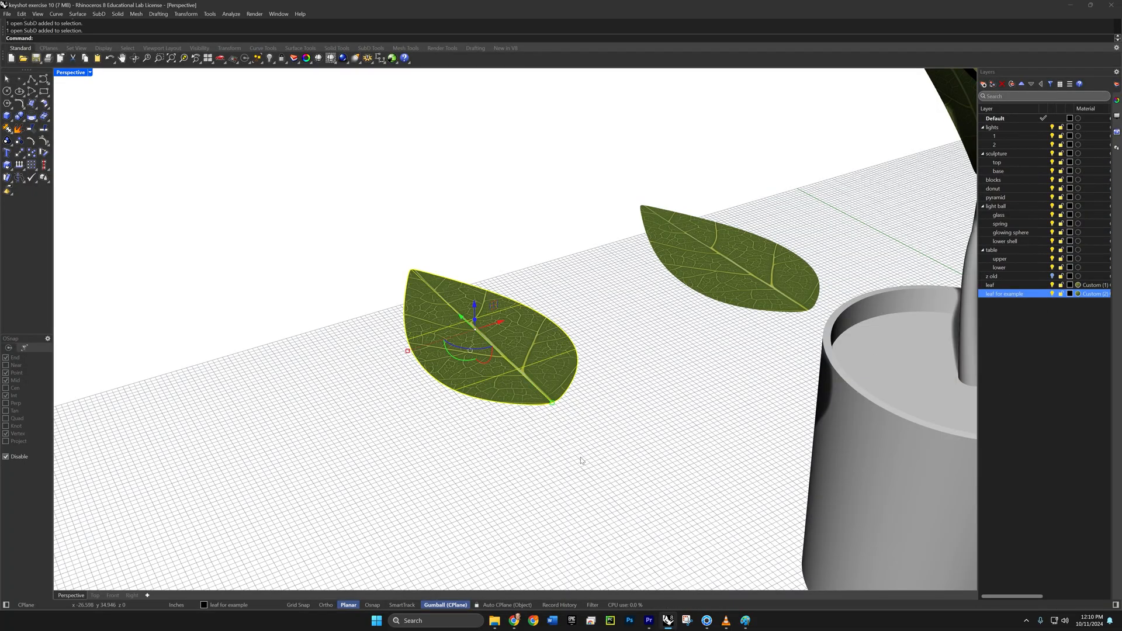
pyautogui.write('Unwrap')
pyautogui.press('Return')
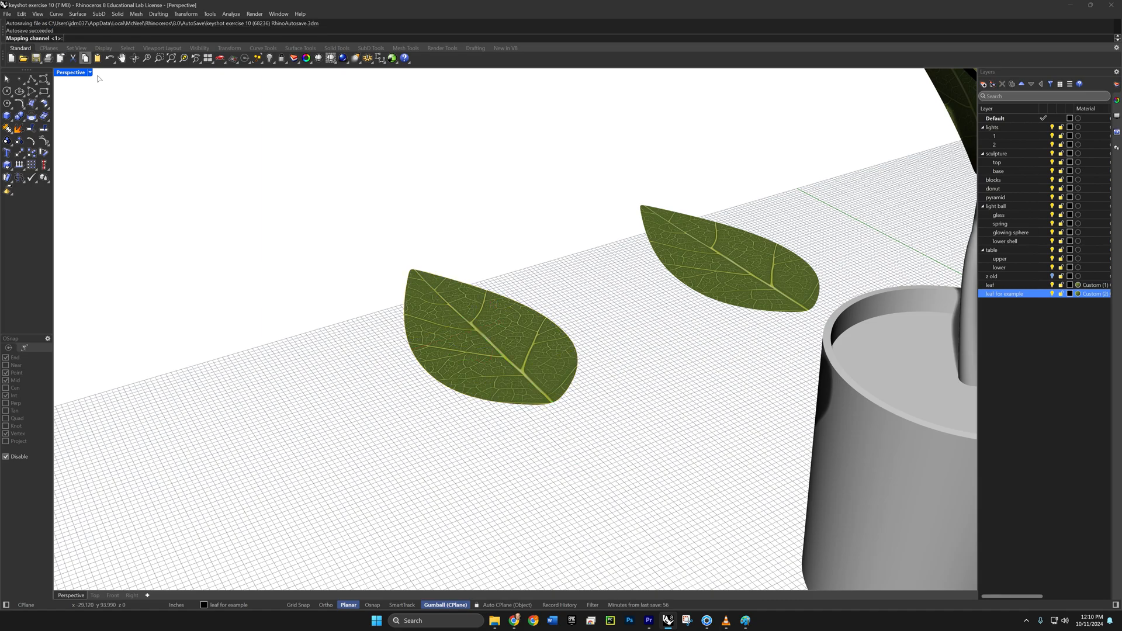
pyautogui.press('Return')
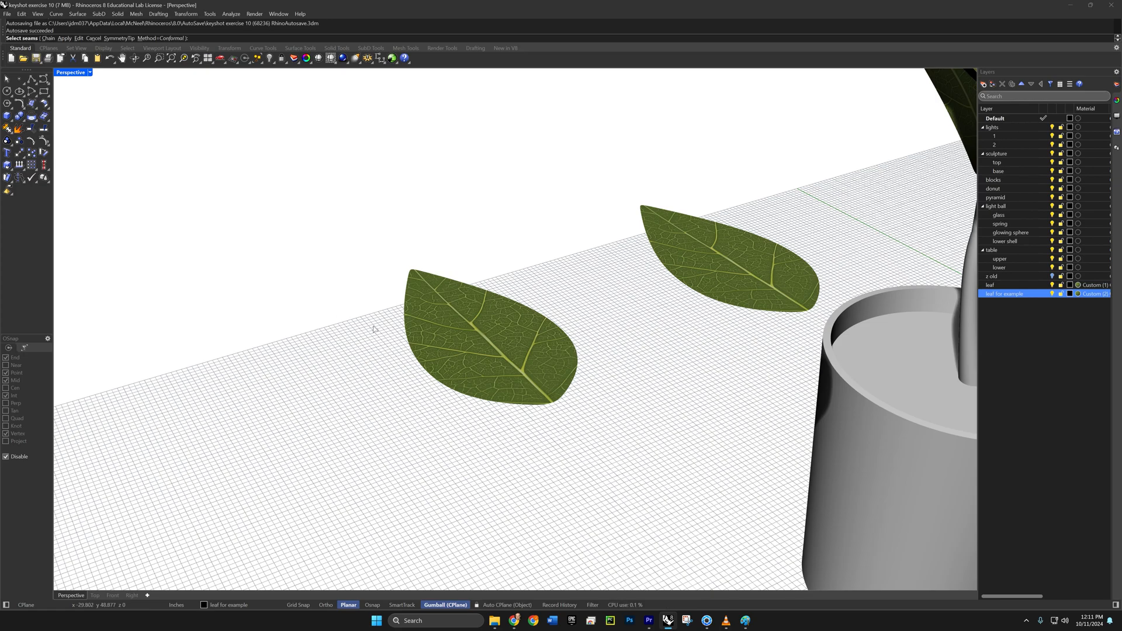
pyautogui.press('Return')
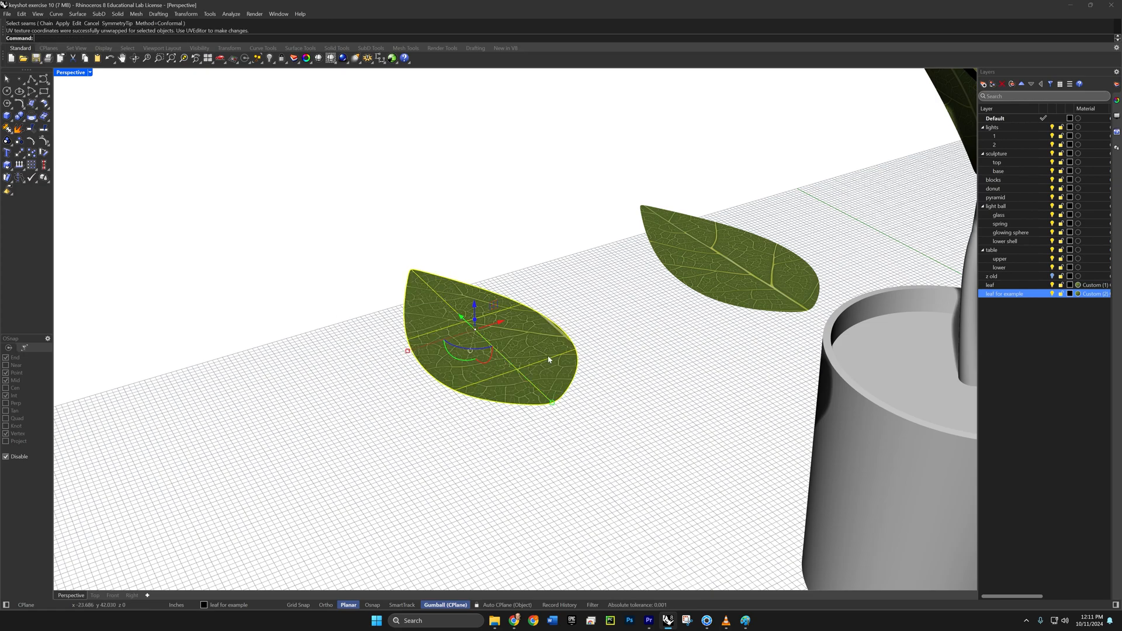
# - Open the UV Editor for the example leaf and move its UV island horizontally onto the central vein of the leaf2 image
pyautogui.write('Un')
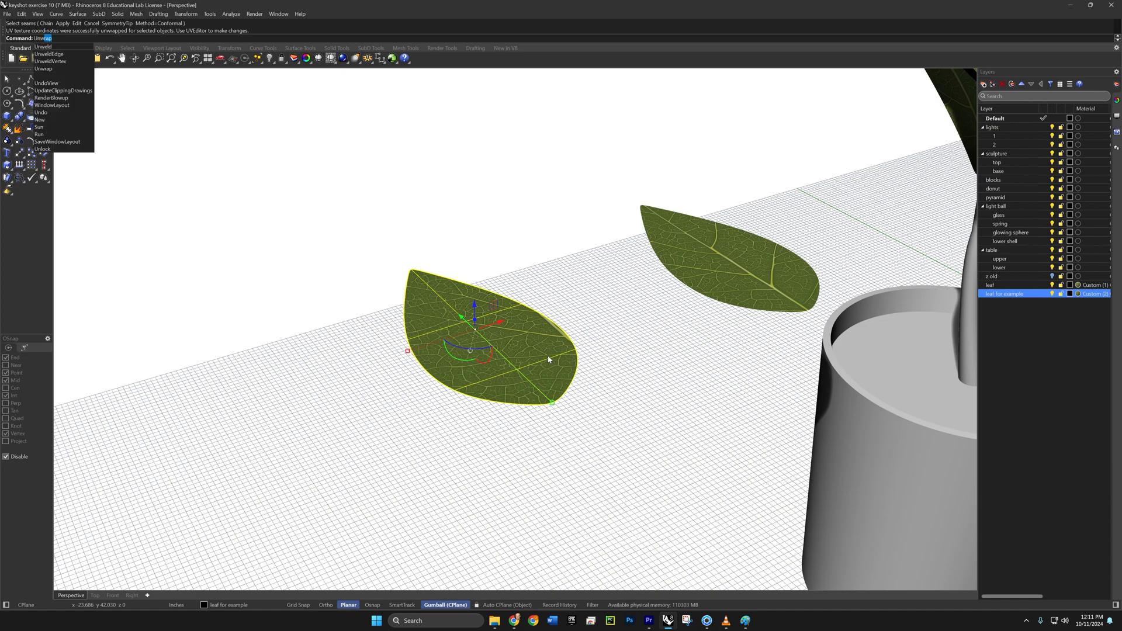
pyautogui.press('BackSpace')
pyautogui.press('BackSpace')
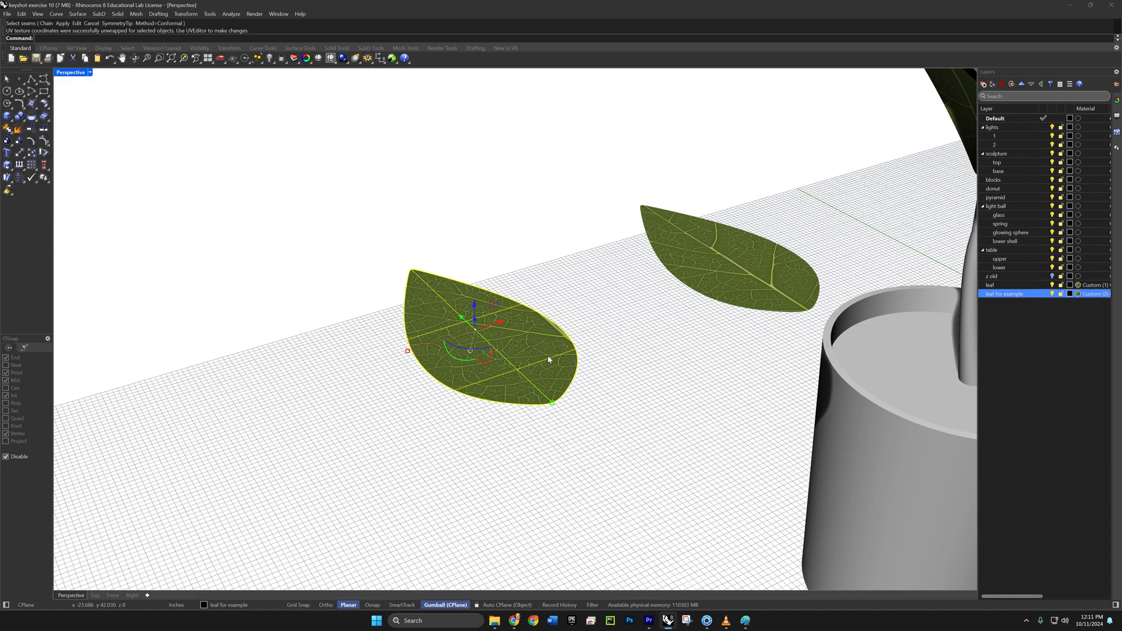
pyautogui.write('VEditor')
pyautogui.press('Return')
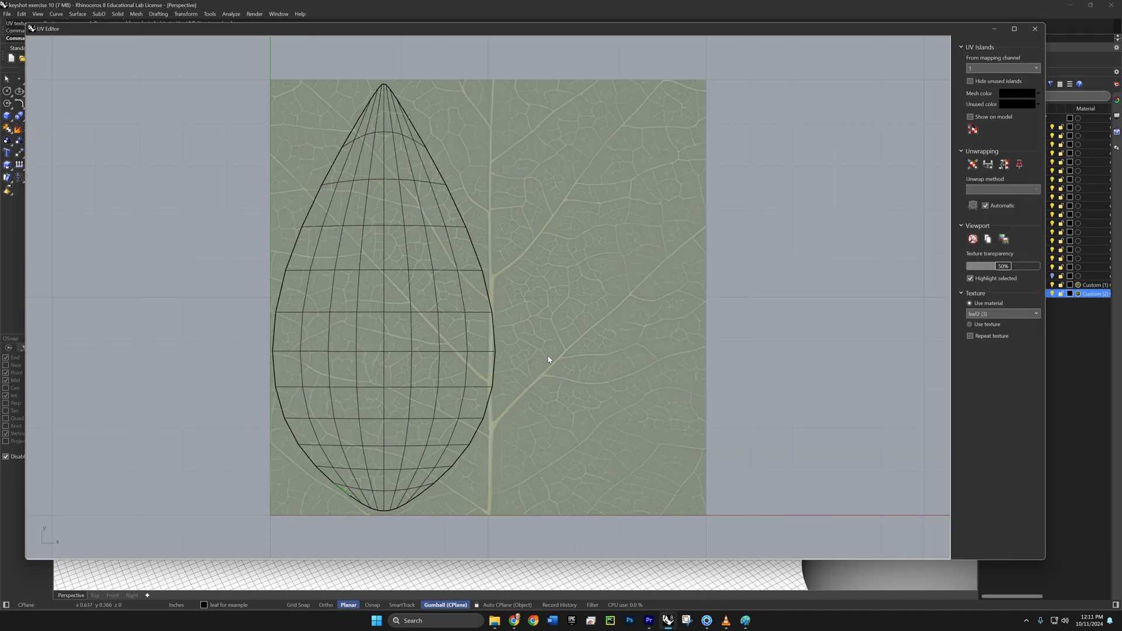
pyautogui.click(419, 316)
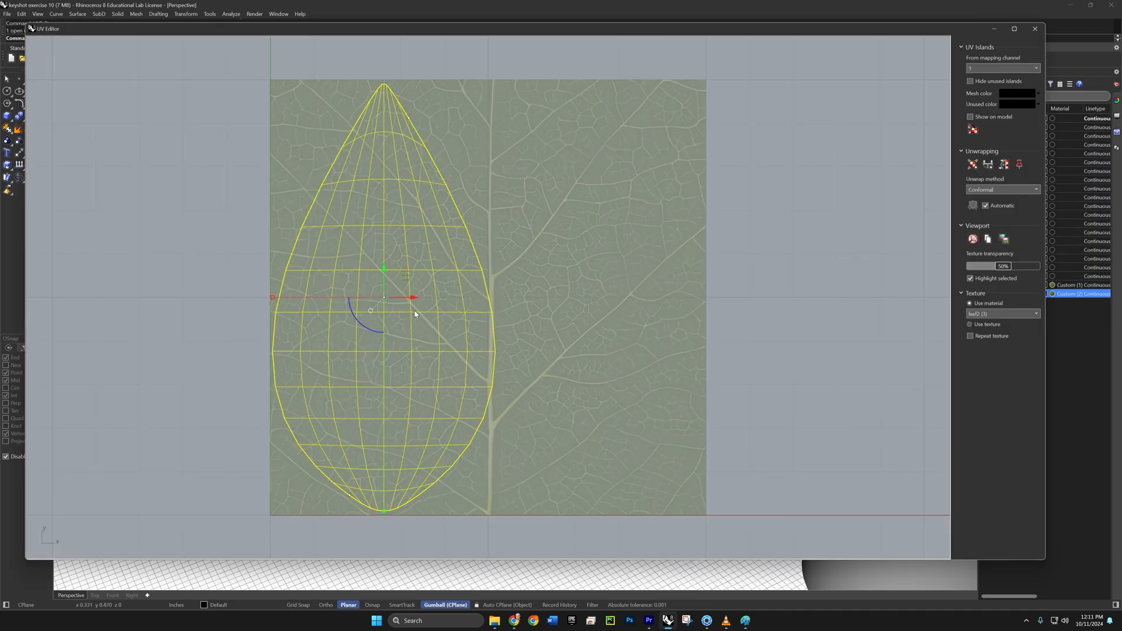
pyautogui.moveTo(416, 298); pyautogui.dragTo(519, 301)
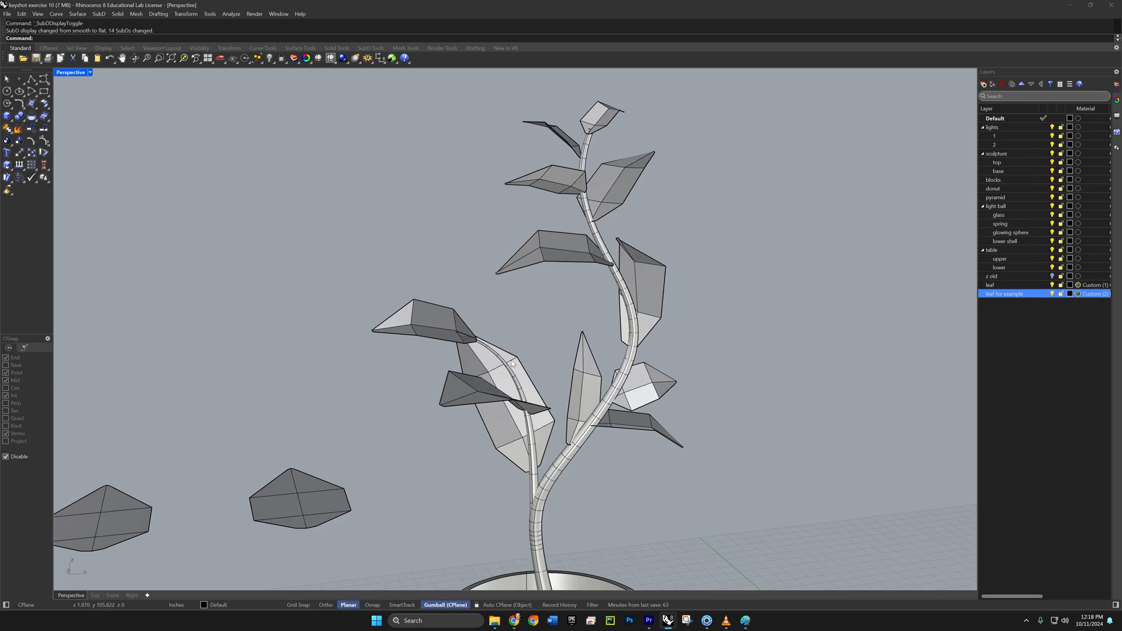
pyautogui.moveTo(640, 282)
pyautogui.mouseDown(button='right')
pyautogui.moveTo(624, 287)
pyautogui.moveTo(631, 281)
pyautogui.mouseUp(button='right')
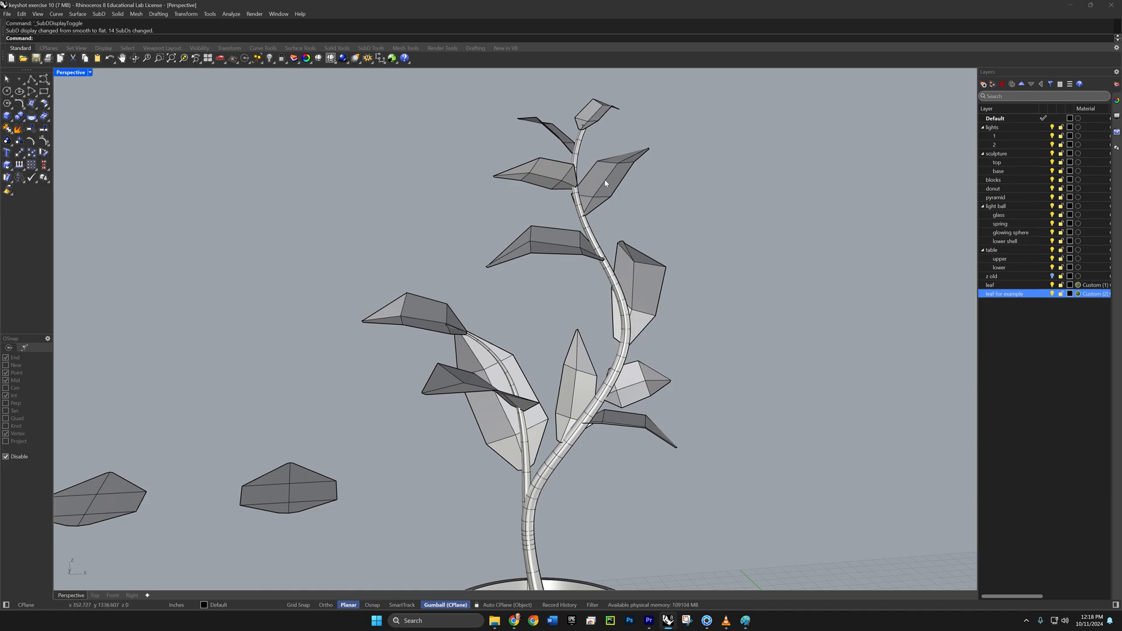
pyautogui.moveTo(605, 183); pyautogui.dragTo(593, 186, button='right')
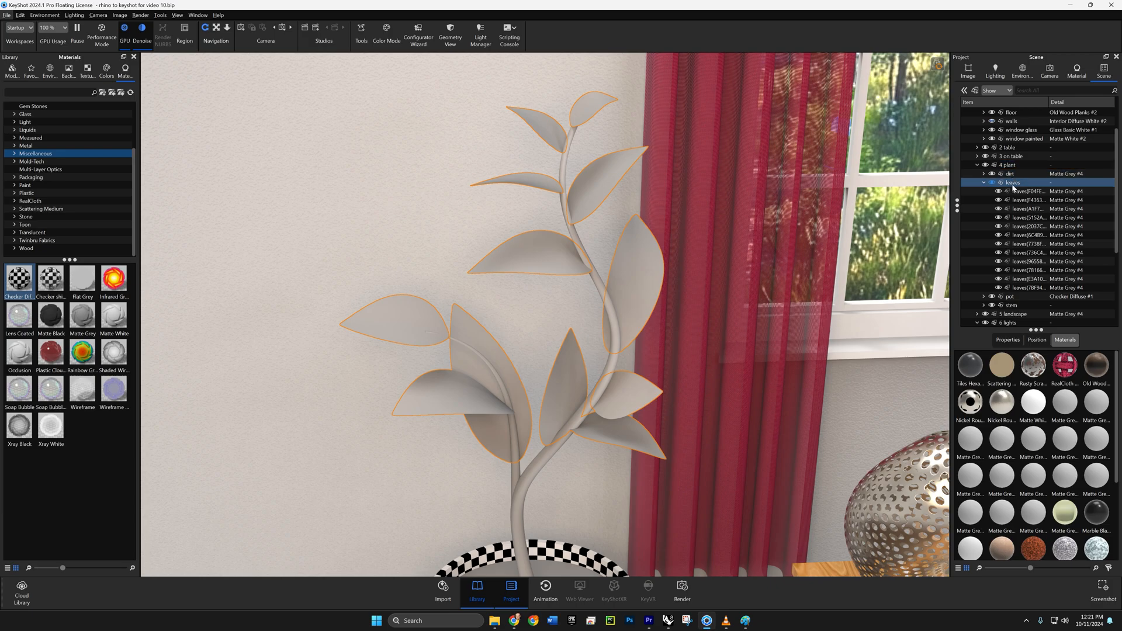
# - Link the material of all the parts in the plant's leaves group so they share one material
pyautogui.keyDown('shift'); pyautogui.click(1017, 288); pyautogui.keyUp('shift')
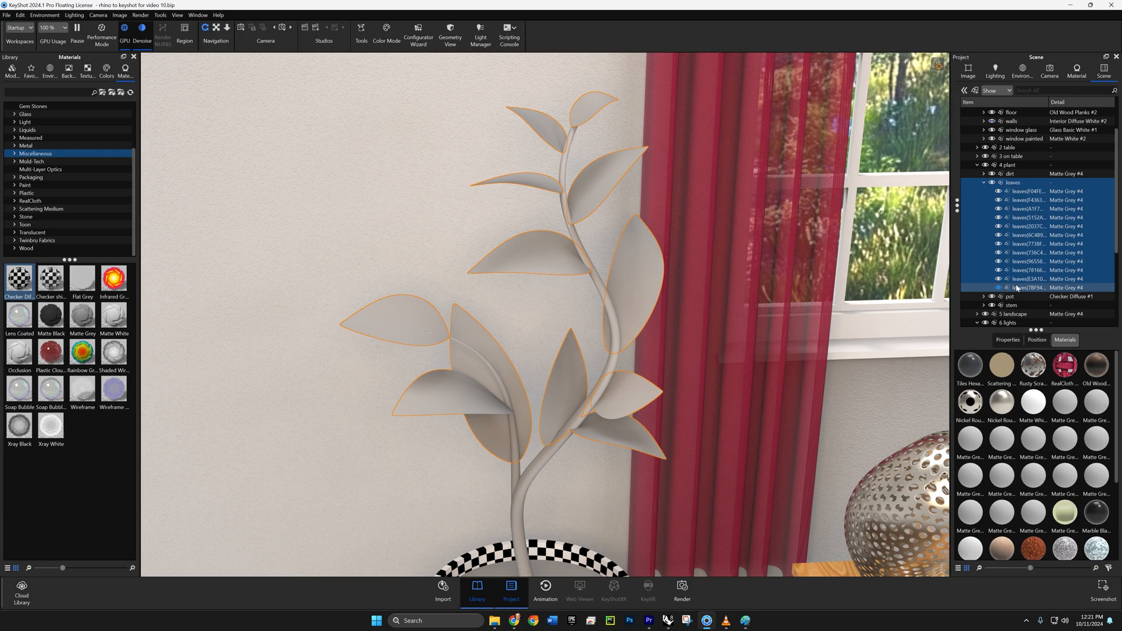
pyautogui.rightClick(1023, 212)
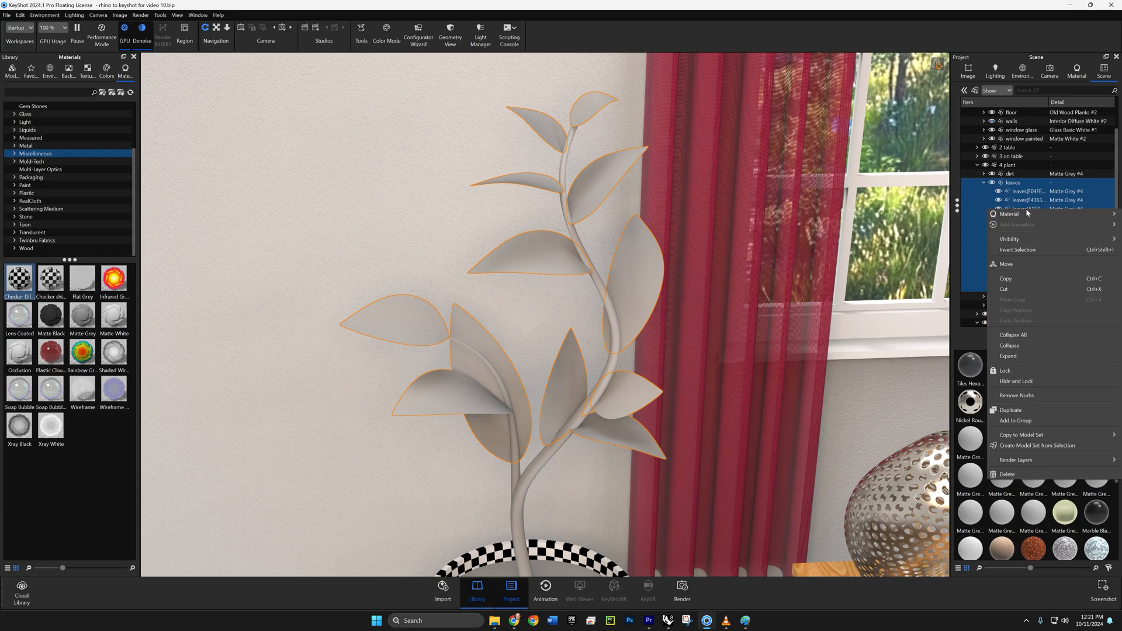
pyautogui.moveTo(1021, 214)
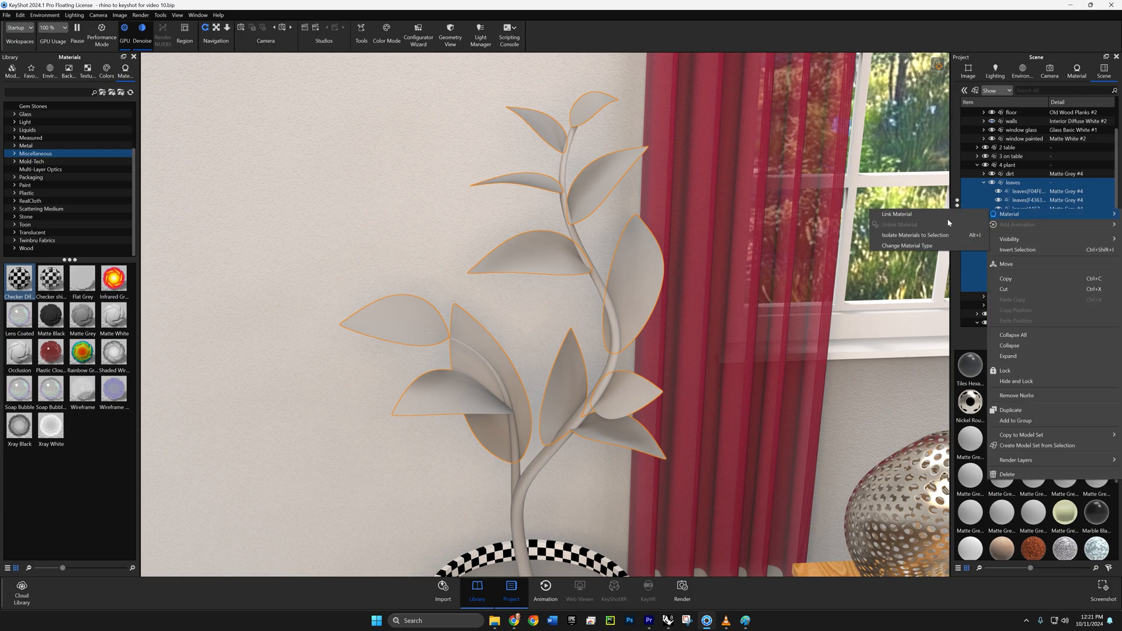
pyautogui.click(921, 215)
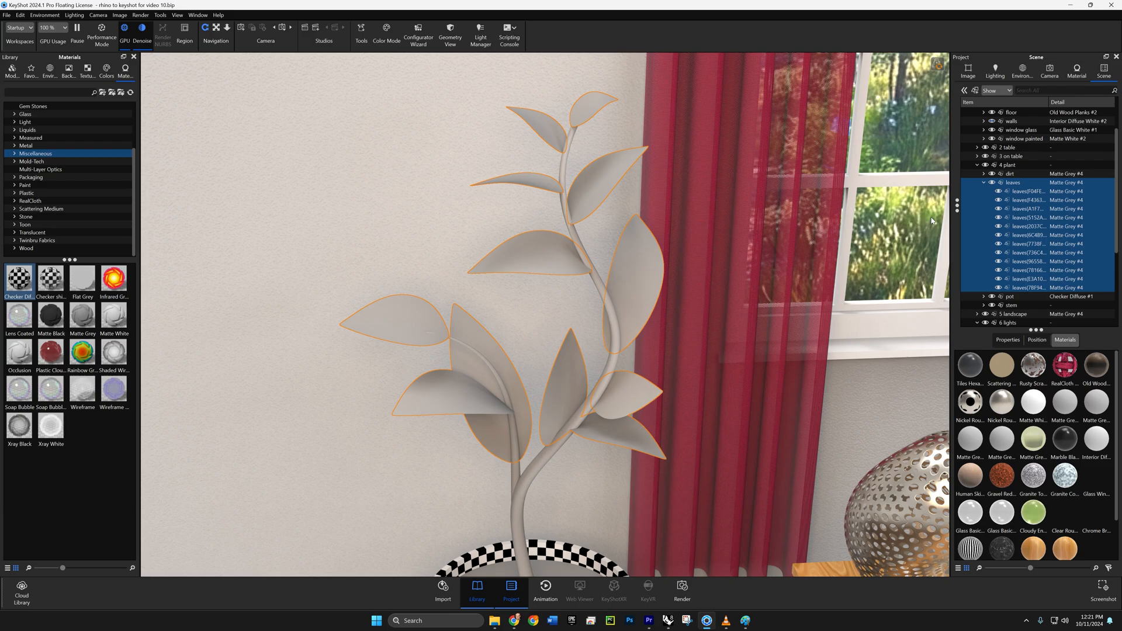
# - Load the leaf2 image as the color texture of the leaves' material and set its mapping type to UV
pyautogui.doubleClick(556, 262)
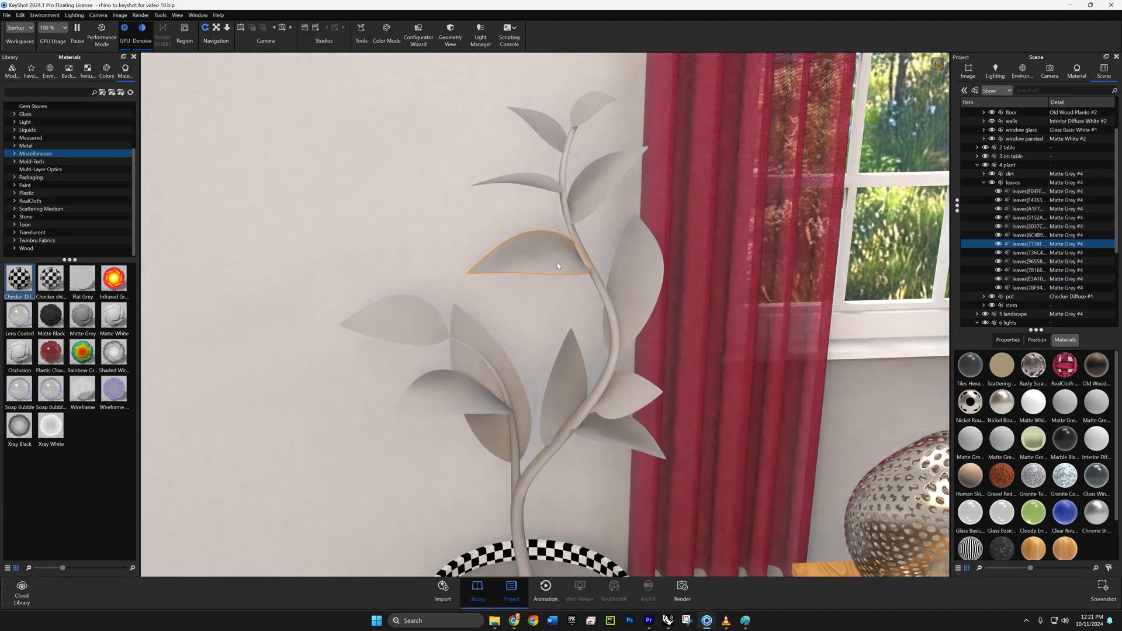
pyautogui.click(1041, 138)
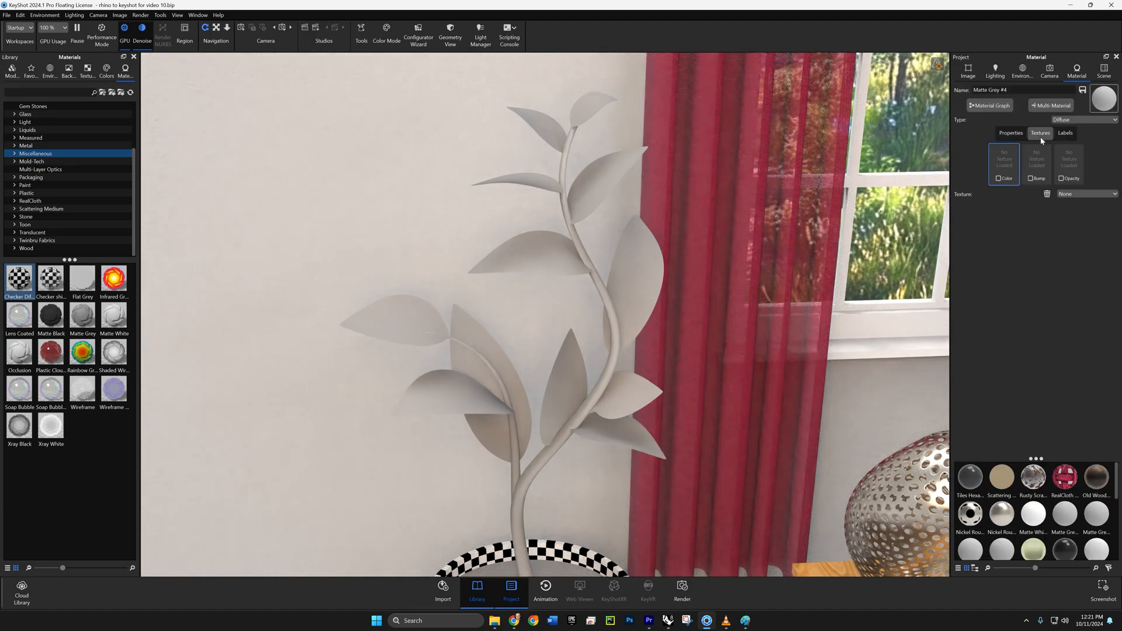
pyautogui.click(997, 180)
pyautogui.click(123, 167)
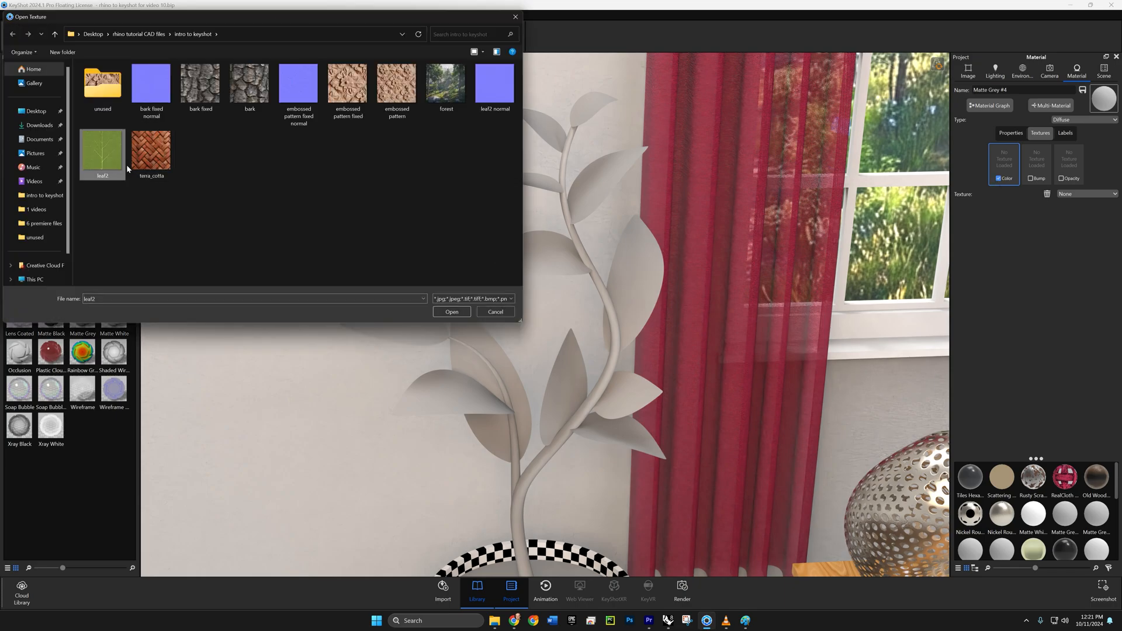
pyautogui.click(462, 310)
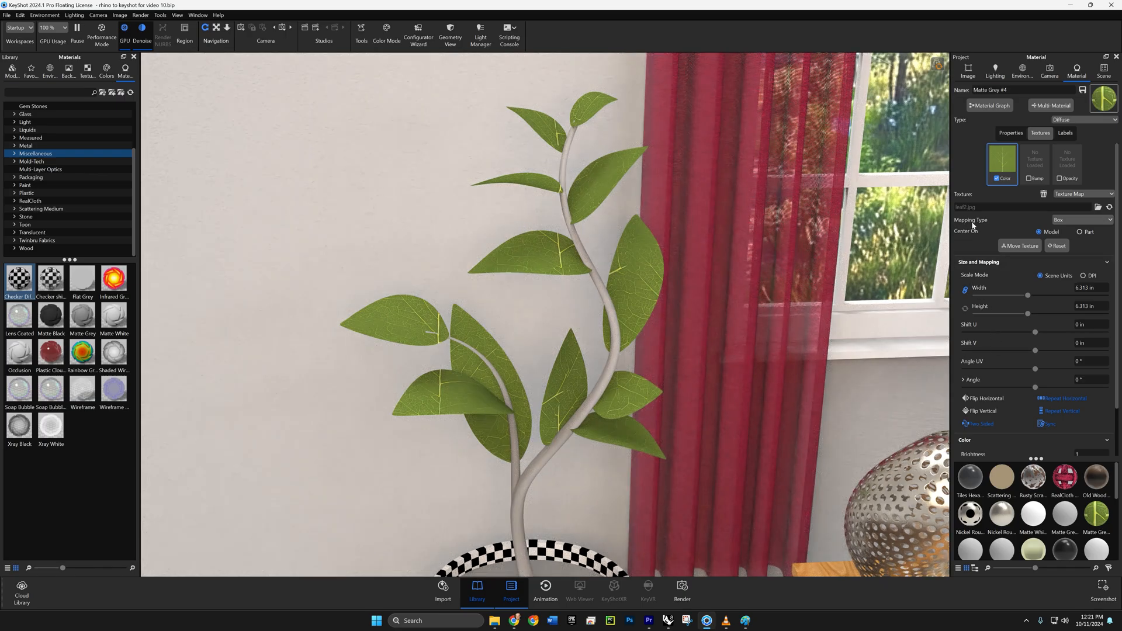
pyautogui.click(1056, 221)
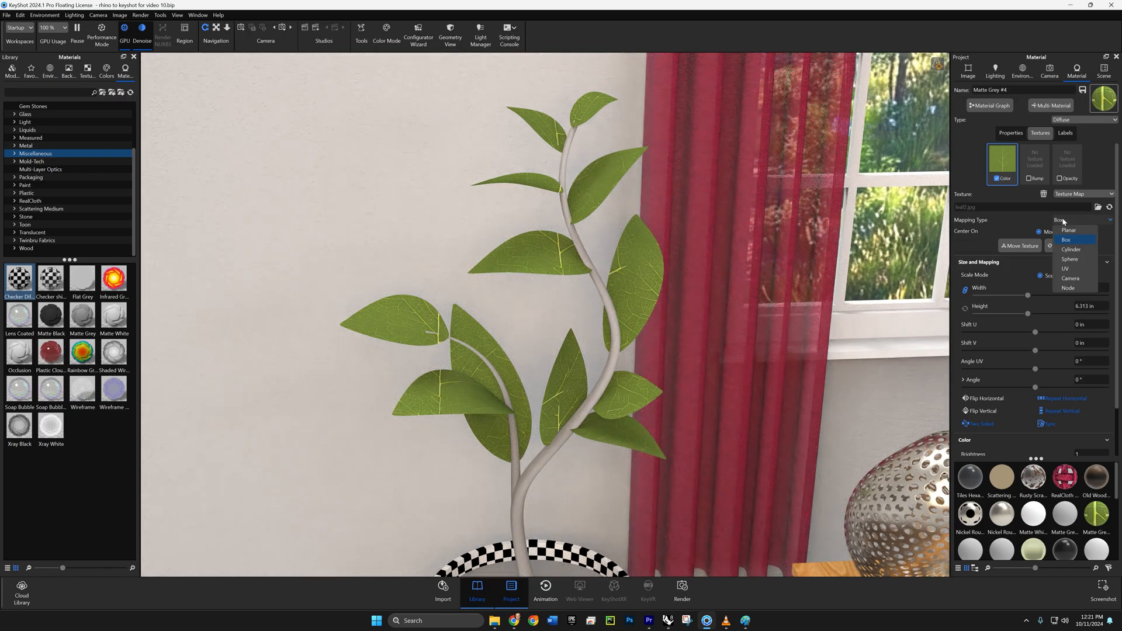
pyautogui.click(1065, 268)
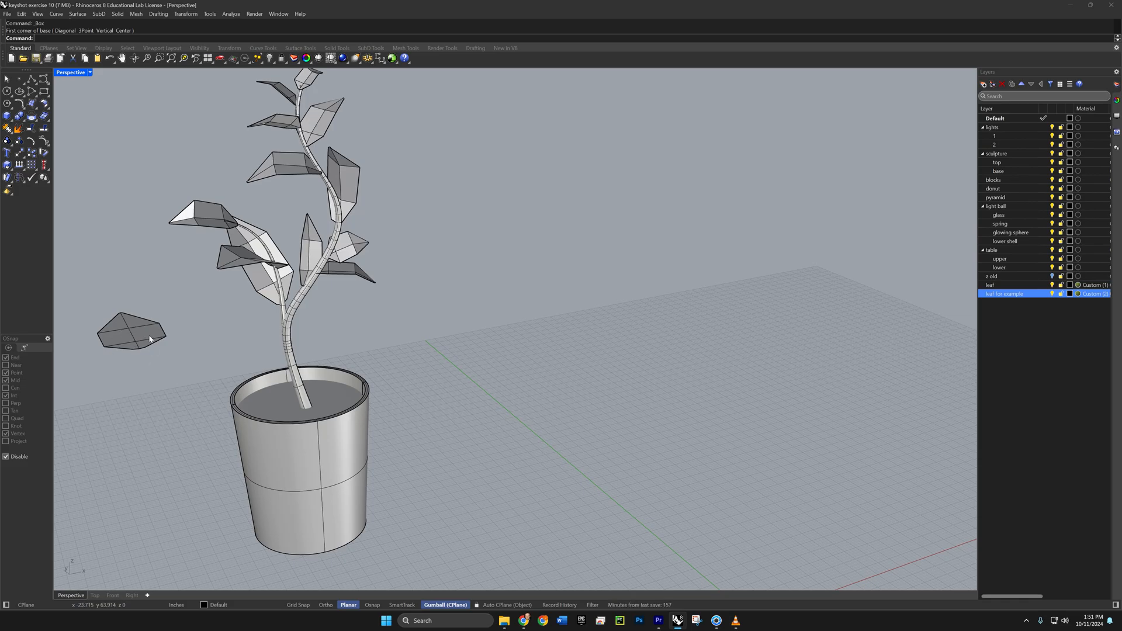
# - Switch to Rhino and draw a roughly cube-shaped box on the ground plane beside the potted plant
pyautogui.click(7, 116)
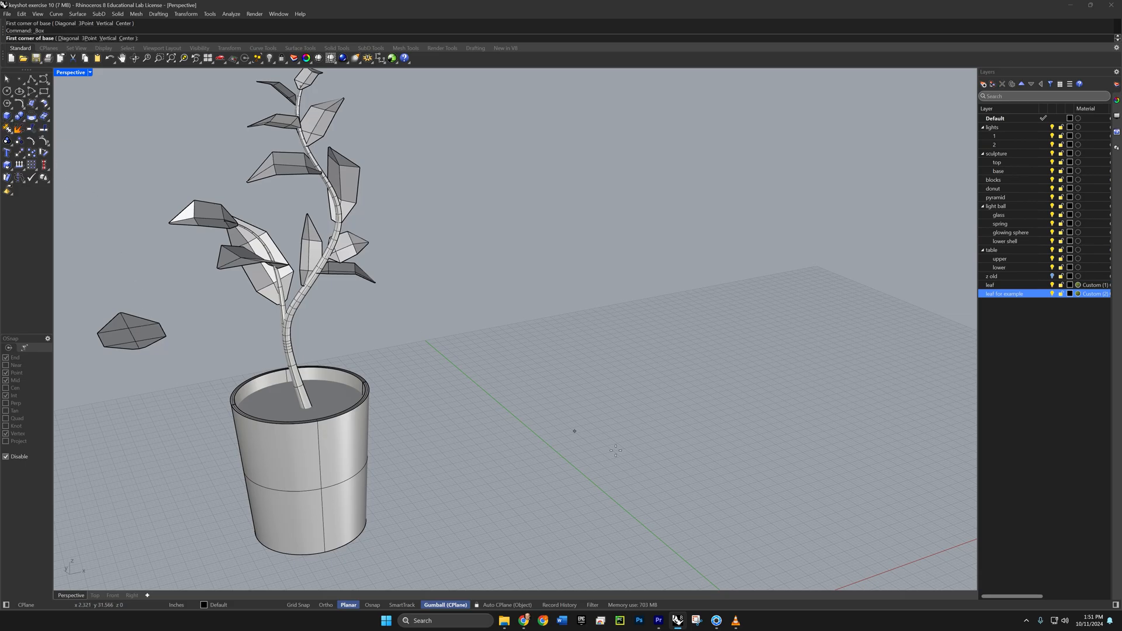
pyautogui.click(557, 440)
pyautogui.click(771, 472)
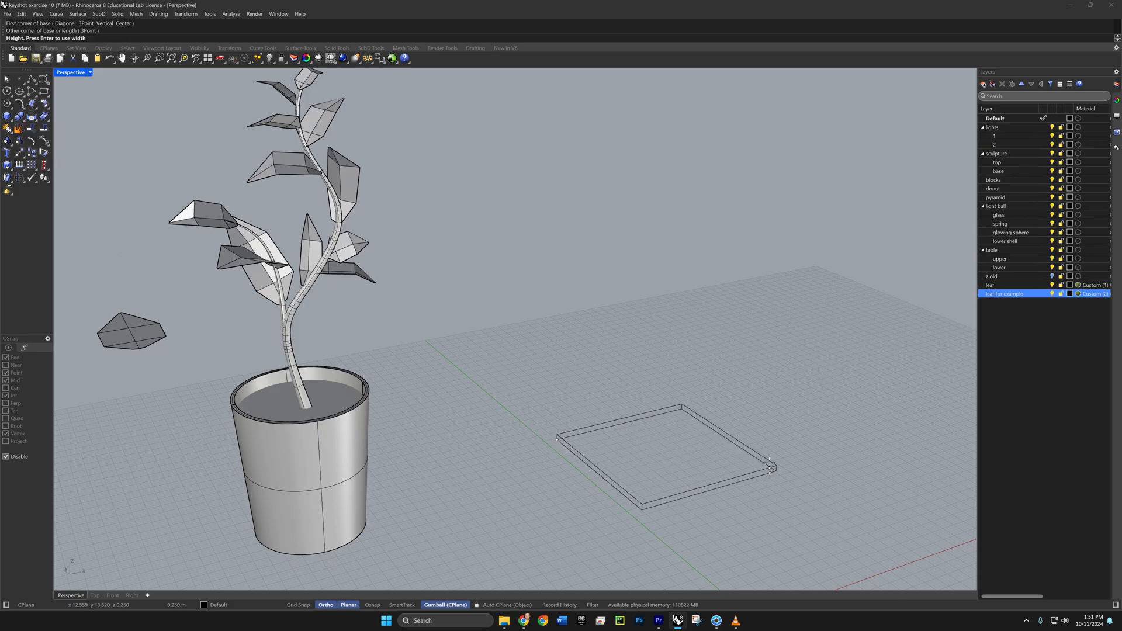
pyautogui.click(756, 336)
# - Start unwrapping the box on mapping channel 1 and show the viewport in Wireframe mode for choosing seams
pyautogui.scroll(5, 739, 391)
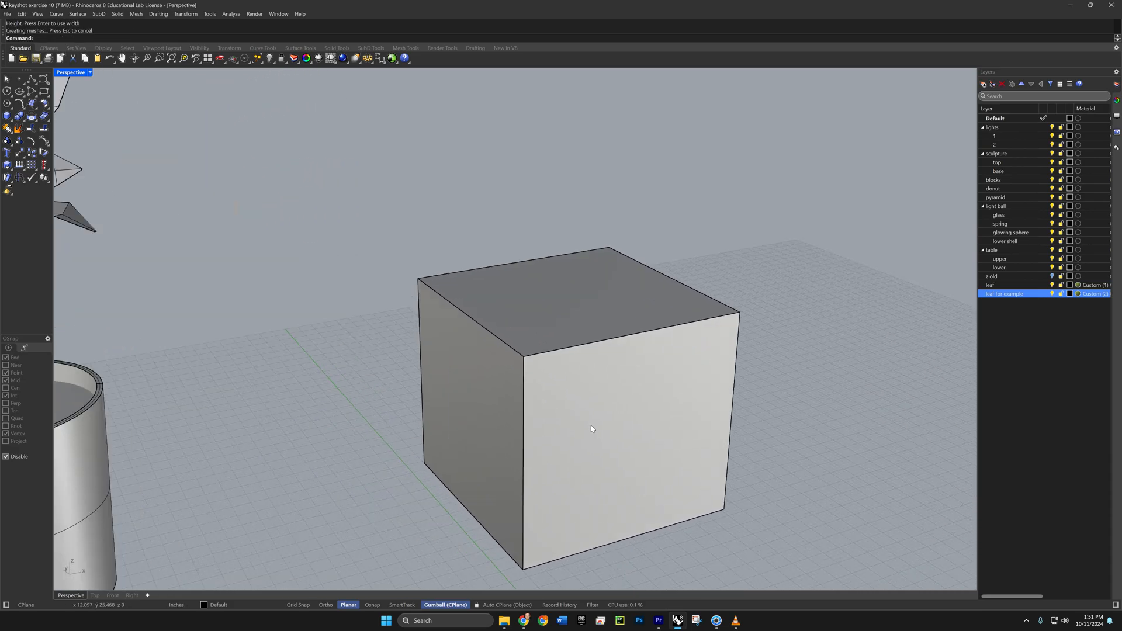
pyautogui.moveTo(608, 440); pyautogui.dragTo(612, 413, button='right')
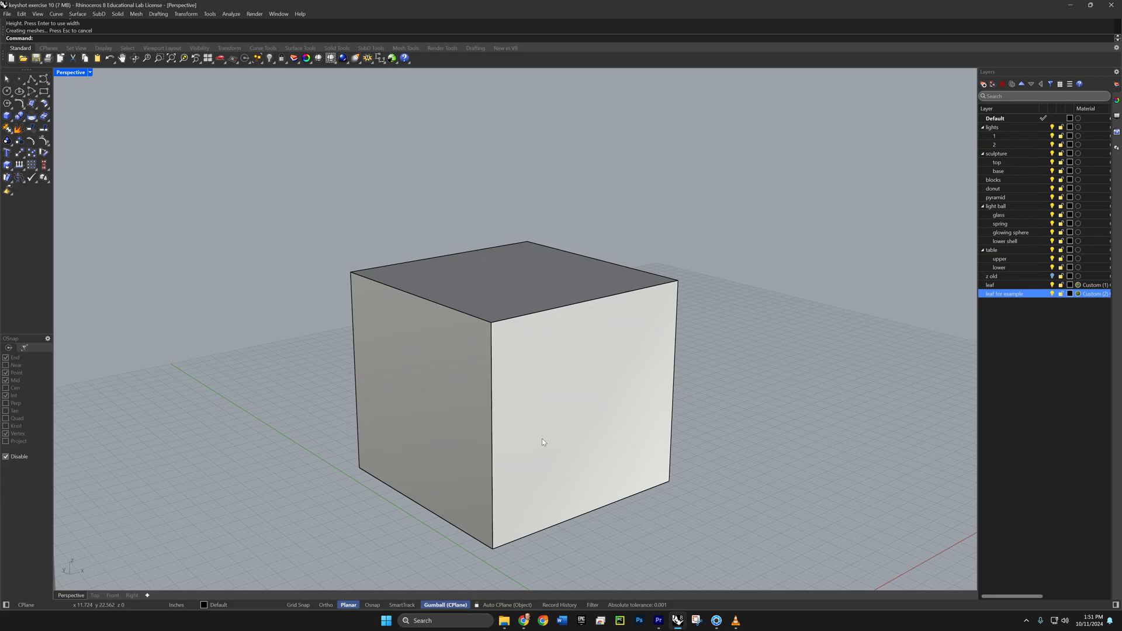
pyautogui.moveTo(549, 433); pyautogui.dragTo(500, 411, button='right')
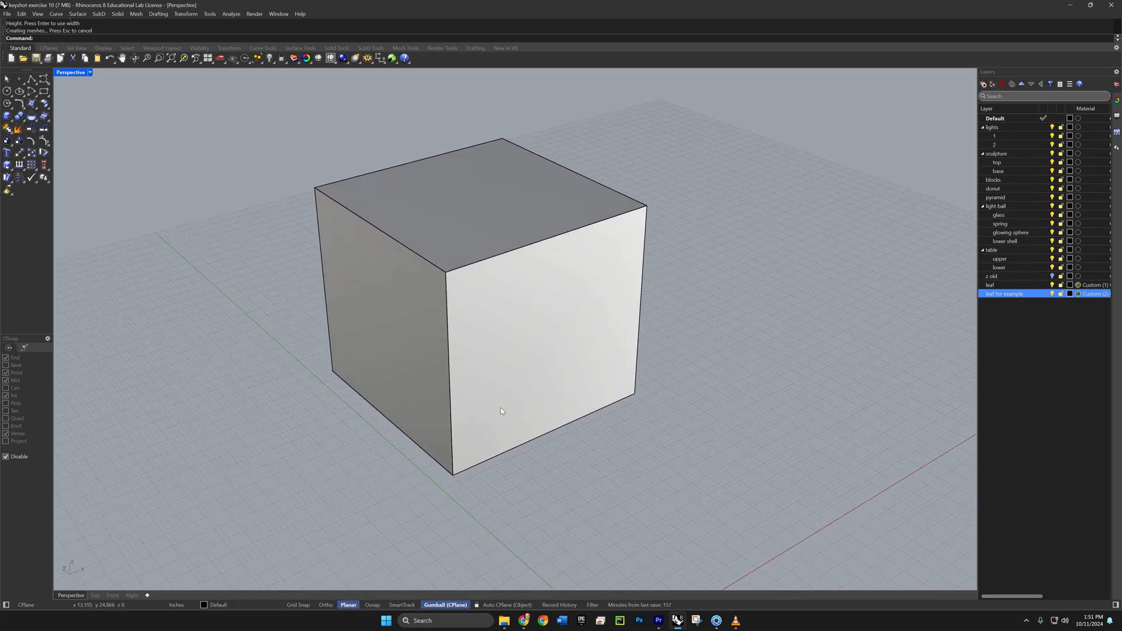
pyautogui.click(502, 405)
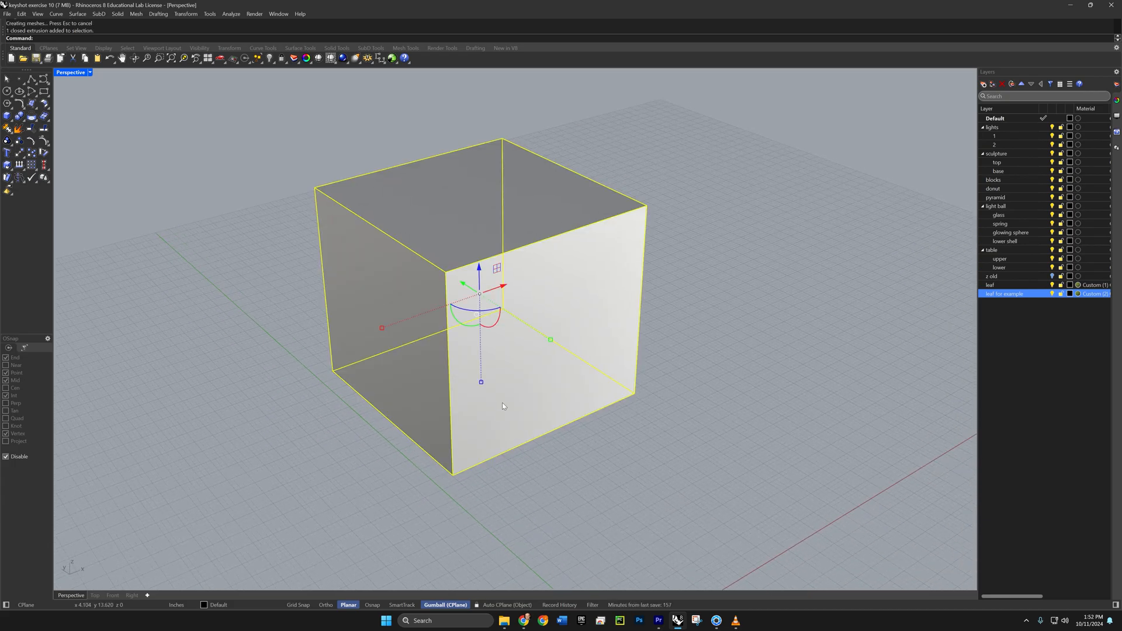
pyautogui.write('unwrap')
pyautogui.press('Return')
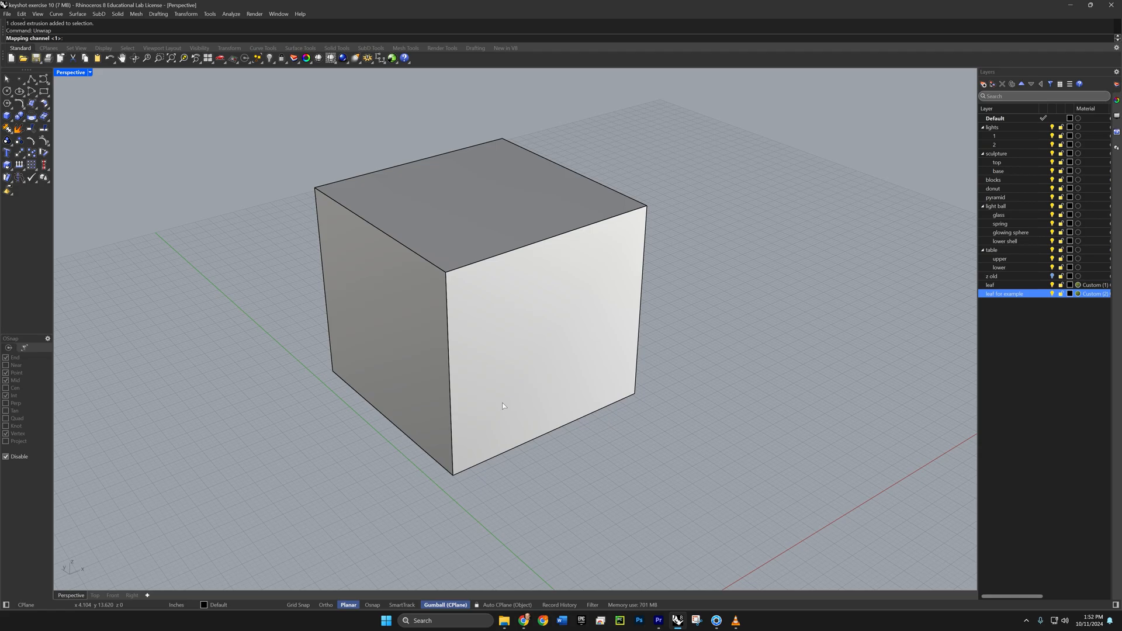
pyautogui.press('Return')
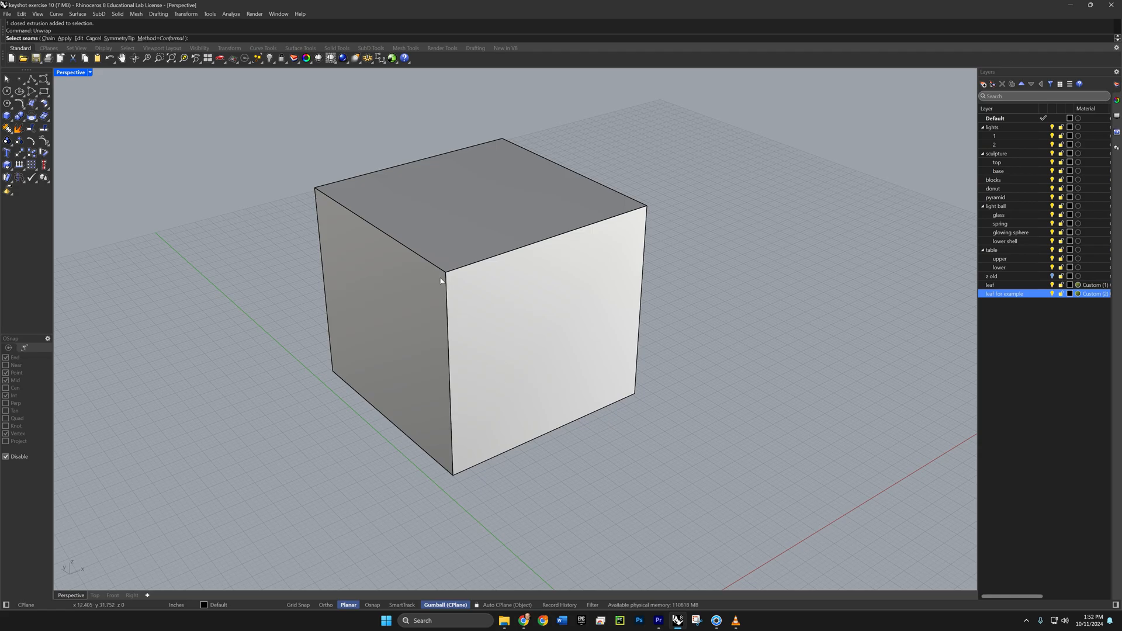
pyautogui.click(77, 72)
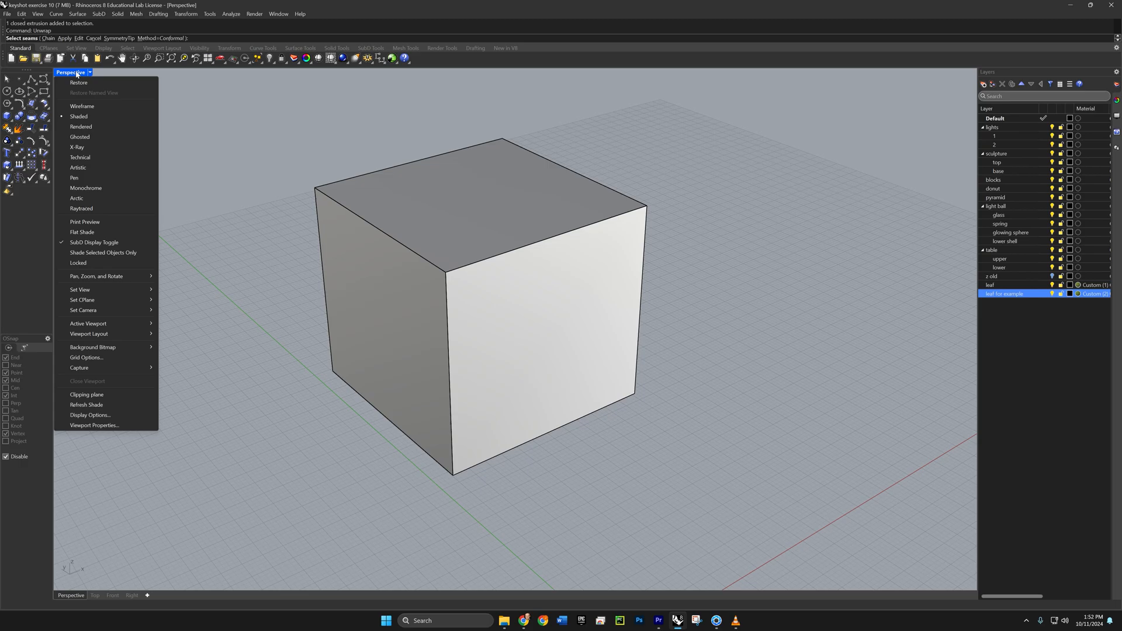
pyautogui.click(79, 106)
# - Unwrap the box with the Conformal method, using its four vertical edges and three of its bottom edges as seams
pyautogui.click(326, 279)
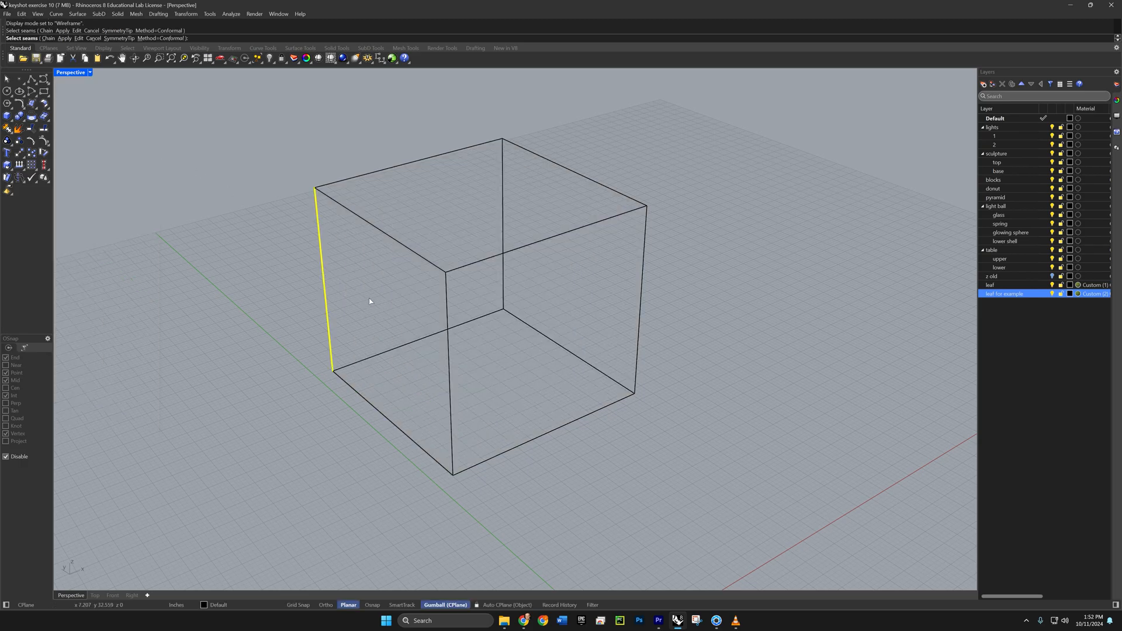
pyautogui.click(447, 328)
pyautogui.click(504, 286)
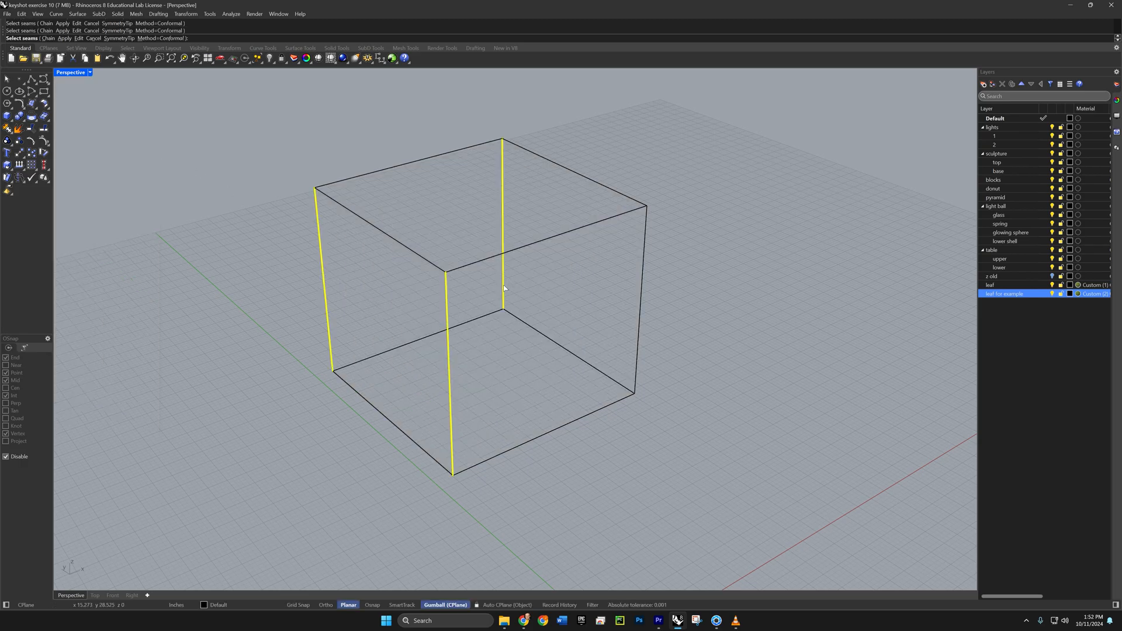
pyautogui.click(640, 339)
pyautogui.click(533, 439)
pyautogui.click(582, 366)
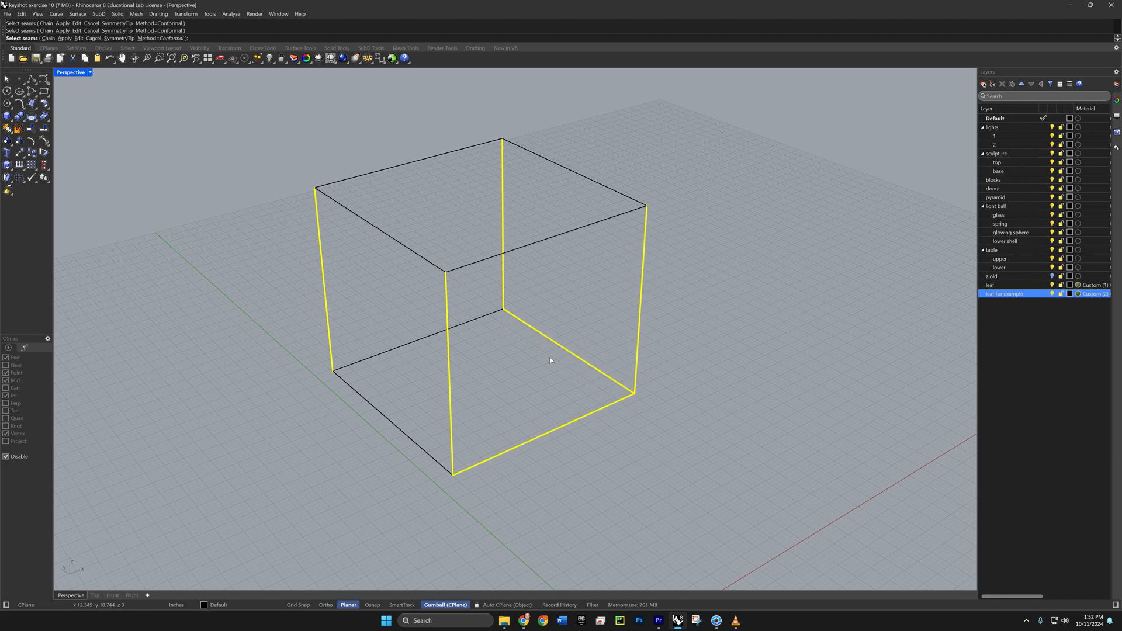
pyautogui.click(464, 322)
pyautogui.moveTo(503, 383); pyautogui.dragTo(506, 384, button='right')
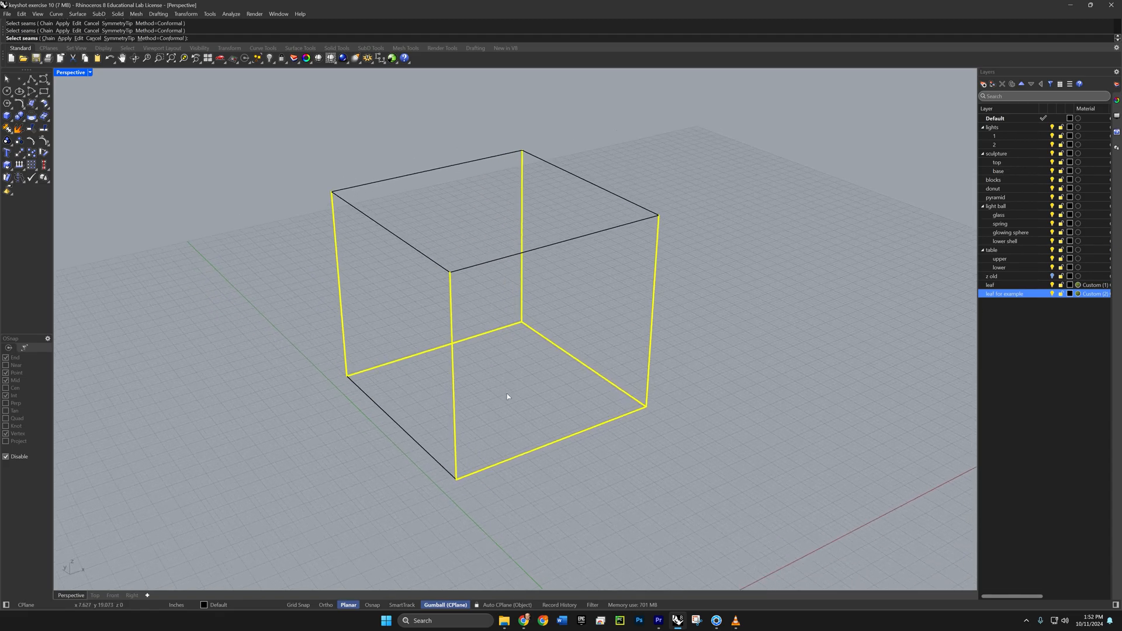
pyautogui.press('Return')
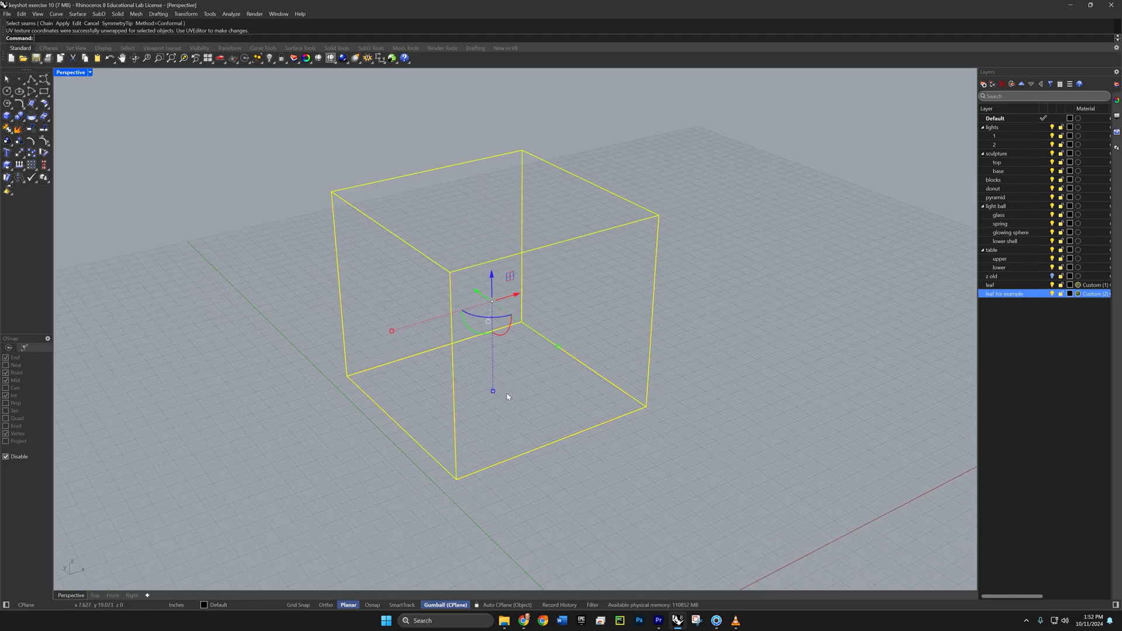
pyautogui.keyDown('shift'); pyautogui.moveTo(623, 407); pyautogui.dragTo(453, 411, button='right'); pyautogui.keyUp('shift')
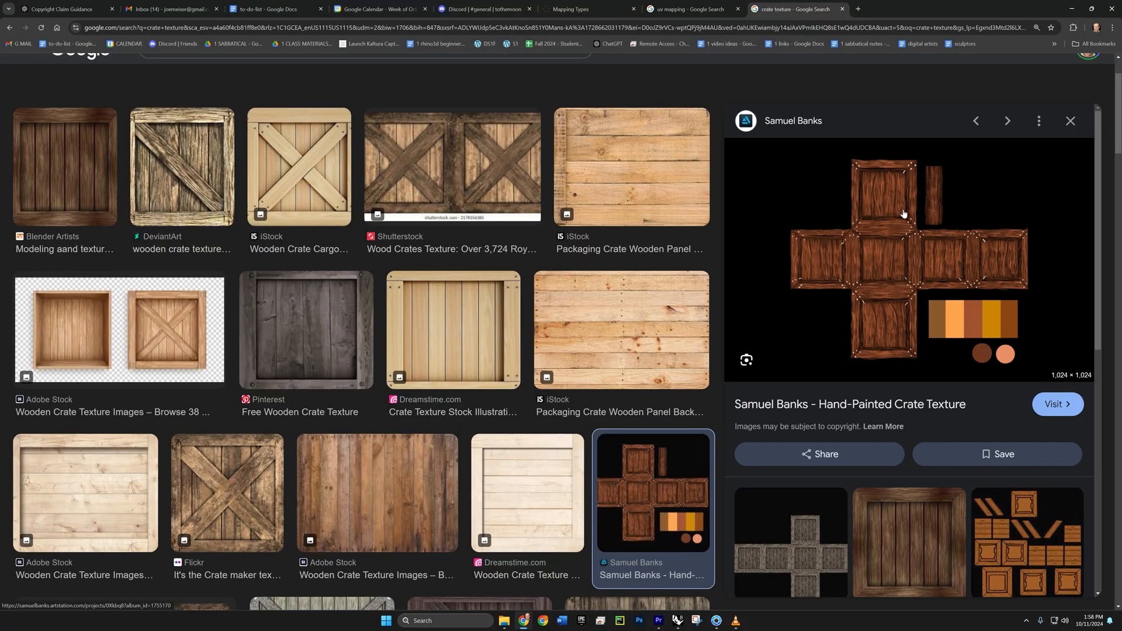
# - Return to Rhino's UV Editor, rotate the box's cross-shaped UV island 90 degrees clockwise and move it inside the texture square
pyautogui.hotkey('alt', 'Tab')
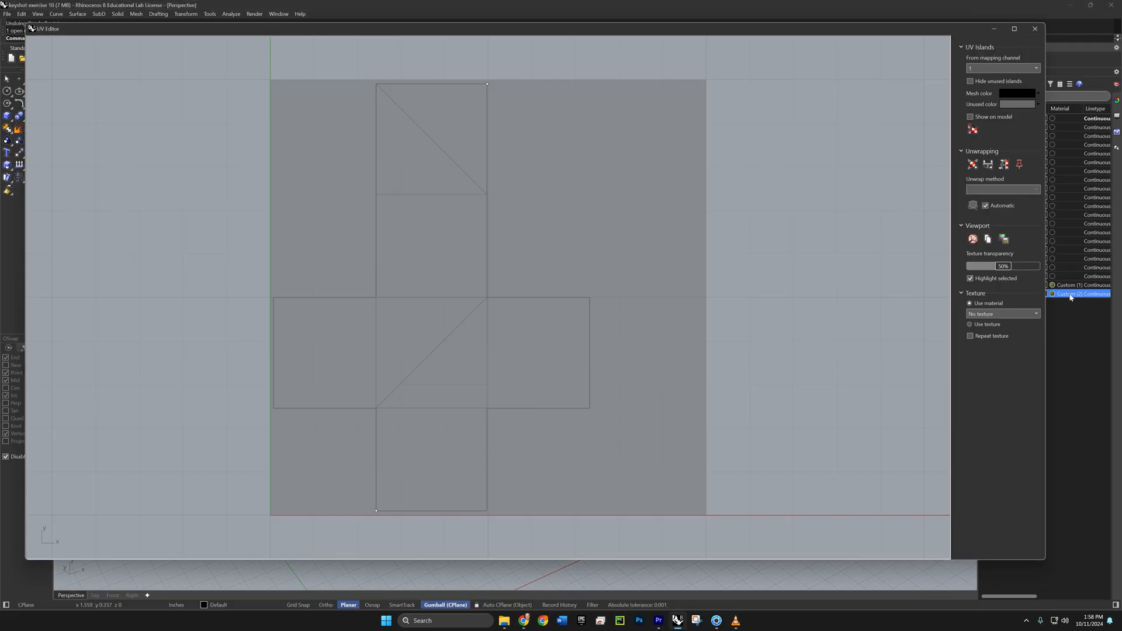
pyautogui.click(519, 306)
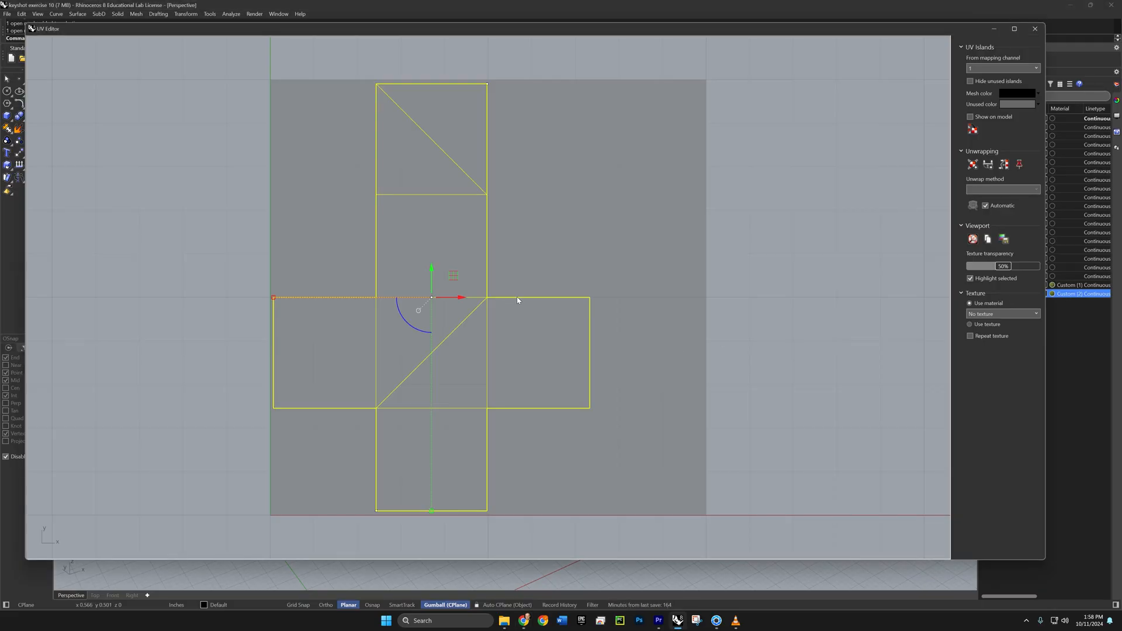
pyautogui.keyDown('shift'); pyautogui.moveTo(423, 333); pyautogui.dragTo(400, 289); pyautogui.keyUp('shift')
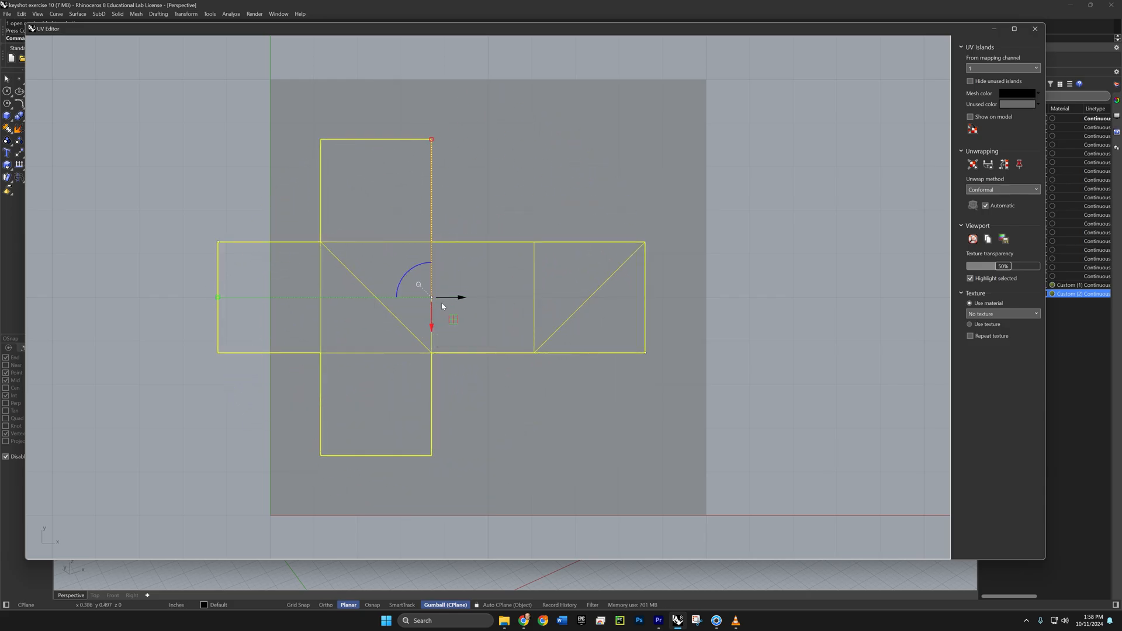
pyautogui.moveTo(453, 319); pyautogui.dragTo(508, 325)
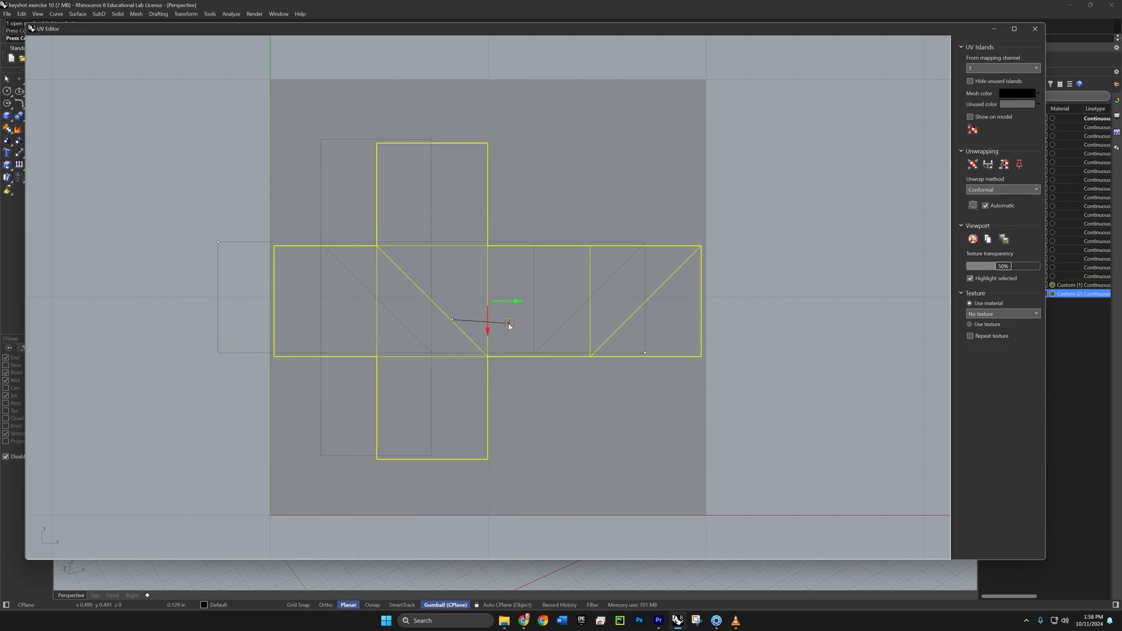
# - In ZBrush, morph the dog model to its flattened UV layout and back to its 3D shape
pyautogui.click(1021, 234)
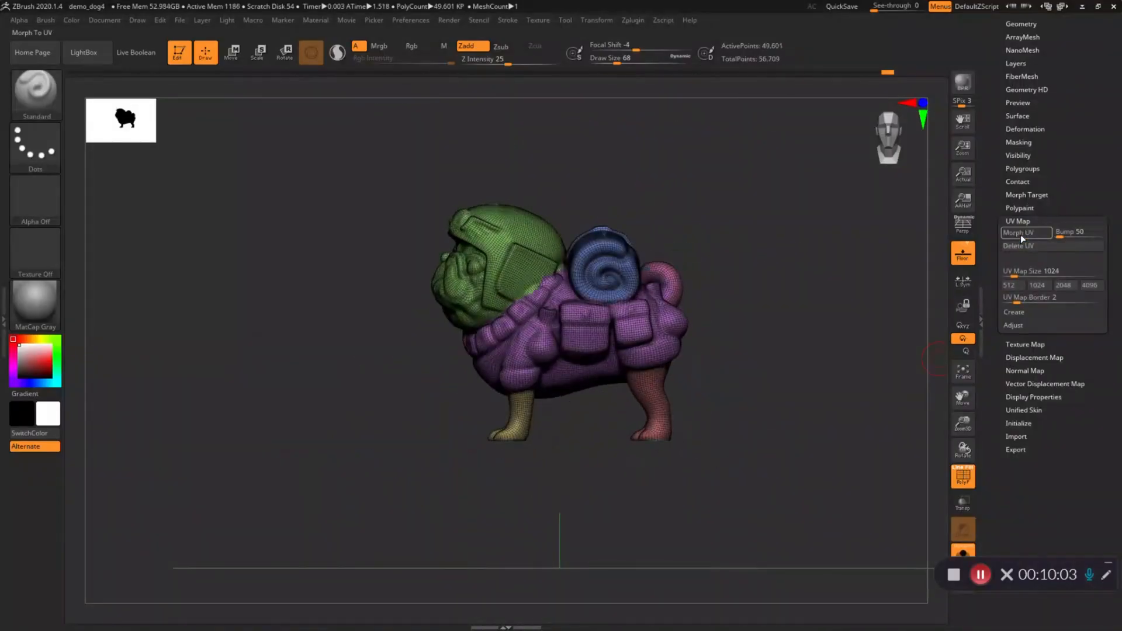
pyautogui.click(1020, 234)
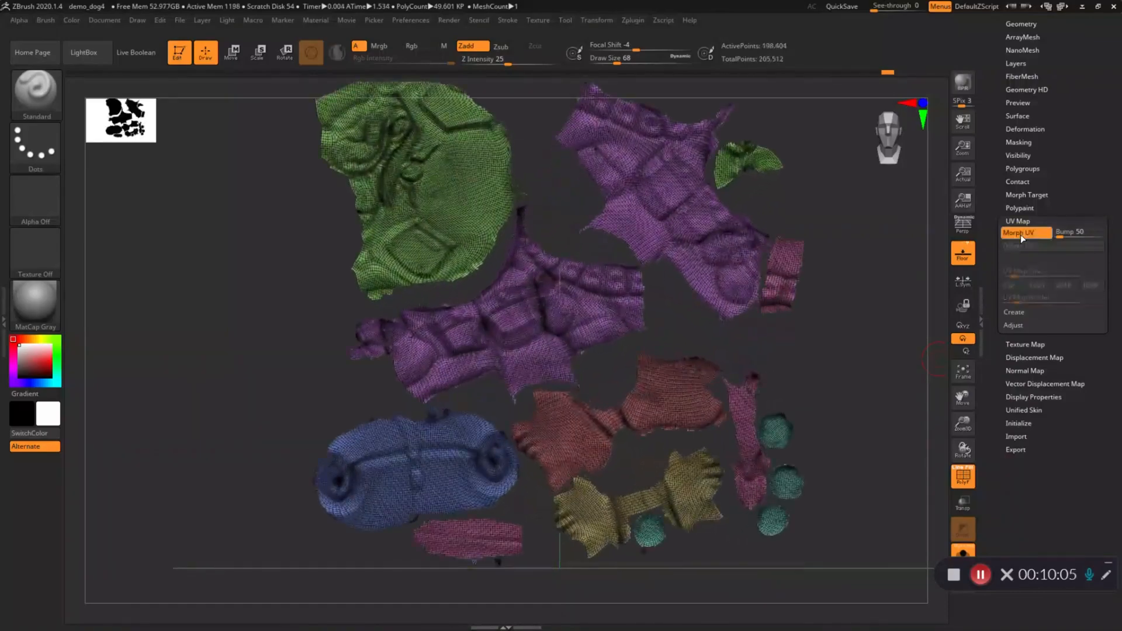
pyautogui.click(1020, 235)
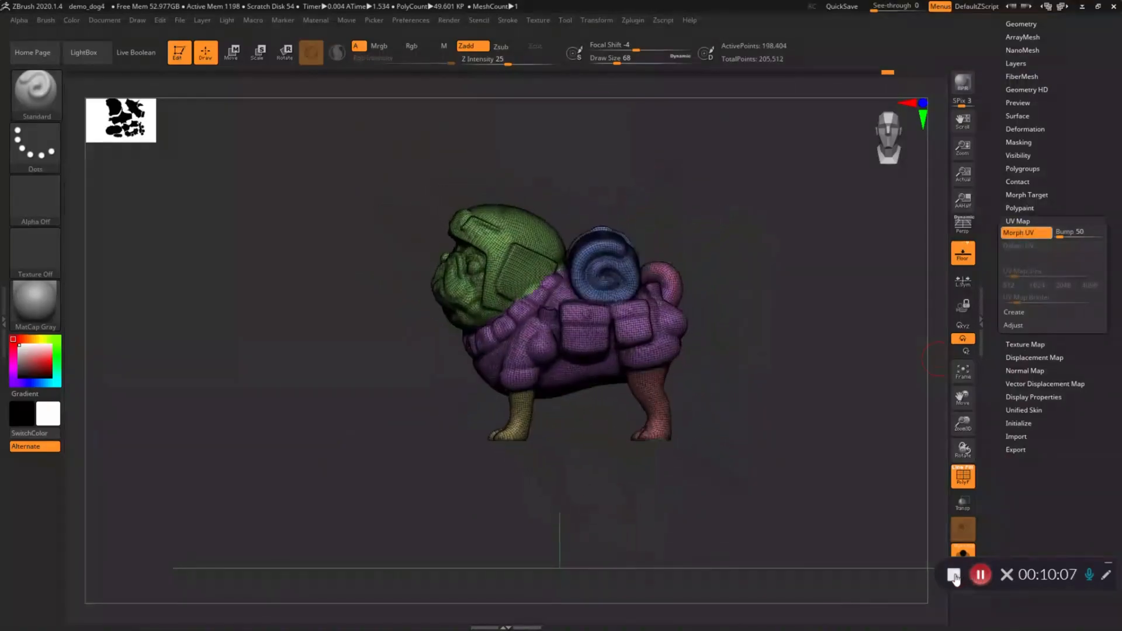
pyautogui.click(981, 575)
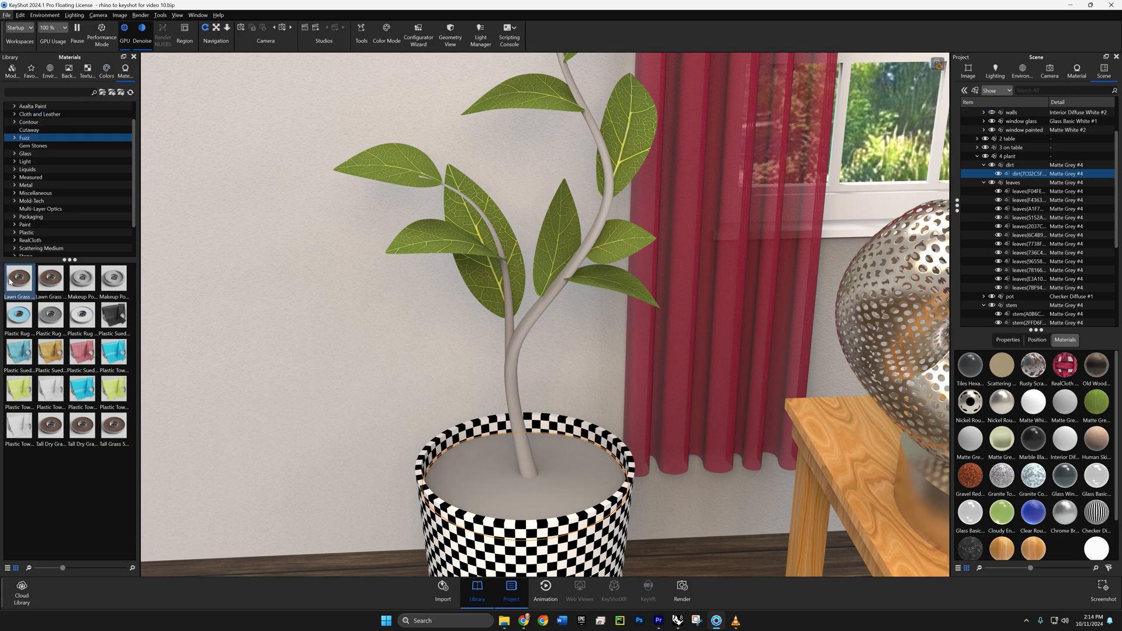
# - Switch to KeyShot and apply the Lawn Grass Healthy Fuzz material to the dirt in the plant pot
pyautogui.moveTo(11, 282)
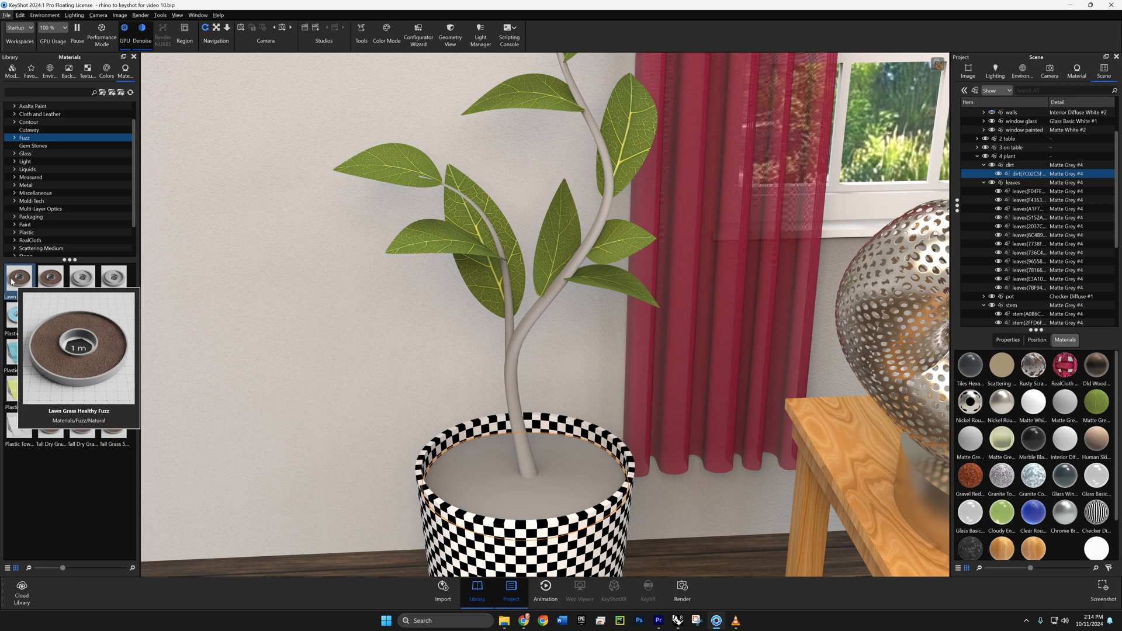
pyautogui.moveTo(11, 282)
pyautogui.mouseDown()
pyautogui.moveTo(41, 307)
pyautogui.moveTo(198, 349)
pyautogui.moveTo(501, 505)
pyautogui.moveTo(480, 485)
pyautogui.mouseUp()
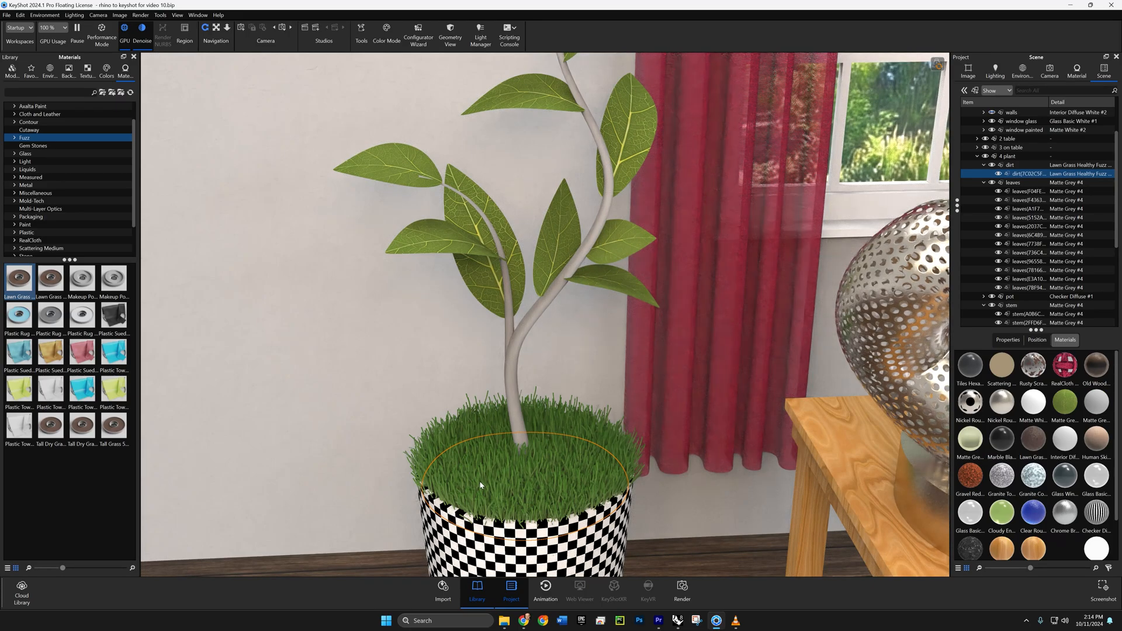
# - Examine the texture maps of the Lawn Grass Healthy Fuzz material on the pot's dirt
pyautogui.doubleClick(480, 485)
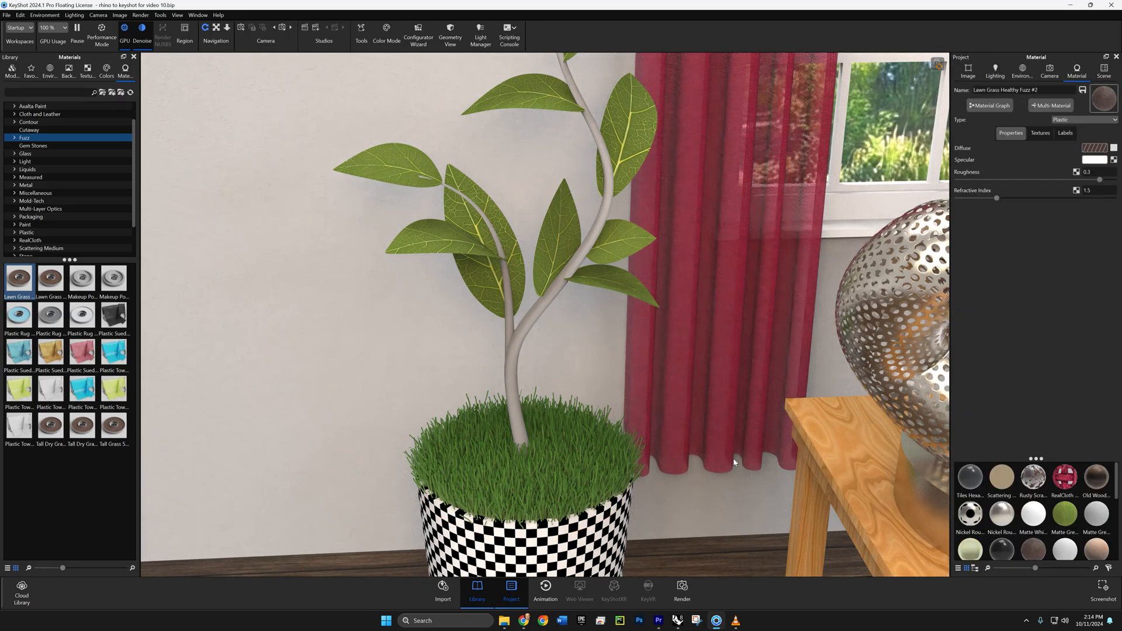
pyautogui.click(1040, 133)
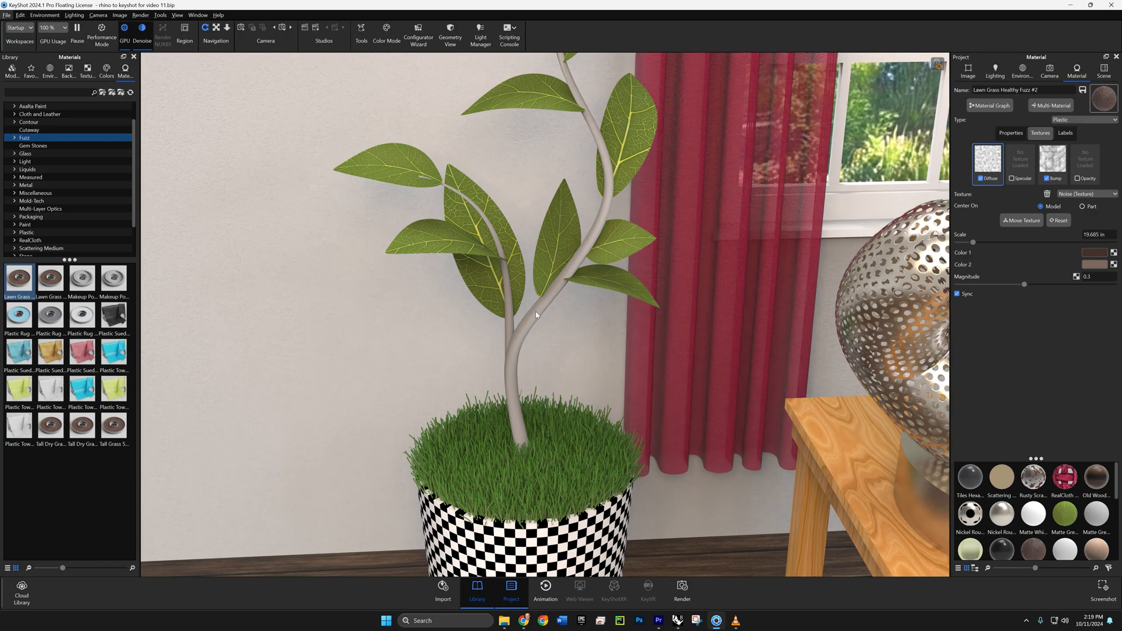
# - Change the plant stem's diffuse color to brown, hex 6C4E43
pyautogui.doubleClick(536, 315)
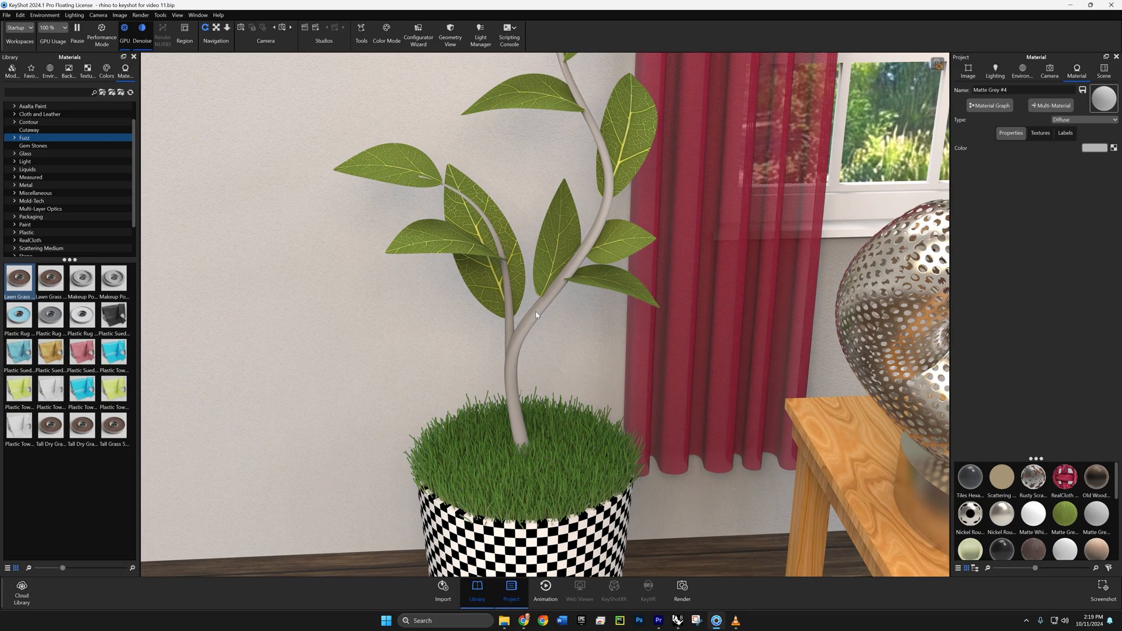
pyautogui.click(1092, 150)
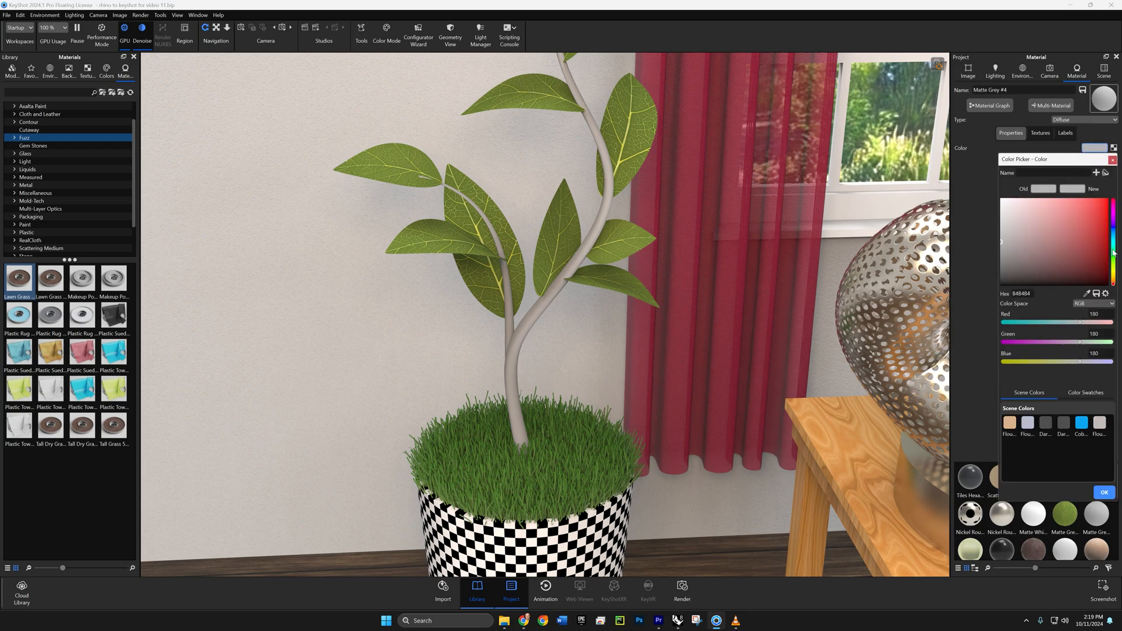
pyautogui.moveTo(1114, 253); pyautogui.dragTo(1113, 282)
pyautogui.click(1067, 270)
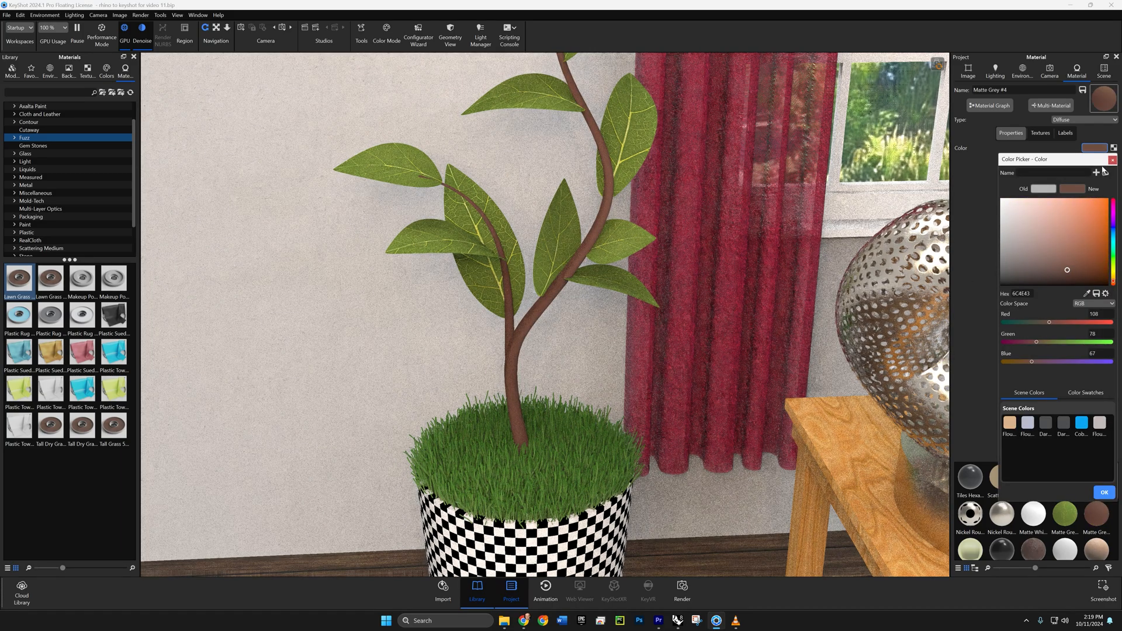
pyautogui.click(1112, 159)
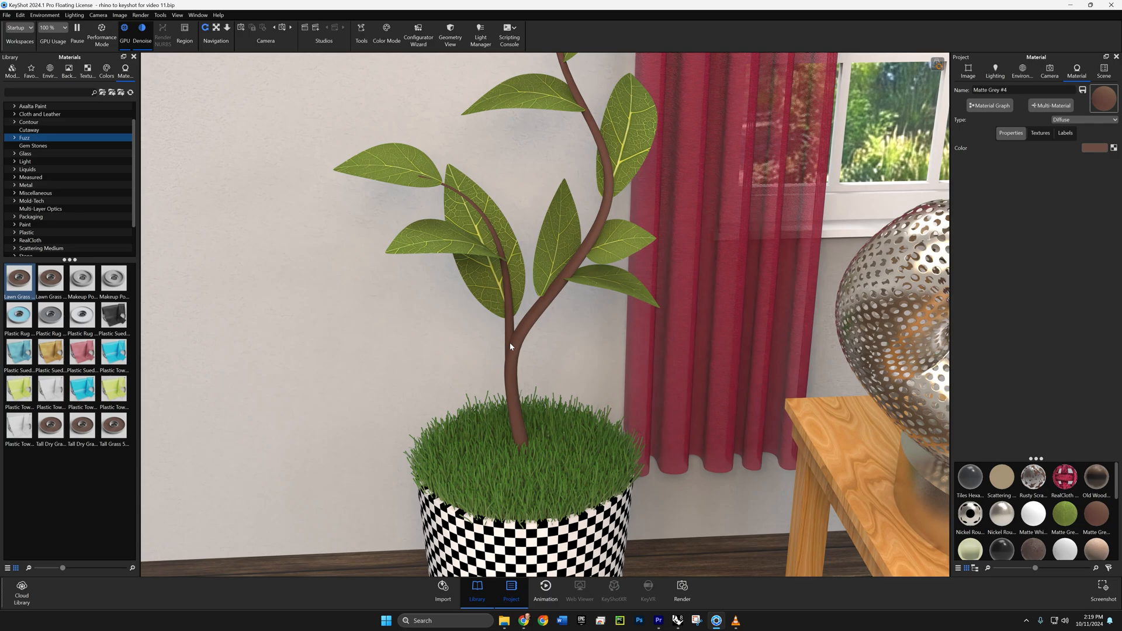
# - Apply the crackle bump map to the plant stem as a color texture and blend it with the brown color
pyautogui.click(88, 70)
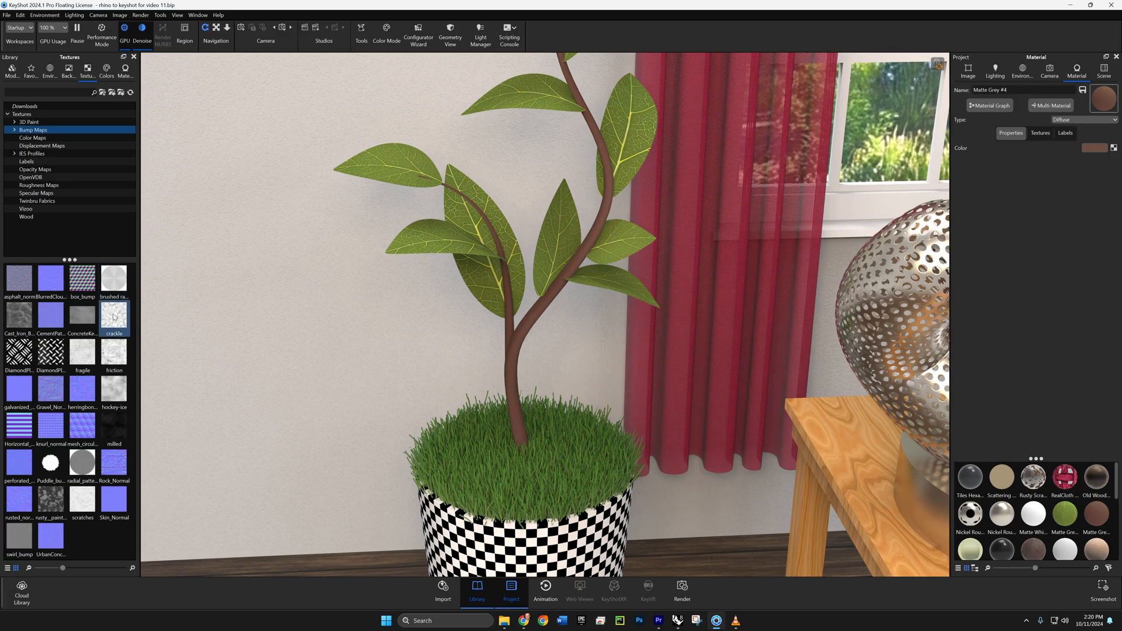
pyautogui.moveTo(114, 318); pyautogui.dragTo(509, 341)
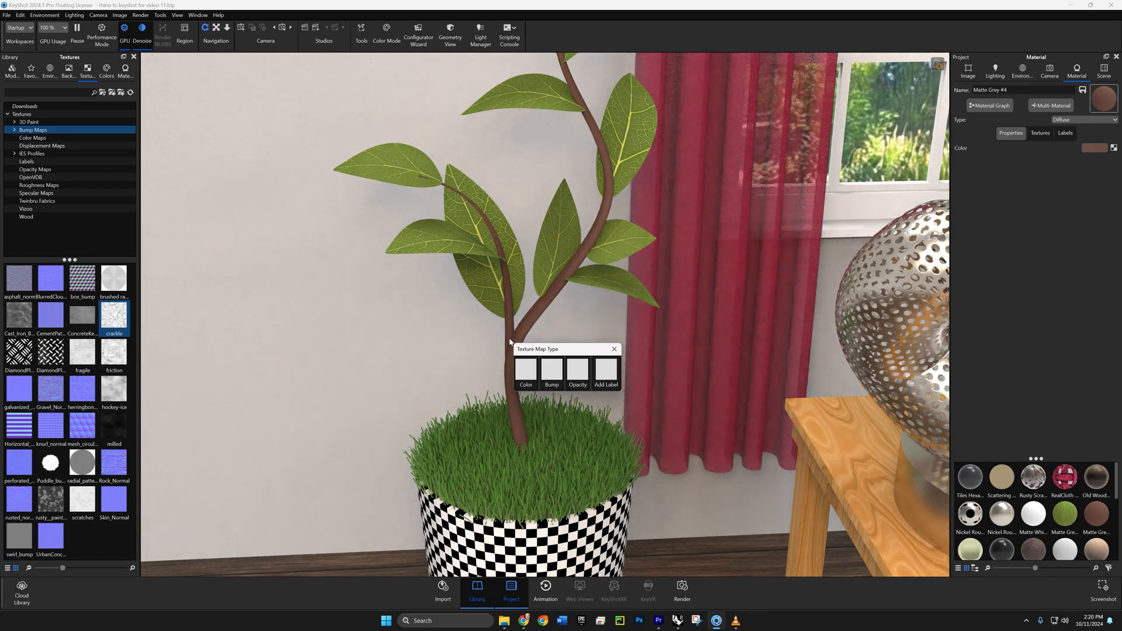
pyautogui.click(526, 371)
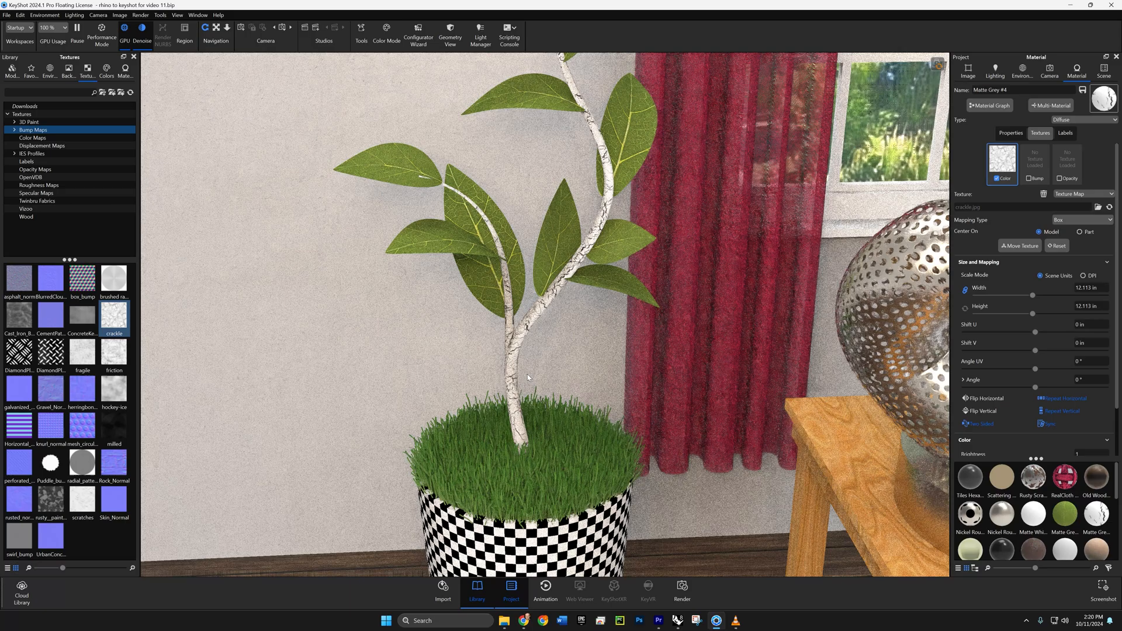
pyautogui.click(1007, 135)
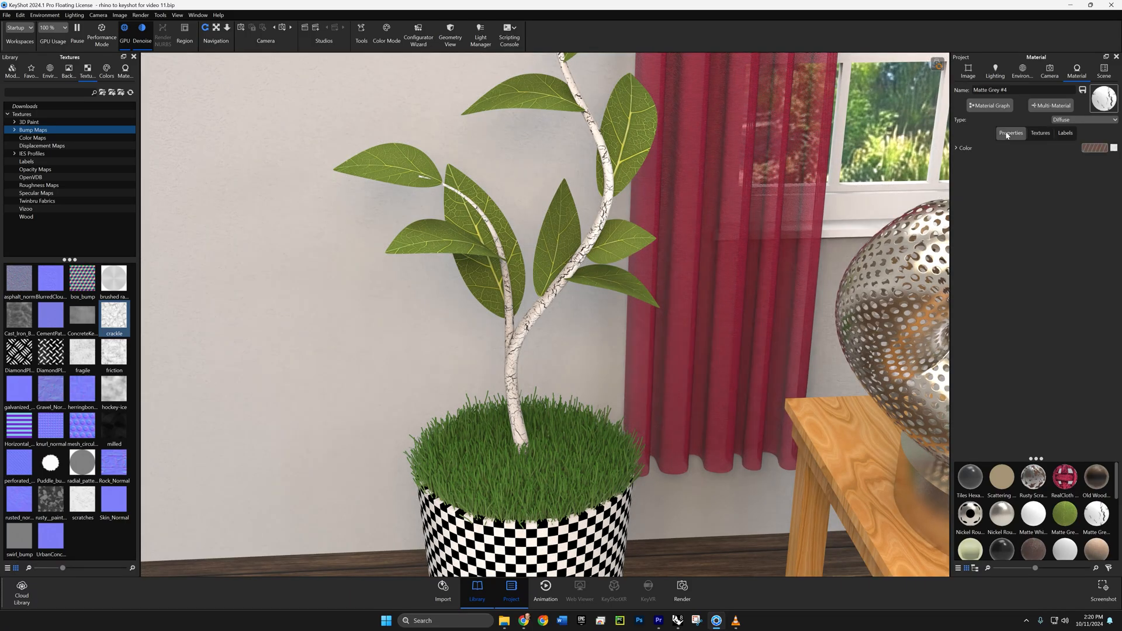
pyautogui.click(957, 149)
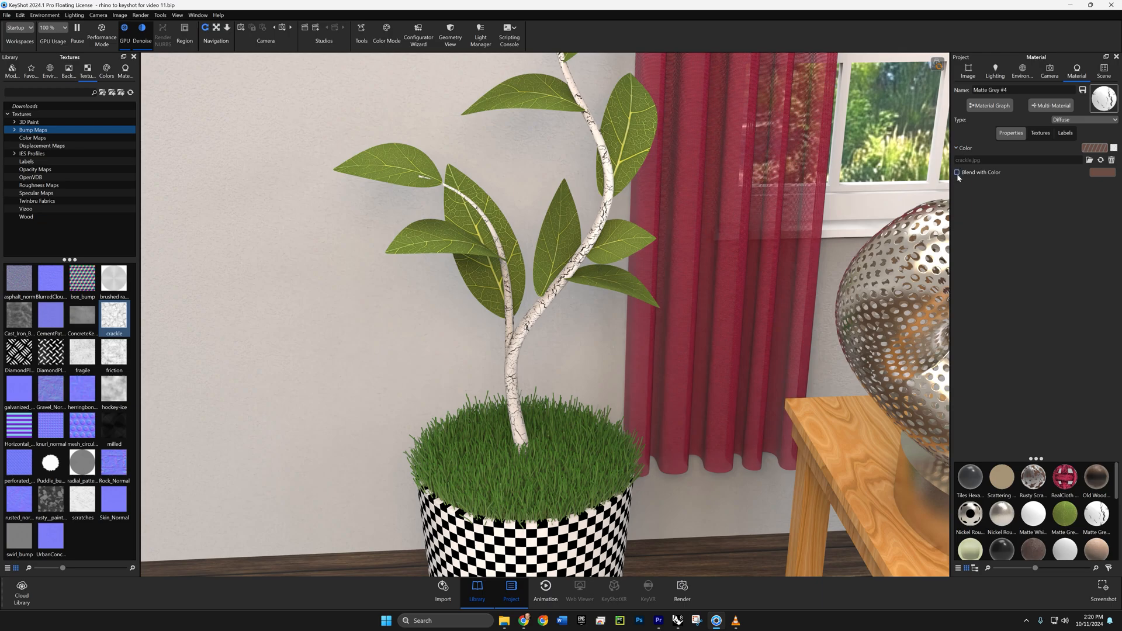
pyautogui.click(957, 172)
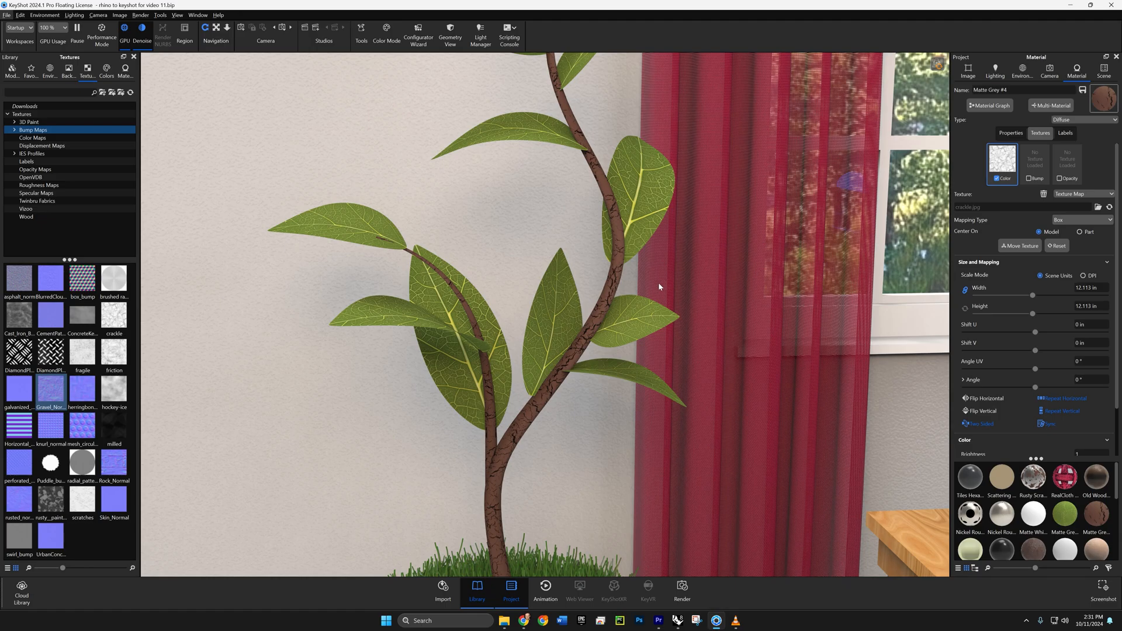
# - Disable the stem's color texture and apply Gravel_Normal to the stem as a bump map
pyautogui.click(997, 179)
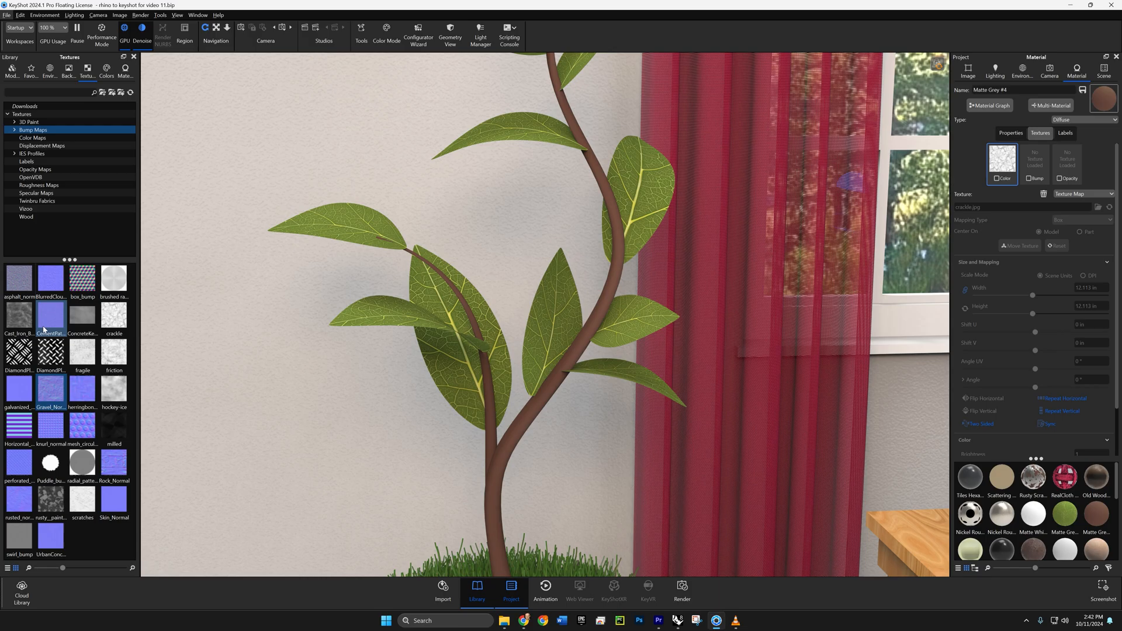
pyautogui.moveTo(44, 394)
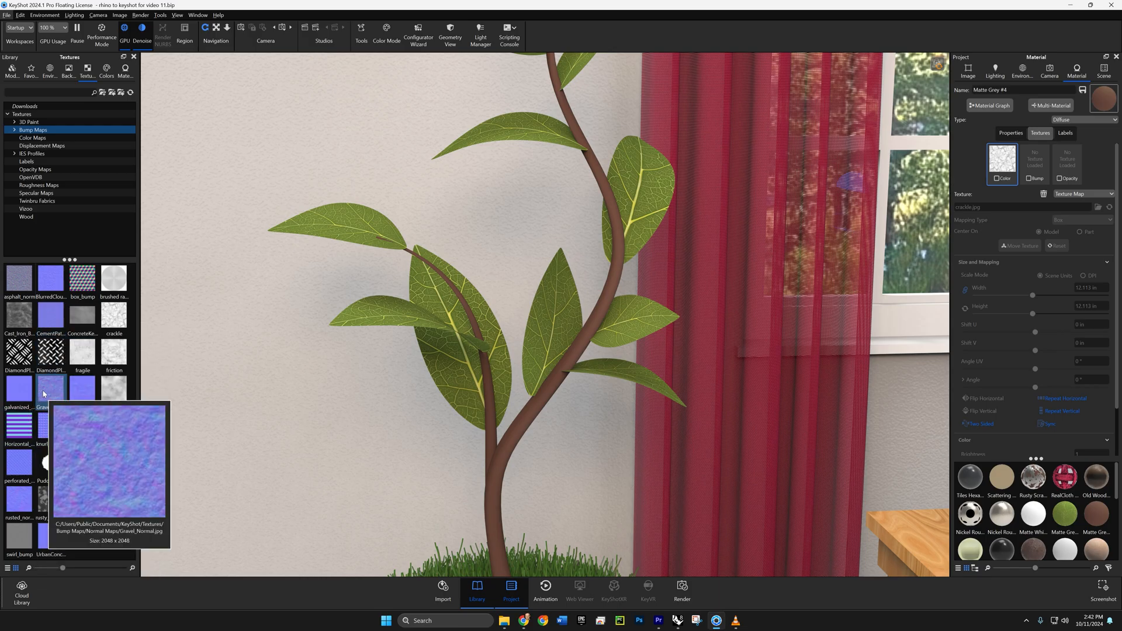
pyautogui.moveTo(45, 394); pyautogui.dragTo(506, 444)
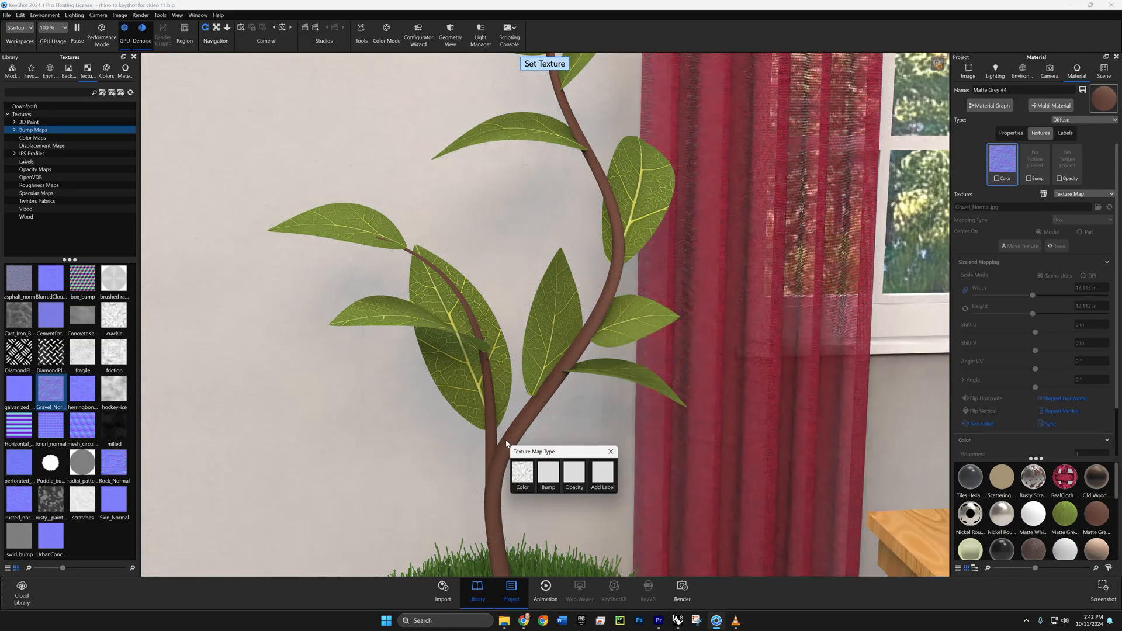
pyautogui.click(552, 479)
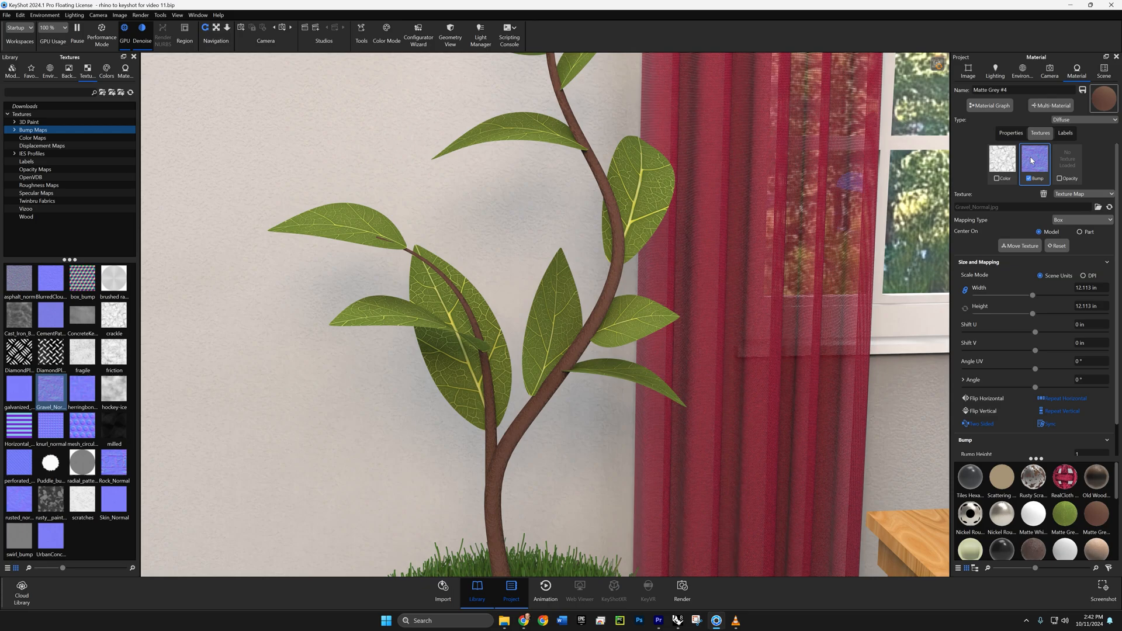
# - Set the stem's bump height to 2 and re-enable its crackle color texture
pyautogui.scroll(-2, 1031, 349)
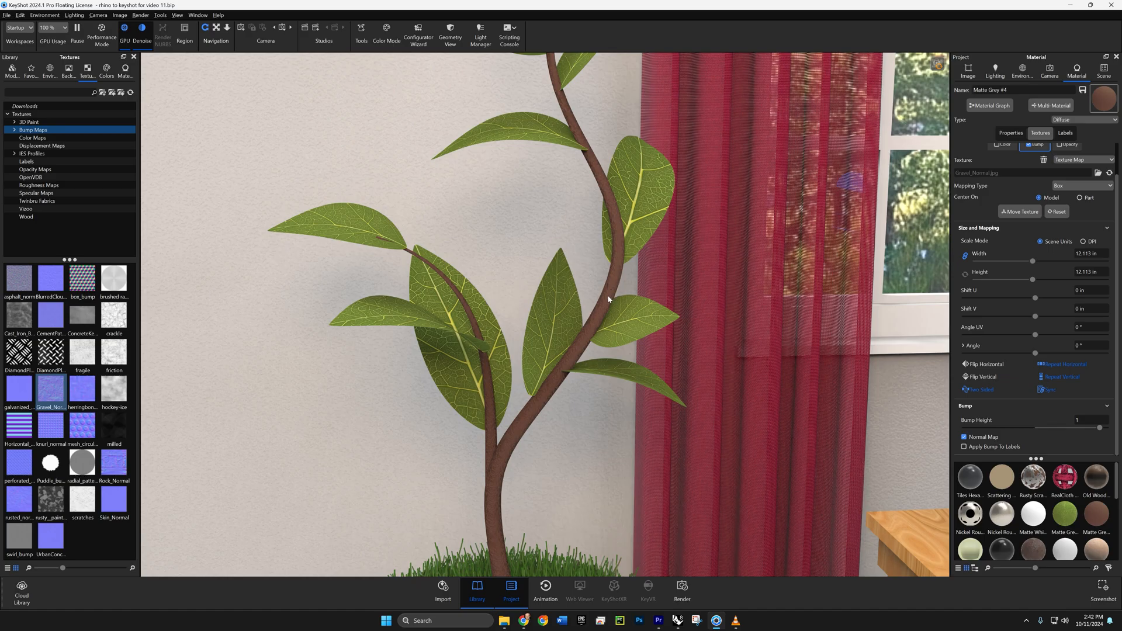
pyautogui.moveTo(608, 299); pyautogui.dragTo(555, 321, button='middle')
pyautogui.scroll(5, 557, 366)
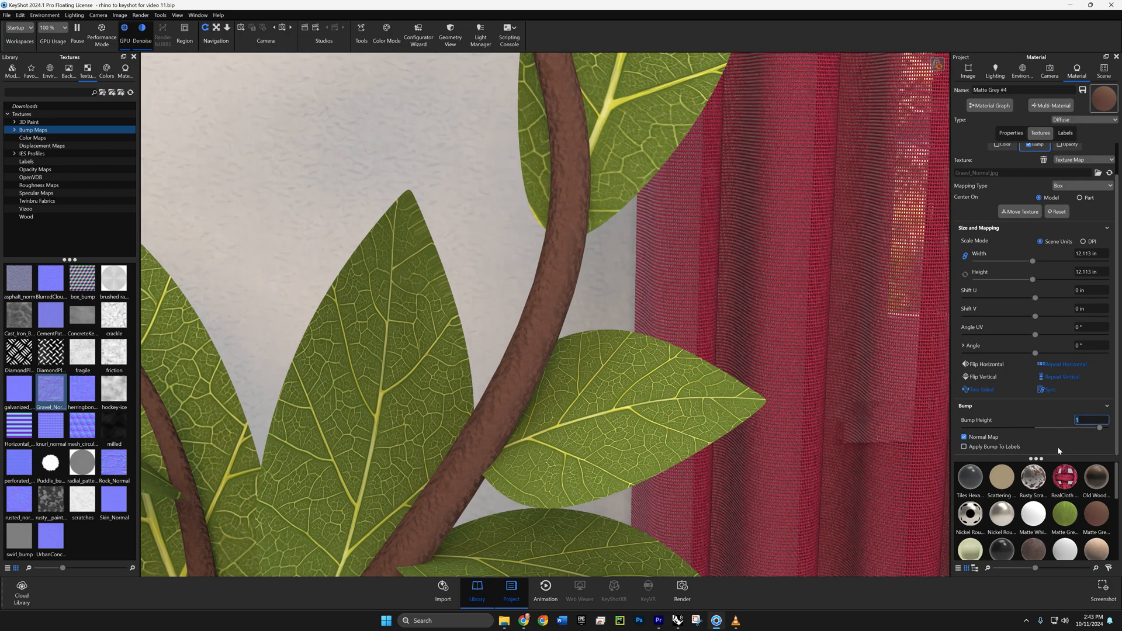
pyautogui.write('2')
pyautogui.scroll(1, 1006, 218)
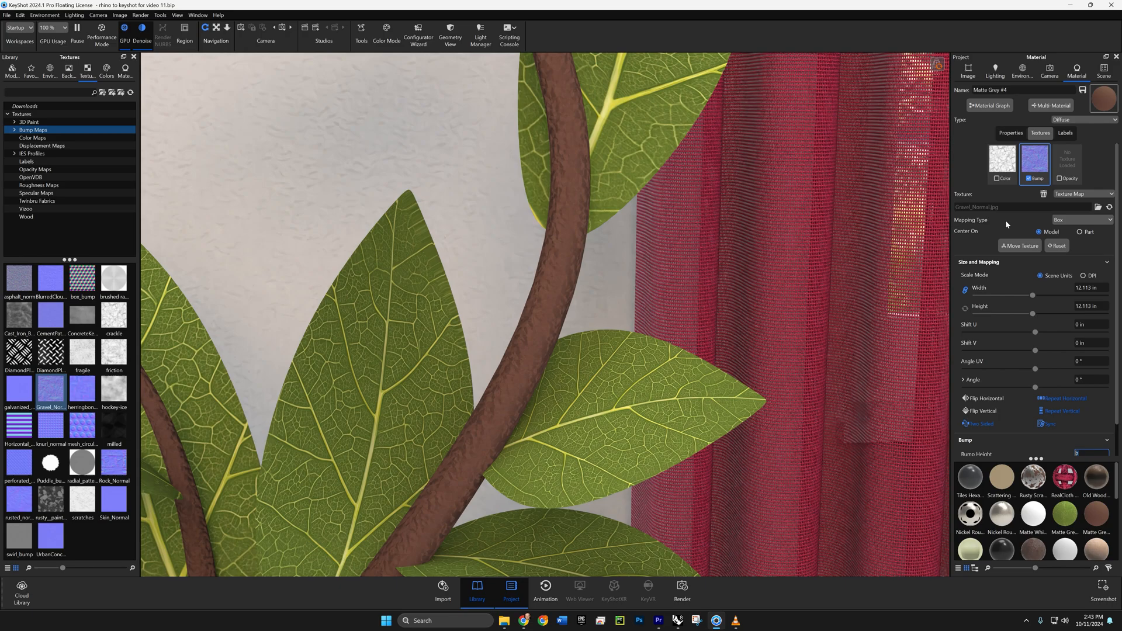
pyautogui.click(997, 179)
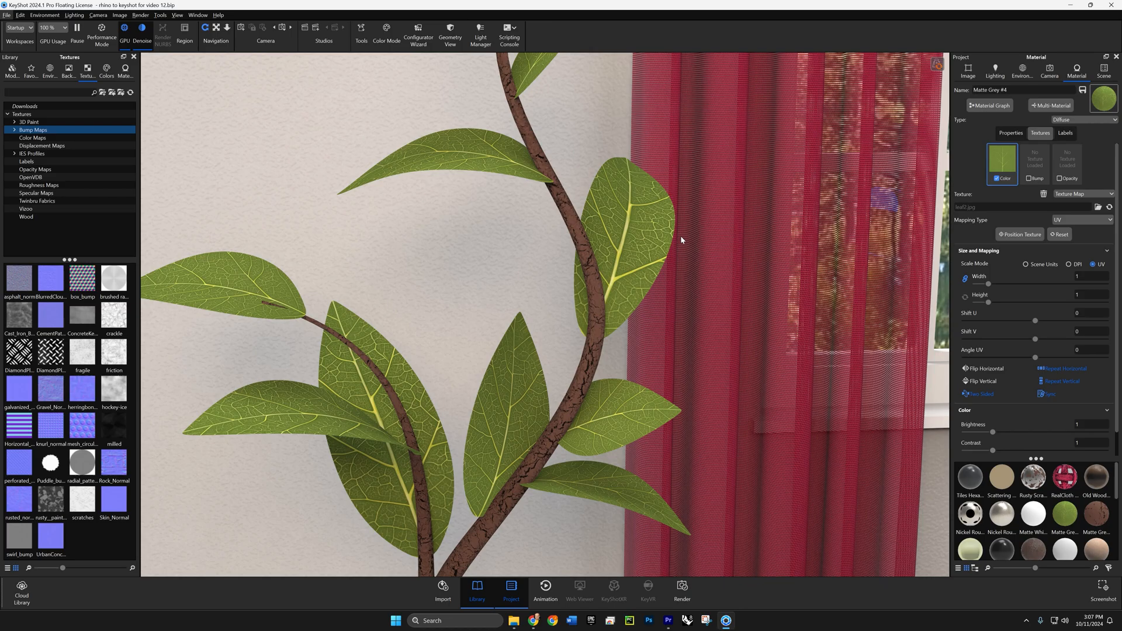
# - Load the leaf2 normal image as the bump texture of the leaf material
pyautogui.hotkey('alt', 'Tab')
pyautogui.hotkey('alt', 'Tab')
pyautogui.click(1029, 178)
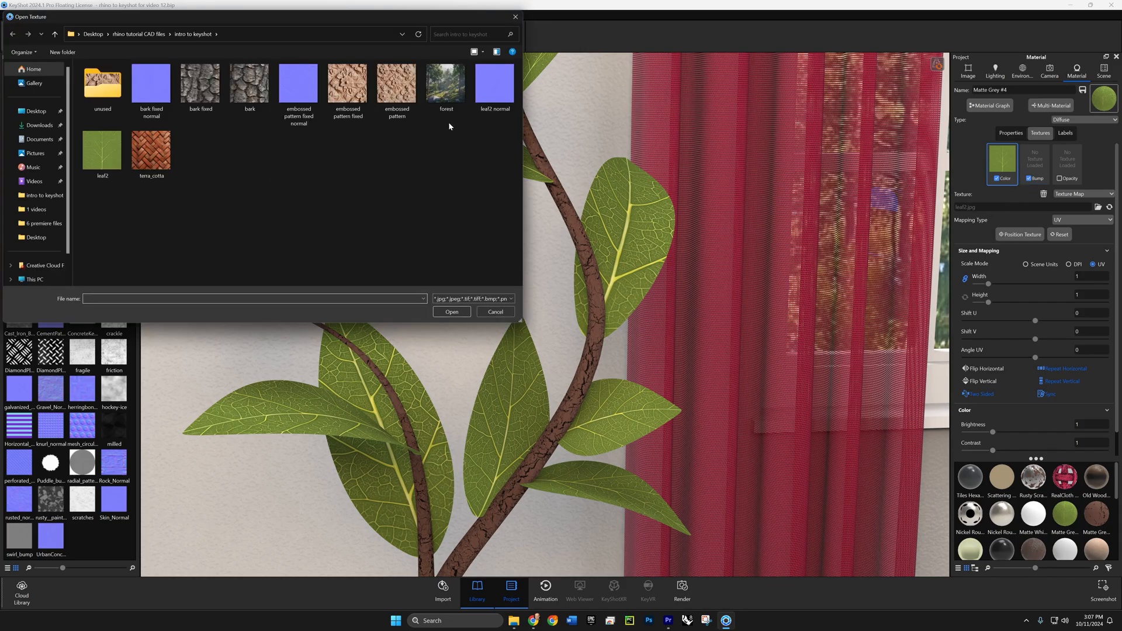
pyautogui.click(489, 93)
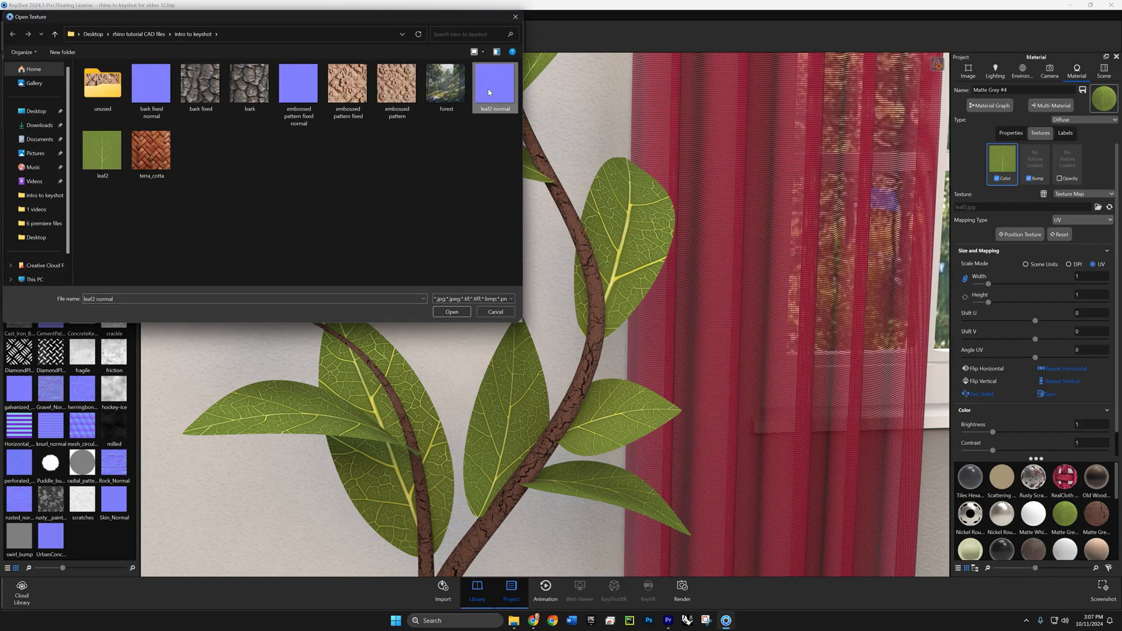
pyautogui.click(451, 313)
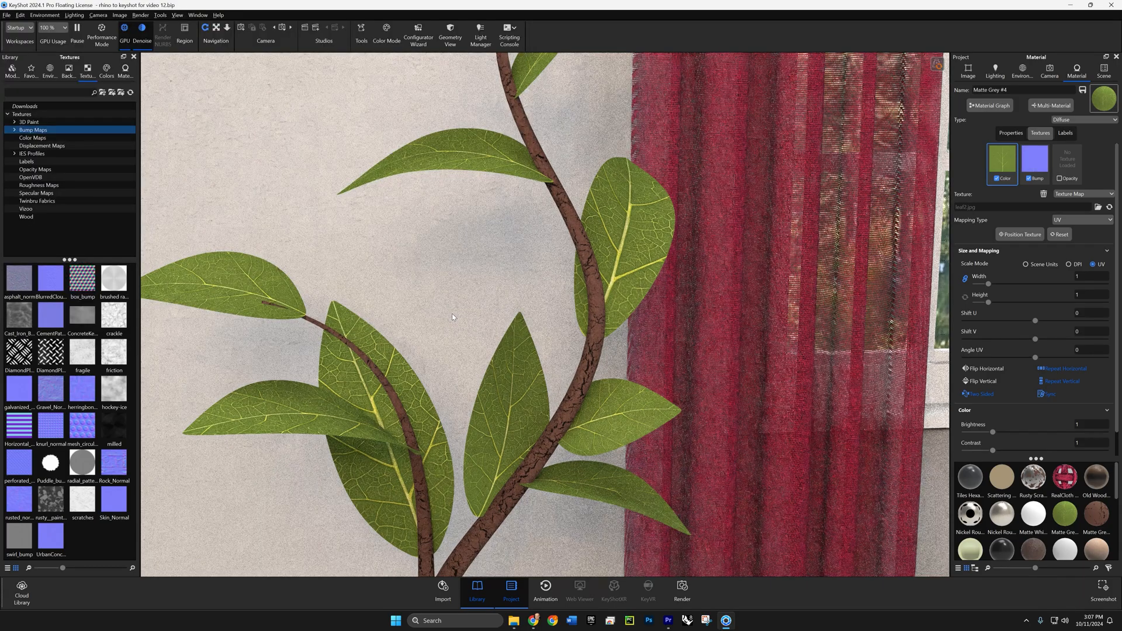
# - Disable the leaves' color texture and set their bump height to 3
pyautogui.click(997, 178)
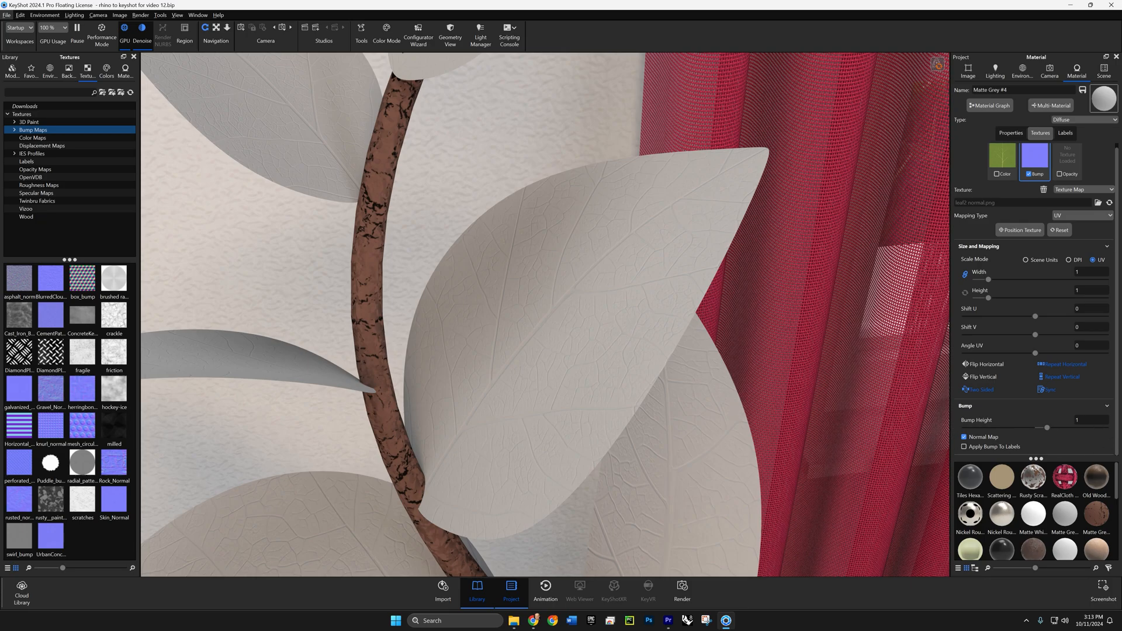
pyautogui.moveTo(1094, 421); pyautogui.dragTo(1061, 422)
pyautogui.write('3')
pyautogui.press('Return')
pyautogui.write('3')
pyautogui.press('Return')
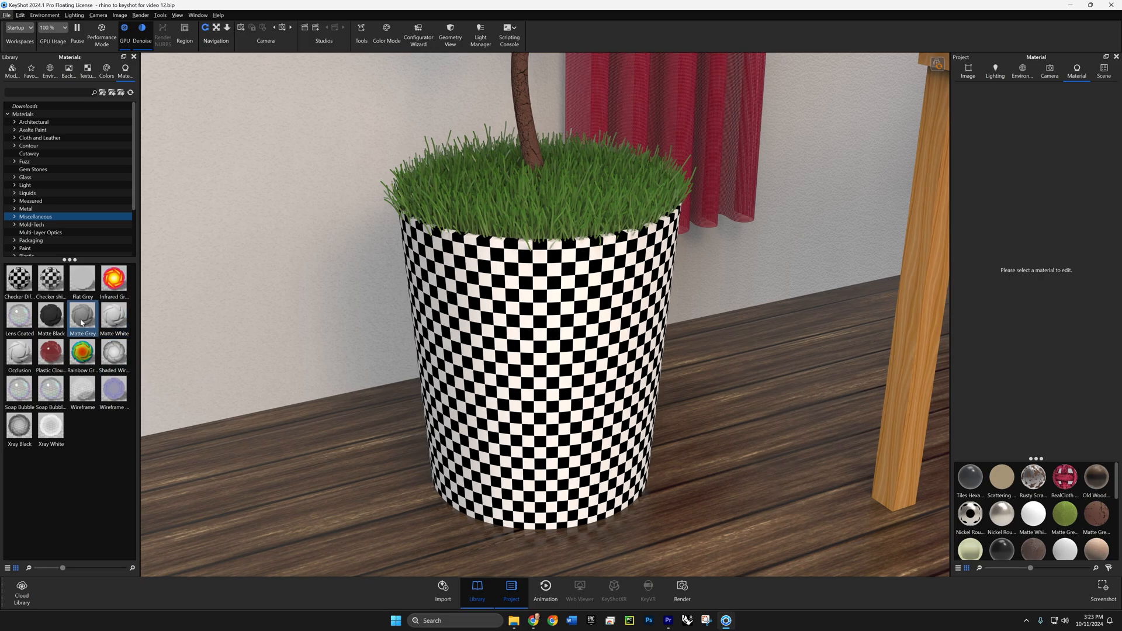
# - Apply an unlinked Matte Grey material to the plant pot and load terra_cotta as its color texture
pyautogui.moveTo(81, 322); pyautogui.dragTo(498, 363)
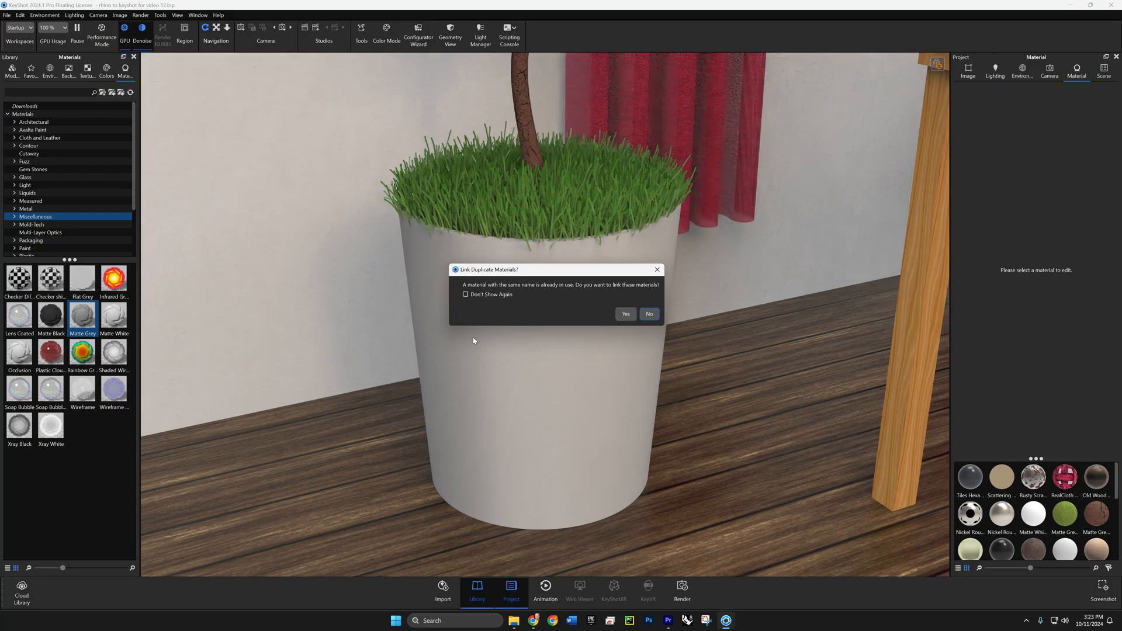
pyautogui.click(647, 314)
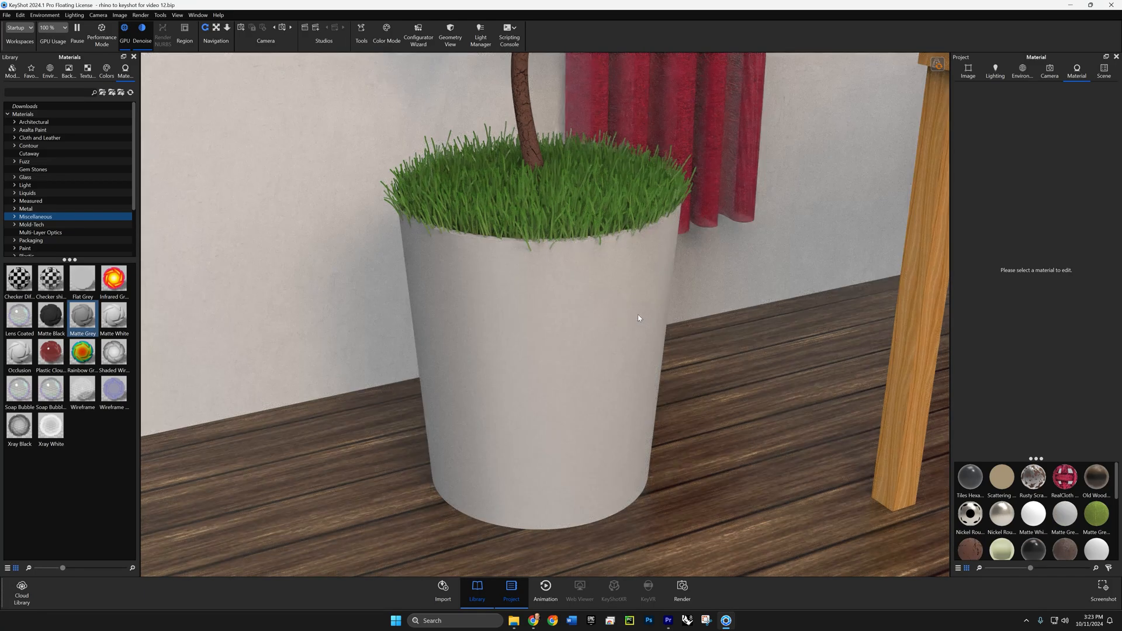
pyautogui.doubleClick(644, 328)
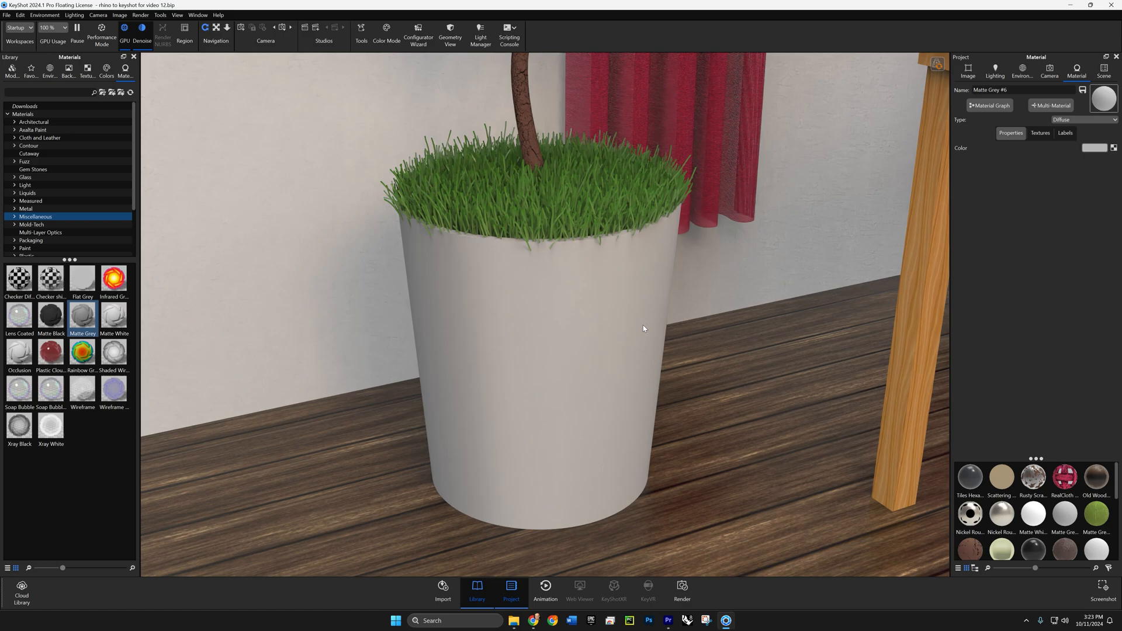
pyautogui.click(1041, 134)
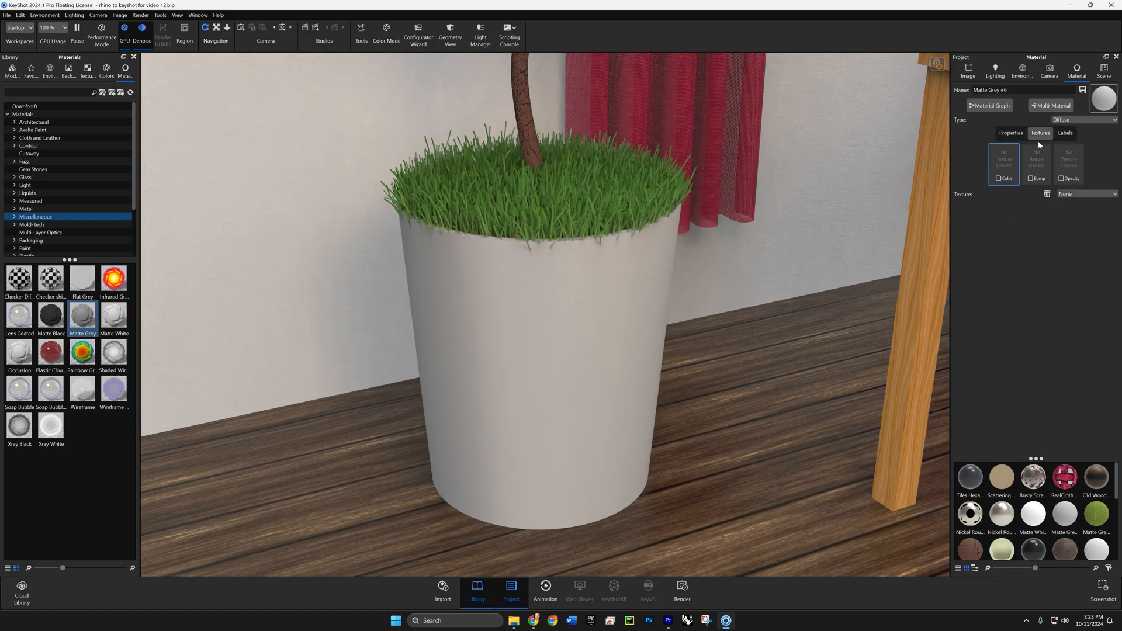
pyautogui.click(999, 179)
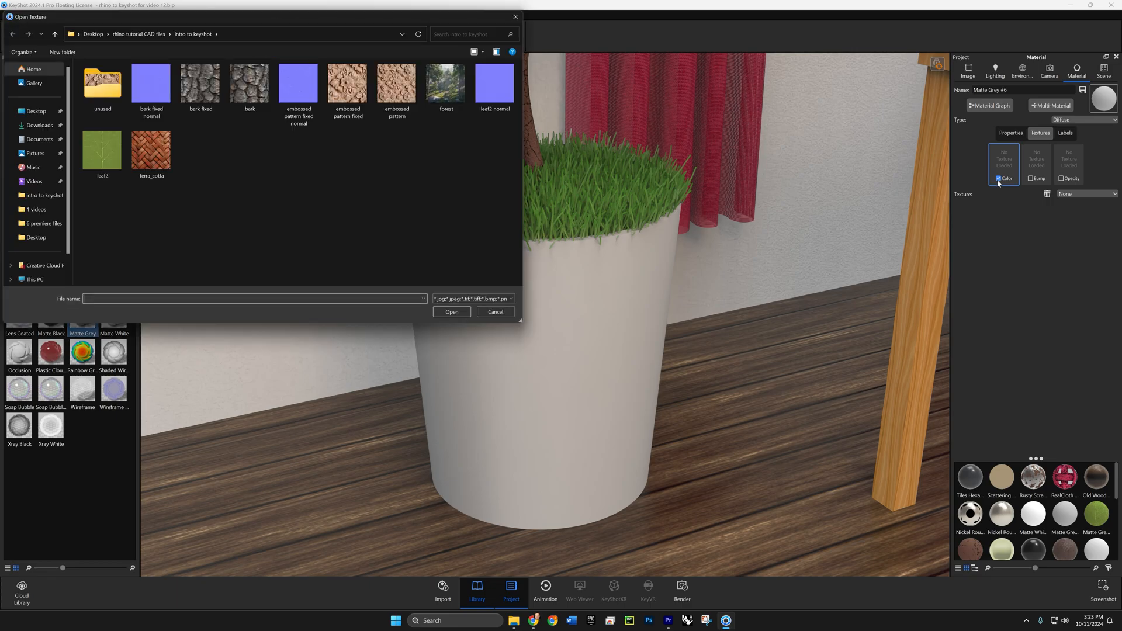
pyautogui.click(151, 152)
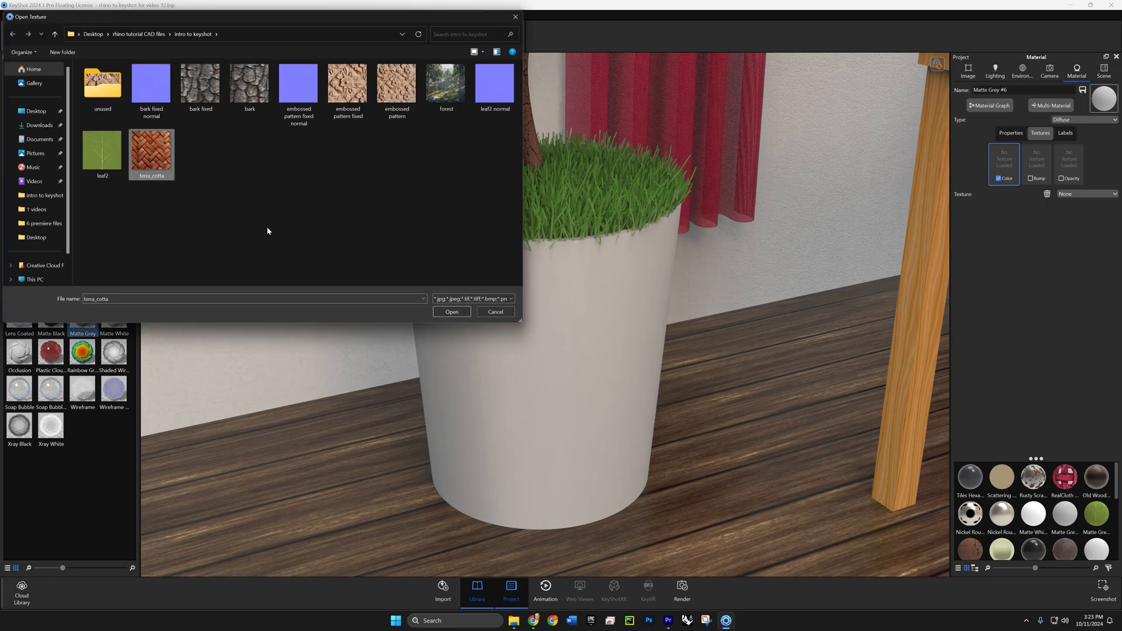
pyautogui.click(449, 311)
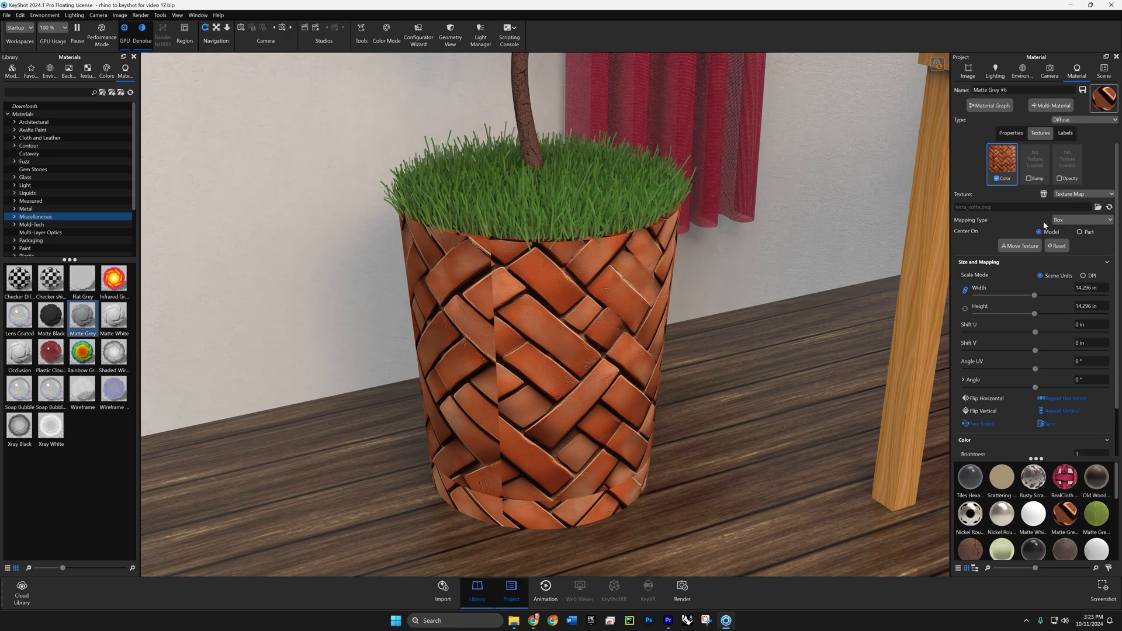
# - Set the pot's color texture to cylinder mapping, center it on the part and accept the texture placement
pyautogui.click(1066, 219)
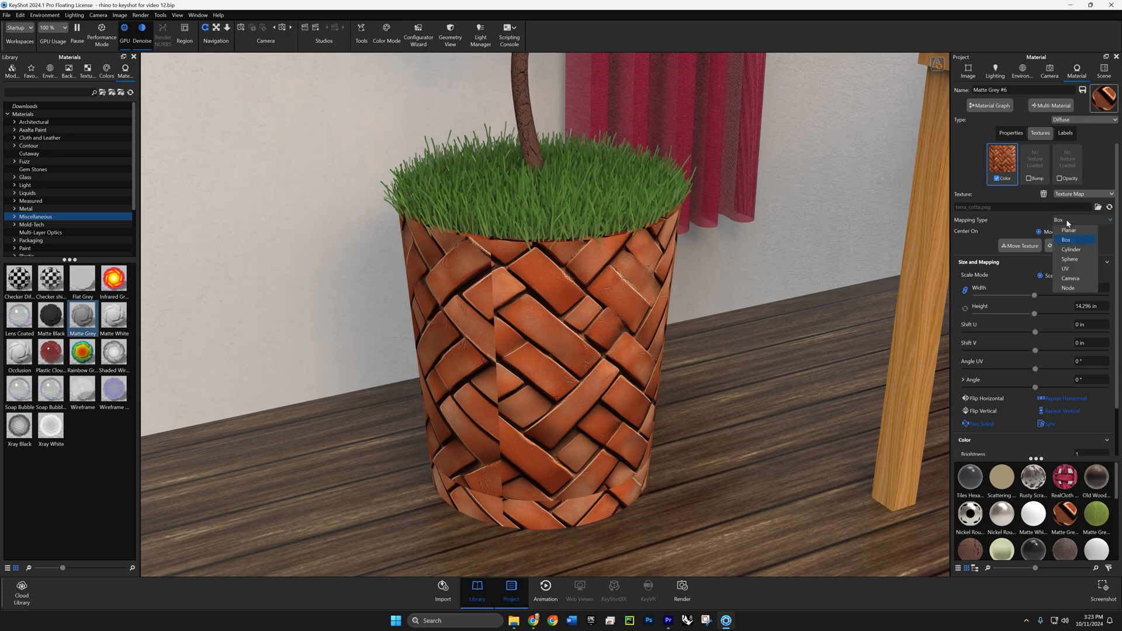
pyautogui.click(1071, 250)
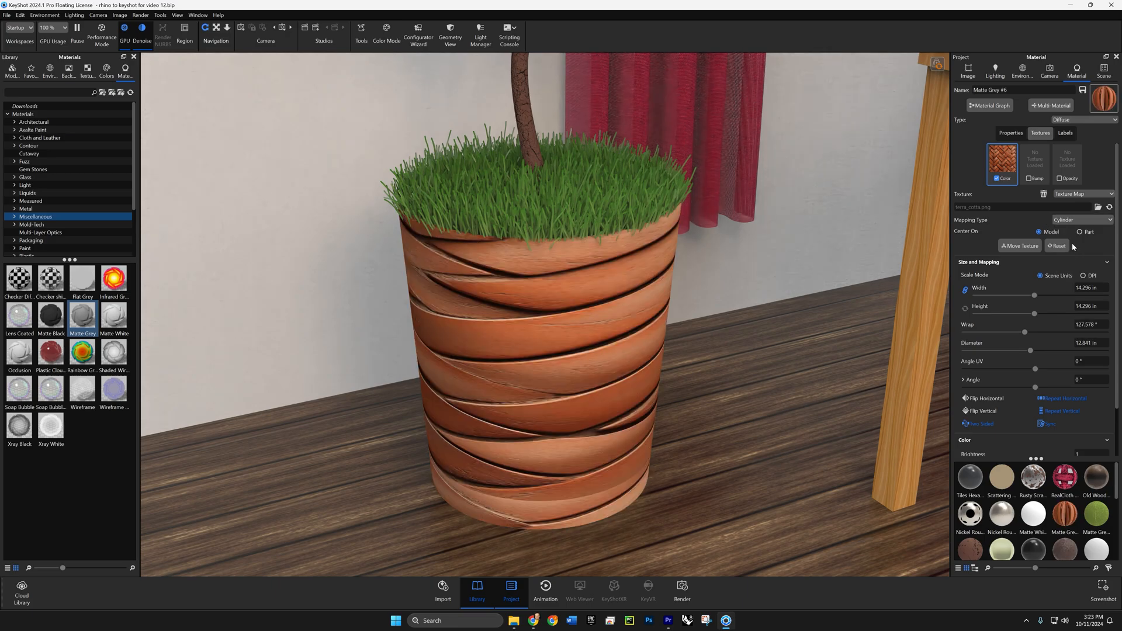
pyautogui.click(1020, 245)
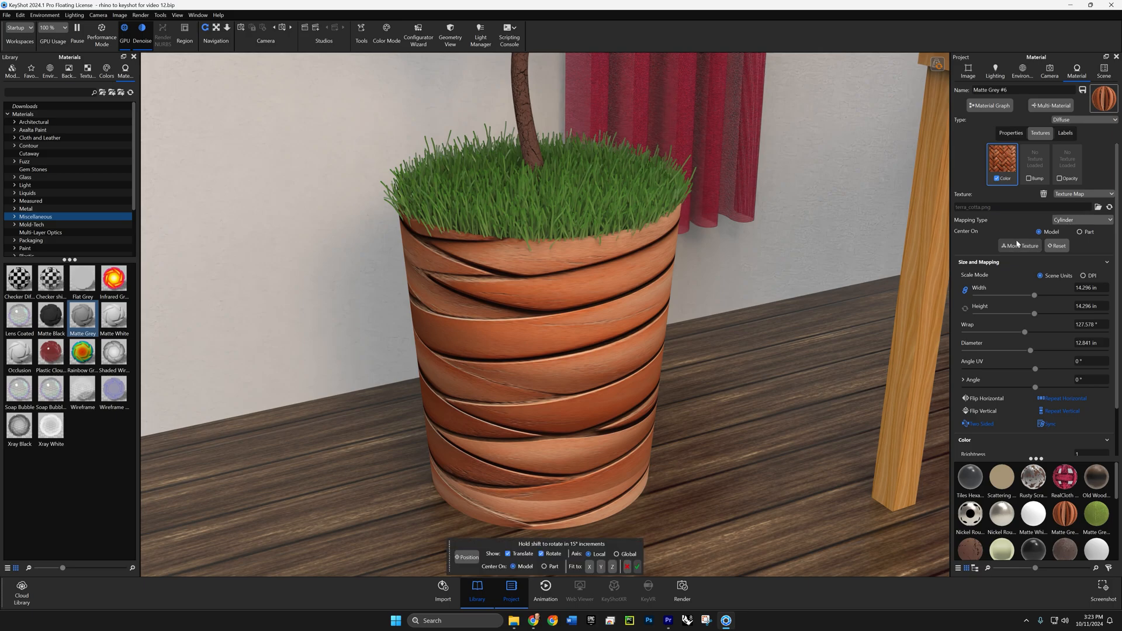
pyautogui.click(546, 566)
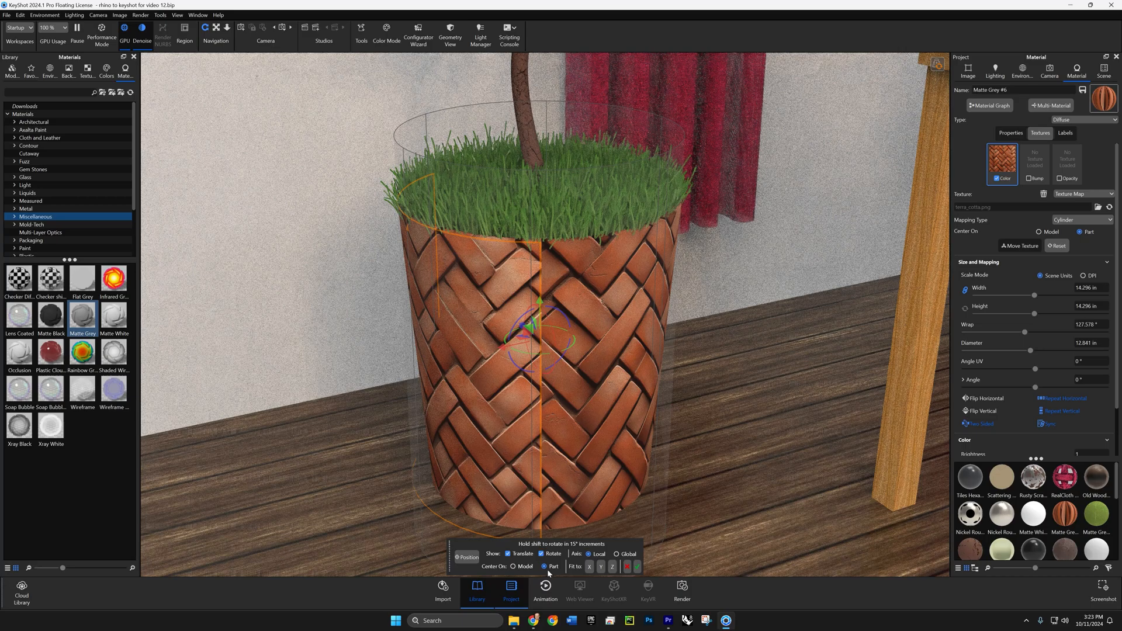
pyautogui.click(637, 567)
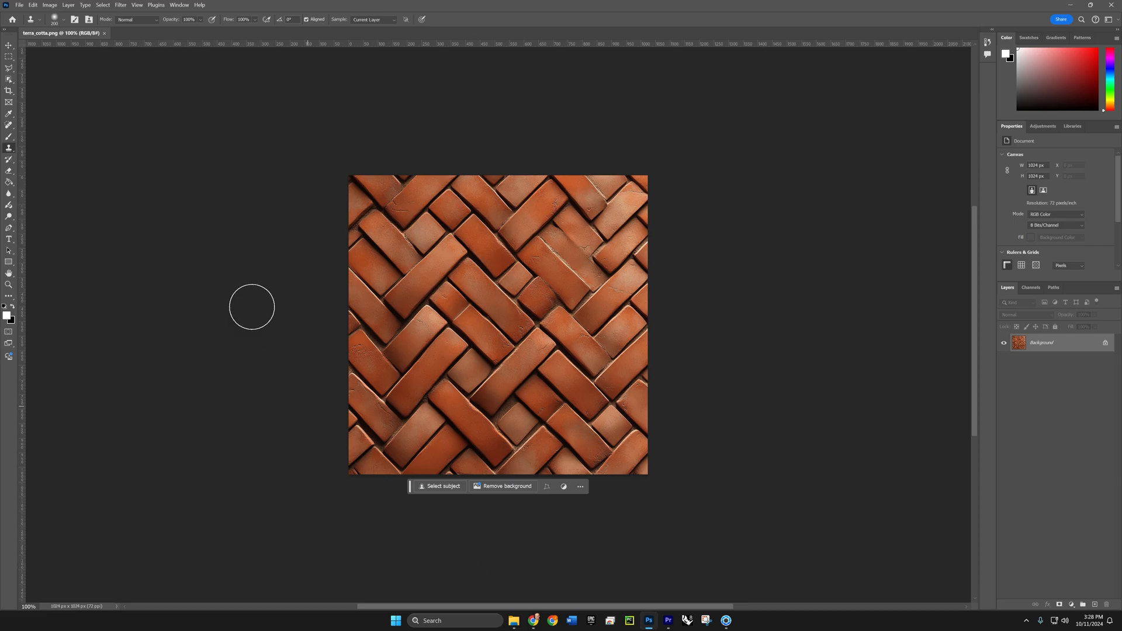
# - In Photoshop, apply an Offset filter to terra_cotta.png with 563 pixels horizontally and vertically and undefined areas wrapped around
pyautogui.click(121, 4)
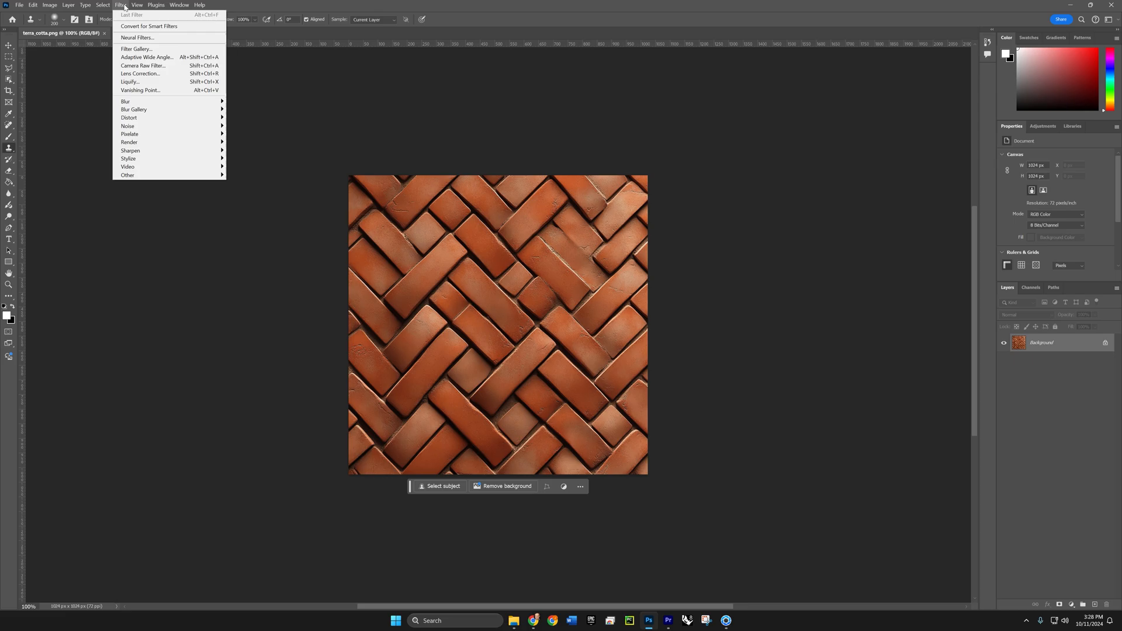
pyautogui.moveTo(155, 177)
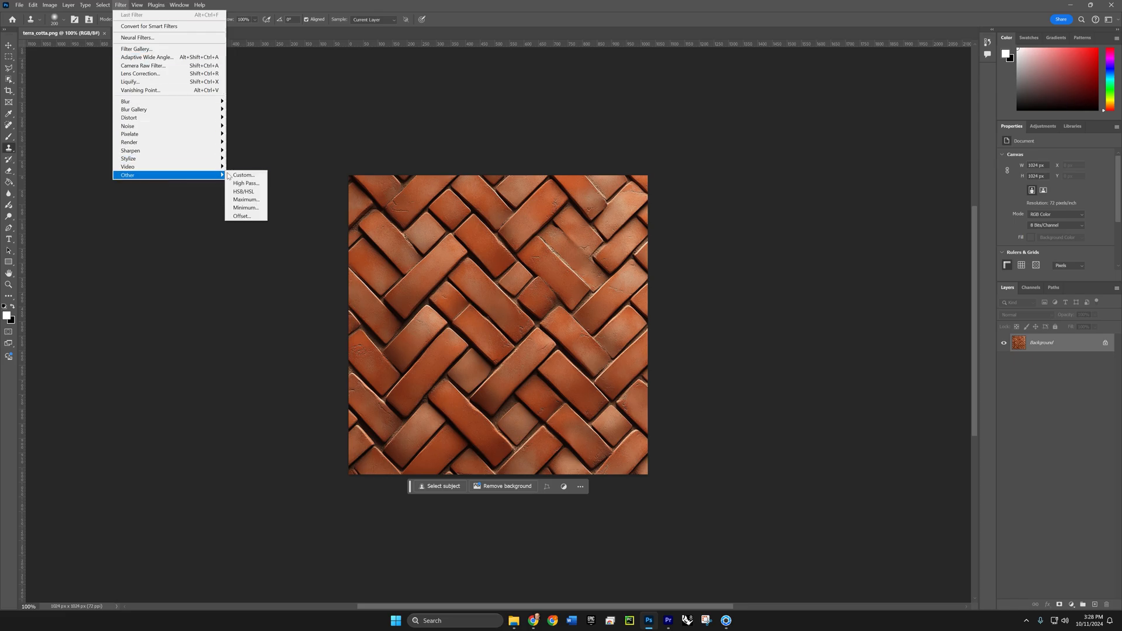
pyautogui.click(242, 216)
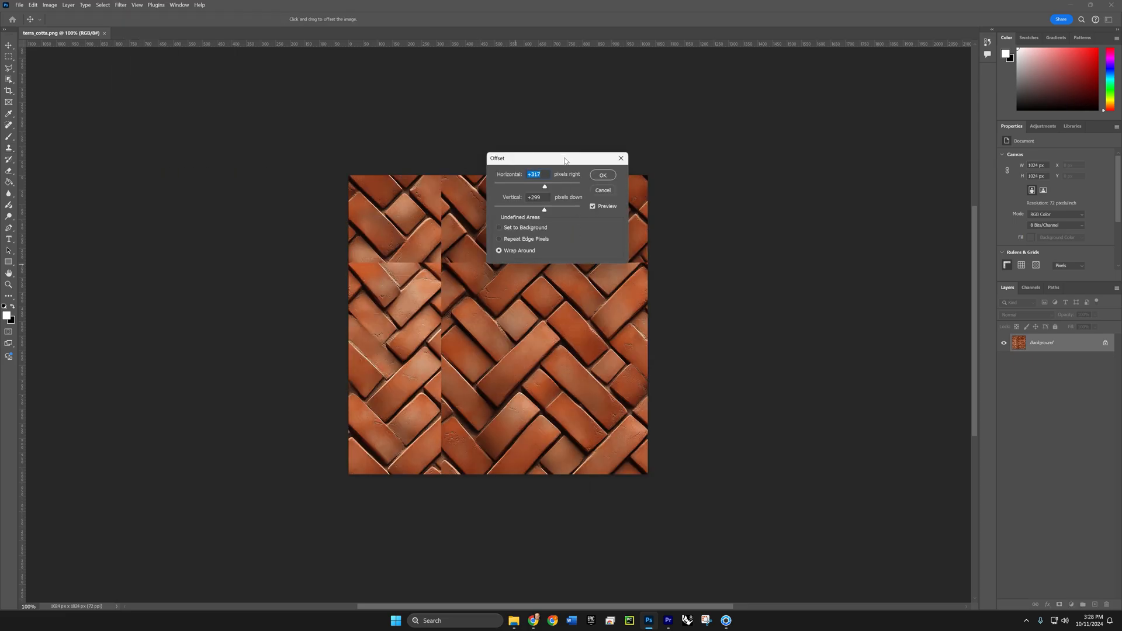
pyautogui.moveTo(564, 159); pyautogui.dragTo(740, 302)
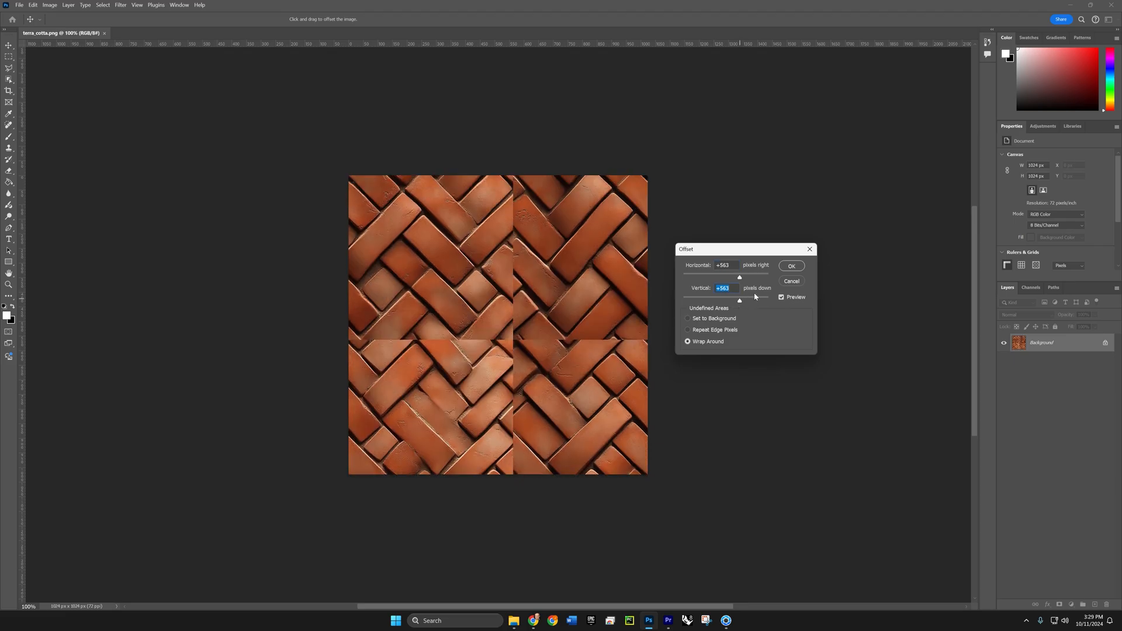
pyautogui.click(791, 266)
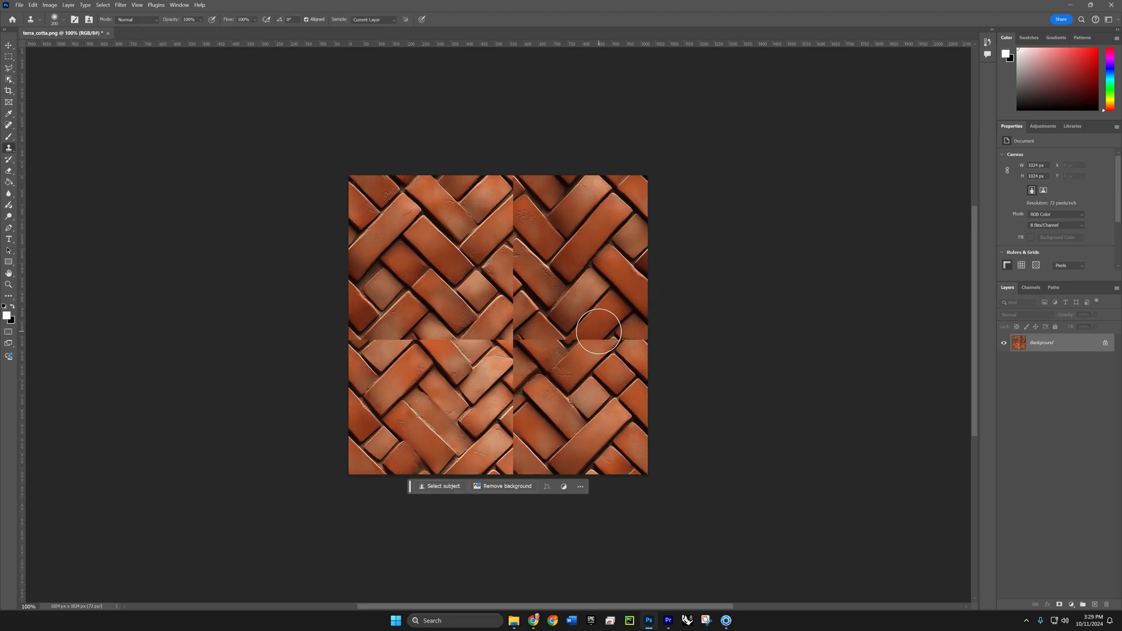
# - Try to hide the vertical seam of the offset brick image by clone-stamping sampled bricks over it
pyautogui.hotkey('ctrl', '+')
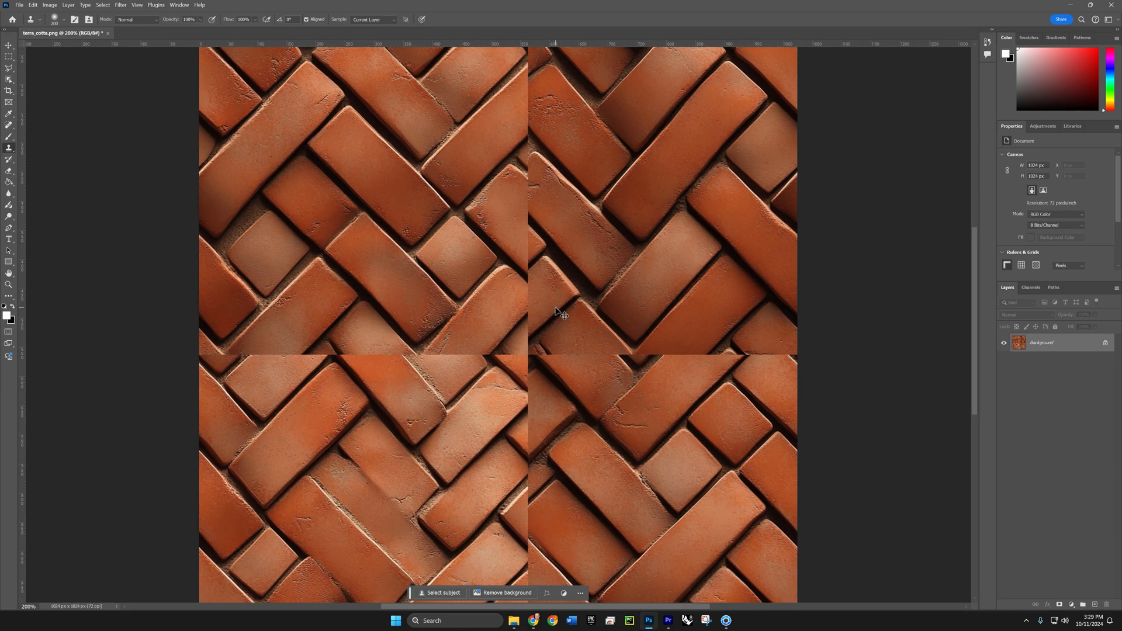
pyautogui.moveTo(484, 263); pyautogui.dragTo(485, 327)
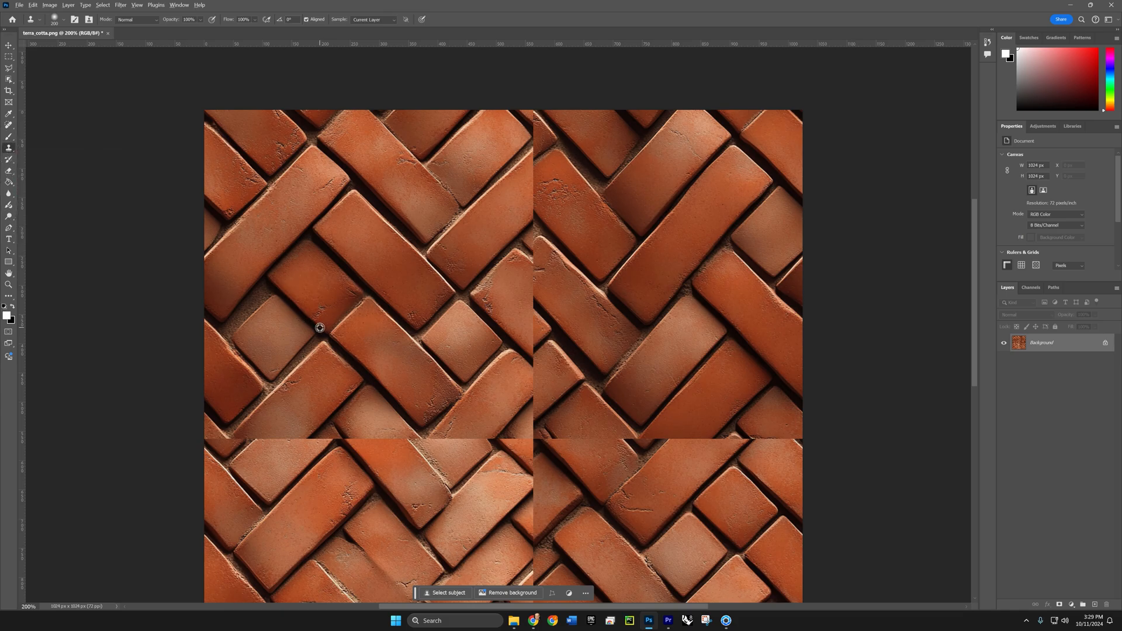
pyautogui.moveTo(320, 327); pyautogui.dragTo(447, 258)
pyautogui.hotkey('ctrl', 'z')
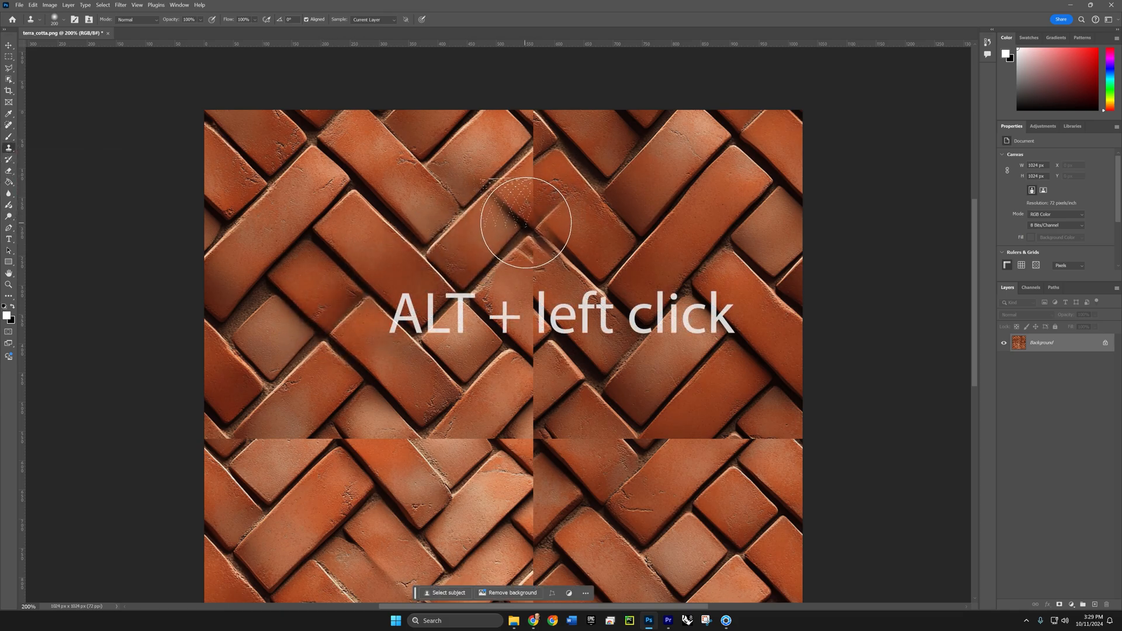
pyautogui.moveTo(513, 212)
pyautogui.mouseDown()
pyautogui.moveTo(535, 188)
pyautogui.moveTo(529, 196)
pyautogui.mouseUp()
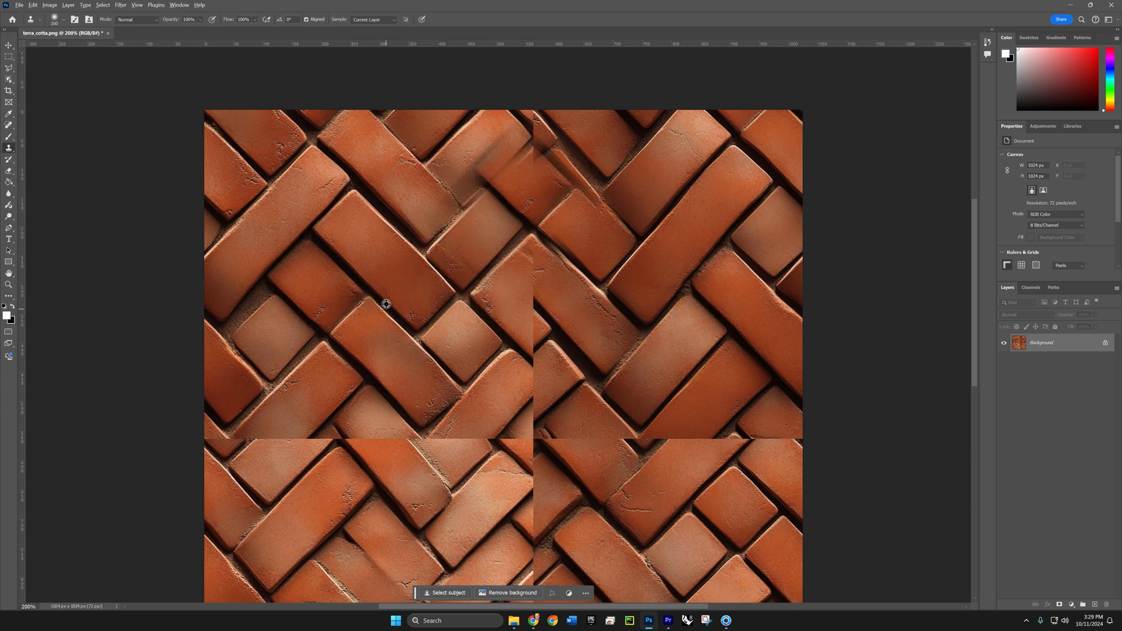
pyautogui.keyDown('alt'); pyautogui.click(369, 295); pyautogui.keyUp('alt')
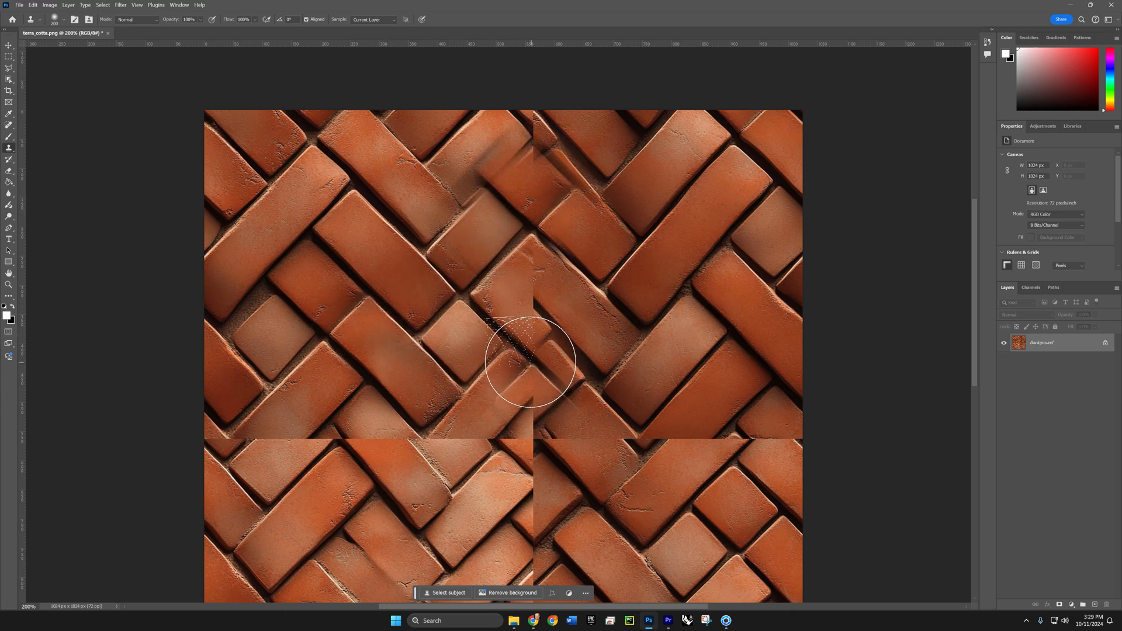
pyautogui.moveTo(524, 341)
pyautogui.mouseDown()
pyautogui.moveTo(511, 300)
pyautogui.moveTo(491, 346)
pyautogui.moveTo(486, 410)
pyautogui.mouseUp()
pyautogui.scroll(-5, 490, 386)
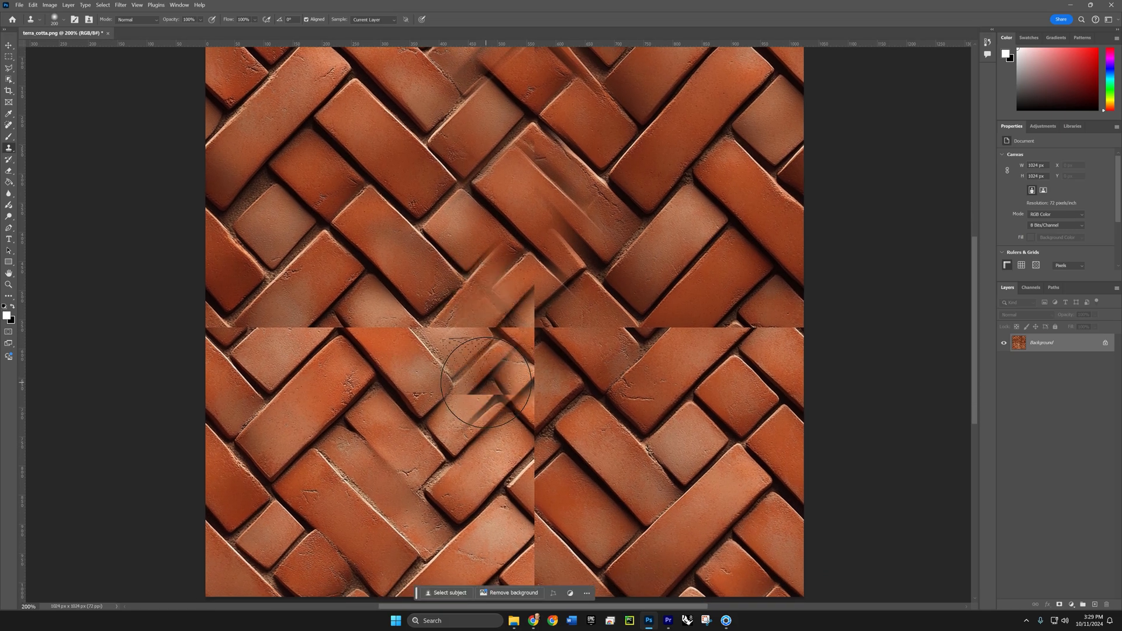
pyautogui.hotkey('ctrl', '-')
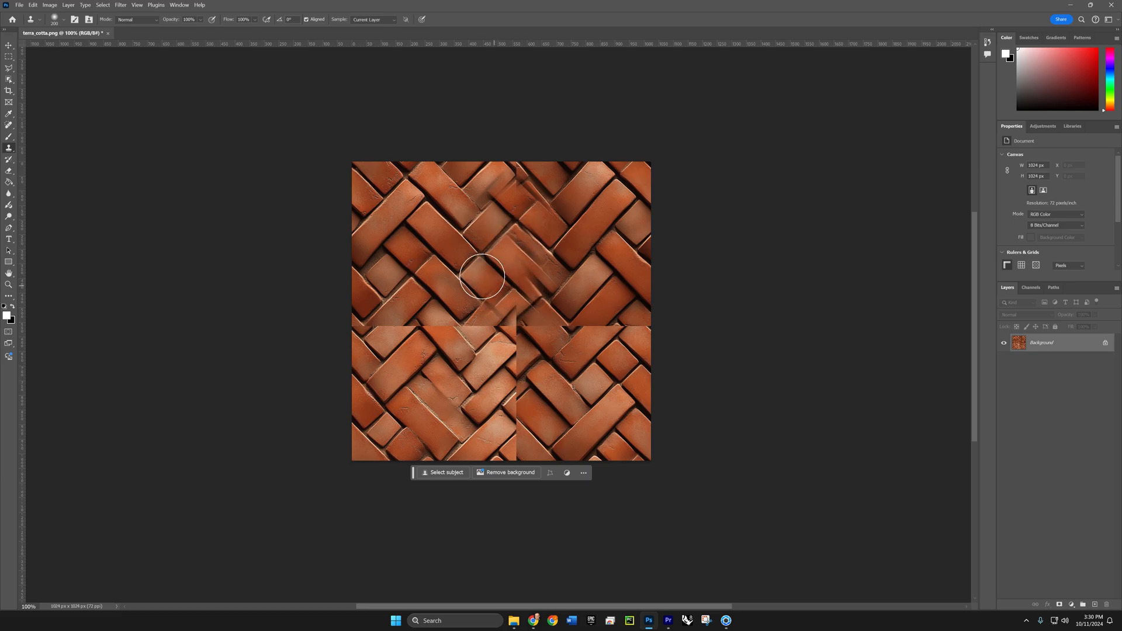
pyautogui.moveTo(485, 291)
pyautogui.mouseDown()
pyautogui.moveTo(427, 215)
pyautogui.moveTo(424, 272)
pyautogui.mouseUp()
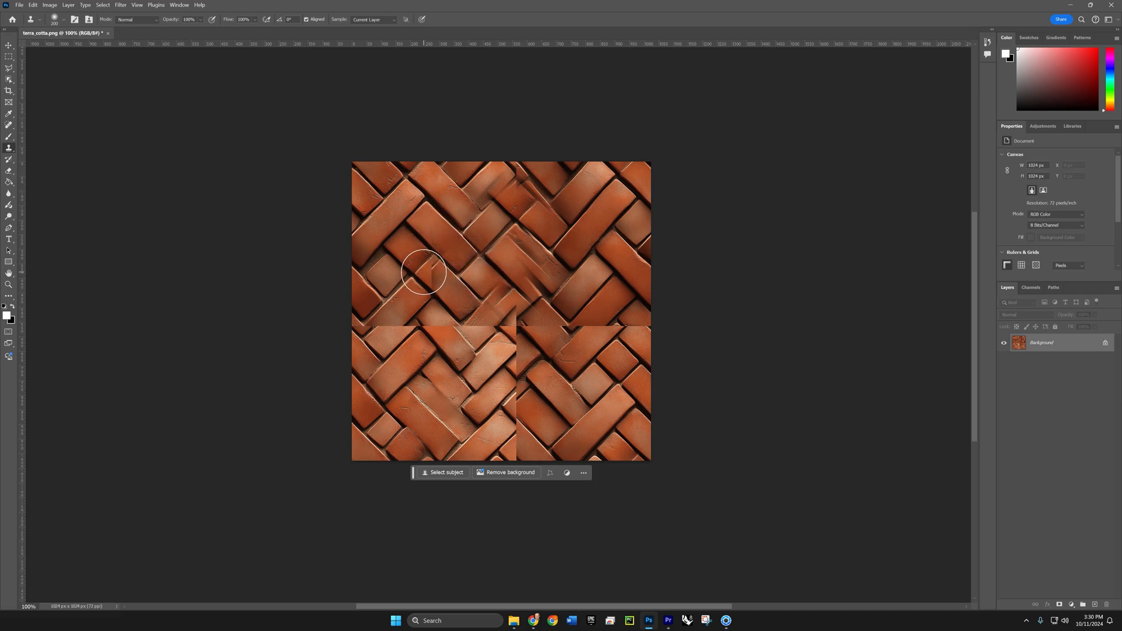
# - Undo the clone stamp strokes and the offset applied to the terra cotta image
pyautogui.hotkey('ctrl', 'z')
pyautogui.hotkey('ctrl', 'z')
pyautogui.hotkey('ctrl', 'z')
pyautogui.hotkey('ctrl', 'z')
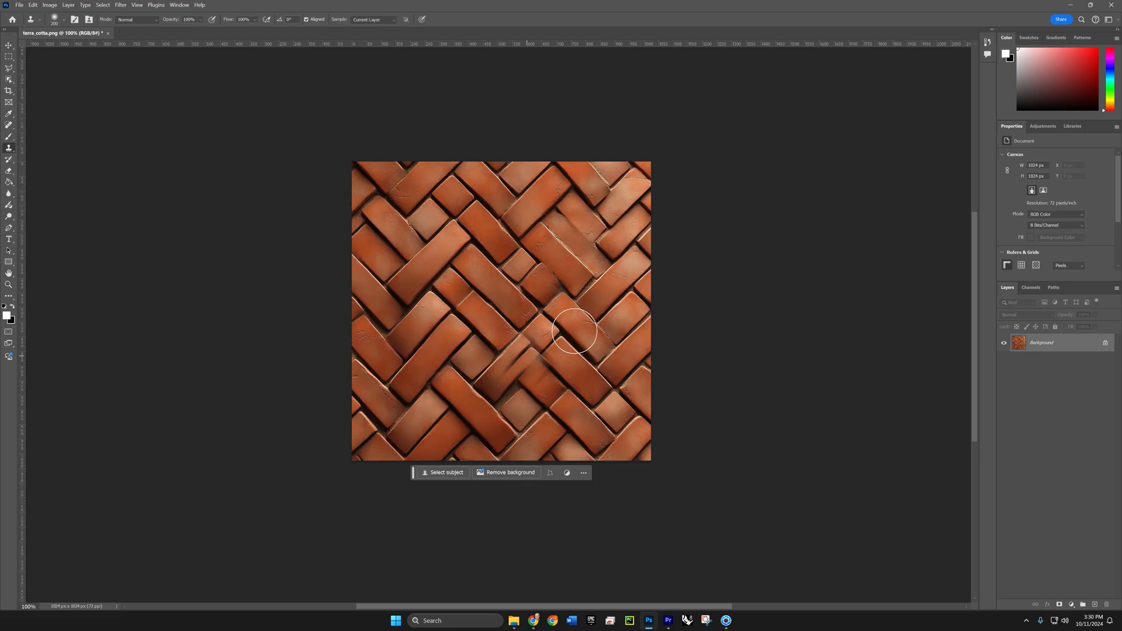
pyautogui.hotkey('ctrl', 'z')
pyautogui.hotkey('ctrl', 'z')
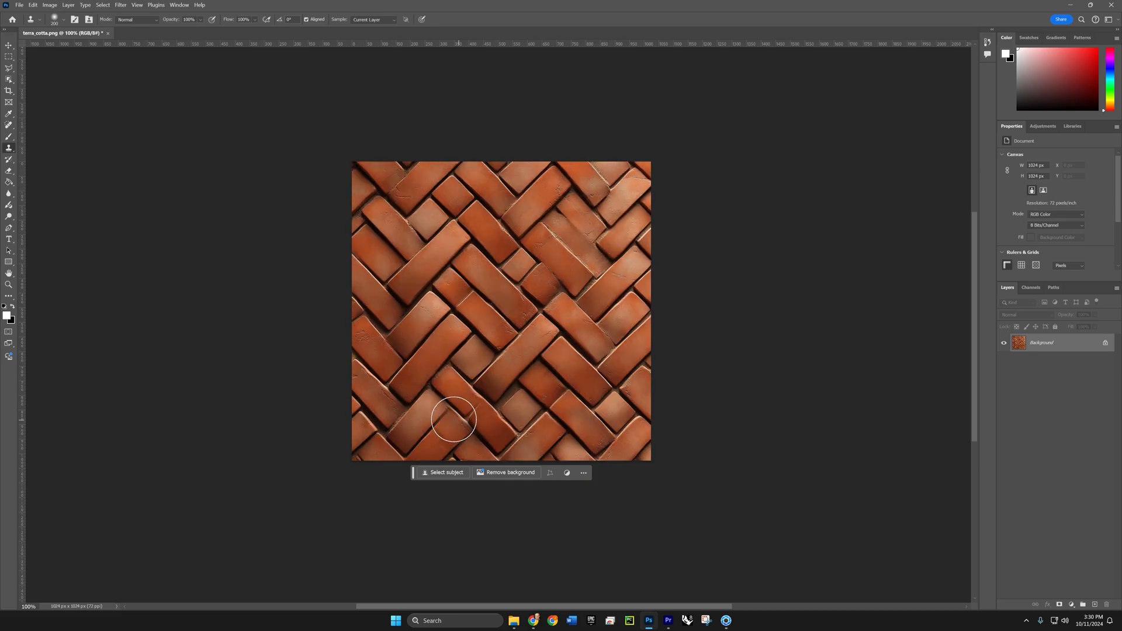
# - Crop the terra cotta image inward from its lower-left corner
pyautogui.press('c')
pyautogui.moveTo(352, 460); pyautogui.dragTo(416, 398)
pyautogui.press('Return')
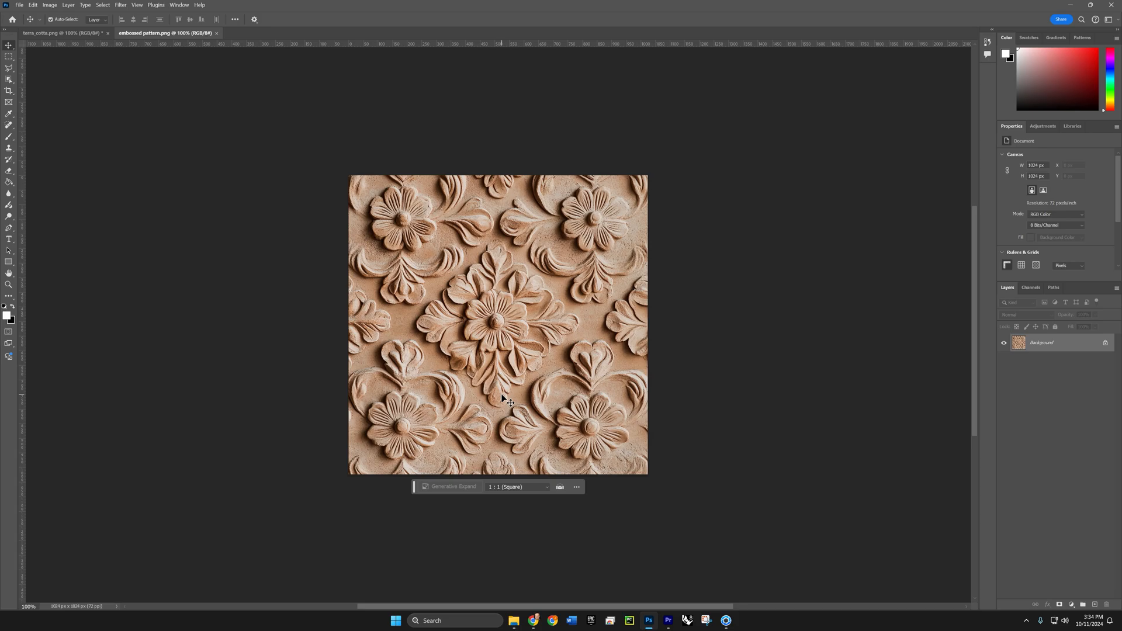
# - Crop embossed pattern.png from all sides to a square of about 606 px around the central flower motif
pyautogui.press('c')
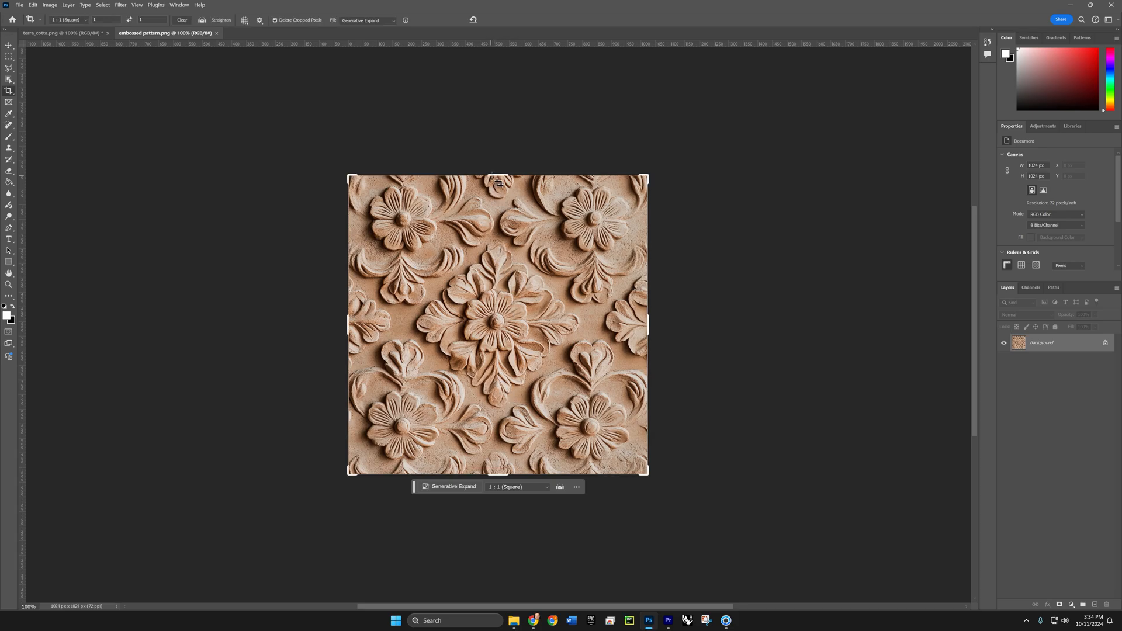
pyautogui.moveTo(497, 176); pyautogui.dragTo(485, 208)
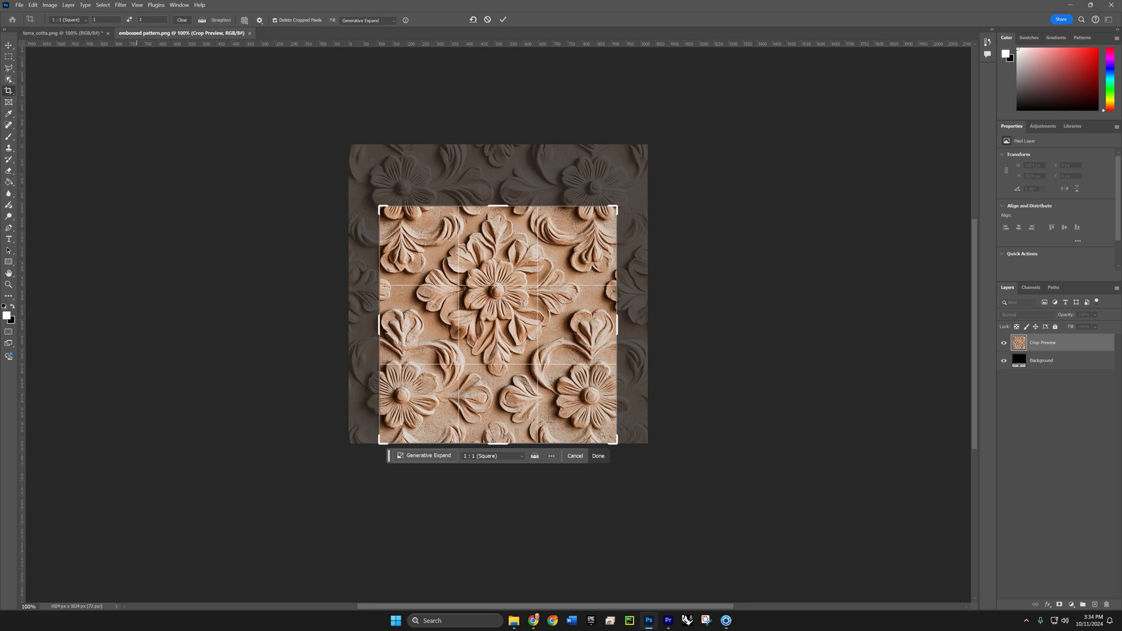
pyautogui.moveTo(495, 444); pyautogui.dragTo(480, 412)
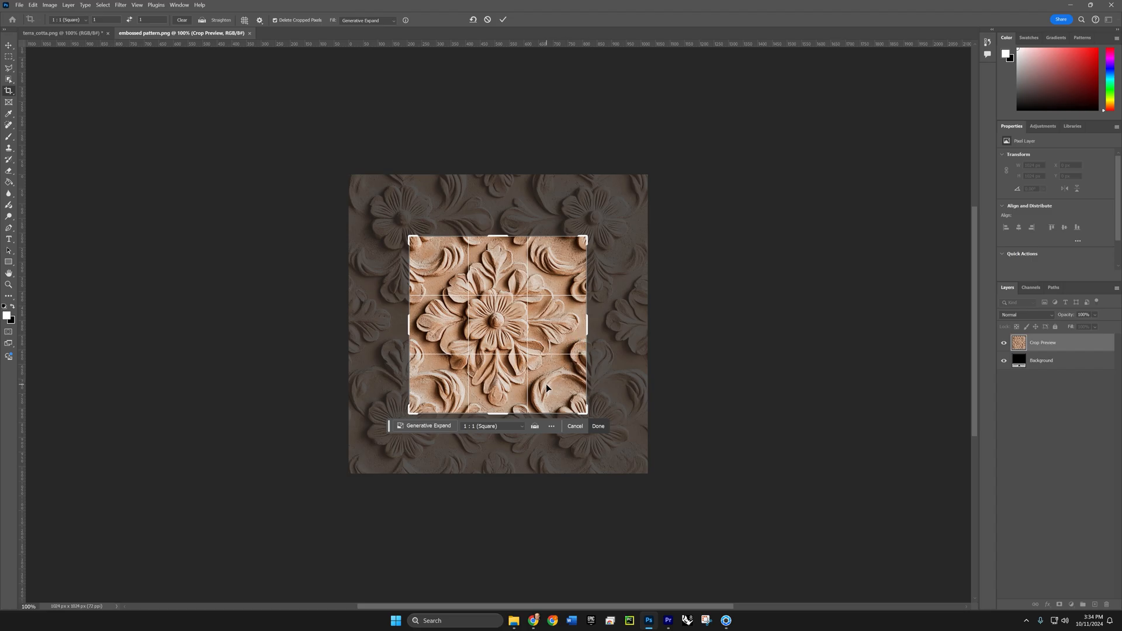
pyautogui.press('Return')
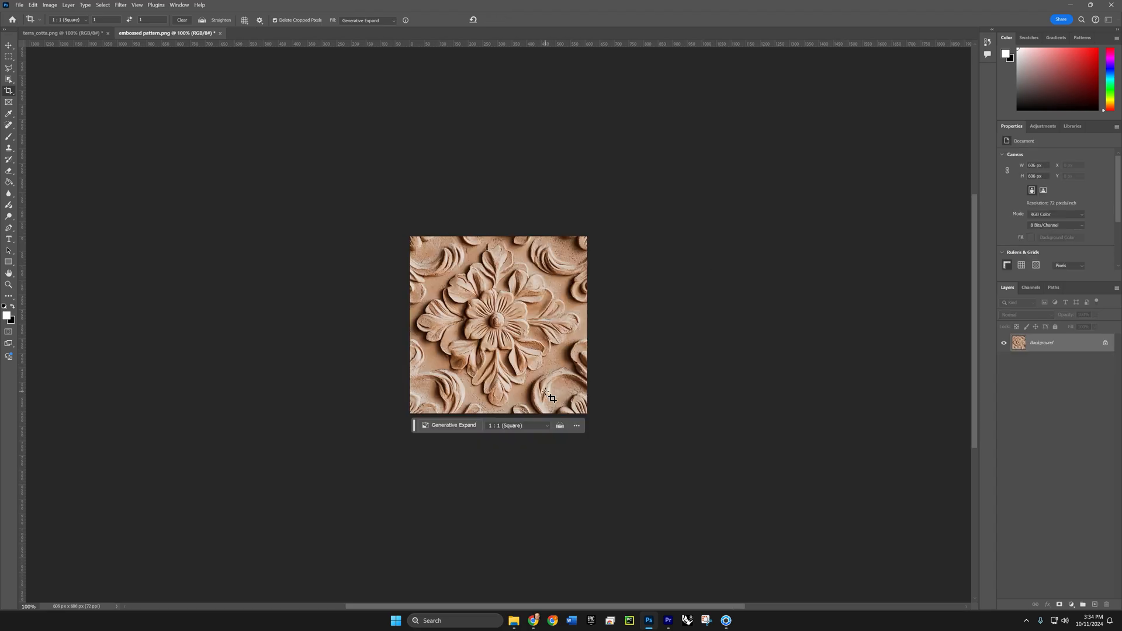
# - Preview a wrap-around Offset of about 281 pixels right and 260 pixels down on the embossed pattern and discard it
pyautogui.press('ctrl')
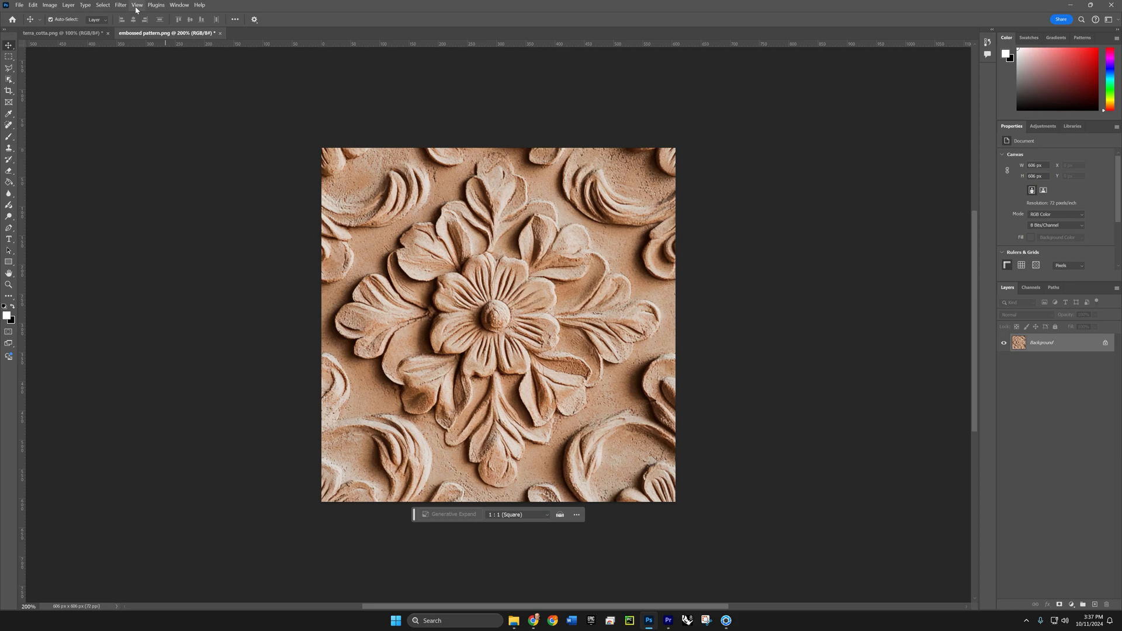
pyautogui.click(121, 5)
pyautogui.moveTo(176, 174)
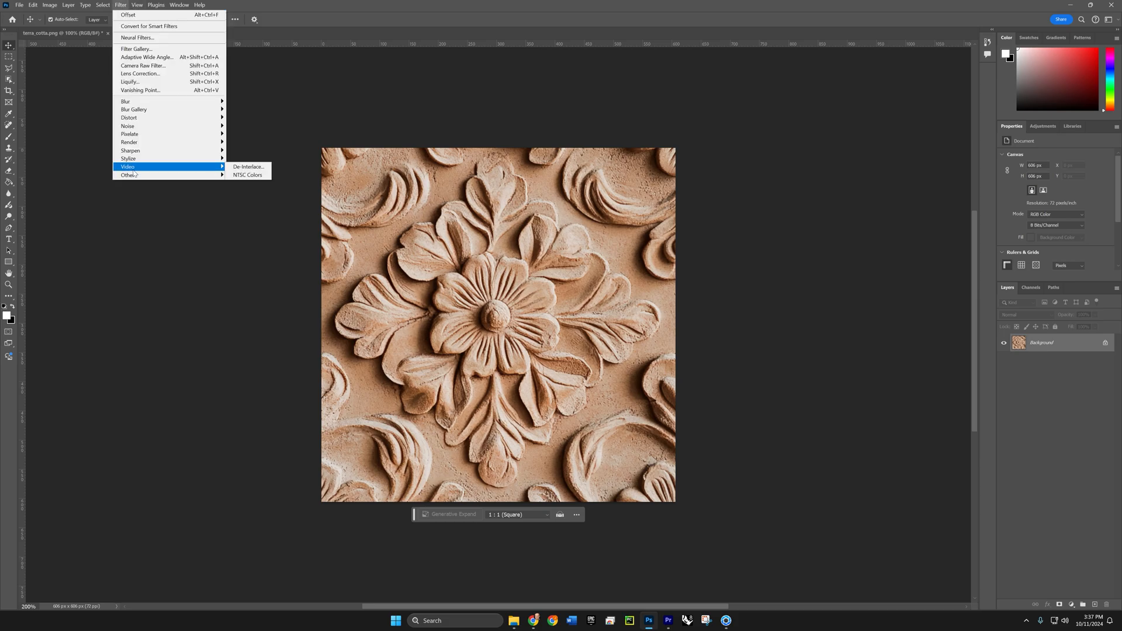
pyautogui.click(240, 218)
pyautogui.moveTo(749, 278); pyautogui.dragTo(736, 302)
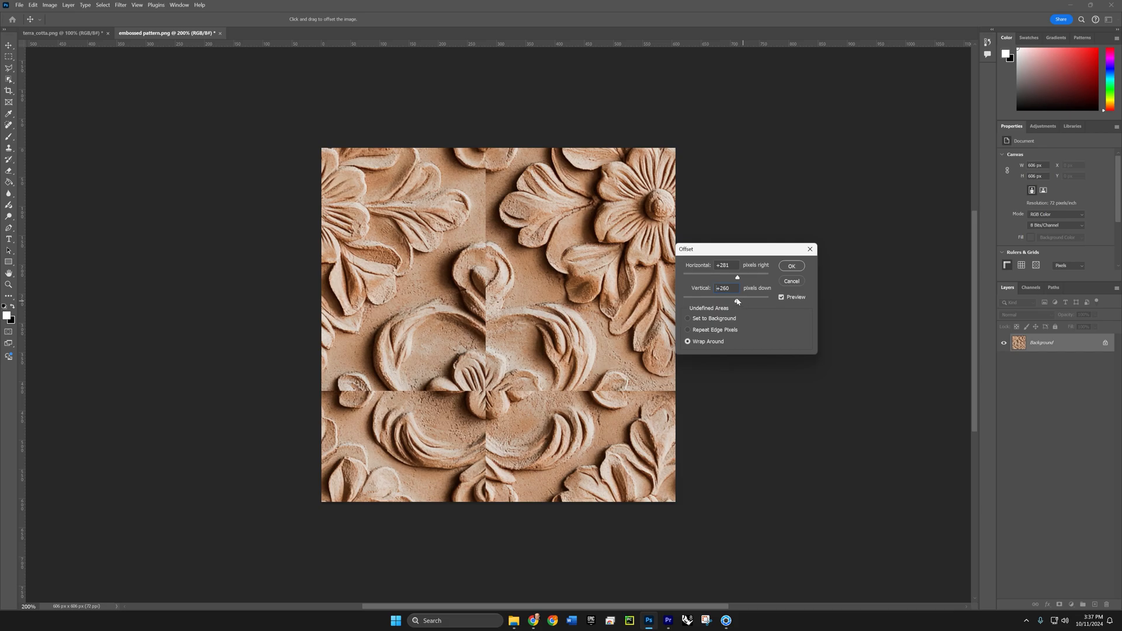
pyautogui.click(787, 282)
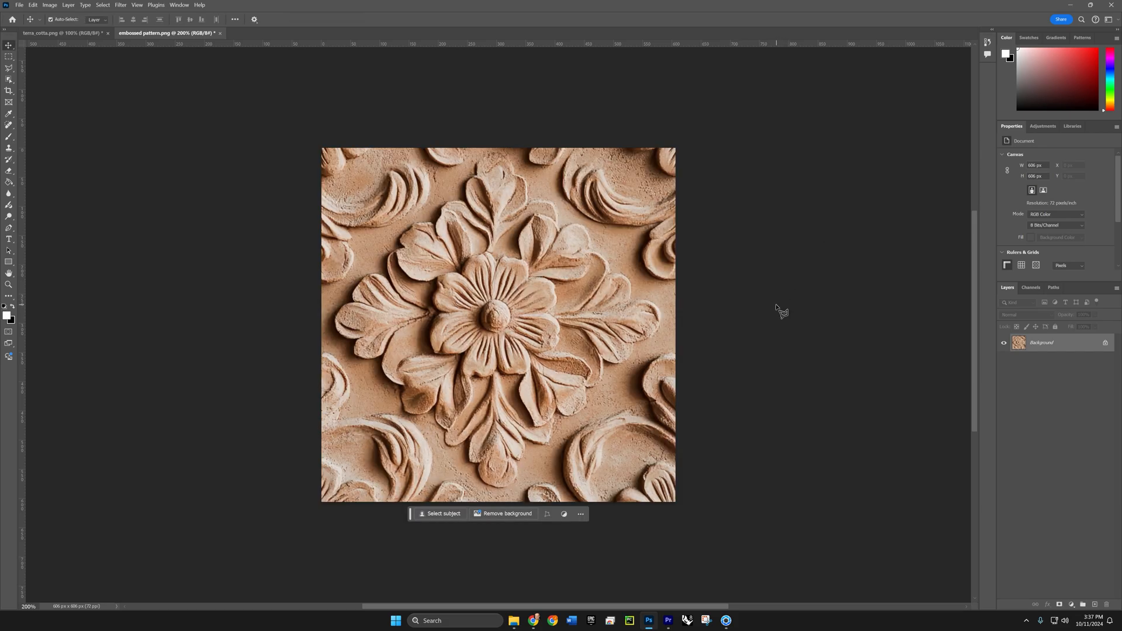
# - Select the central flower motif with a diamond-shaped polygonal lasso outline and copy it to a new layer
pyautogui.press('l')
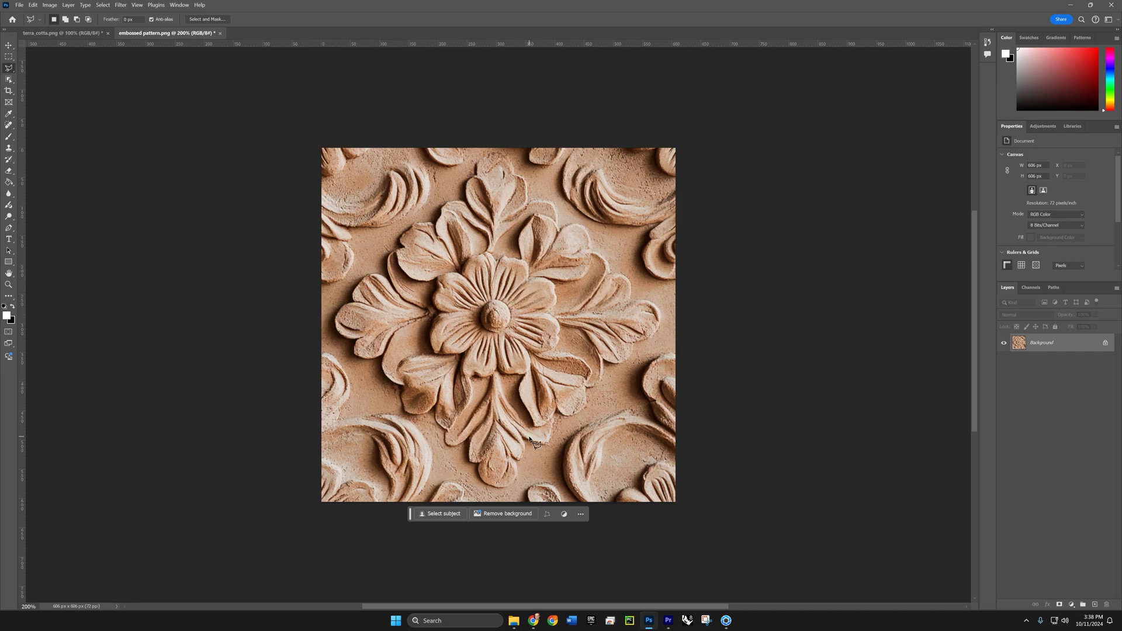
pyautogui.click(323, 310)
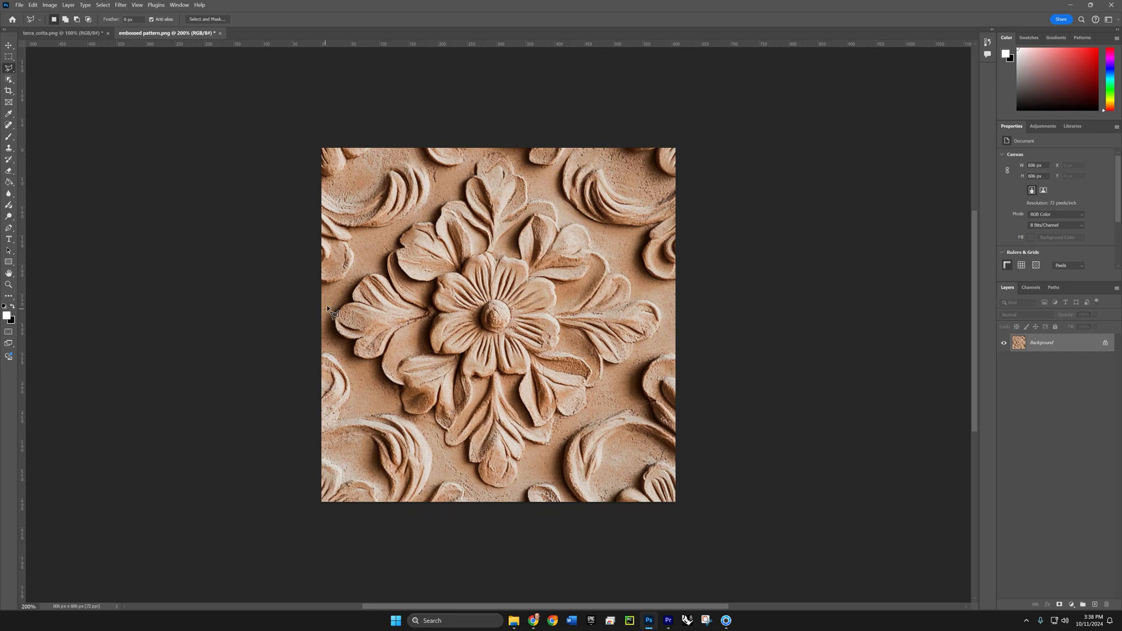
pyautogui.click(492, 147)
pyautogui.click(669, 318)
pyautogui.doubleClick(504, 500)
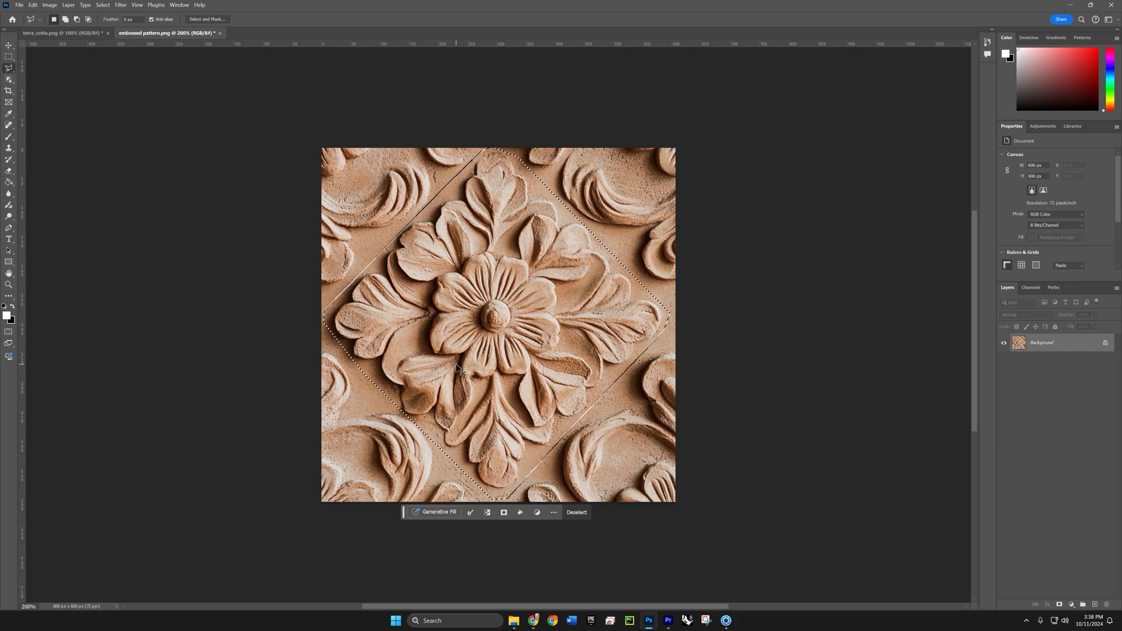
pyautogui.hotkey('ctrl', 'j')
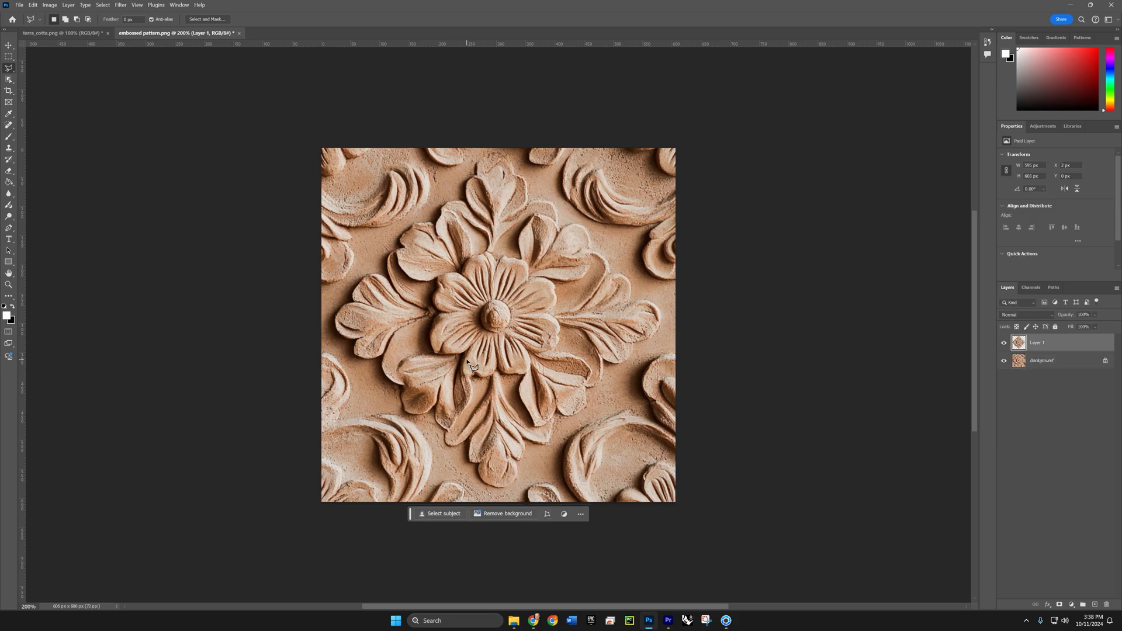
# - Move the copied flower layer over the image's upper-right corner, to about X 315 px and Y -326 px
pyautogui.press('v')
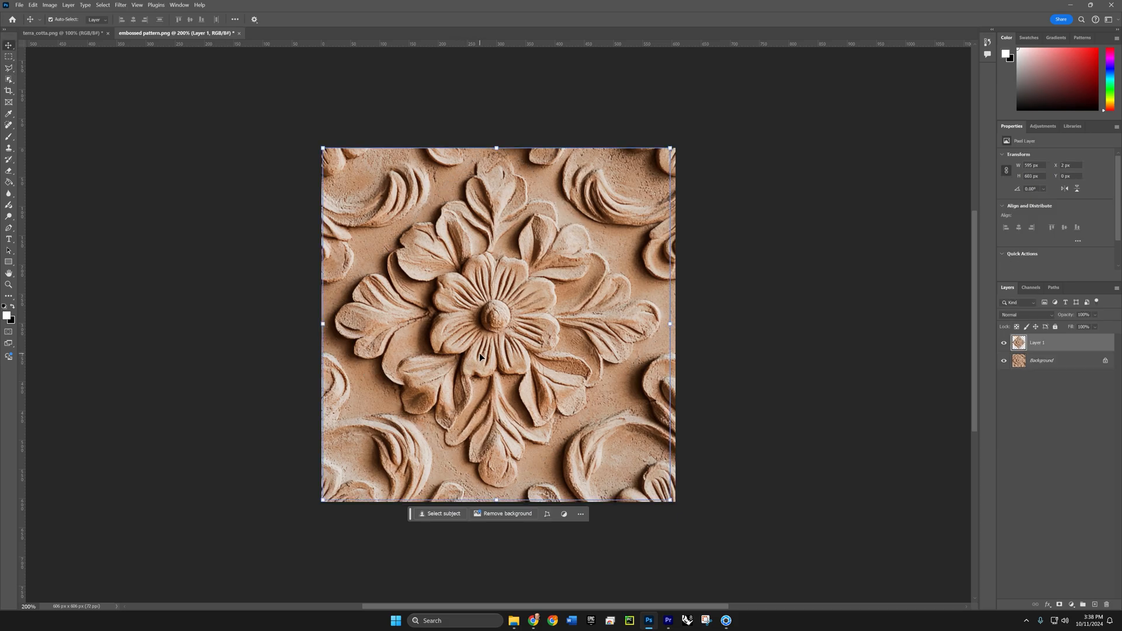
pyautogui.moveTo(488, 353); pyautogui.dragTo(673, 171)
pyautogui.moveTo(621, 232); pyautogui.dragTo(627, 215)
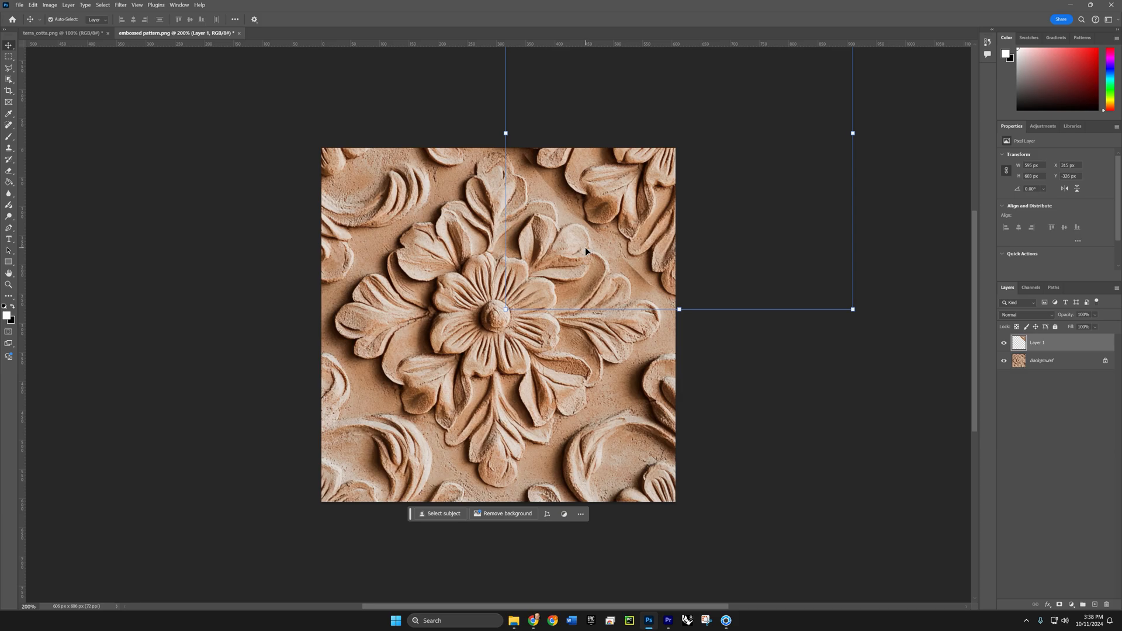
# - Paste three more flower copies and move them over the image's lower-left, lower-right and upper-left corners to continue the diamond pattern
pyautogui.hotkey('ctrl', 'v')
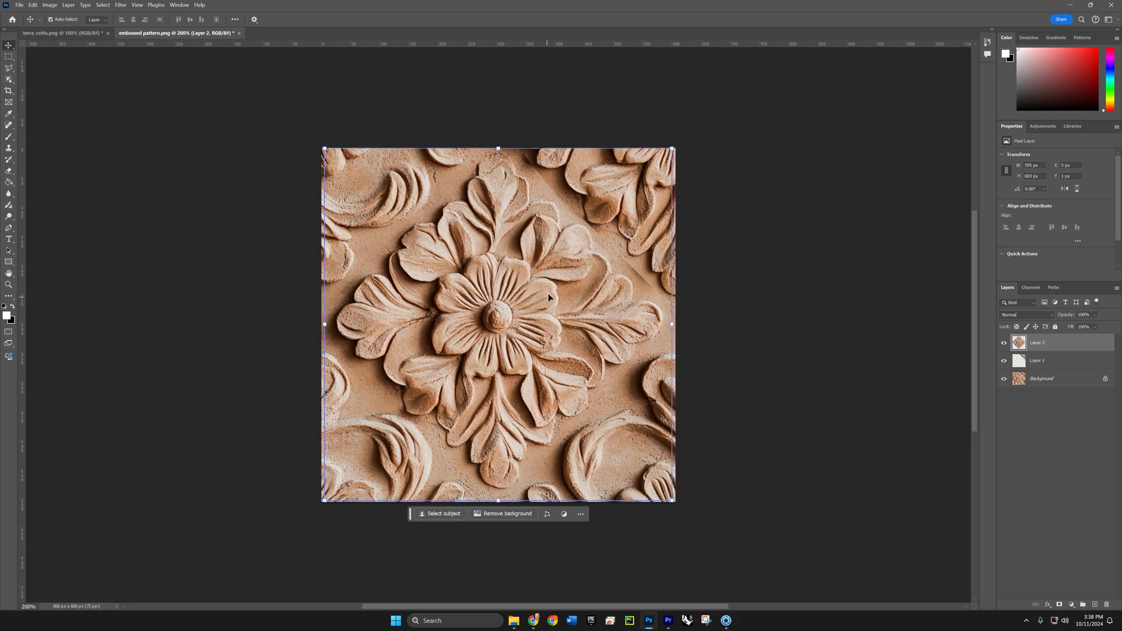
pyautogui.moveTo(548, 298); pyautogui.dragTo(378, 452)
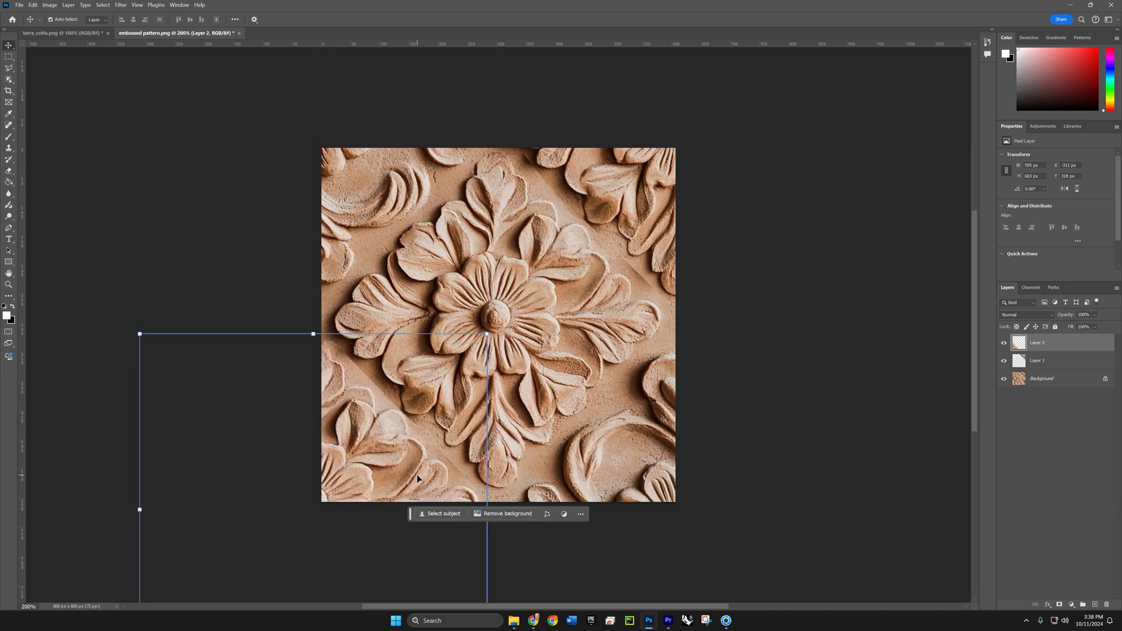
pyautogui.hotkey('ctrl', 'v')
pyautogui.moveTo(521, 336); pyautogui.dragTo(652, 453)
pyautogui.moveTo(579, 395); pyautogui.dragTo(626, 455)
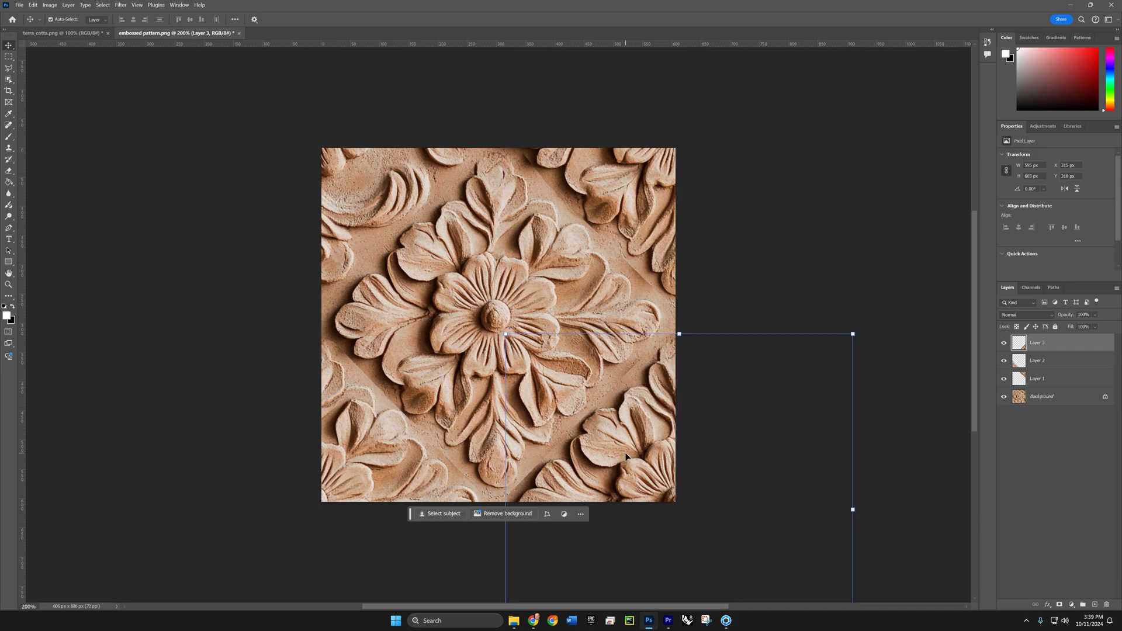
pyautogui.hotkey('ctrl', 'v')
pyautogui.moveTo(570, 362); pyautogui.dragTo(357, 241)
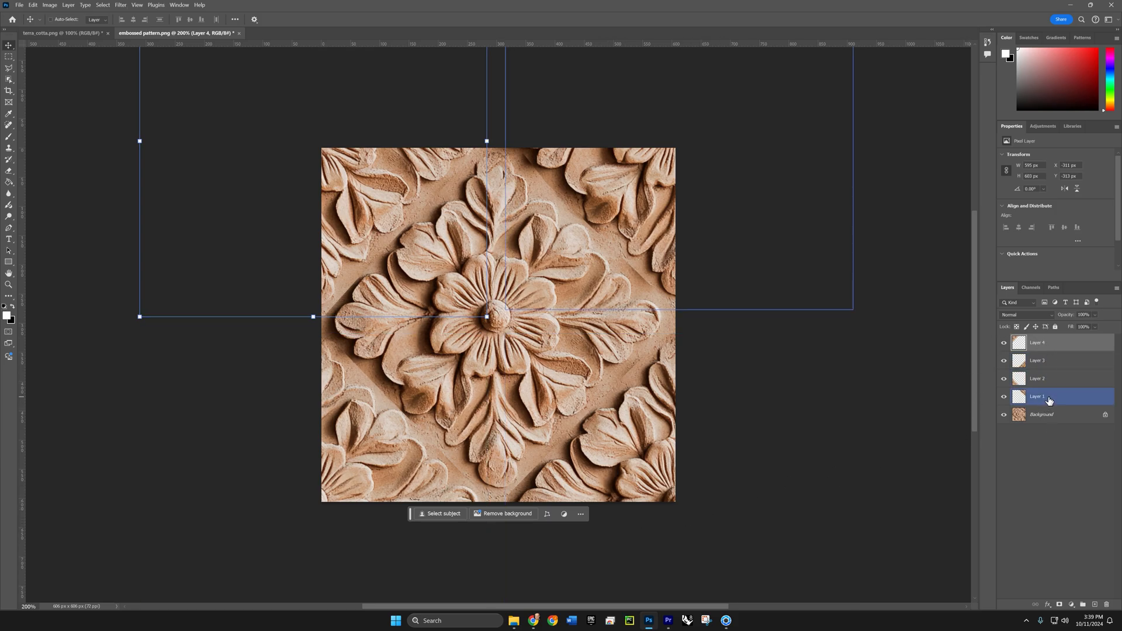
# - Merge the four corner flower layers into one and merge that layer into the background
pyautogui.press('Delete')
pyautogui.press('Delete')
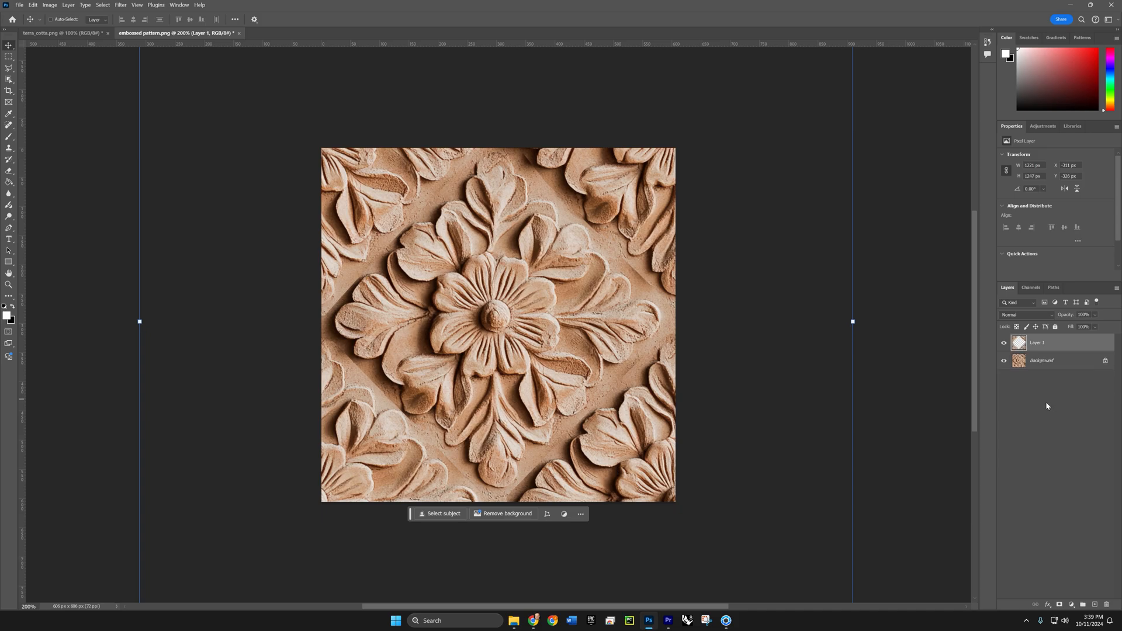
pyautogui.press('Delete')
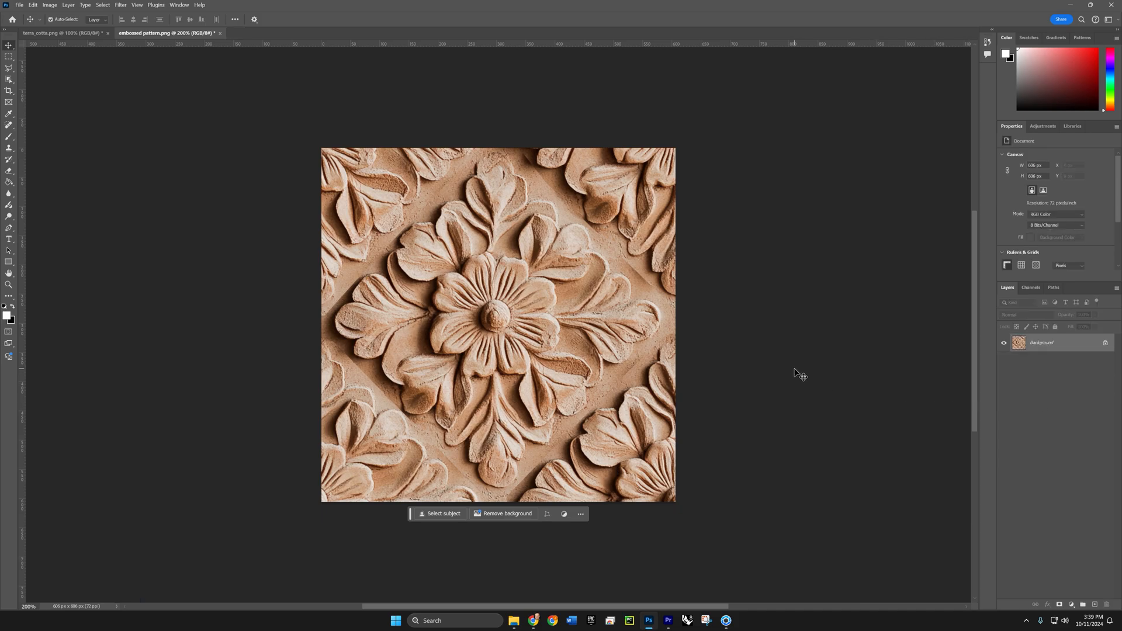
# - Apply a wrap-around Offset of 323 pixels right and 375 pixels down to the embossed pattern
pyautogui.click(120, 5)
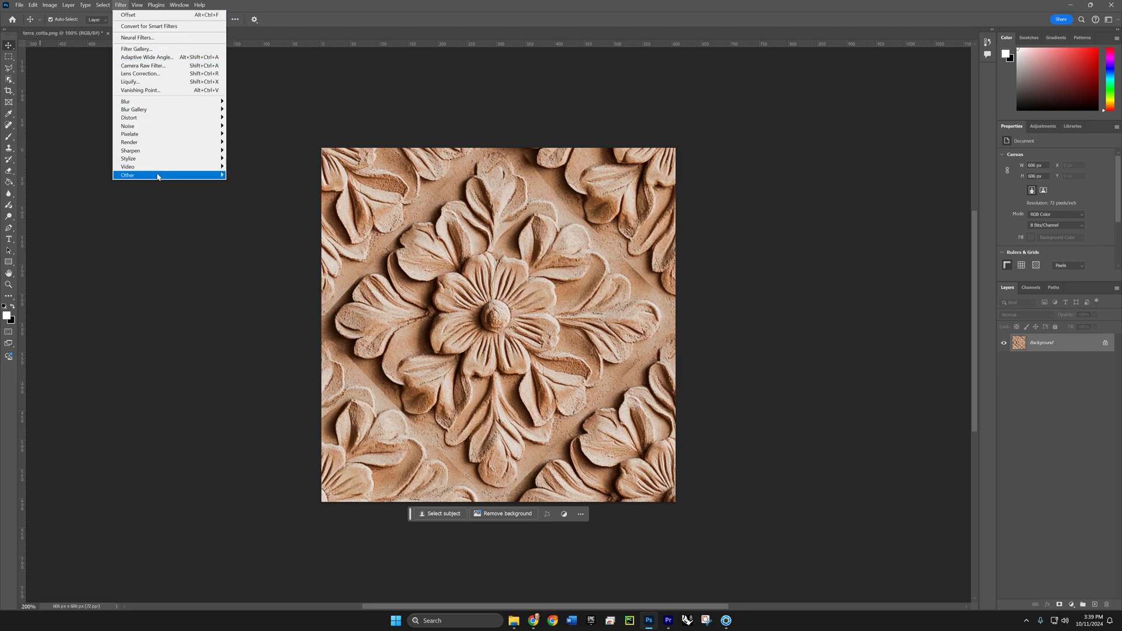
pyautogui.moveTo(159, 176)
pyautogui.click(257, 218)
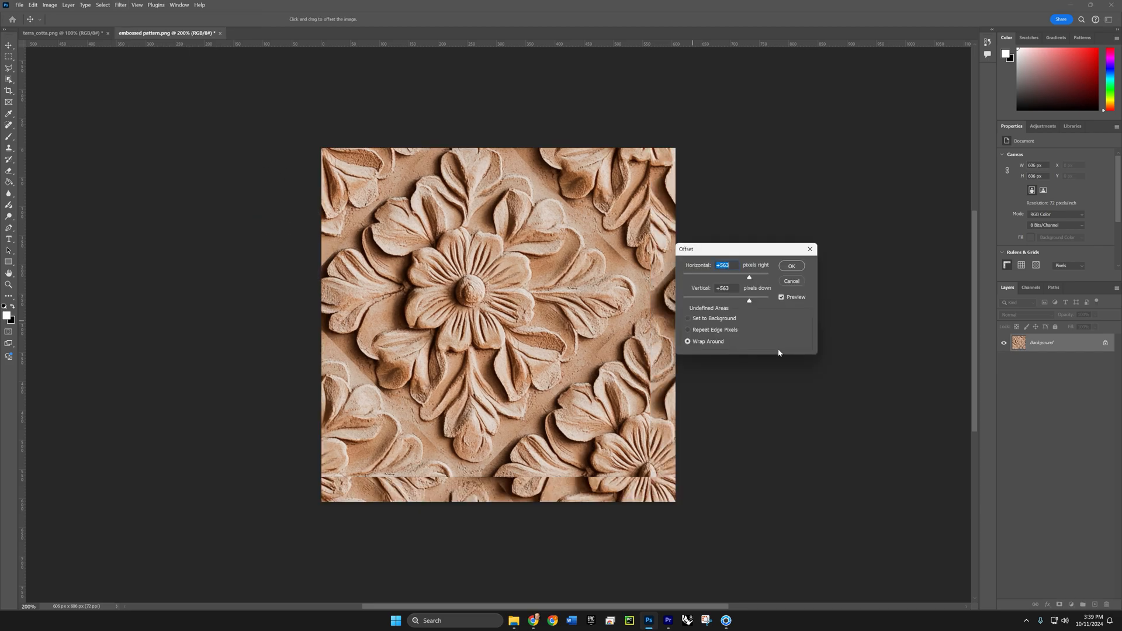
pyautogui.moveTo(750, 278); pyautogui.dragTo(743, 279)
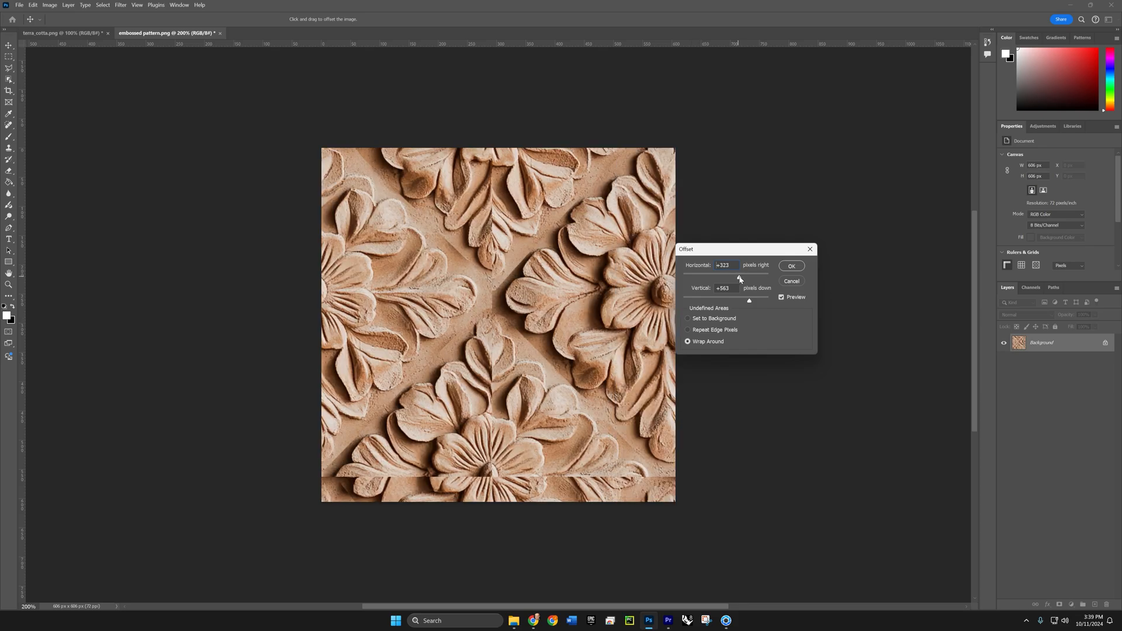
pyautogui.moveTo(740, 279); pyautogui.dragTo(741, 302)
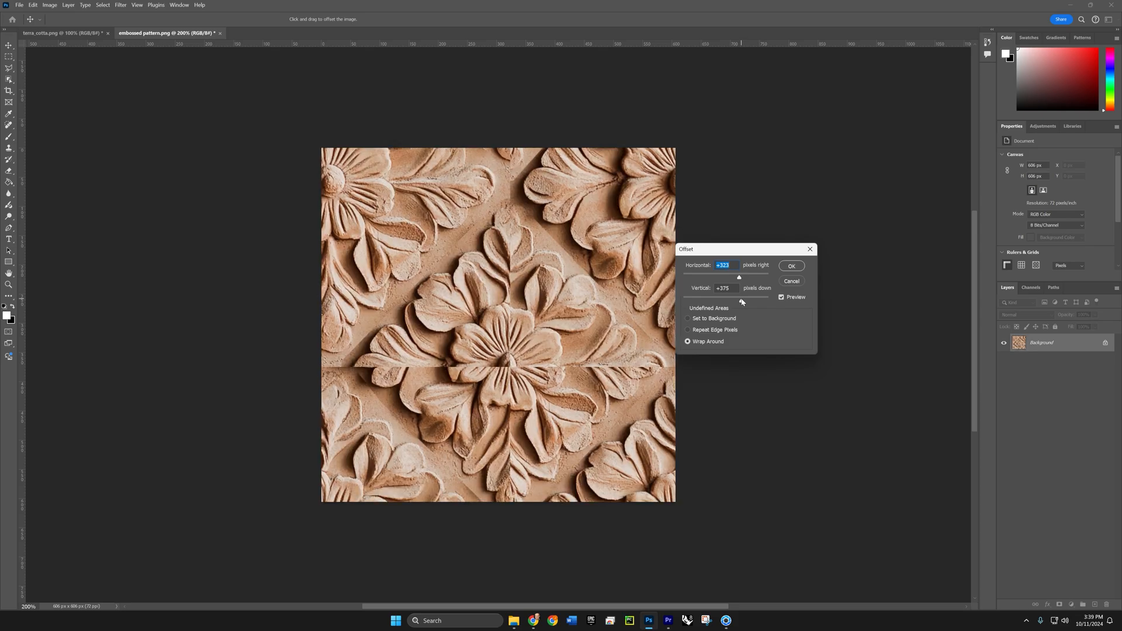
pyautogui.press('Return')
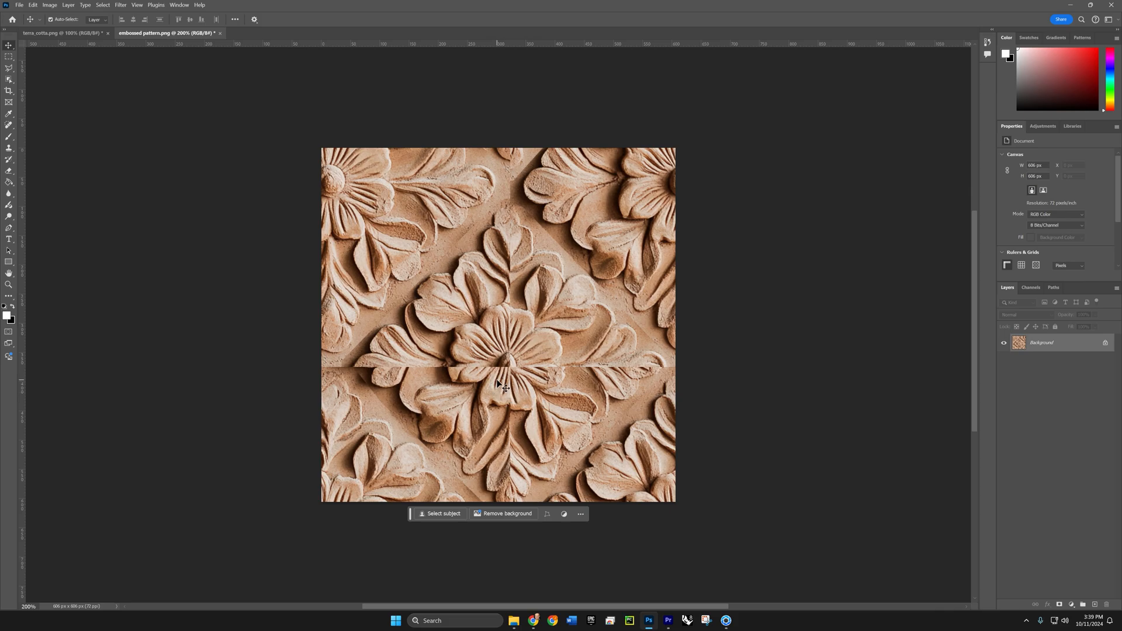
# - Try to retouch the horizontal seam through the central flower with the Clone Stamp tool
pyautogui.press('s')
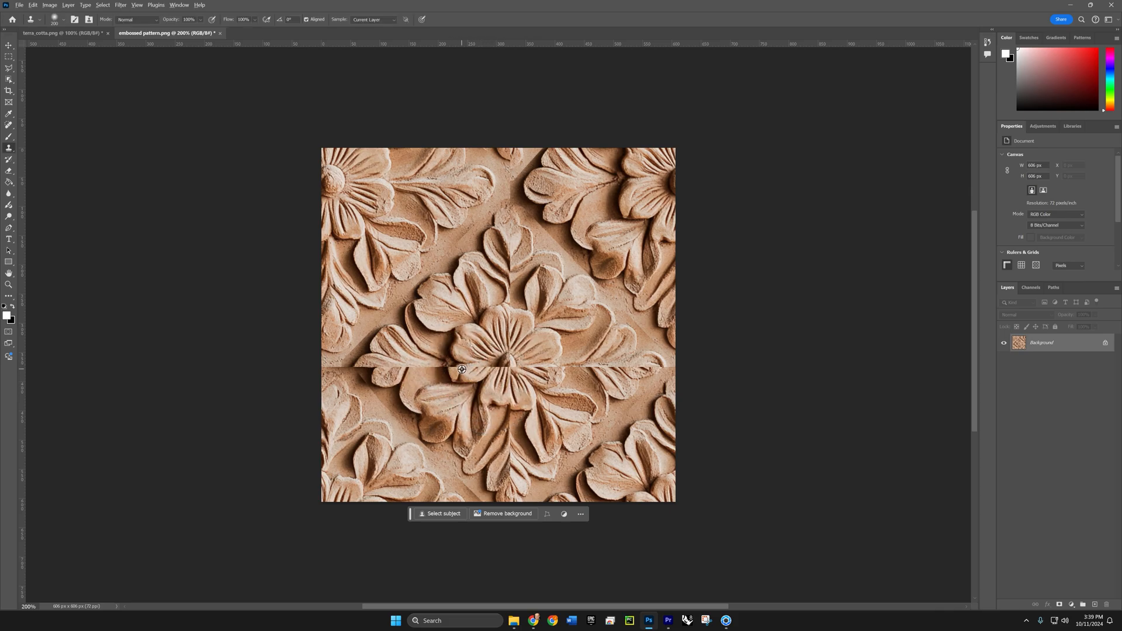
pyautogui.keyDown('alt'); pyautogui.click(467, 239); pyautogui.keyUp('alt')
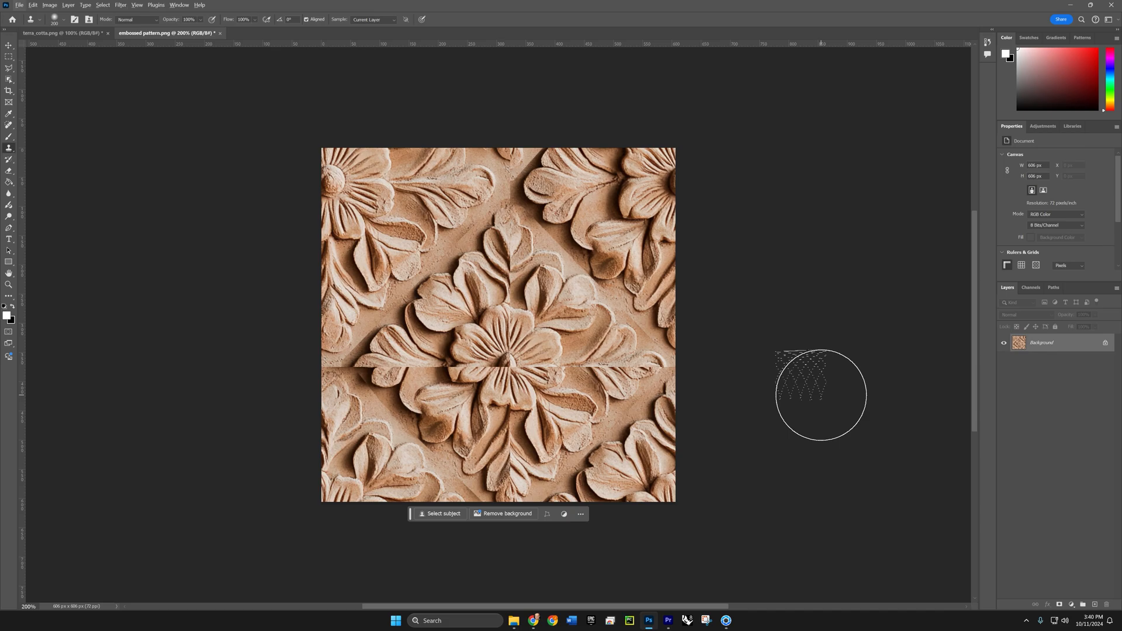
pyautogui.hotkey('ctrl', 'z')
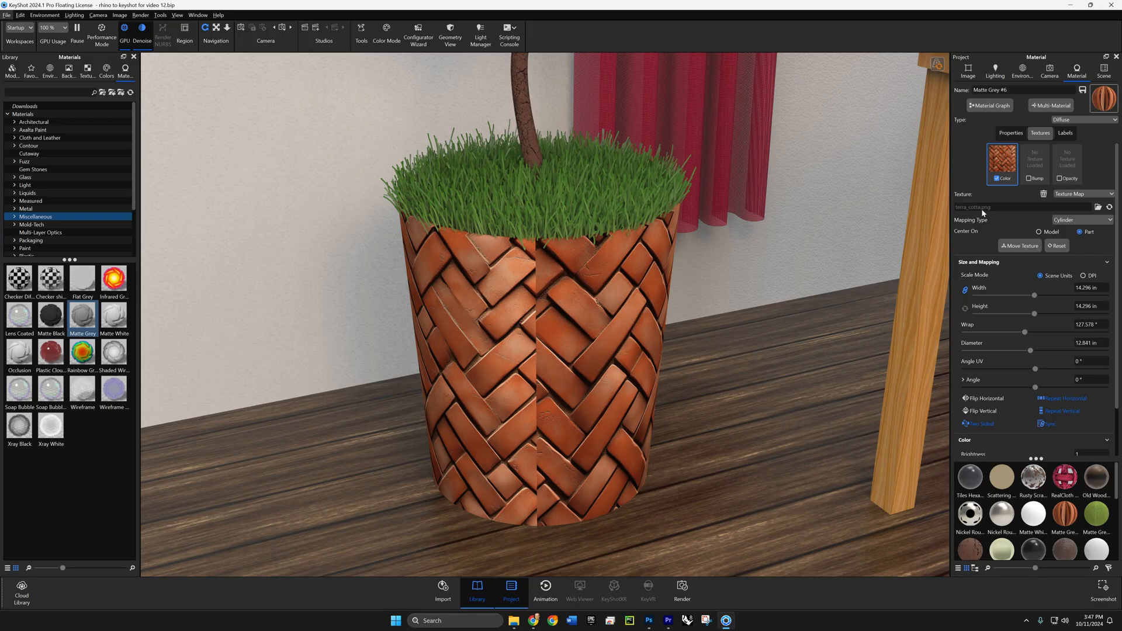
# - Switch to KeyShot and replace the plant pot's color texture with the embossed pattern fixed image
pyautogui.click(1098, 206)
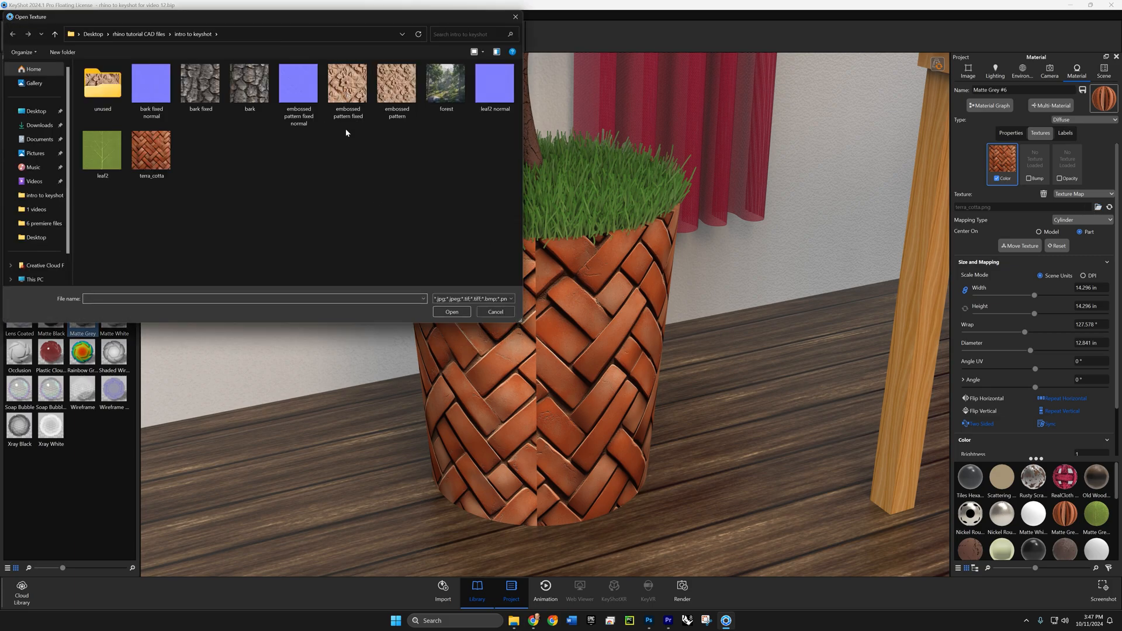
pyautogui.click(340, 100)
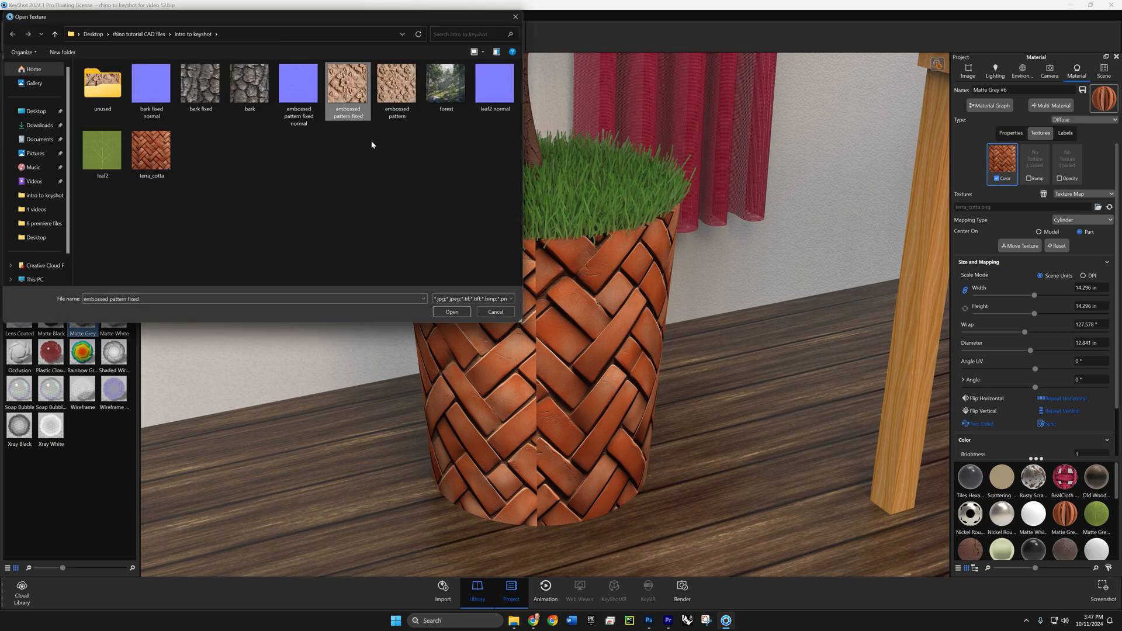
pyautogui.click(450, 312)
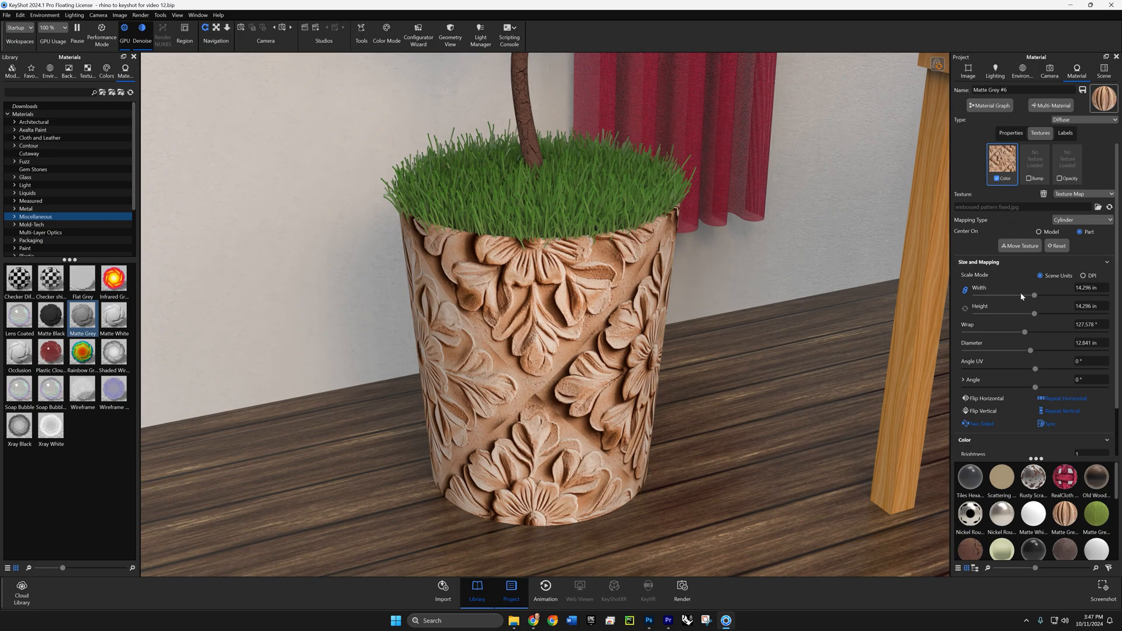
# - Try a 3 in size for the pot's color texture and settle on a width and height of 5 in
pyautogui.click(1104, 291)
pyautogui.press('Return')
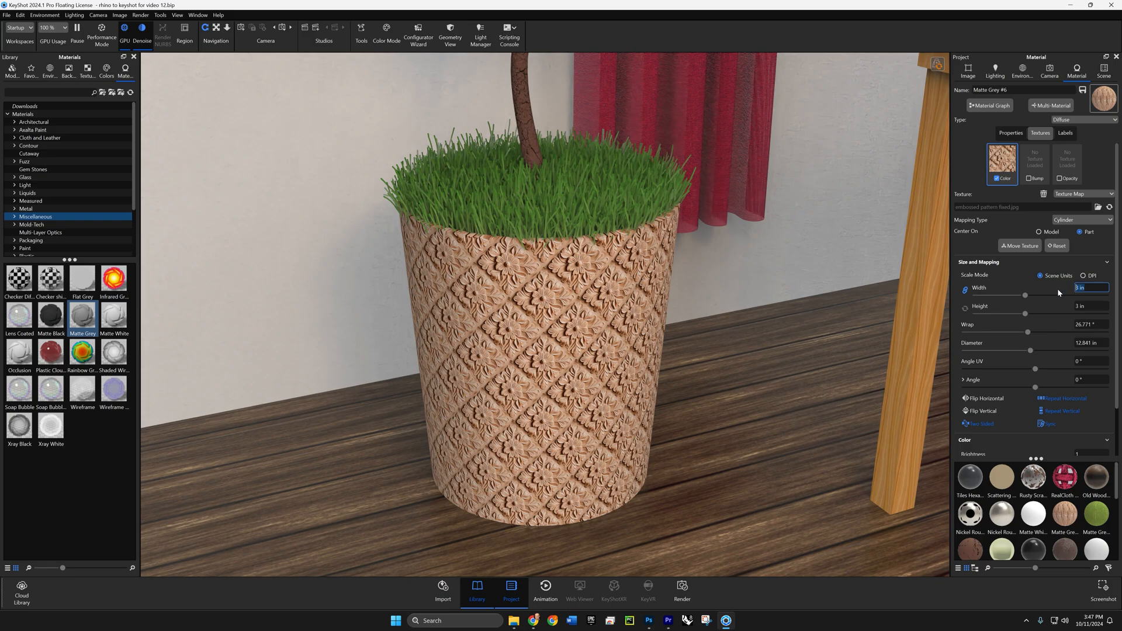
pyautogui.write('5')
pyautogui.click(1083, 308)
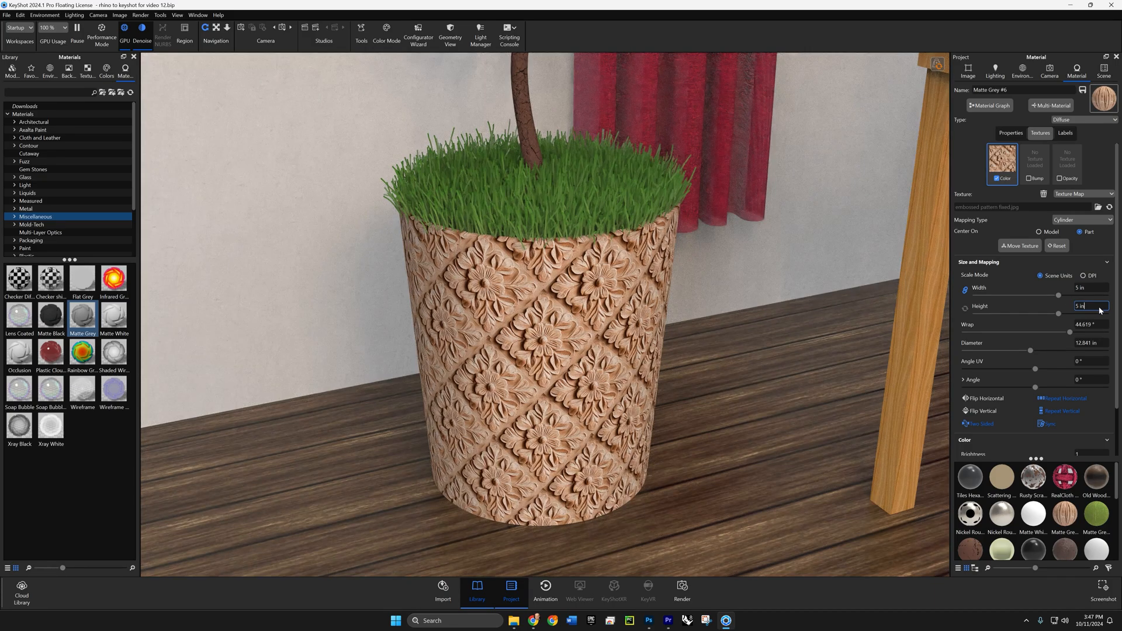
# - Load the embossed pattern fixed normal image as the pot's bump texture
pyautogui.click(1028, 182)
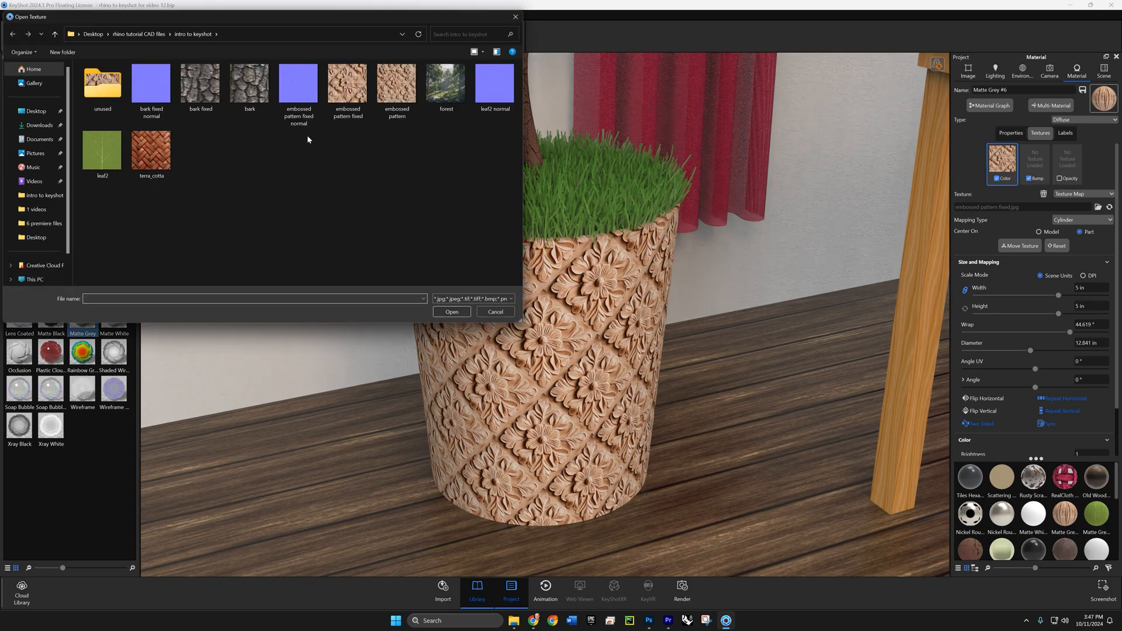
pyautogui.click(299, 84)
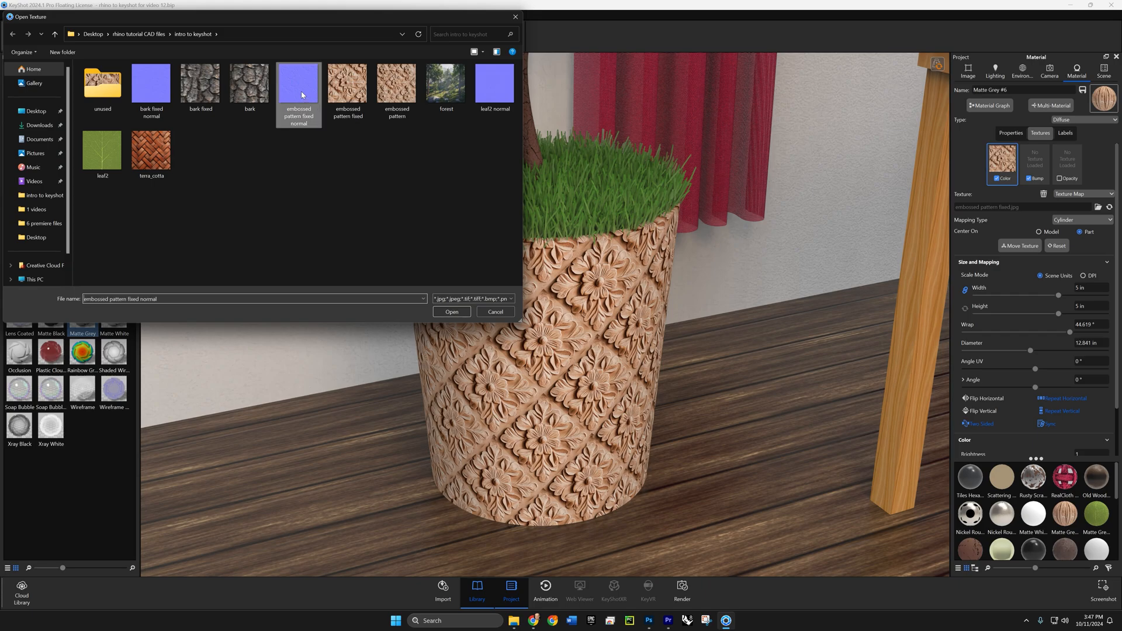
pyautogui.click(452, 311)
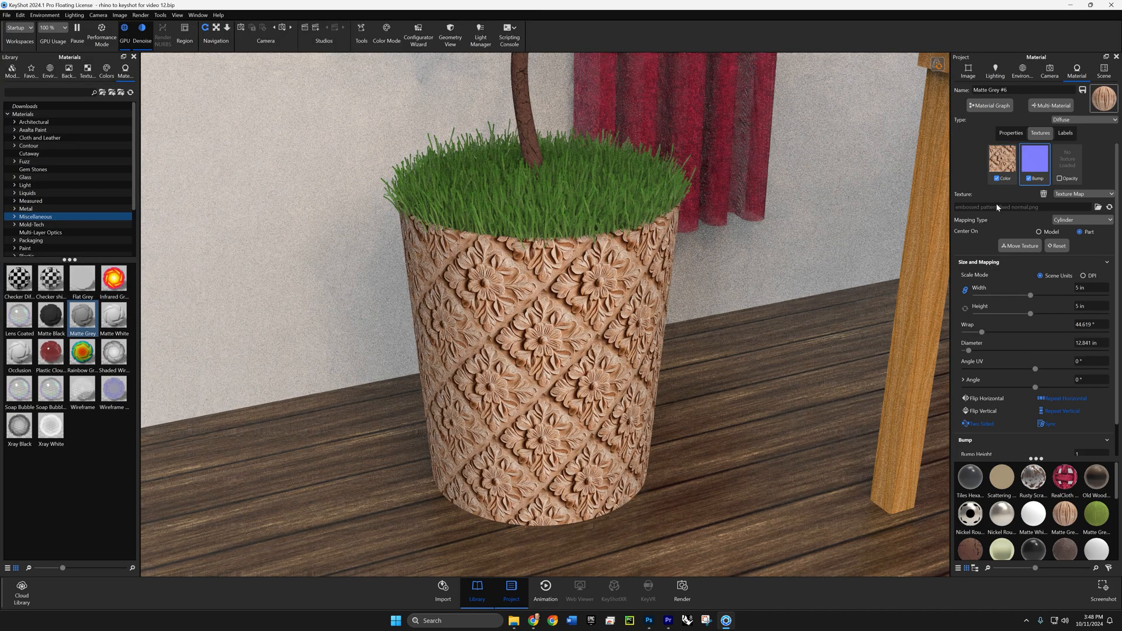
# - Set the pot's bump height to 100 with the color texture temporarily disabled, and enable the color texture again
pyautogui.click(996, 179)
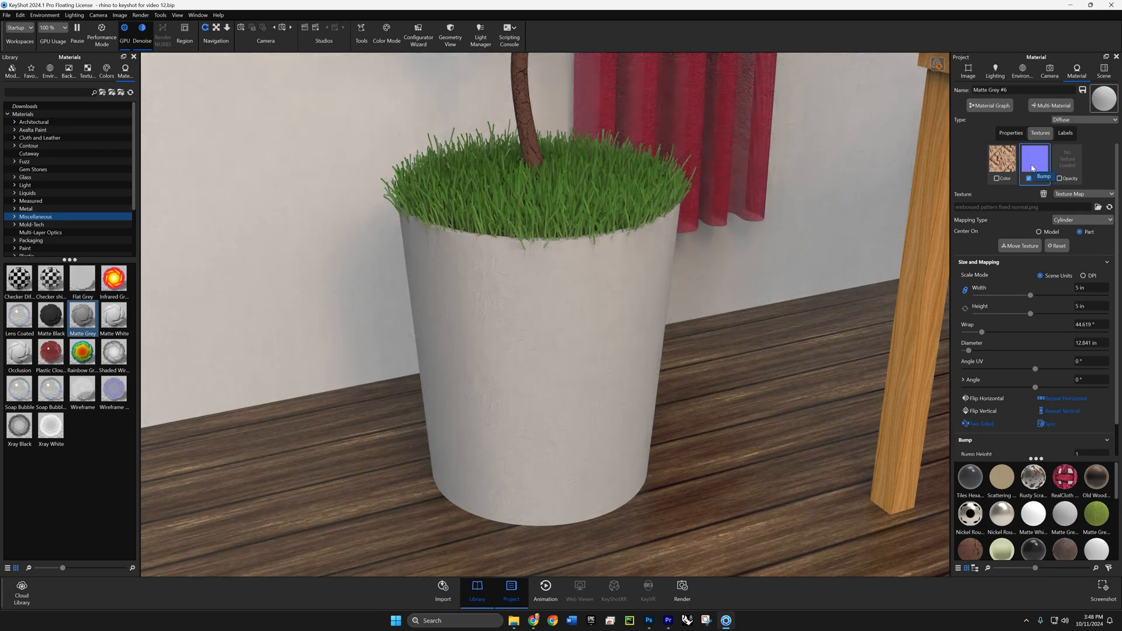
pyautogui.scroll(3, 508, 377)
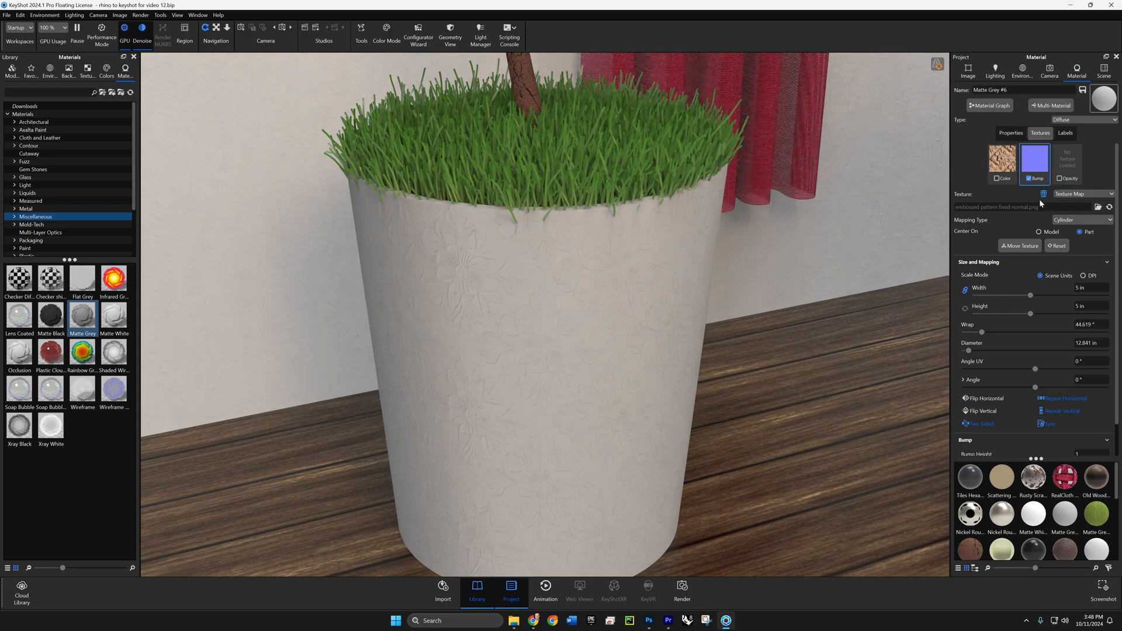
pyautogui.scroll(-2, 1039, 201)
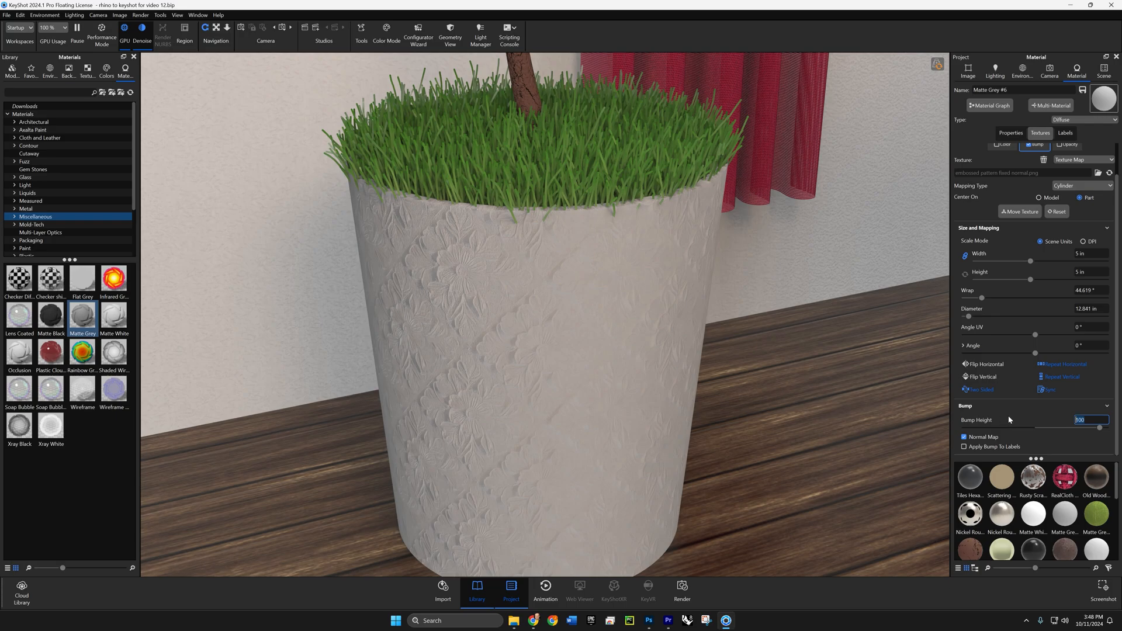
pyautogui.click(997, 146)
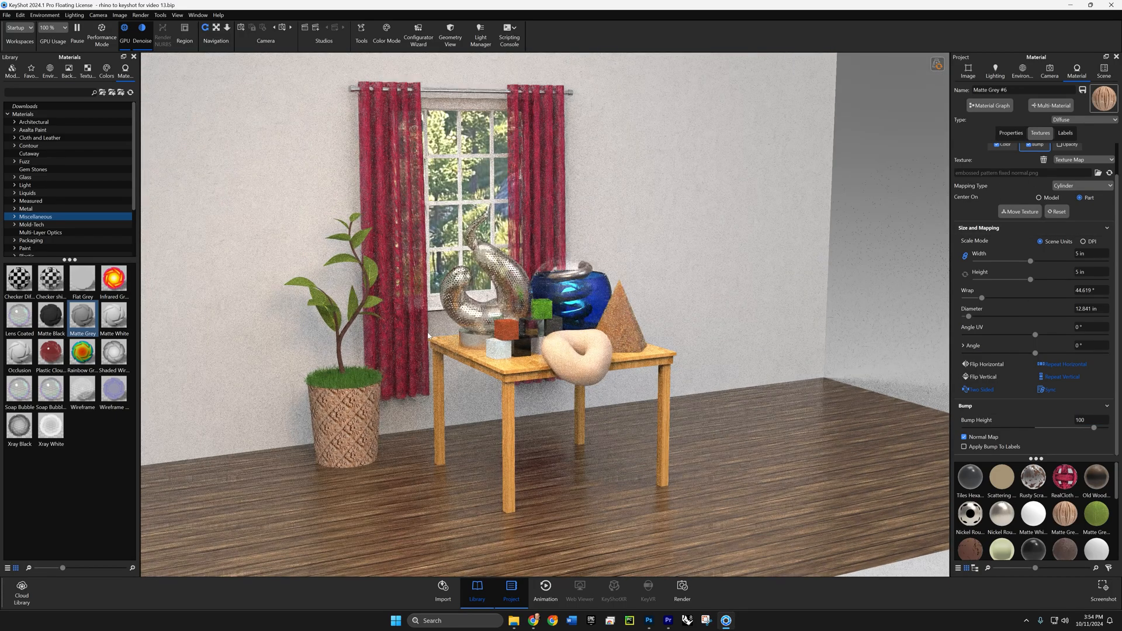
pyautogui.moveTo(428, 336); pyautogui.dragTo(375, 332)
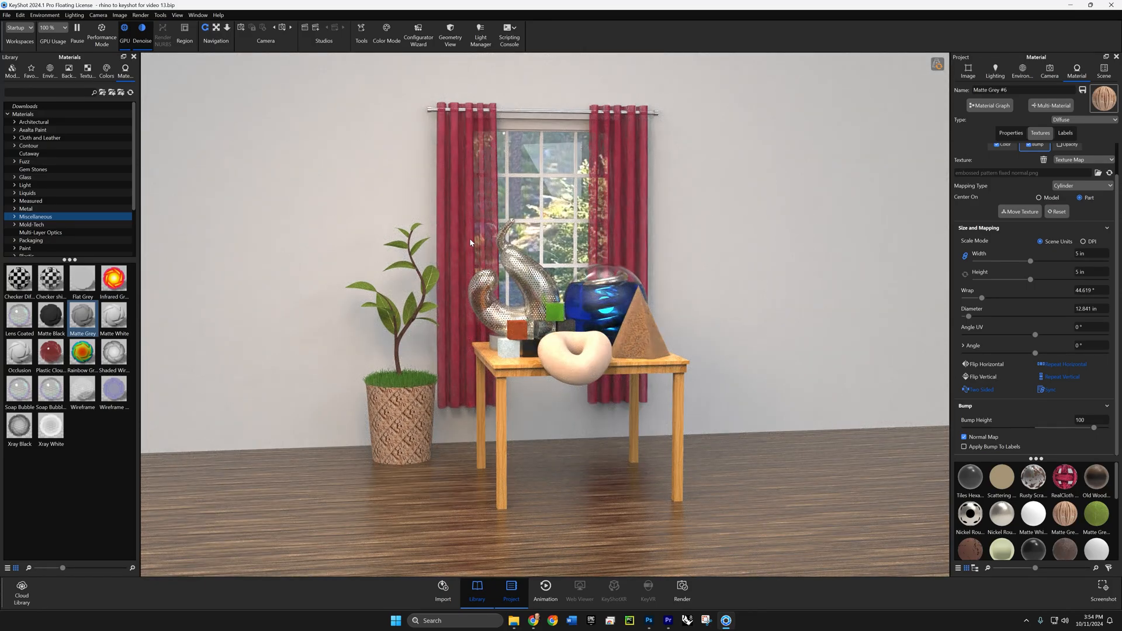
# - Move the forest backdrop part farther back behind the room's window wall
pyautogui.moveTo(402, 264); pyautogui.dragTo(412, 206)
pyautogui.scroll(-10, 450, 284)
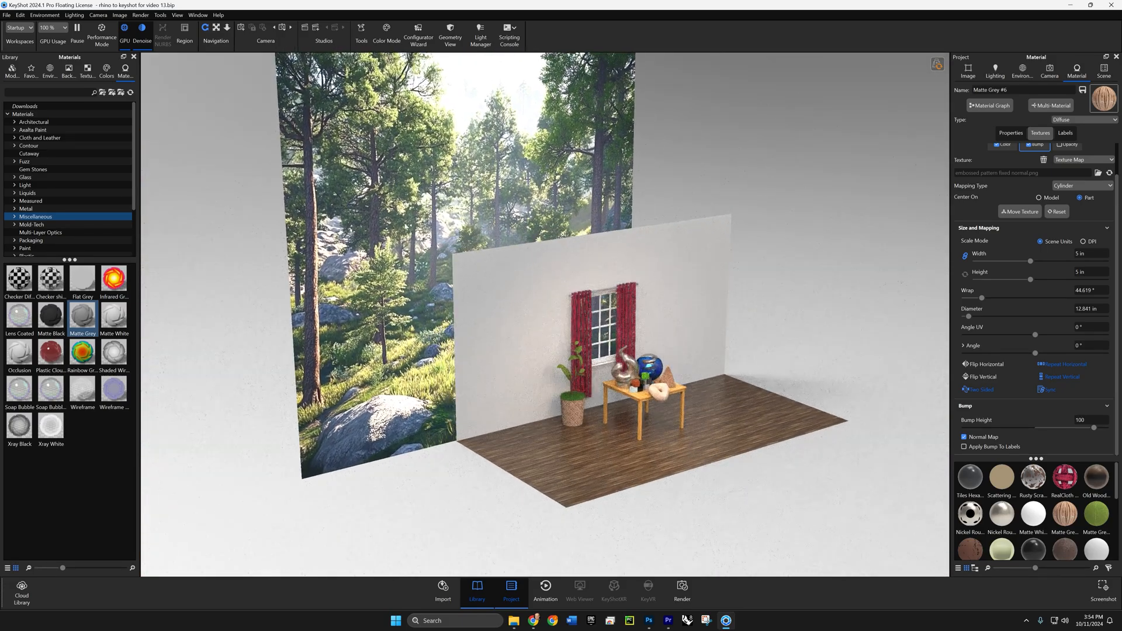
pyautogui.rightClick(412, 206)
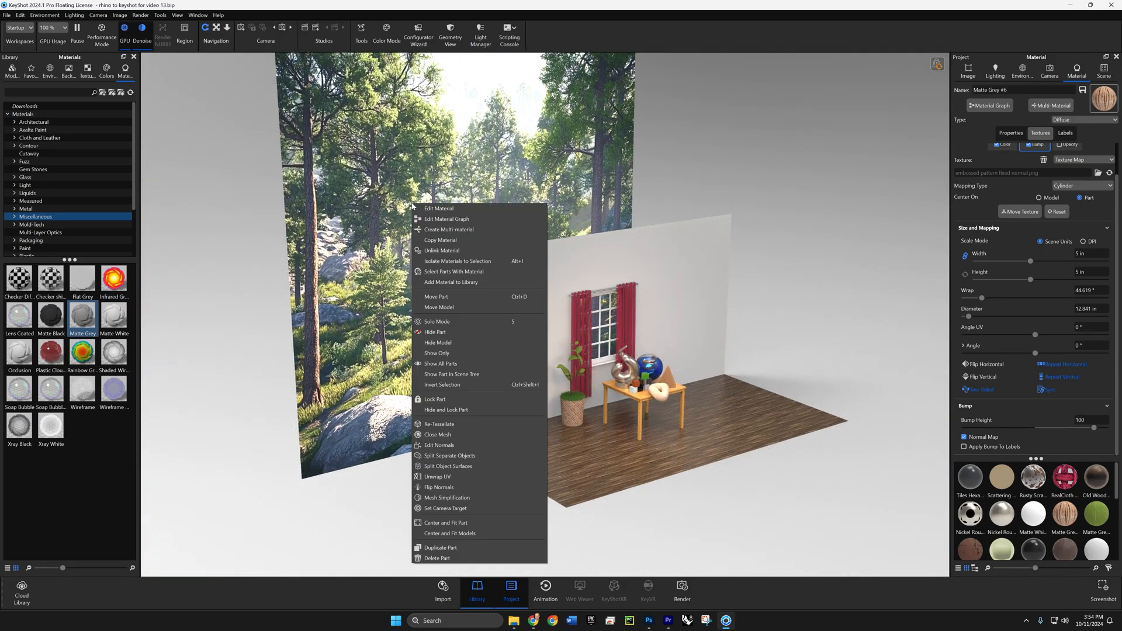
pyautogui.click(439, 298)
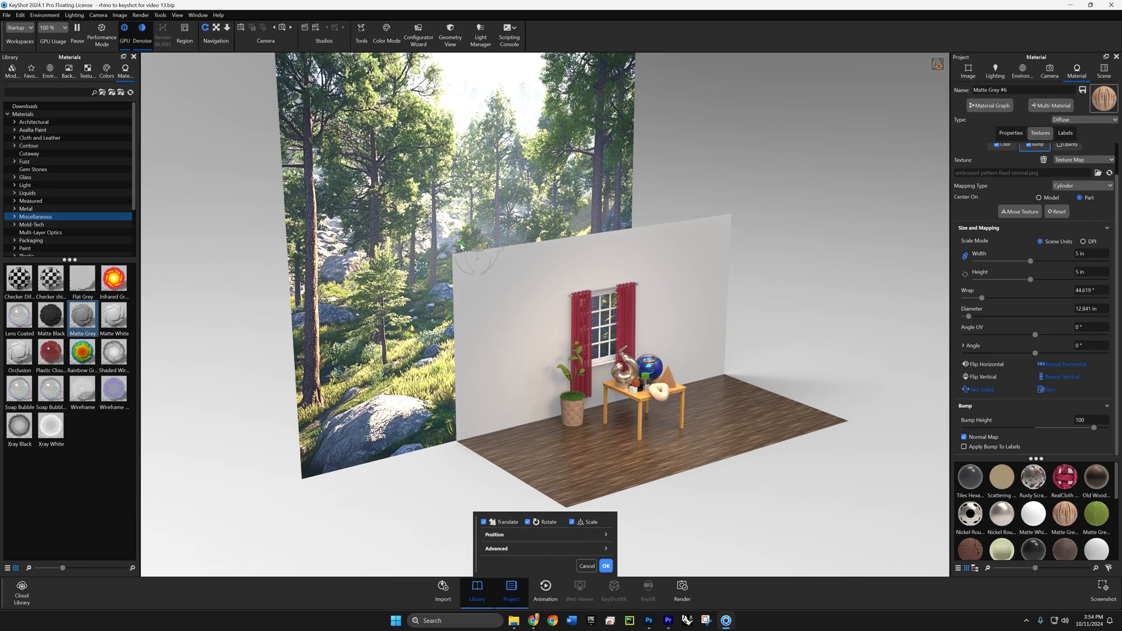
pyautogui.moveTo(460, 244); pyautogui.dragTo(340, 225)
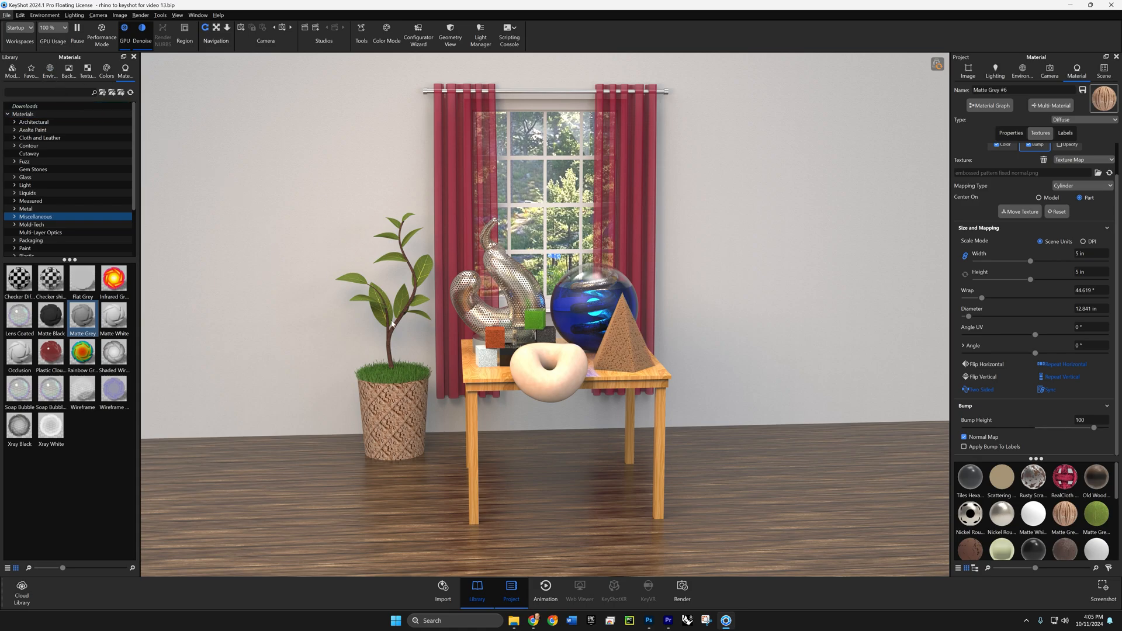
# - Examine the environment dome surrounding the room scene from far outside
pyautogui.scroll(-6, 391, 323)
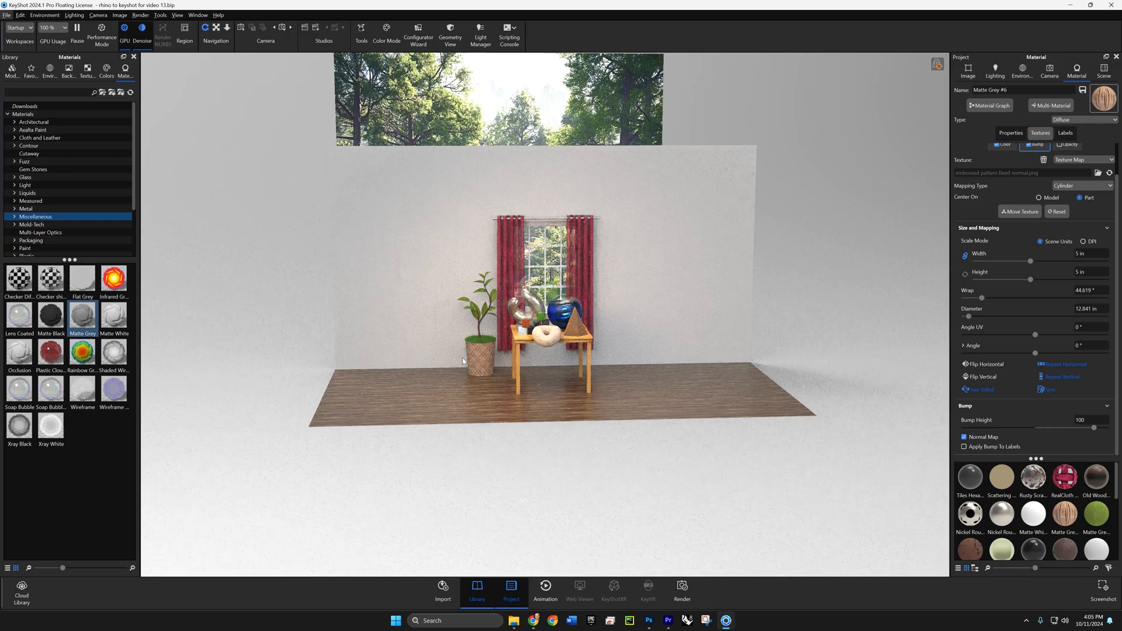
pyautogui.scroll(-8, 462, 361)
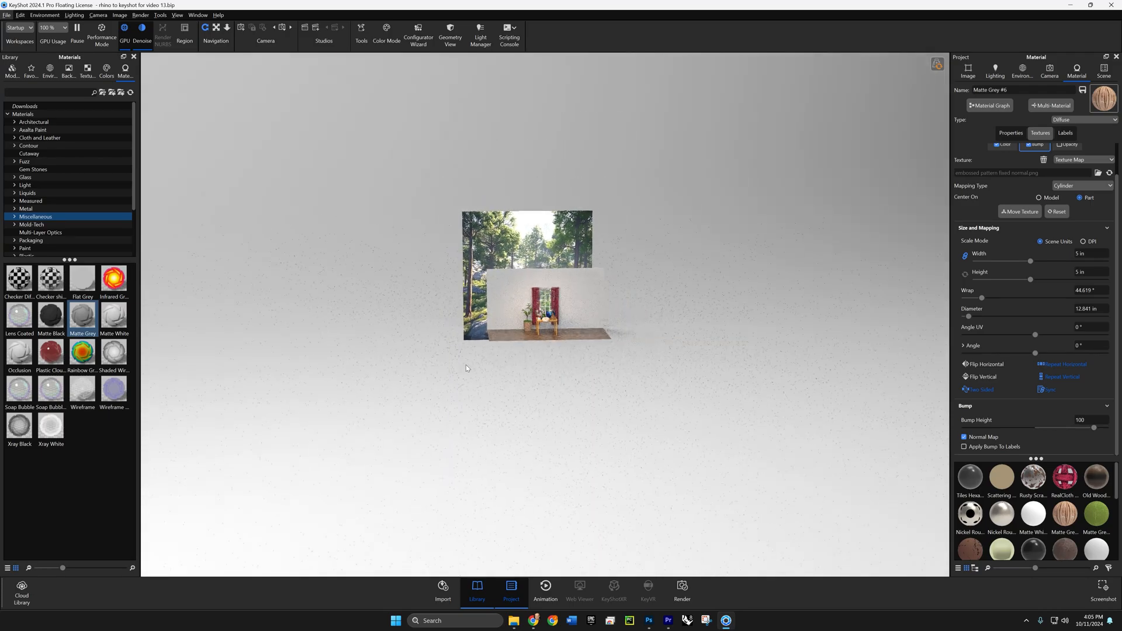
pyautogui.scroll(-8, 465, 365)
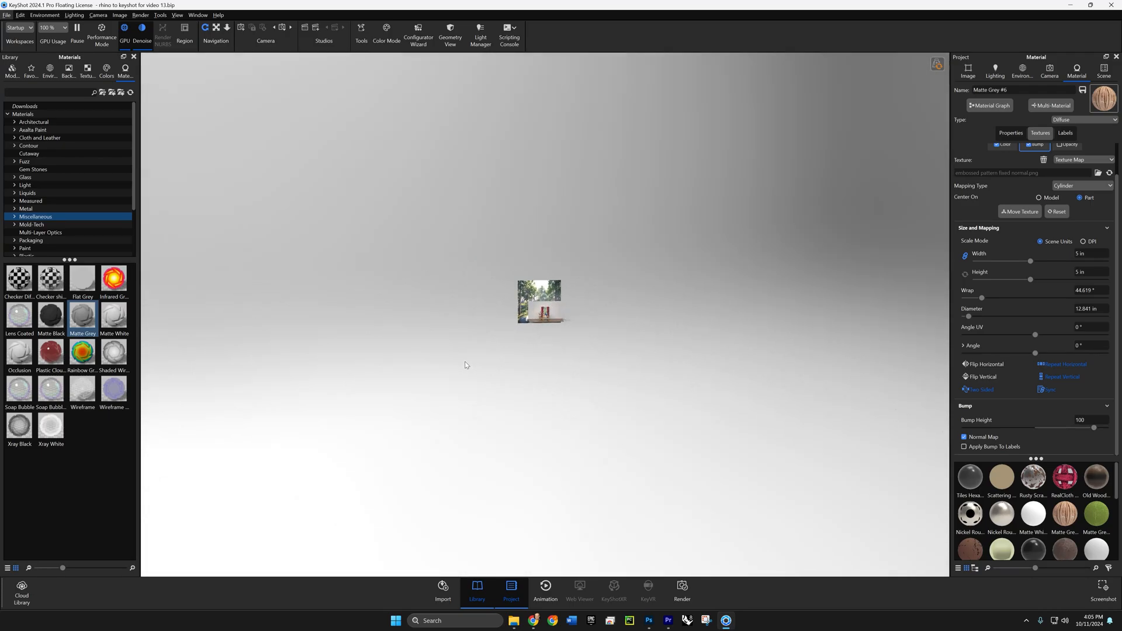
pyautogui.scroll(-6, 467, 366)
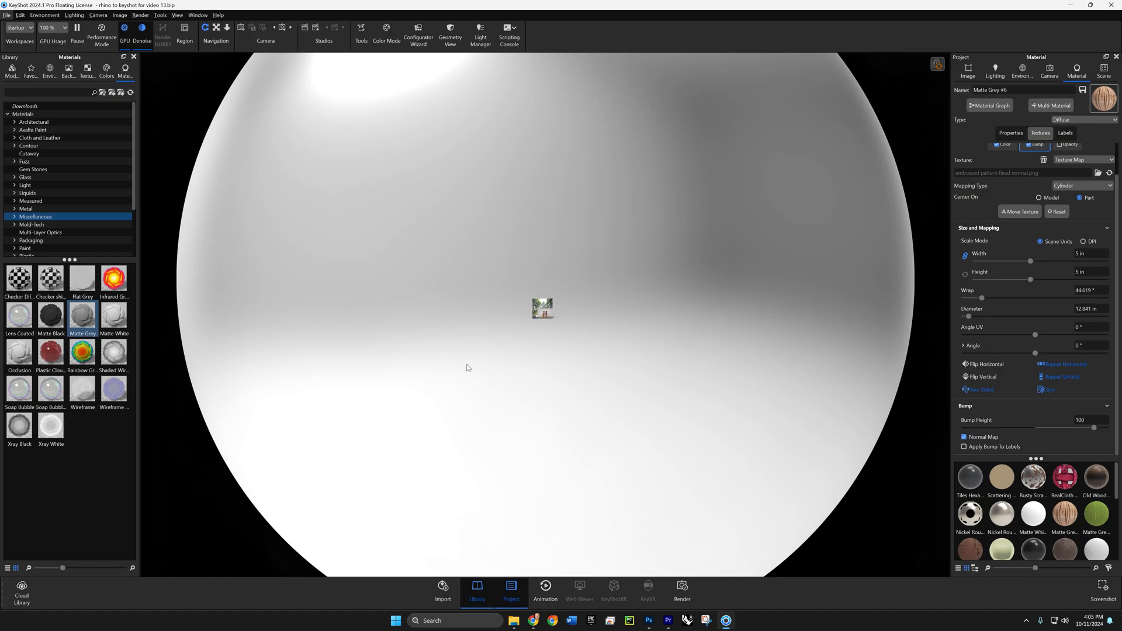
pyautogui.scroll(-2, 462, 357)
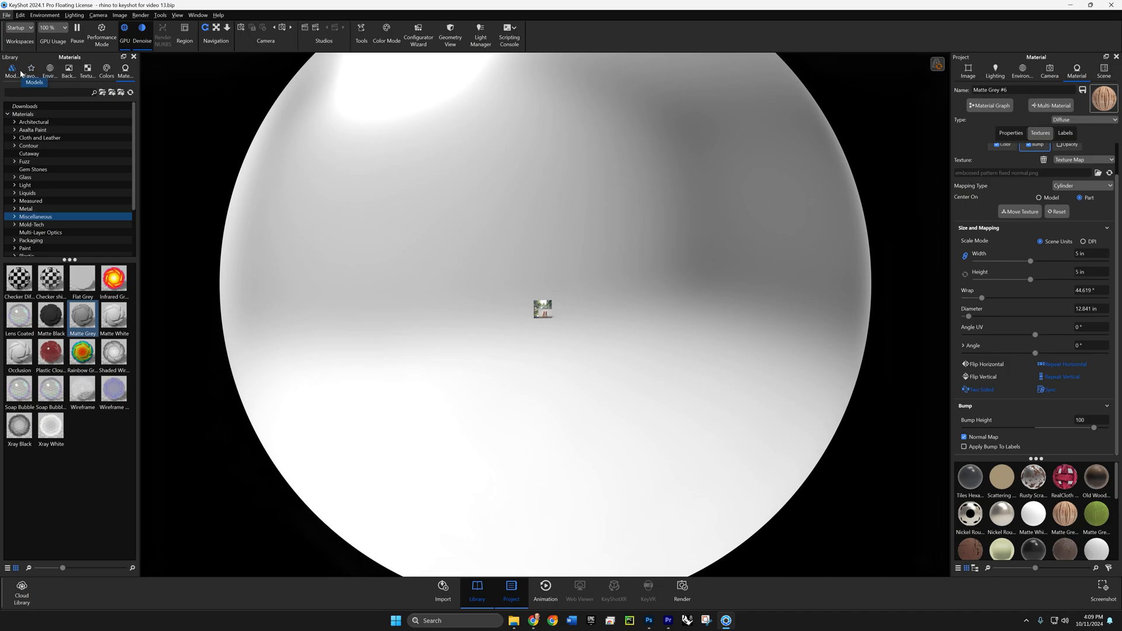
# - Try the Materials 4K, Overhead Array 4K, Zebra Stripes Horizontal 4K and 3 Panels Tilted 4K library environments around the room, one after another
pyautogui.click(50, 72)
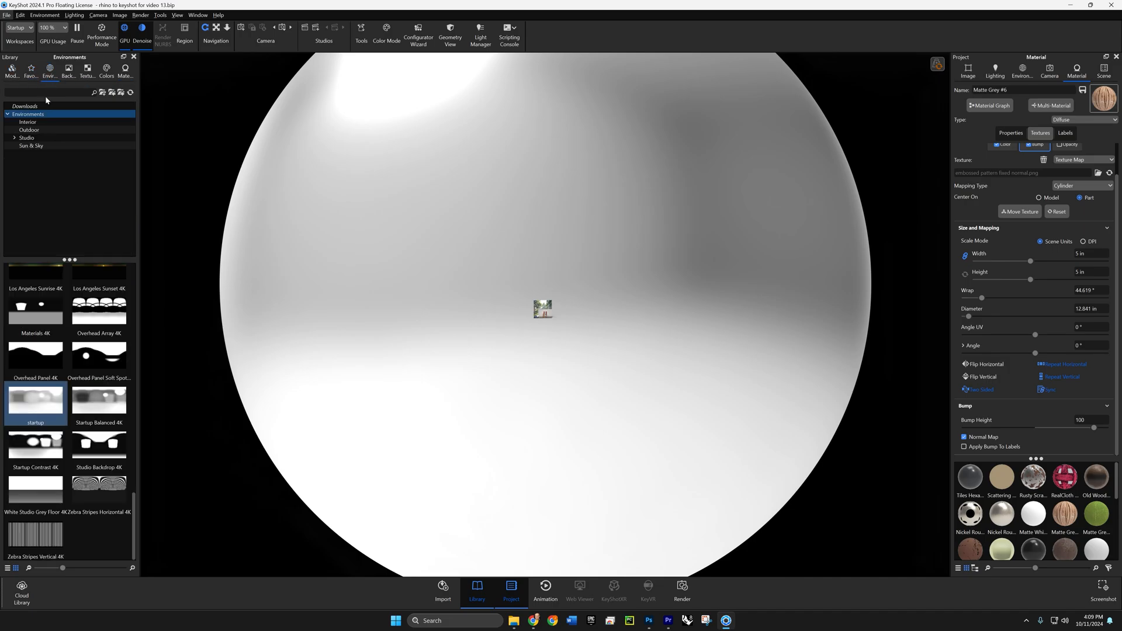
pyautogui.moveTo(33, 313); pyautogui.dragTo(286, 314)
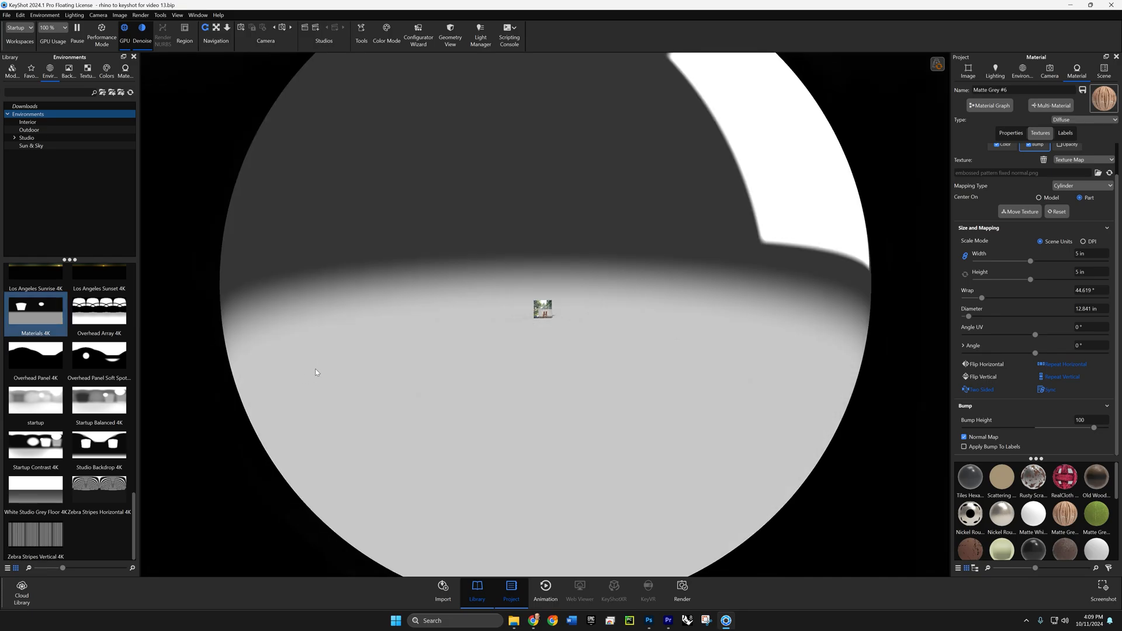
pyautogui.moveTo(100, 311); pyautogui.dragTo(433, 281)
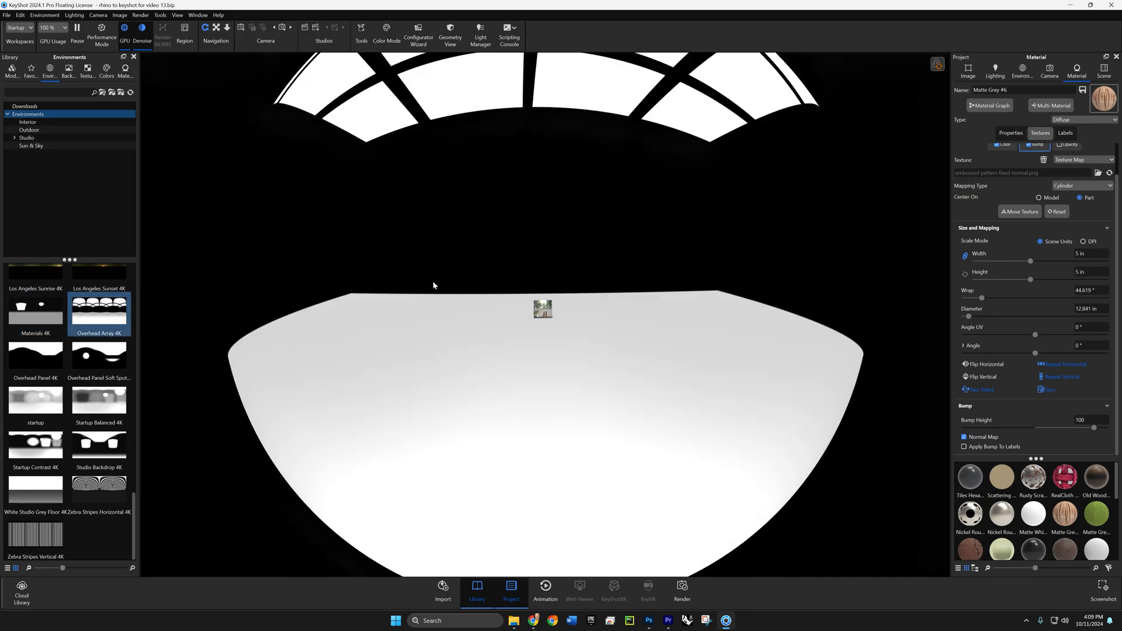
pyautogui.moveTo(100, 488); pyautogui.dragTo(350, 295)
pyautogui.scroll(10, 115, 329)
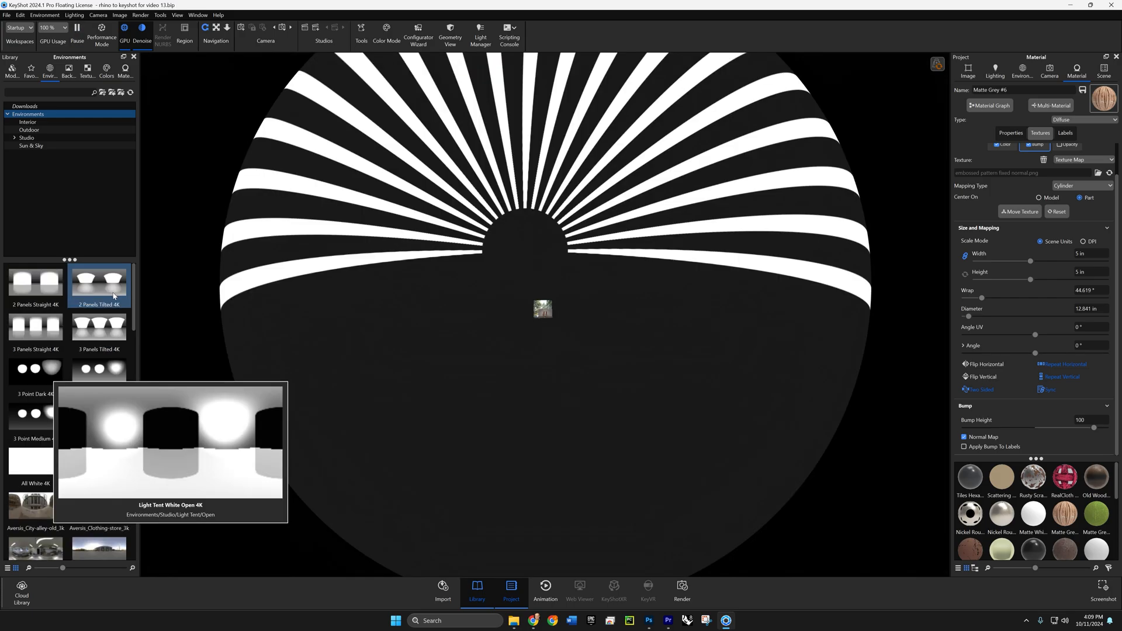
pyautogui.moveTo(114, 329); pyautogui.dragTo(302, 283)
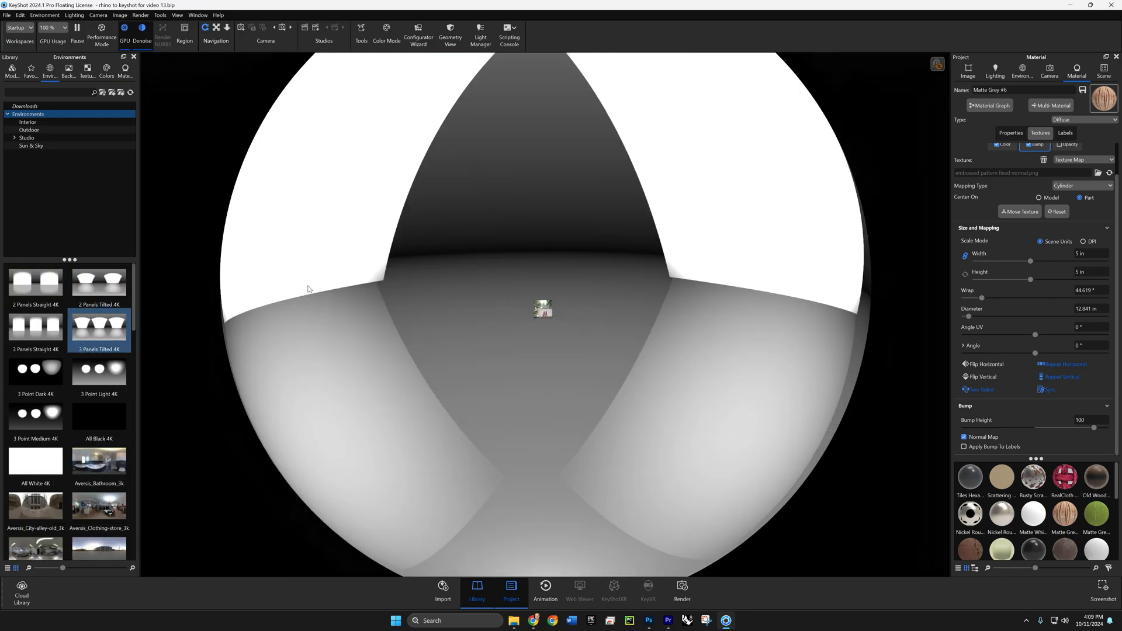
# - Try the outdoor Aversis_Village-lawn_3k environment on the dome surrounding the room
pyautogui.scroll(-5, 70, 380)
pyautogui.click(45, 425)
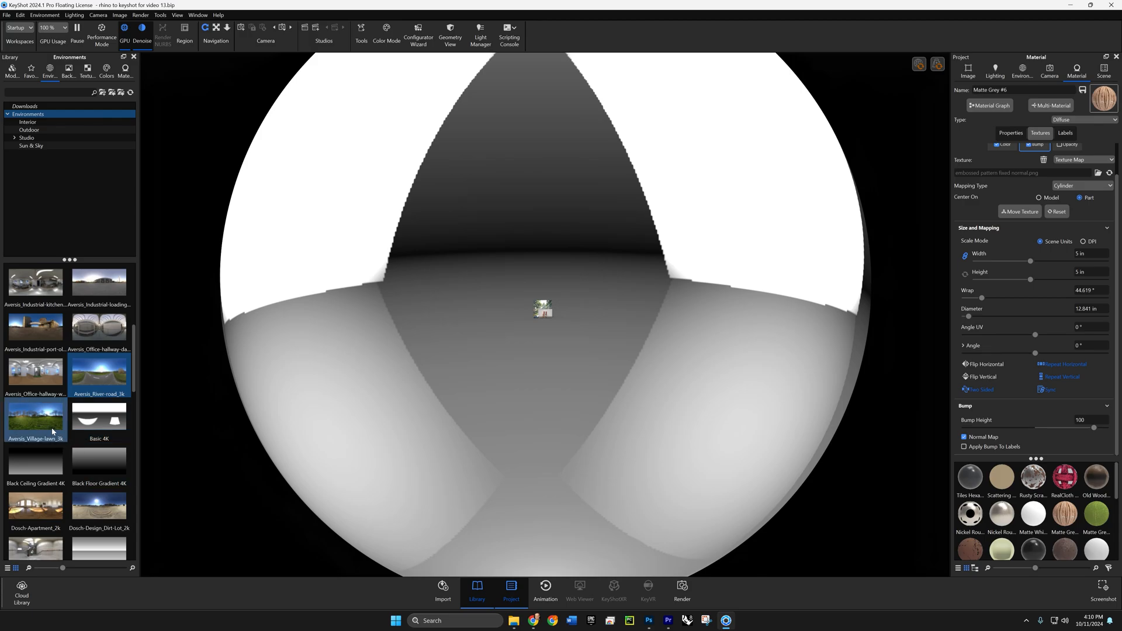
pyautogui.moveTo(44, 422); pyautogui.dragTo(397, 377)
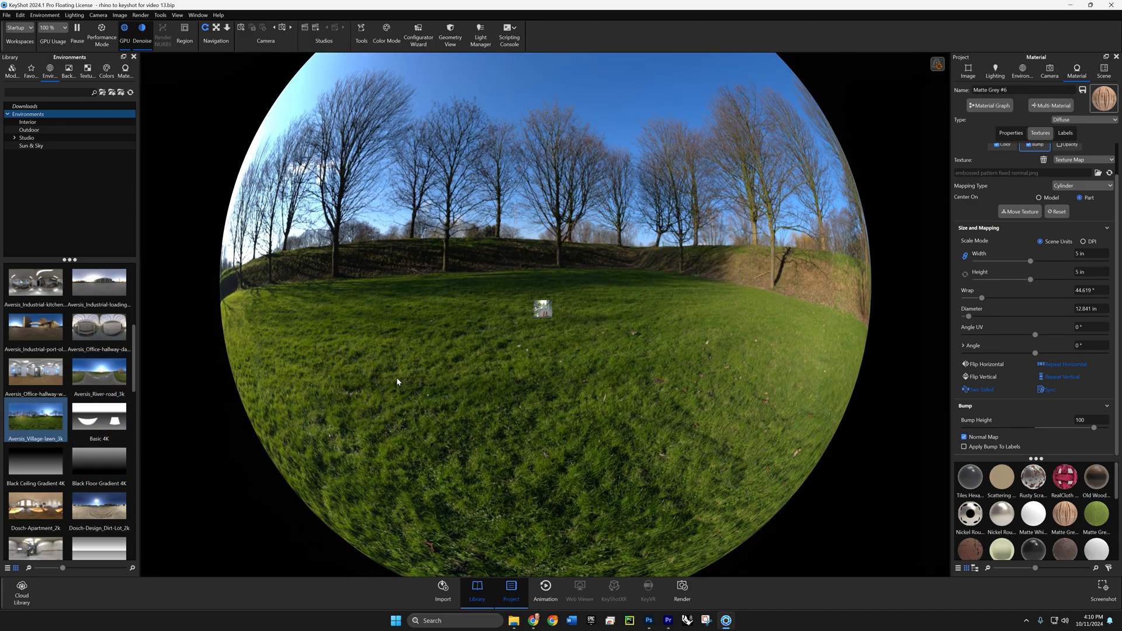
# - Restore the startup environment on the dome surrounding the room
pyautogui.scroll(-10, 117, 476)
pyautogui.scroll(-4, 98, 451)
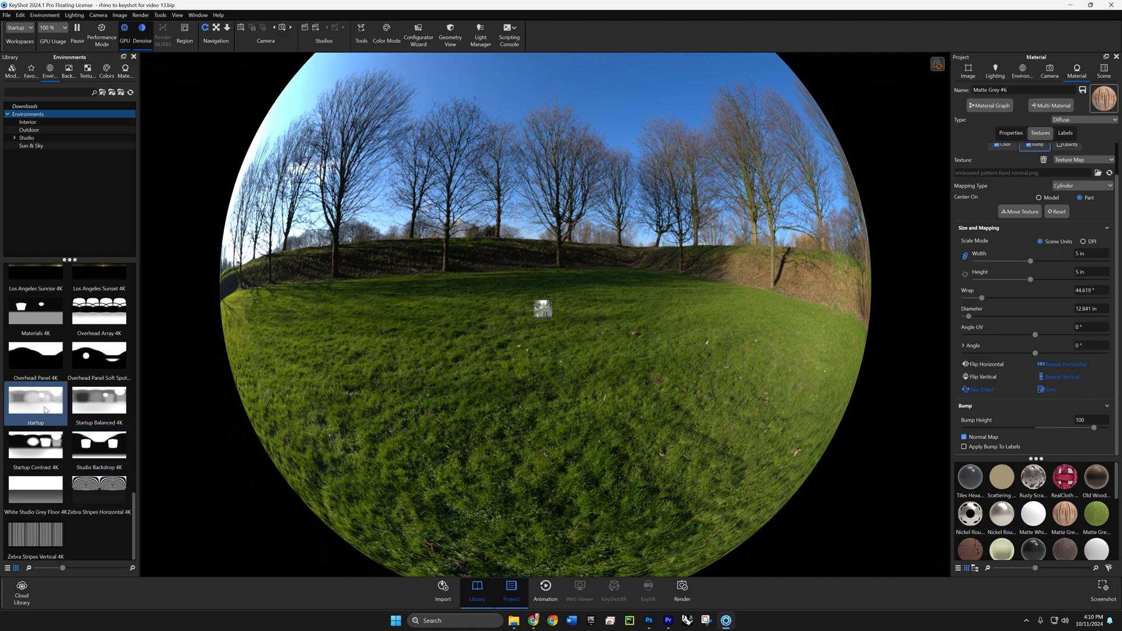
pyautogui.moveTo(44, 409)
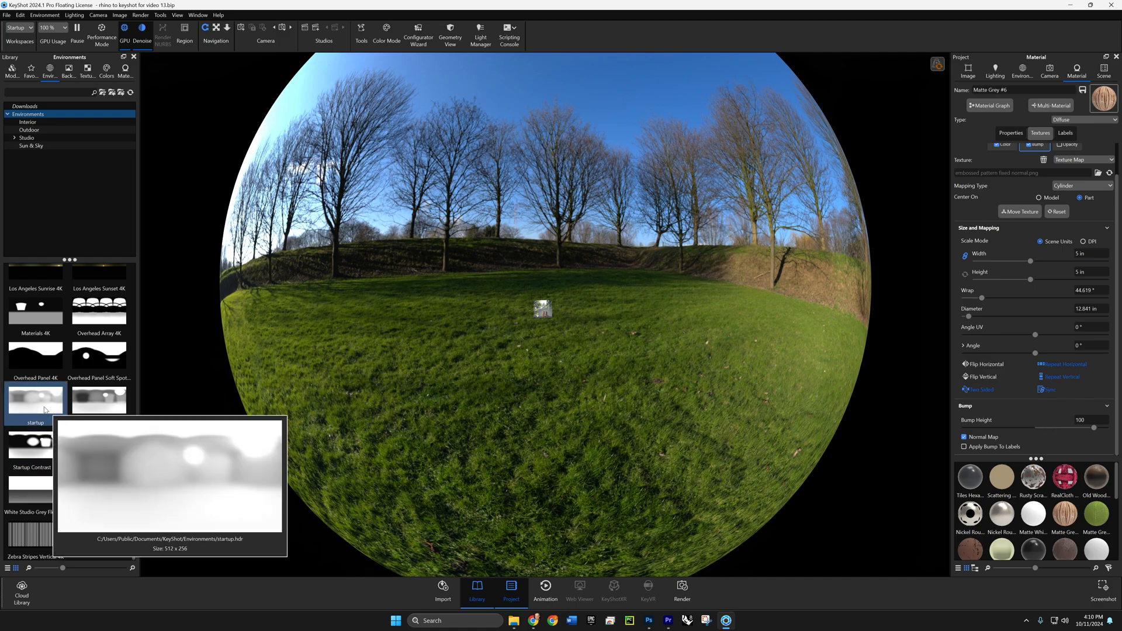
pyautogui.moveTo(44, 409); pyautogui.dragTo(486, 316)
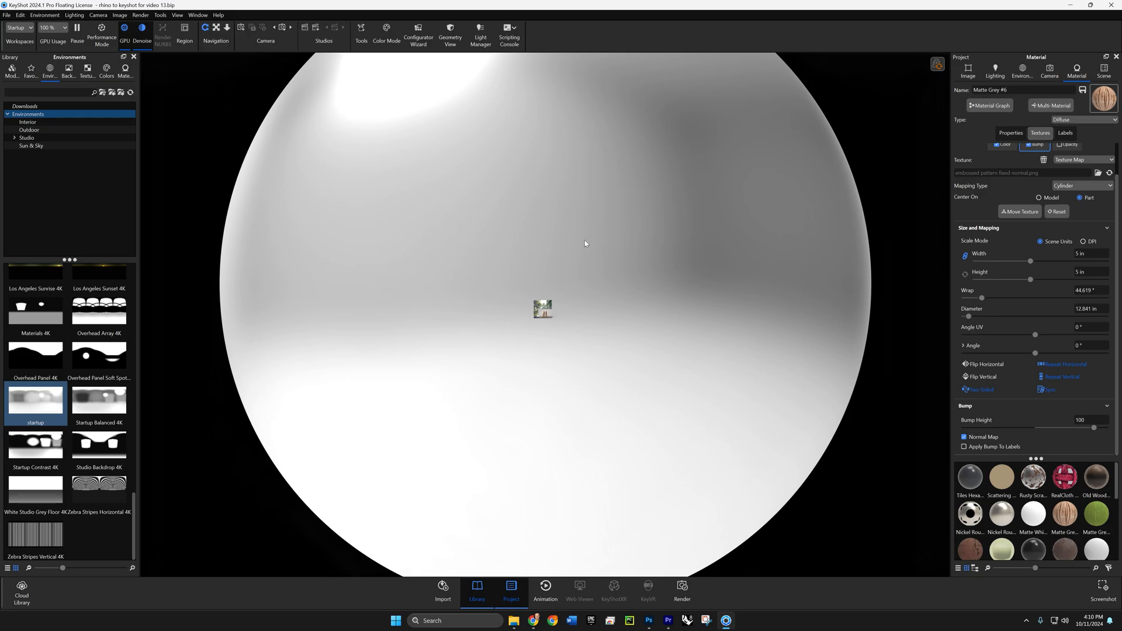
pyautogui.moveTo(626, 253); pyautogui.dragTo(470, 255)
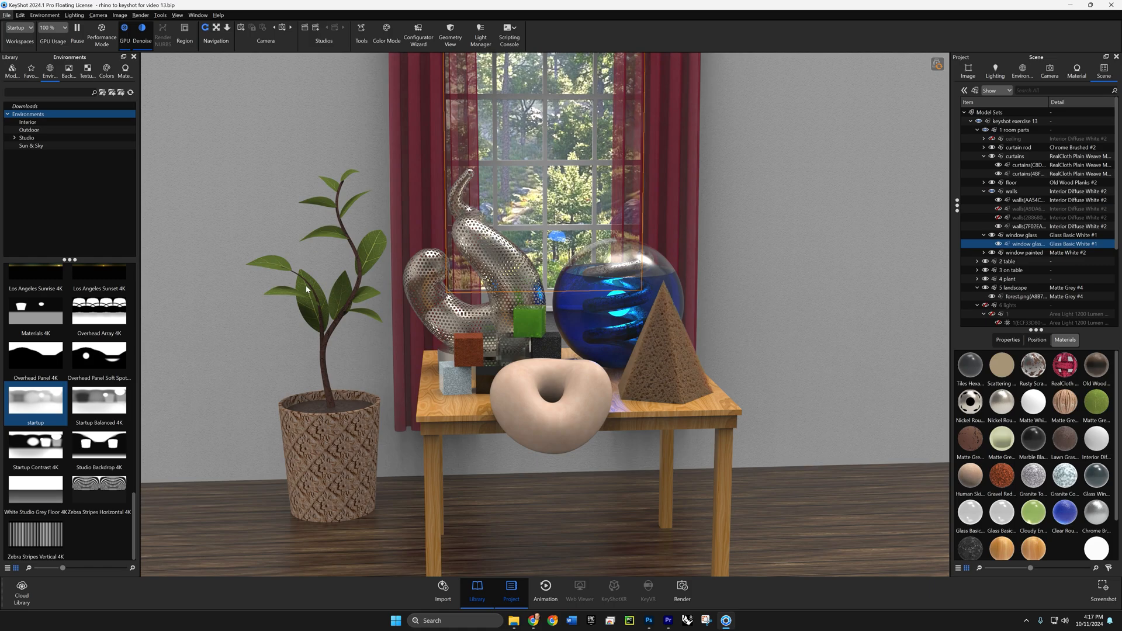
pyautogui.press('alt')
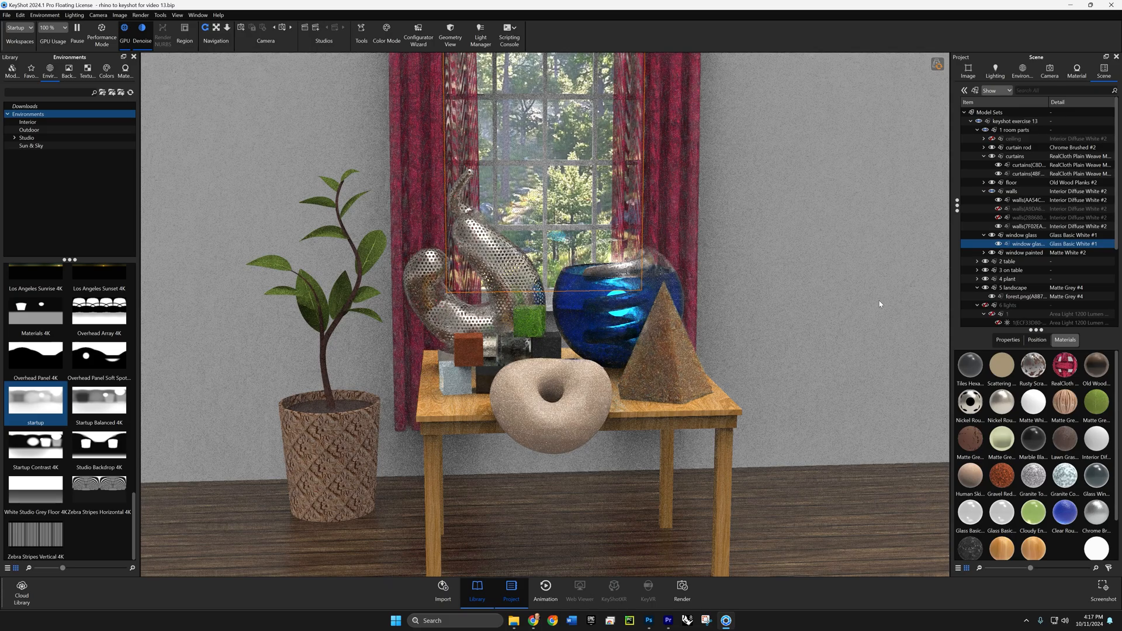
pyautogui.click(767, 323)
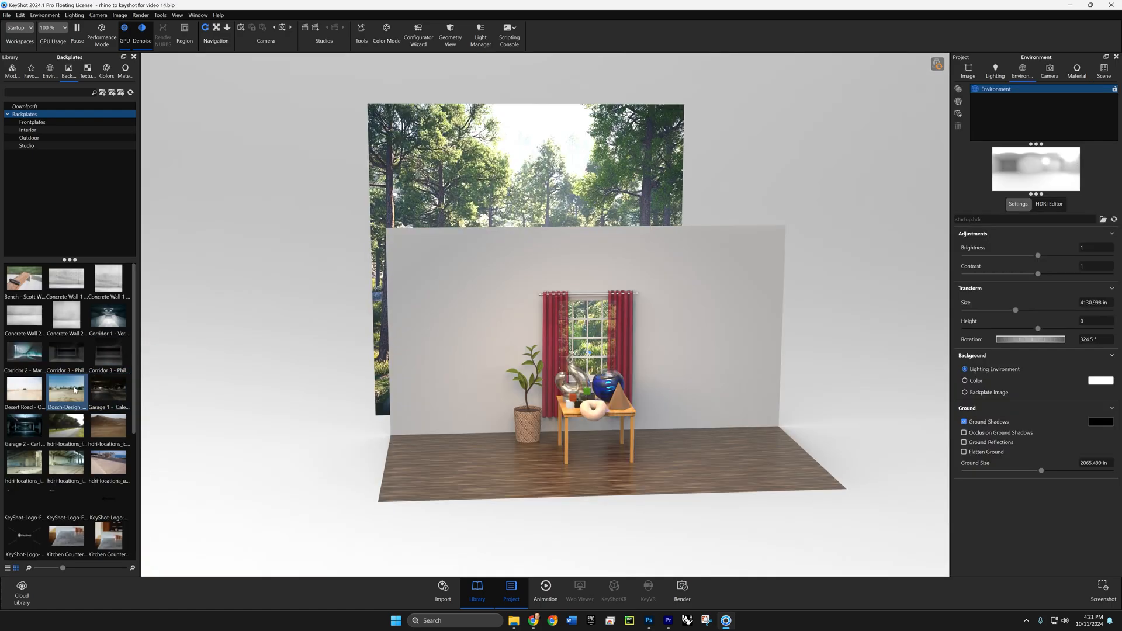
# - Try the Dosch-Design_Dirt-Lot backplate behind the room from different angles and return the background to Lighting Environment
pyautogui.moveTo(74, 391); pyautogui.dragTo(290, 319)
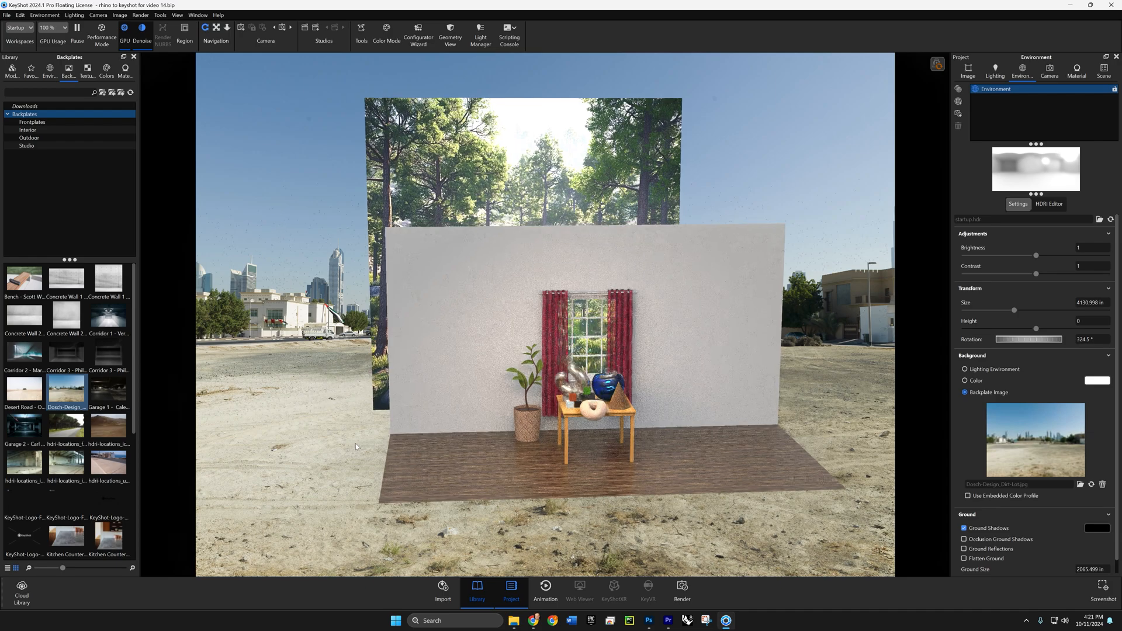
pyautogui.moveTo(356, 443); pyautogui.dragTo(301, 443)
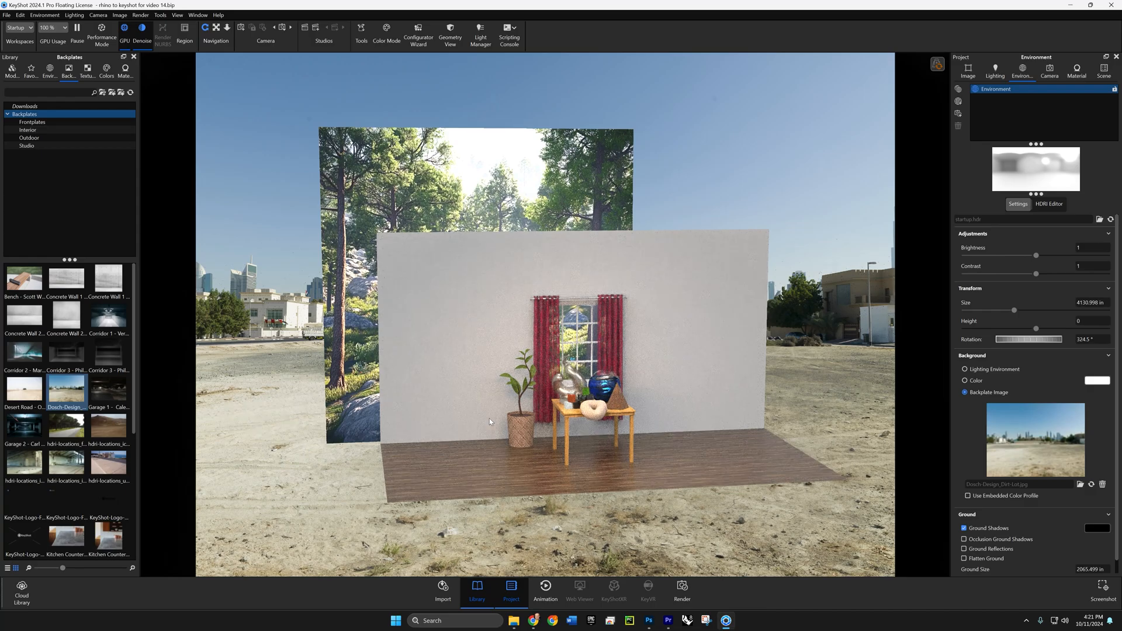
pyautogui.moveTo(466, 412); pyautogui.dragTo(294, 373)
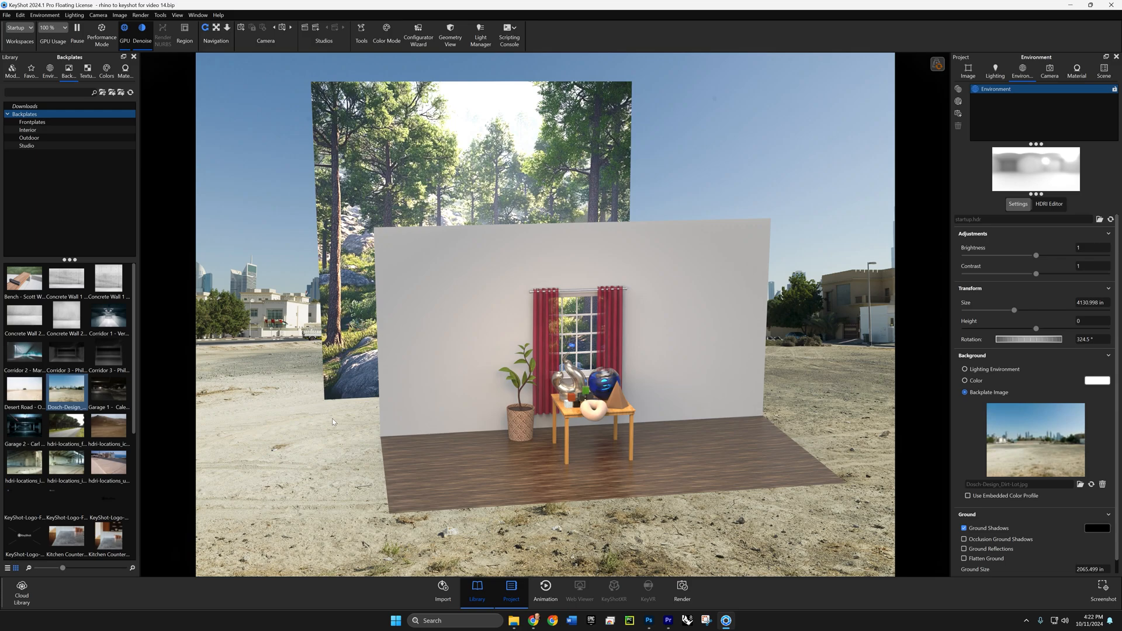
pyautogui.moveTo(73, 394)
pyautogui.click(980, 369)
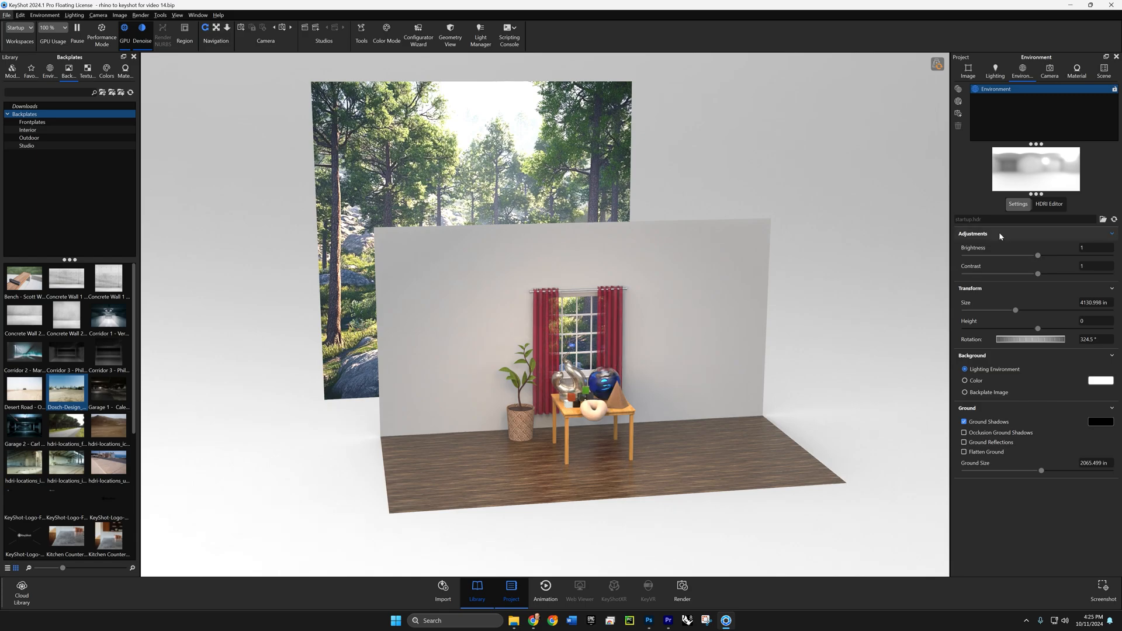
# - Inspect the environment's HDRI editing options, try an environment brightness of 0.25 and set it back to 1
pyautogui.click(1043, 208)
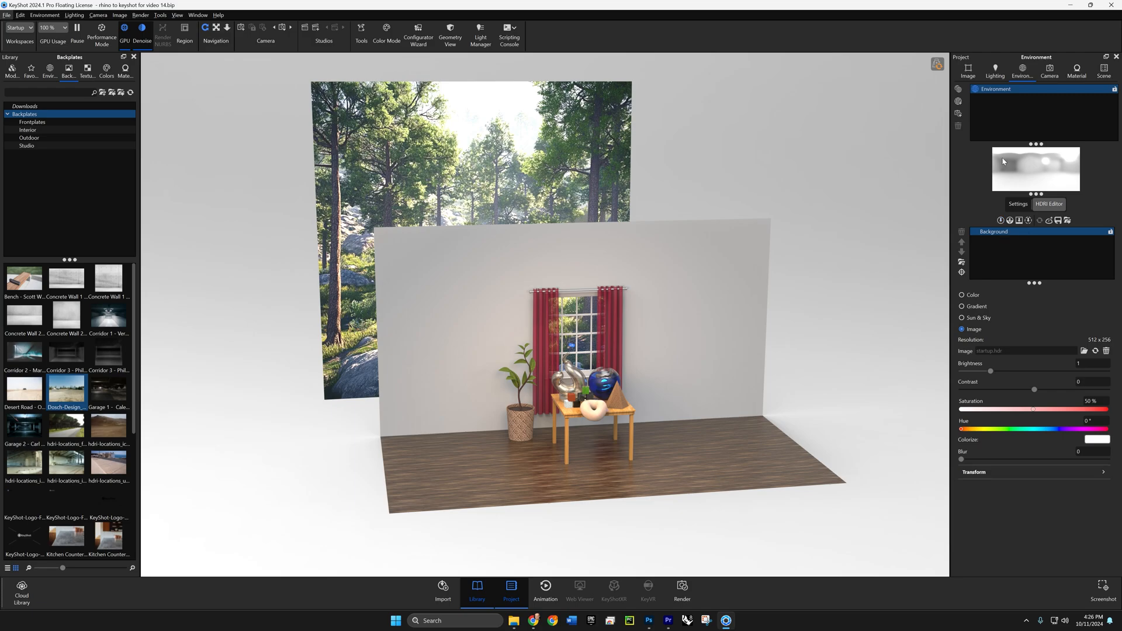
pyautogui.click(1017, 204)
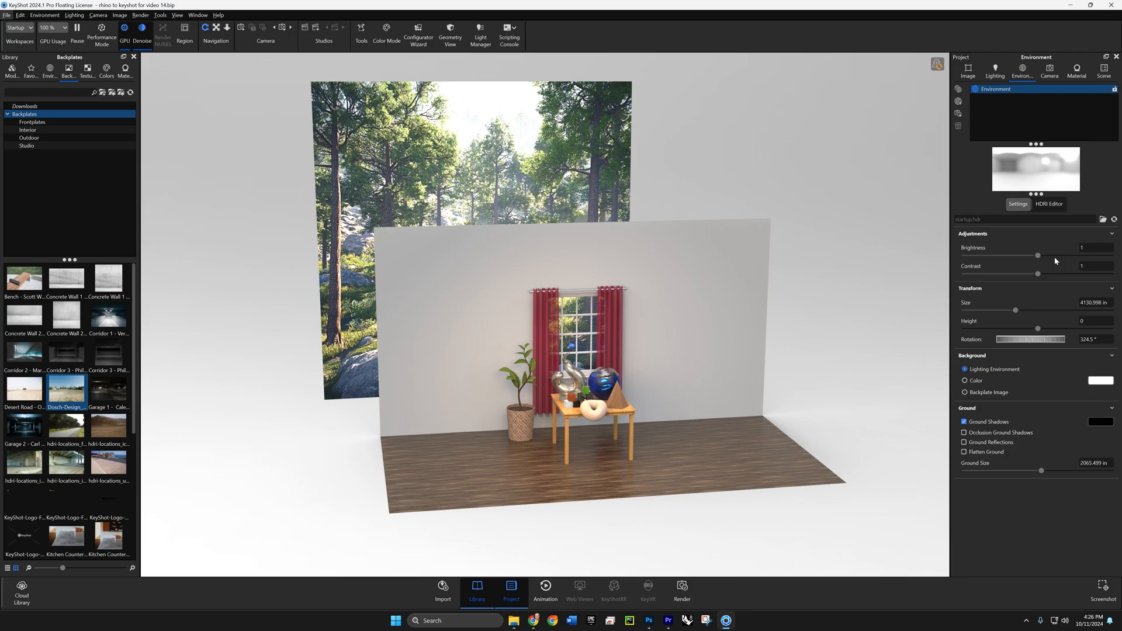
pyautogui.doubleClick(1088, 247)
pyautogui.press('Return')
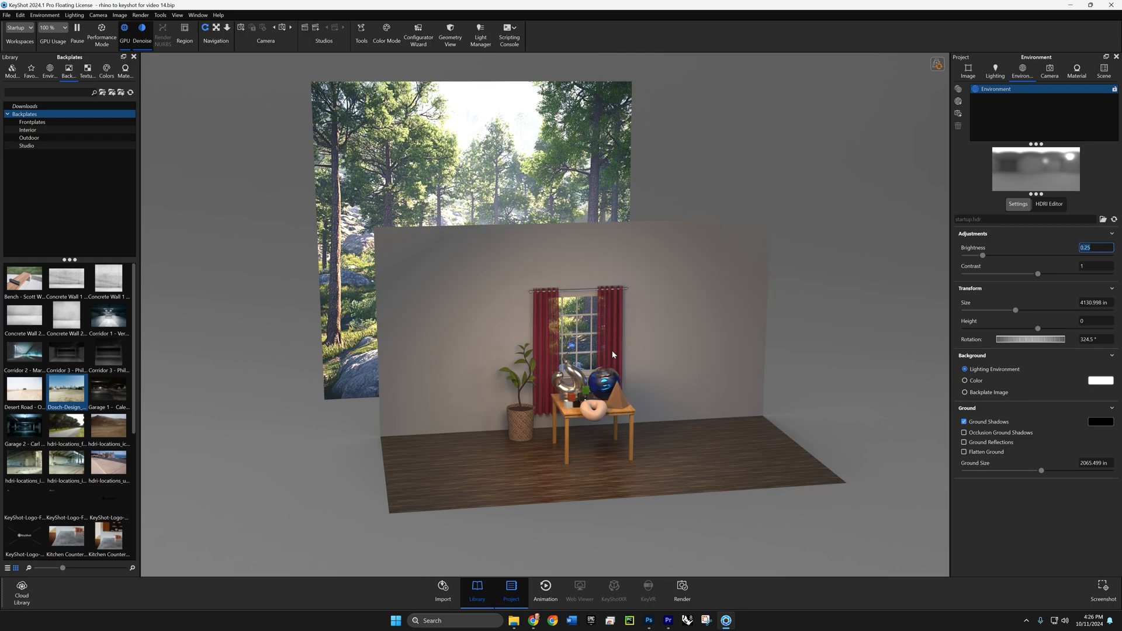
pyautogui.write('1')
pyautogui.press('Return')
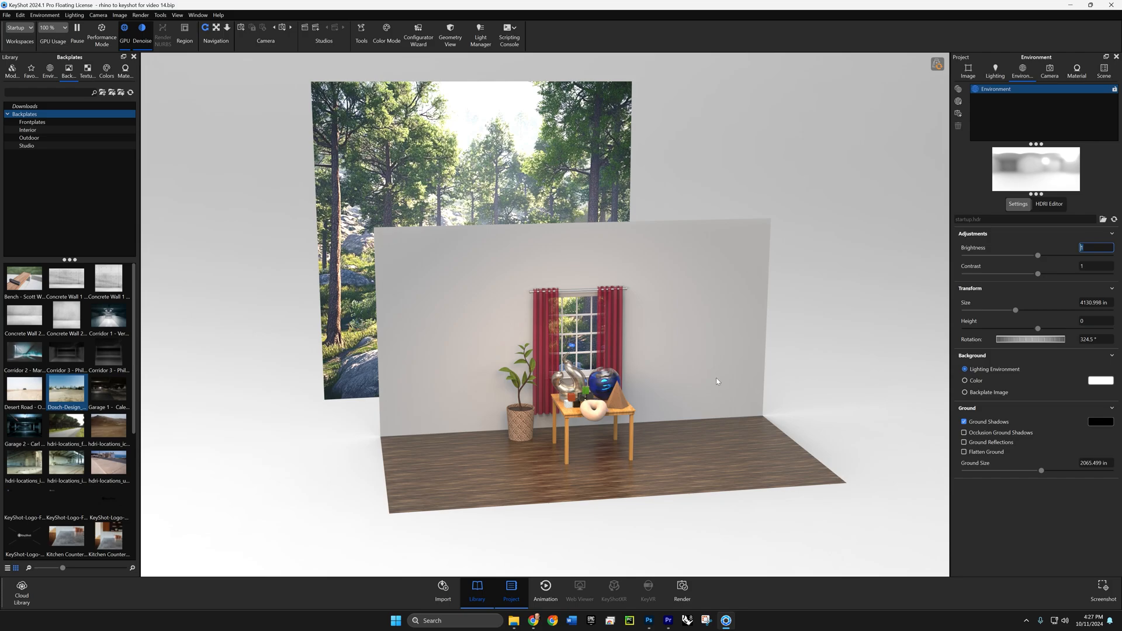
# - Try a solid red FF0000 background color and return the background to Lighting Environment
pyautogui.click(974, 383)
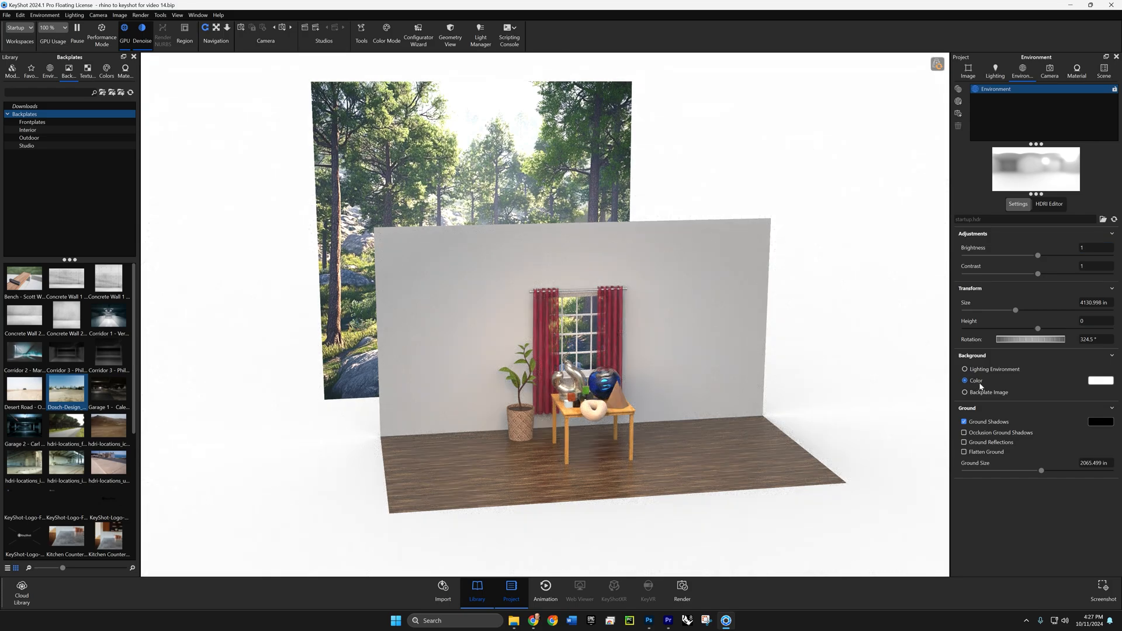
pyautogui.click(1099, 382)
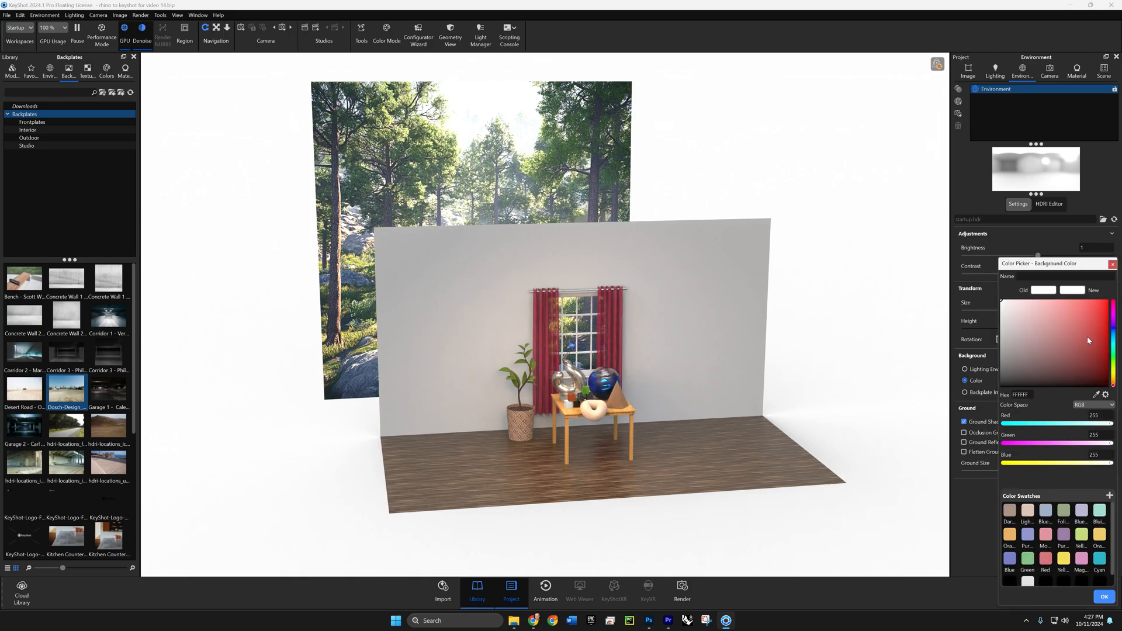
pyautogui.moveTo(1089, 340); pyautogui.dragTo(1107, 300)
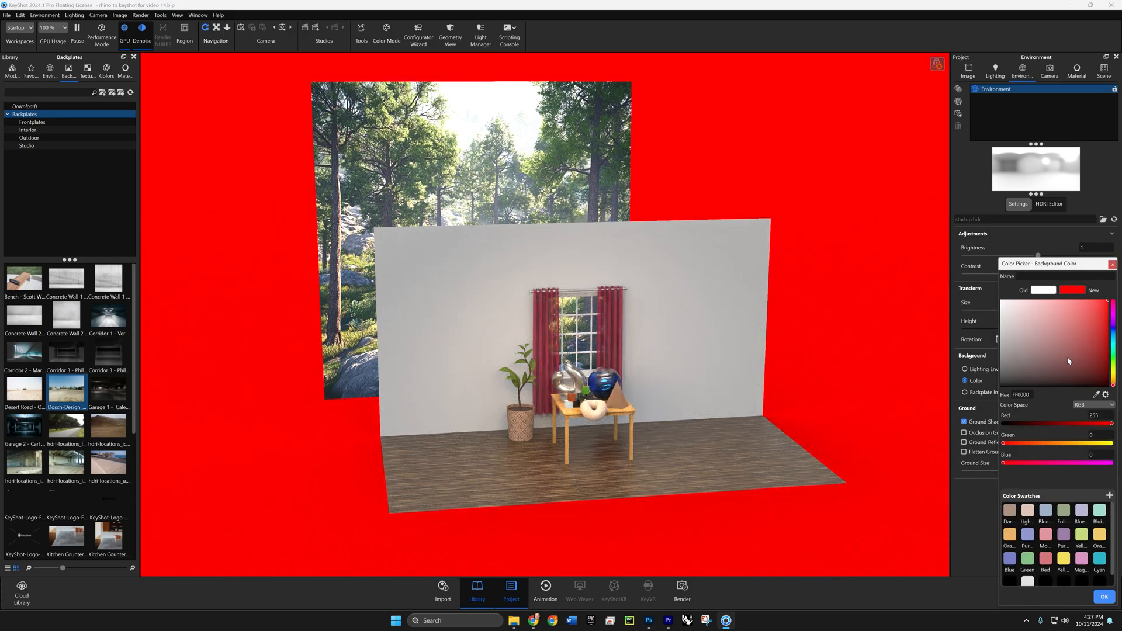
pyautogui.click(1104, 596)
pyautogui.click(965, 368)
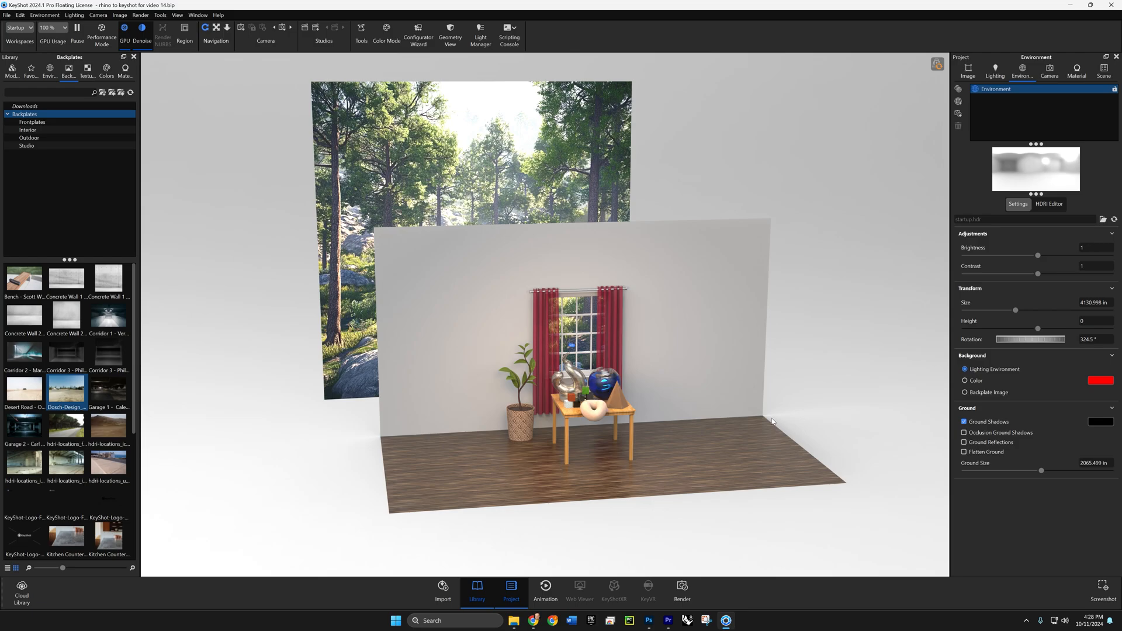
# - Turn off the environment's ground shadows
pyautogui.click(964, 421)
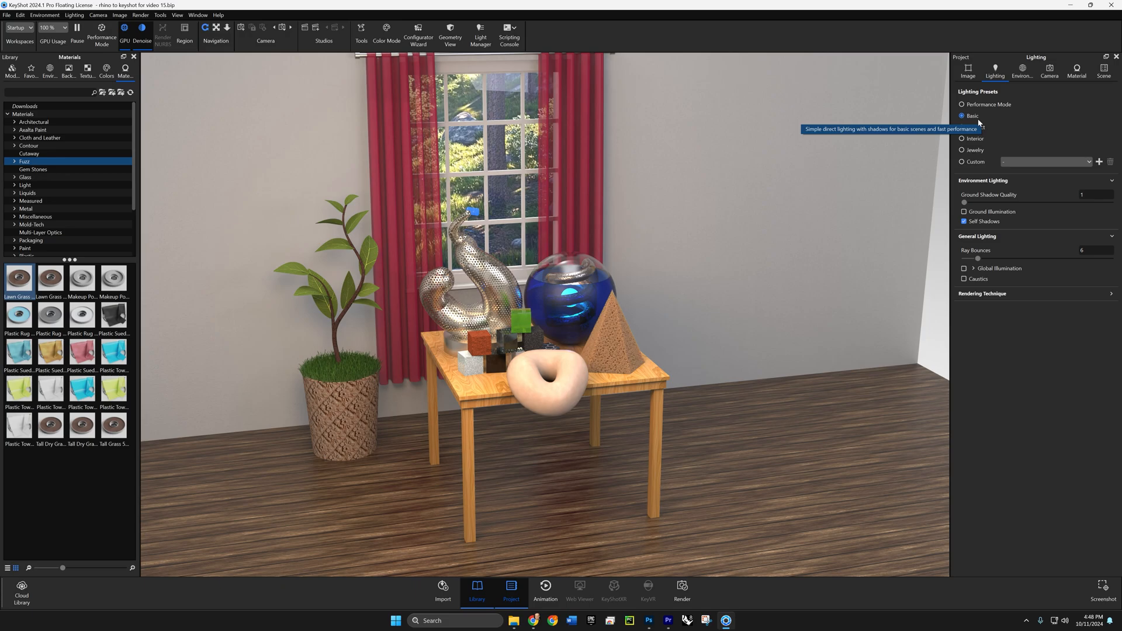
# - Switch to the browser and examine the Basic, Product, Interior and Jewelry comparison in KeyShot's lighting presets article
pyautogui.hotkey('alt', 'Tab')
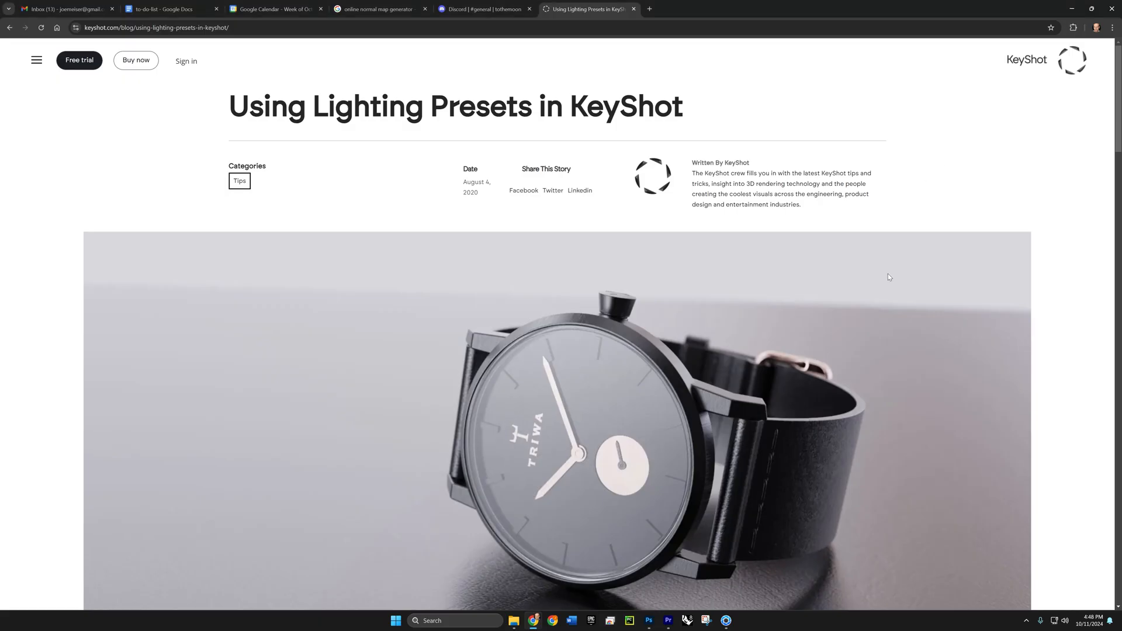
pyautogui.scroll(-8, 886, 275)
pyautogui.scroll(-12, 857, 277)
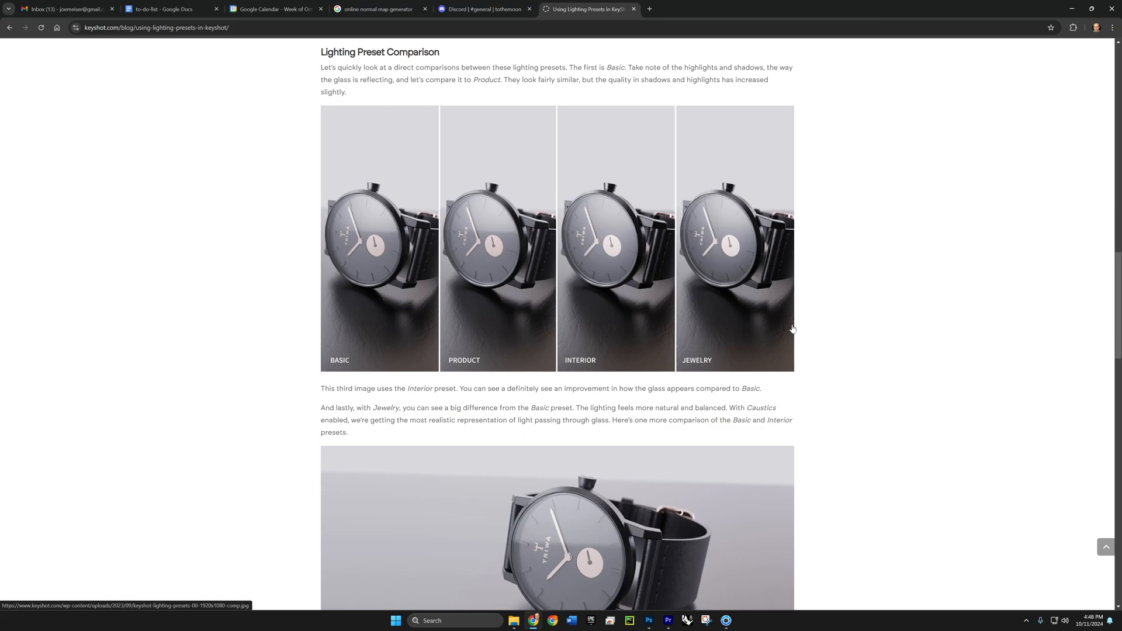
pyautogui.scroll(1, 810, 331)
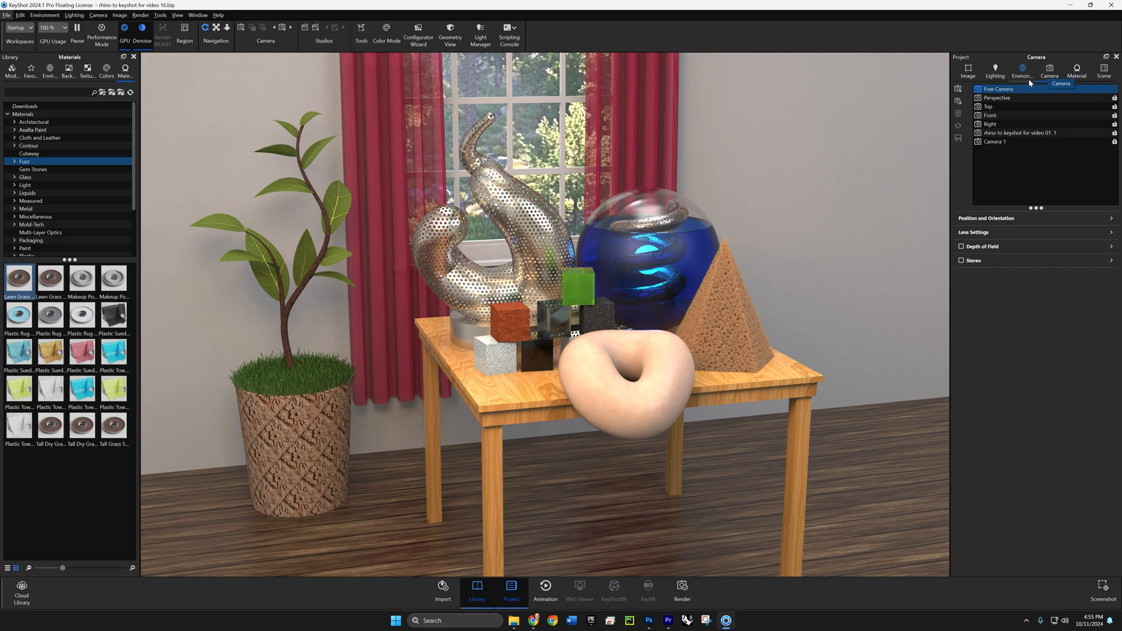
# - Save the current view of the table and plant as a new camera named example1 and lock it
pyautogui.click(958, 89)
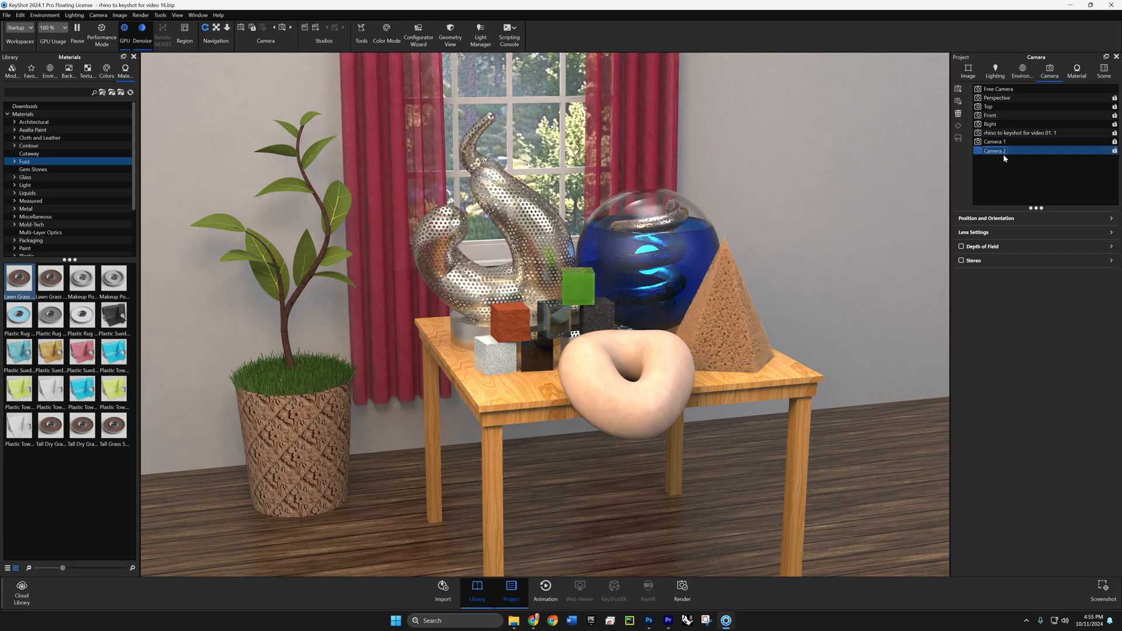
pyautogui.press('BackSpace')
pyautogui.write('ple1')
pyautogui.click(1115, 151)
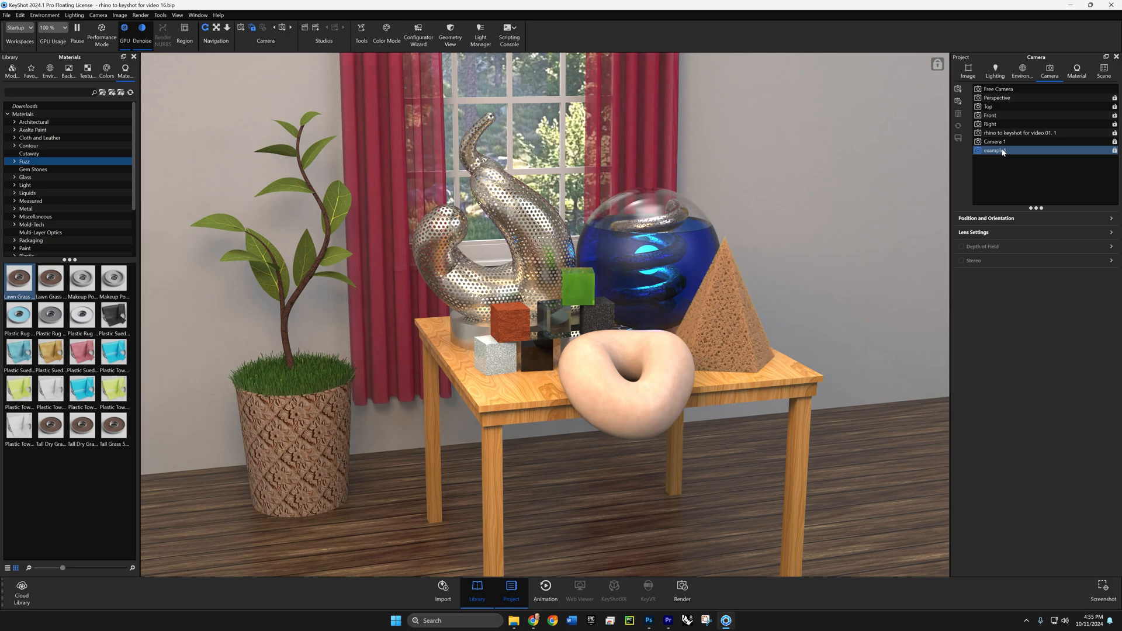
# - From the free camera, frame a closer, higher view of the tabletop objects and save it as a new camera named example2
pyautogui.click(999, 89)
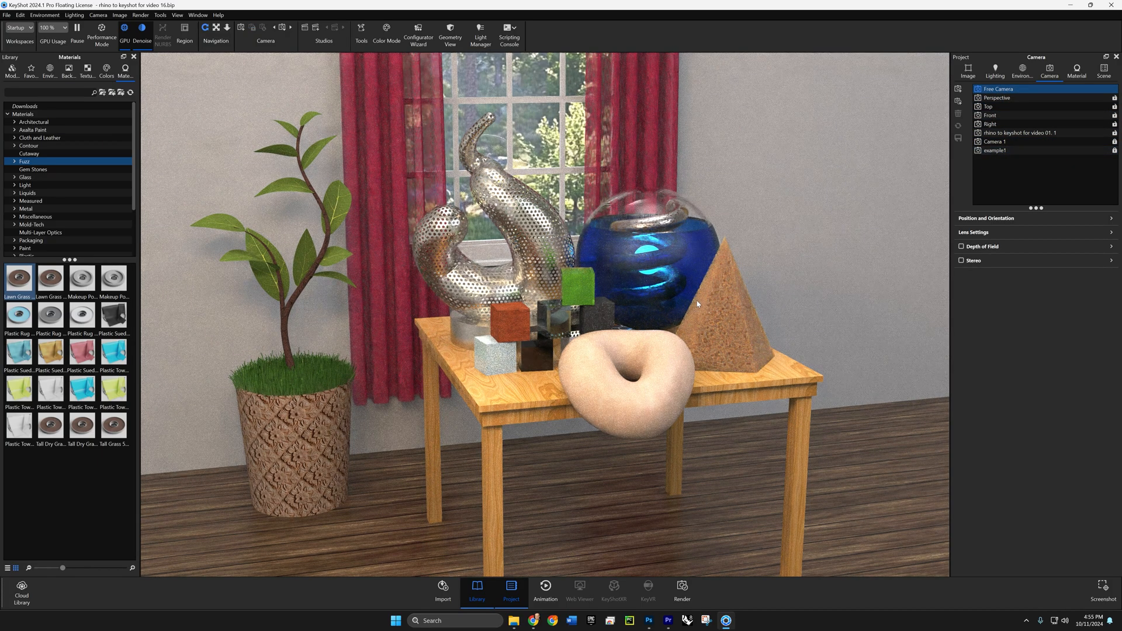
pyautogui.moveTo(697, 268); pyautogui.dragTo(626, 322)
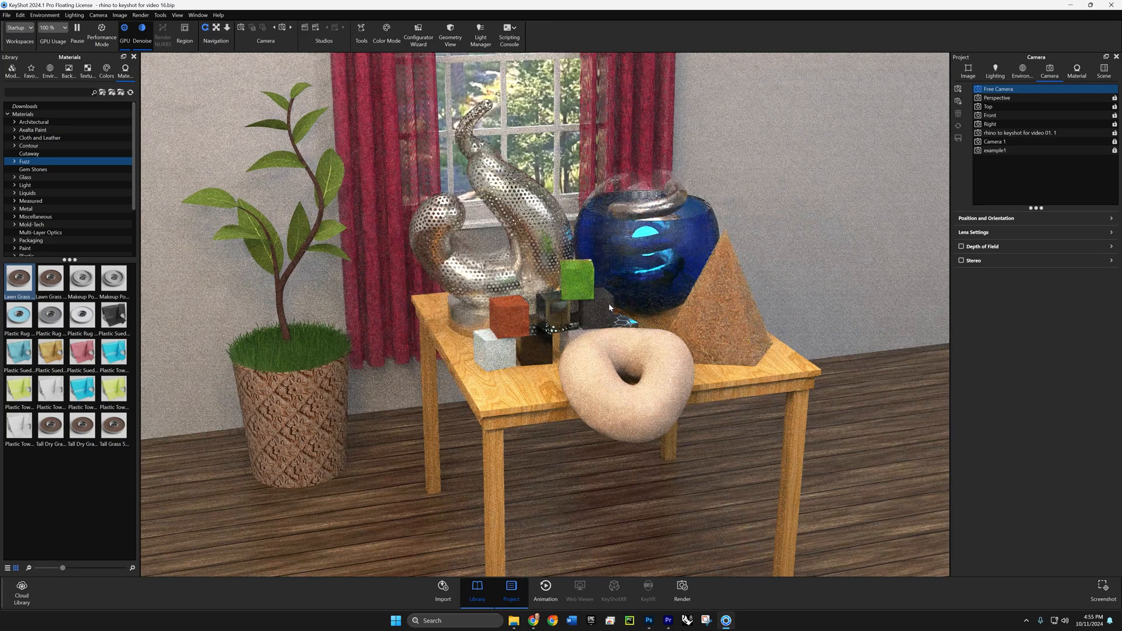
pyautogui.scroll(5, 601, 310)
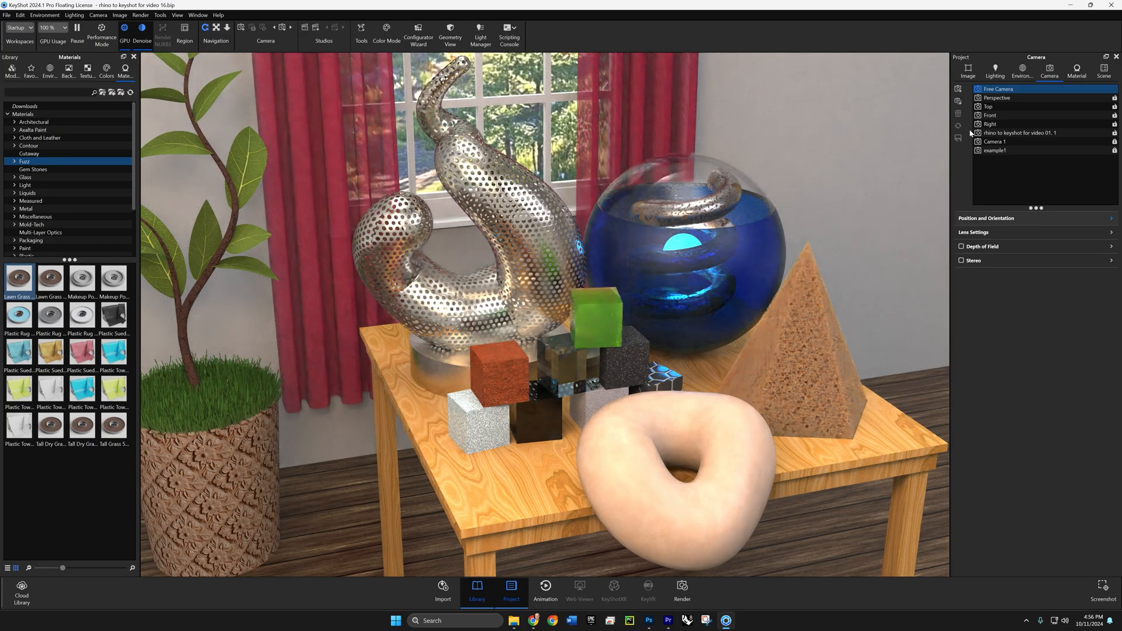
pyautogui.click(958, 89)
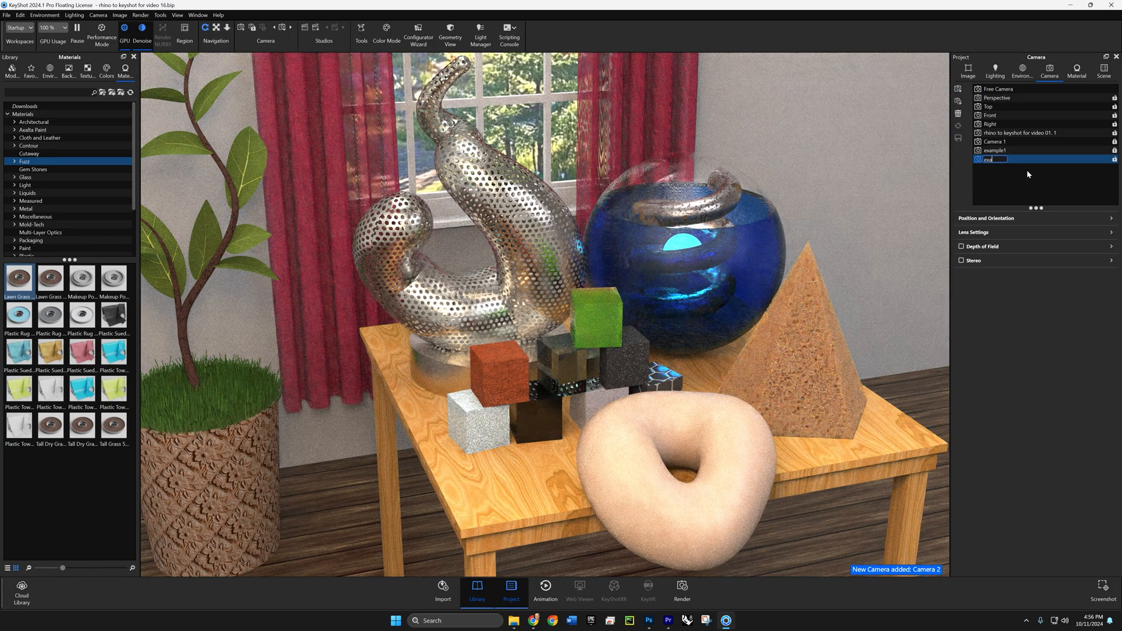
pyautogui.write('example')
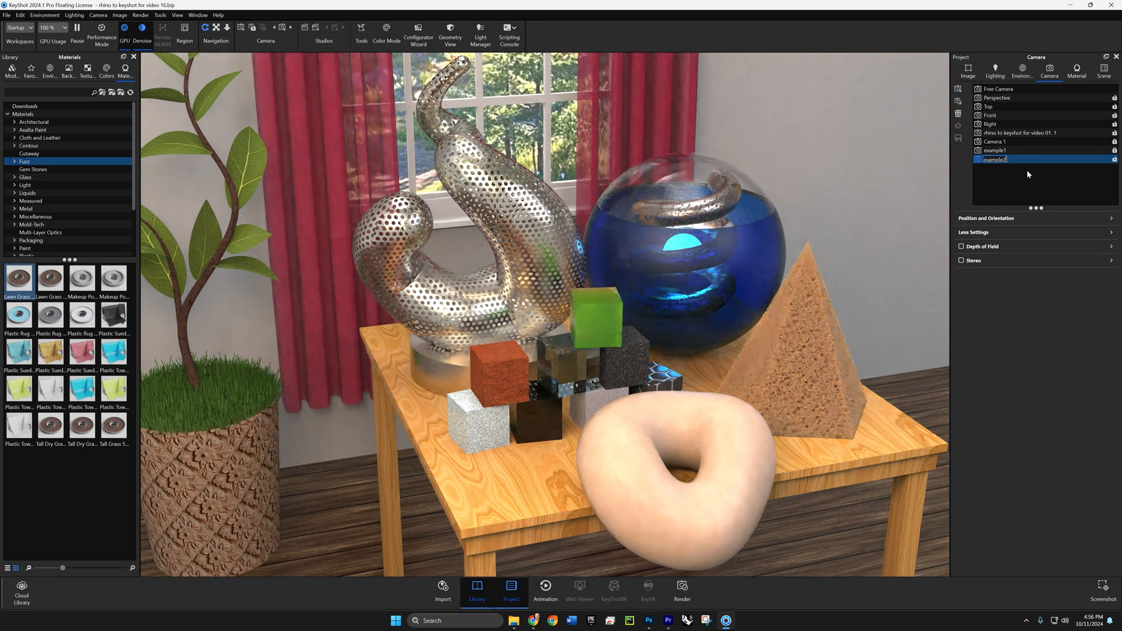
pyautogui.write('2')
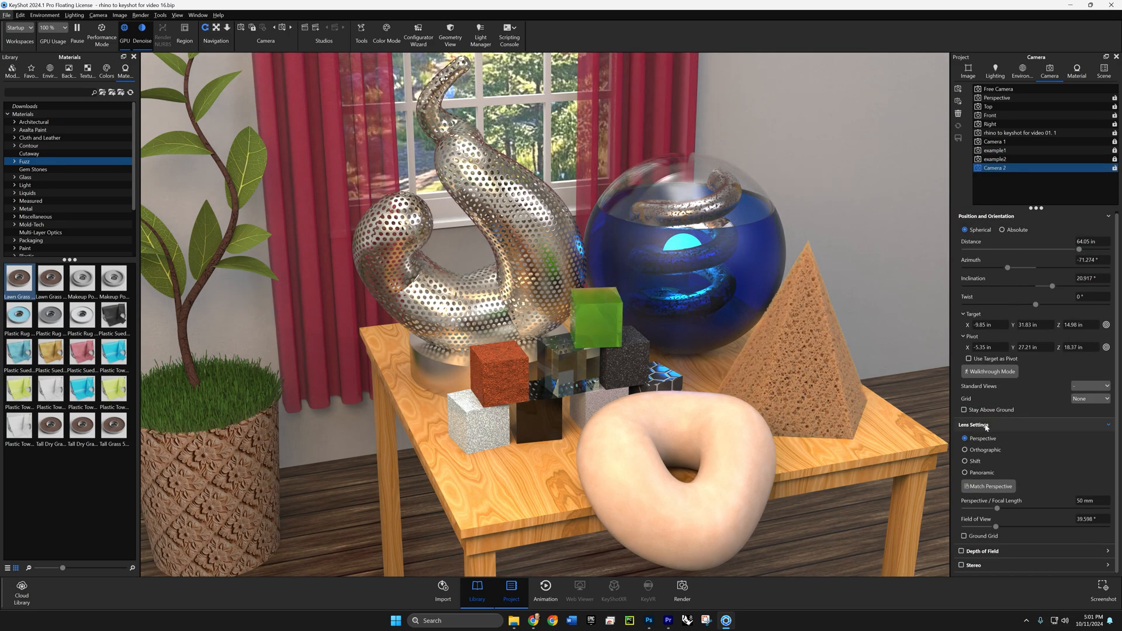
# - Try different focal lengths on Camera 2, including about 89 mm and 16 mm, to compare the perspective
pyautogui.moveTo(997, 509); pyautogui.dragTo(1027, 510)
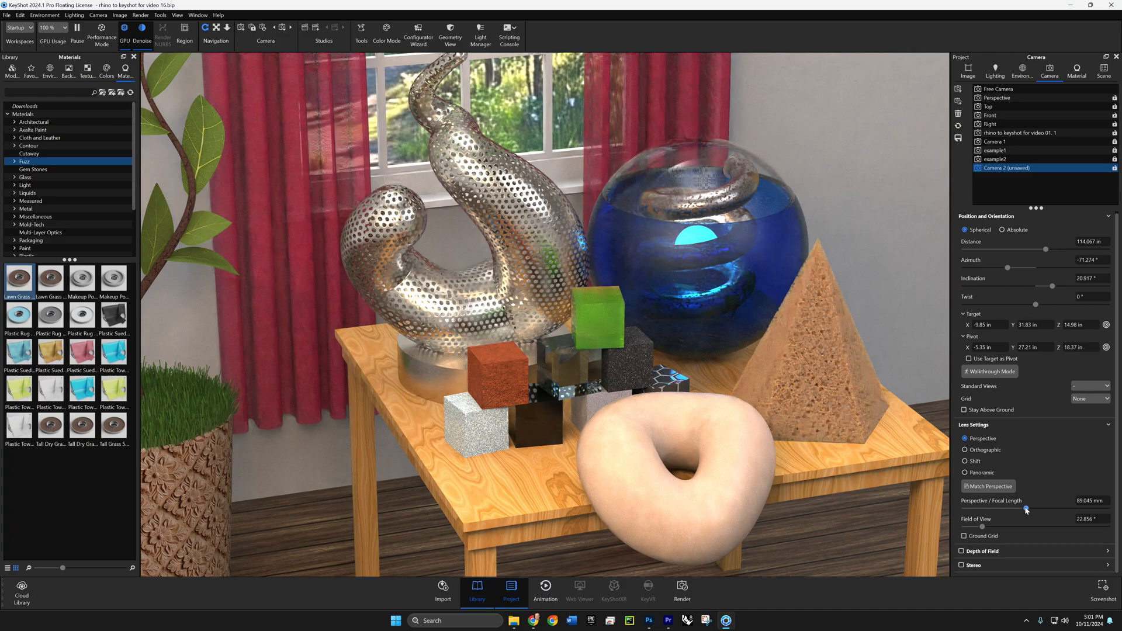
pyautogui.moveTo(1027, 510); pyautogui.dragTo(973, 510)
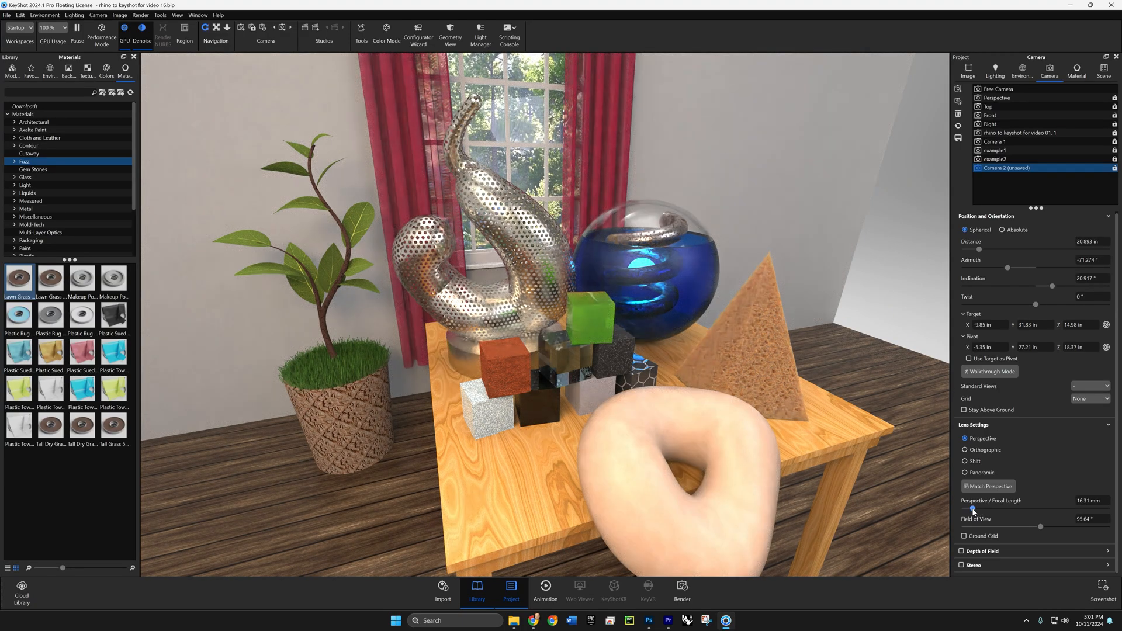
pyautogui.moveTo(974, 510); pyautogui.dragTo(1011, 512)
pyautogui.moveTo(1023, 511); pyautogui.dragTo(1050, 511)
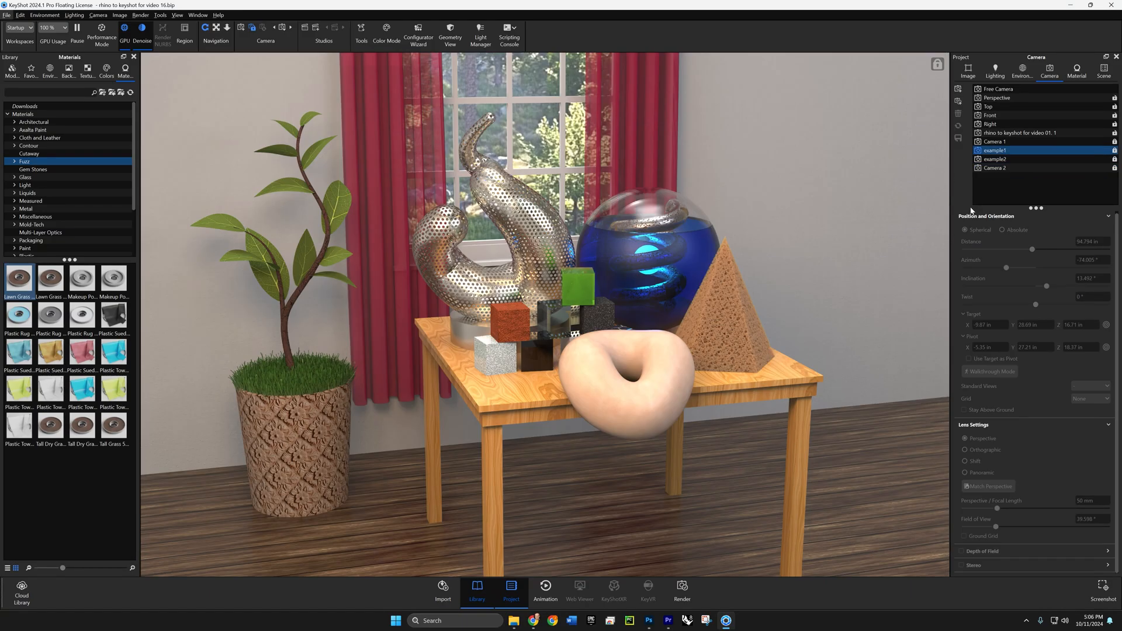
# - Set the example1 still image's render width to 1600 px and add it to the render queue
pyautogui.click(680, 591)
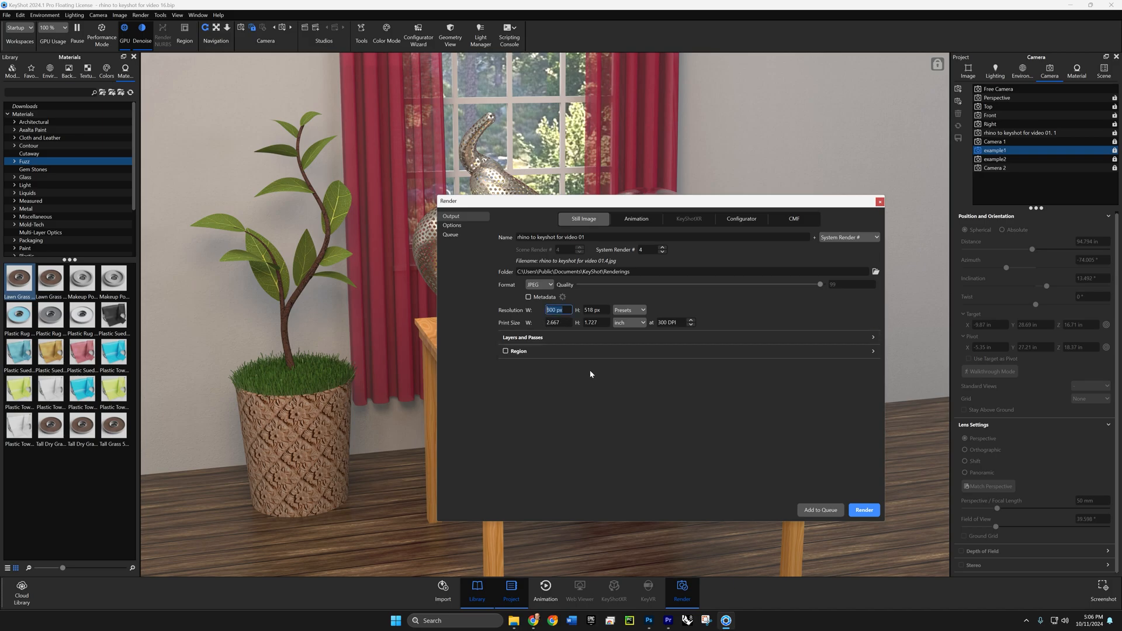
pyautogui.write('1600')
pyautogui.press('Return')
pyautogui.click(462, 224)
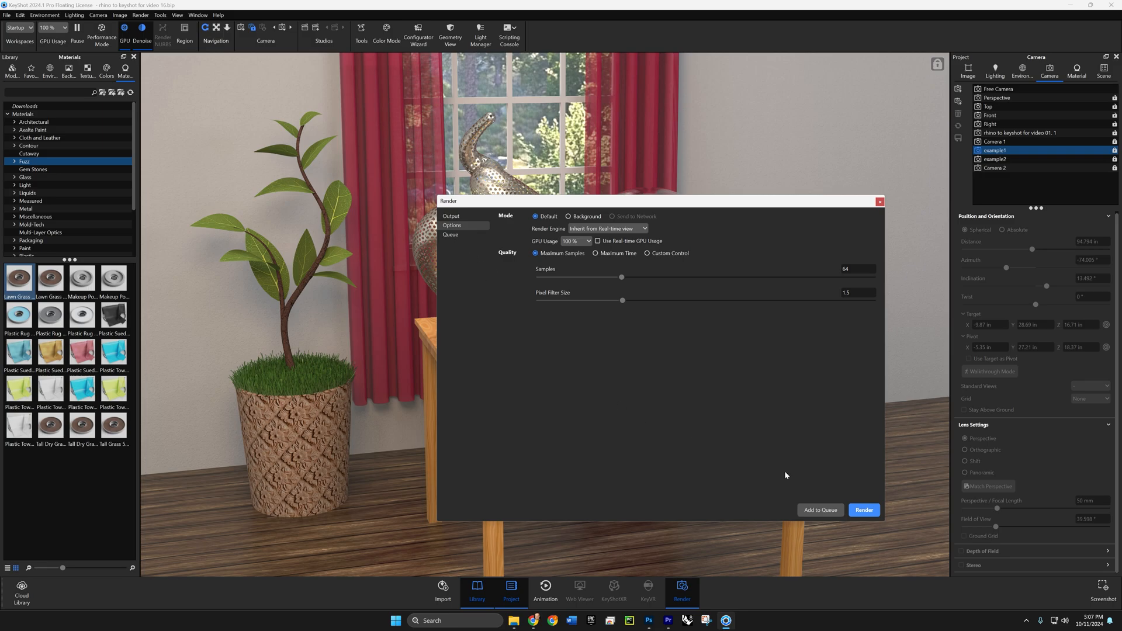
pyautogui.click(815, 512)
pyautogui.click(879, 202)
# - Activate the example2 camera and check the render output and quality settings for its still image
pyautogui.click(1000, 160)
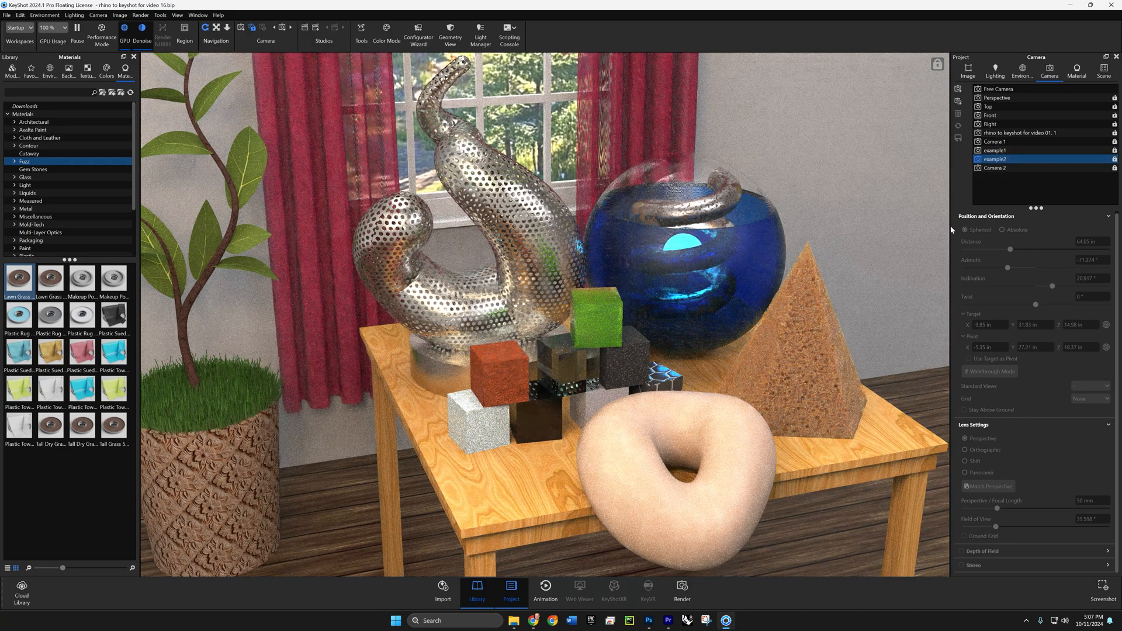
pyautogui.click(685, 593)
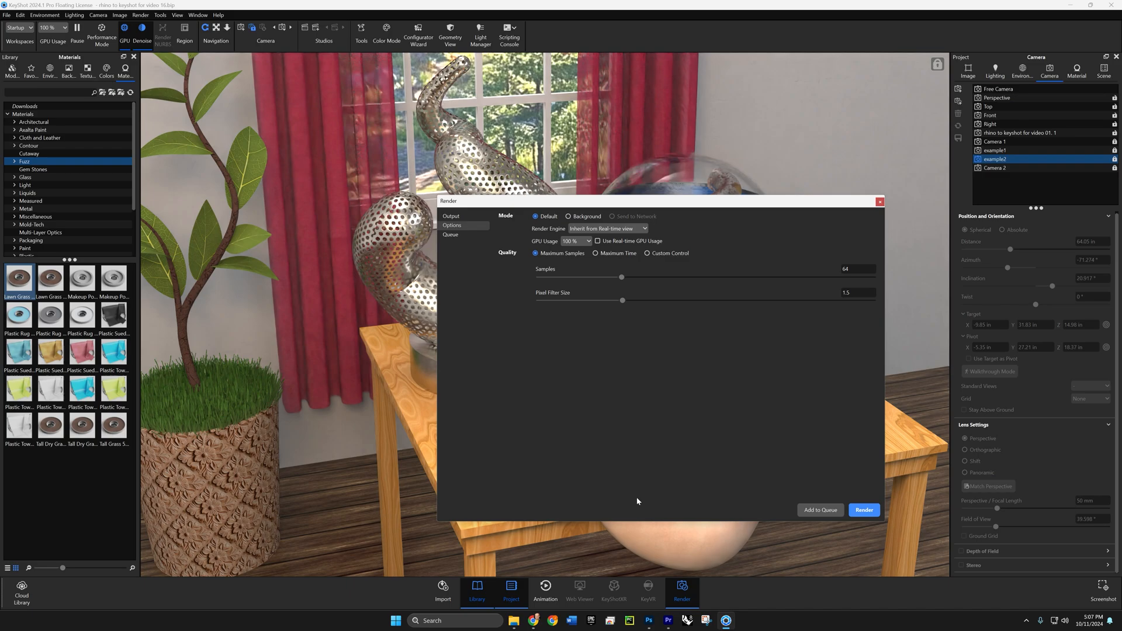
pyautogui.click(466, 217)
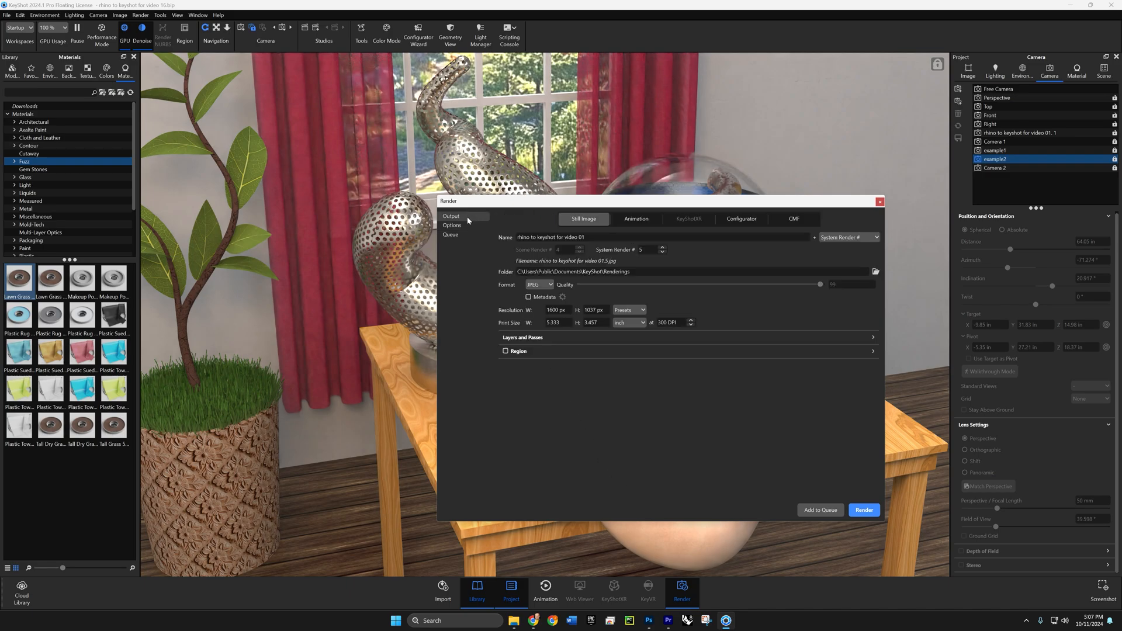
pyautogui.click(458, 225)
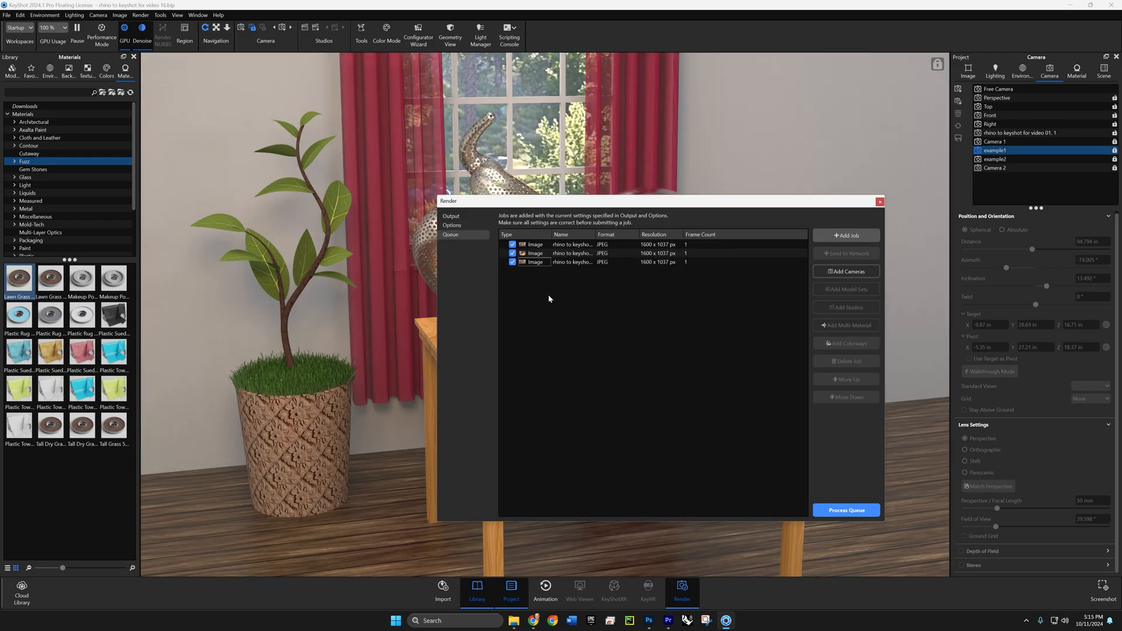
# - Preview the three queued image jobs, place the close-up one last, and process the render queue
pyautogui.click(531, 247)
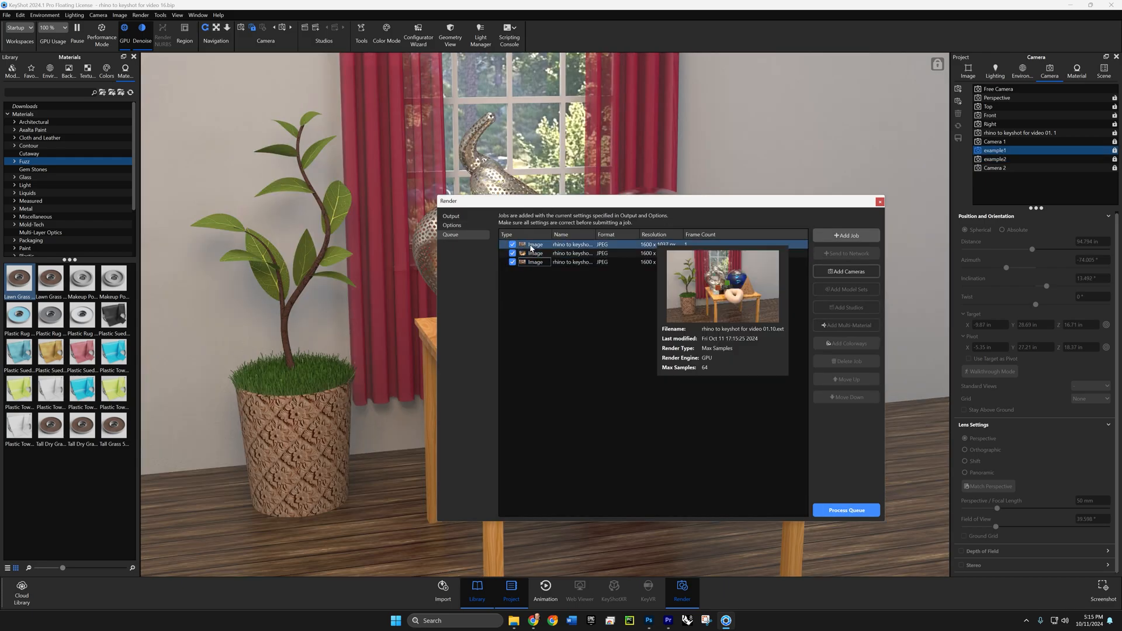
pyautogui.click(529, 255)
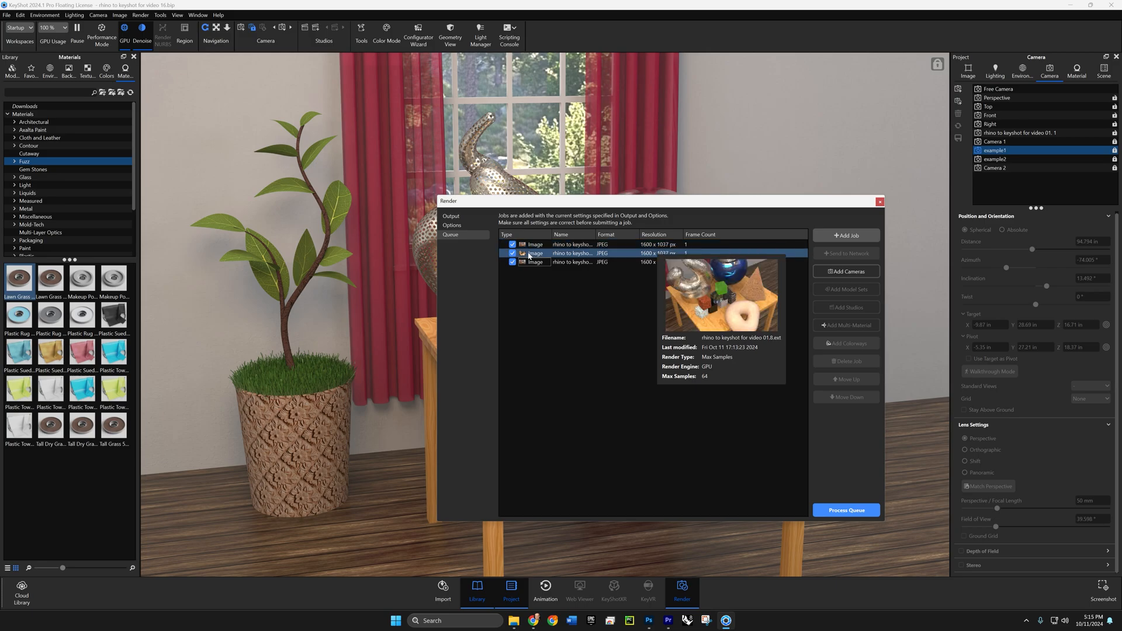
pyautogui.click(531, 263)
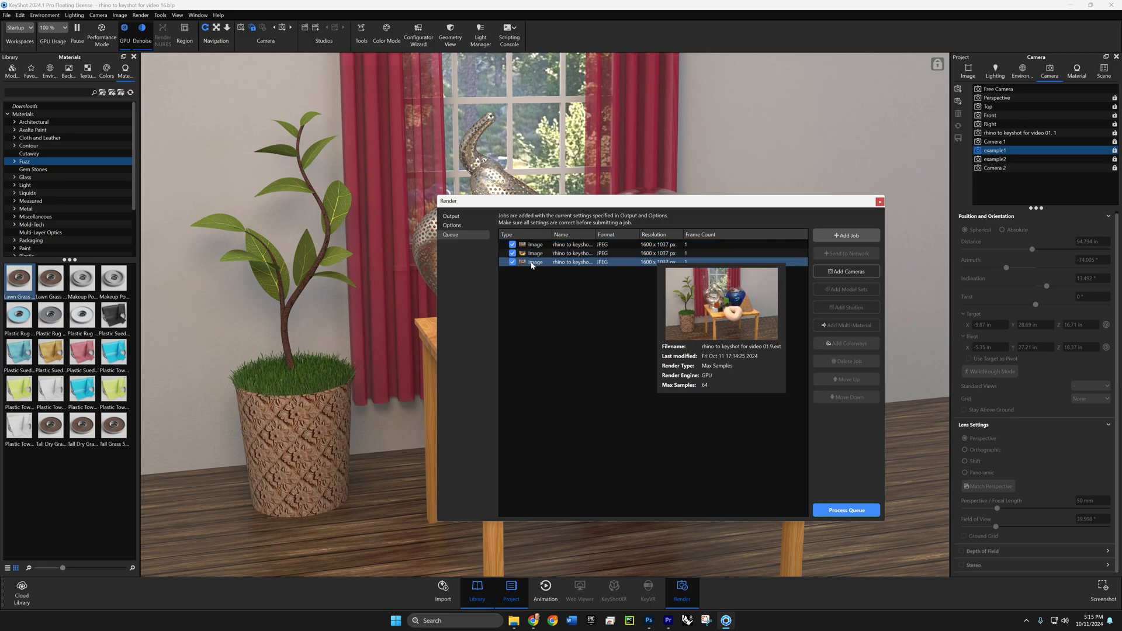
pyautogui.click(533, 254)
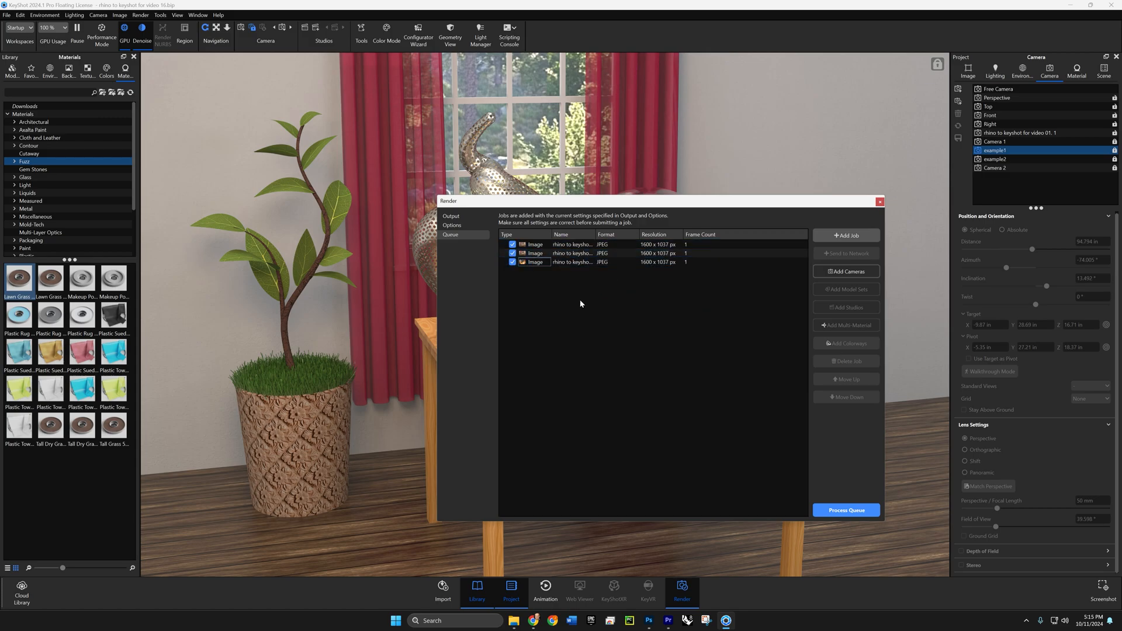
pyautogui.click(826, 510)
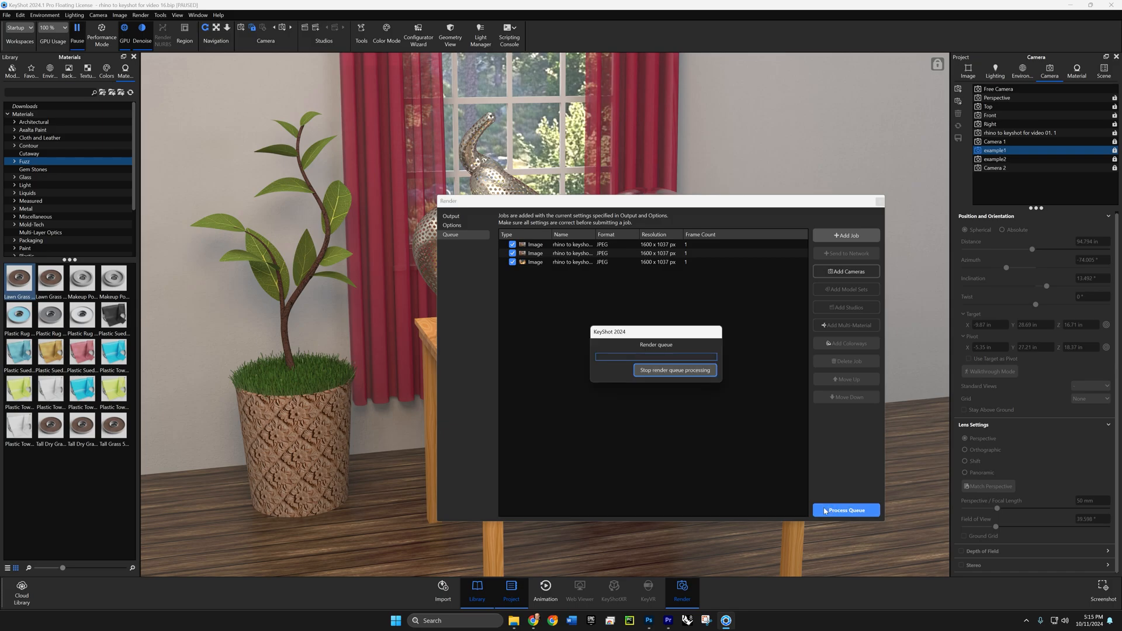